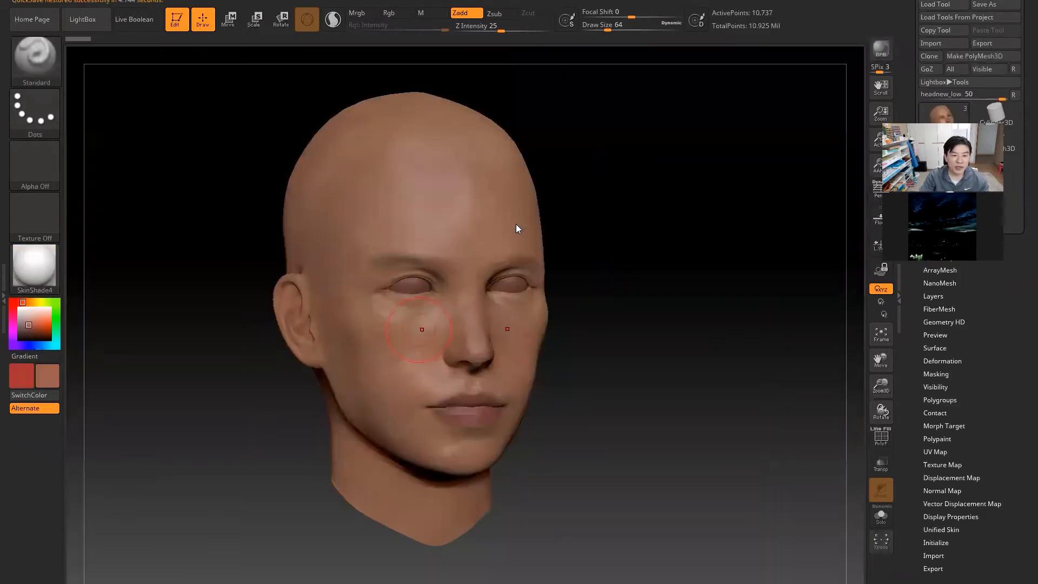
Step: Expand the subtool list and switch between the plan and headnew_low subtools to compare the two heads
left_click_drag(626, 382, 648, 373)
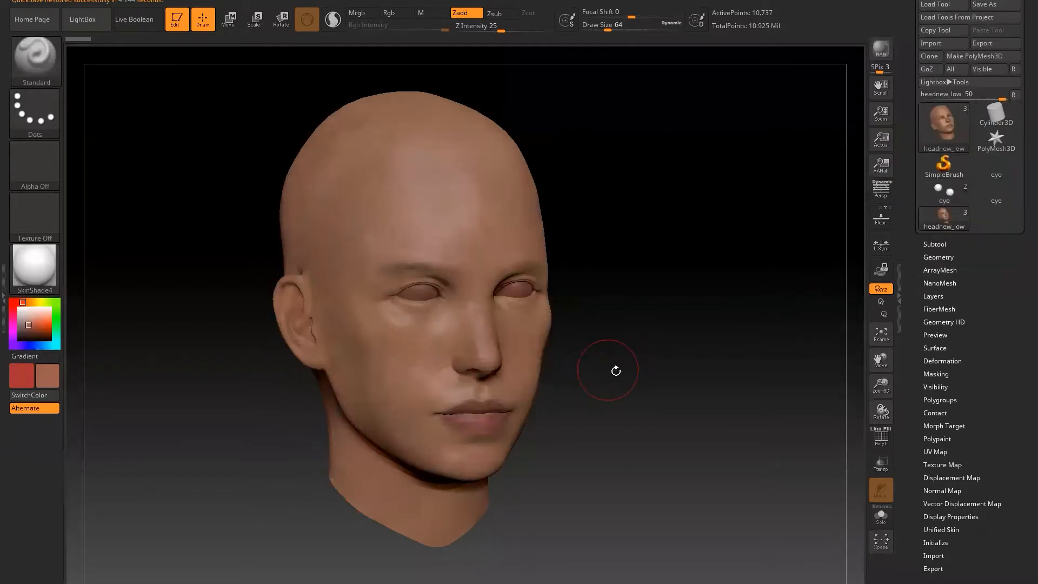
left_click_drag(600, 348, 624, 364)
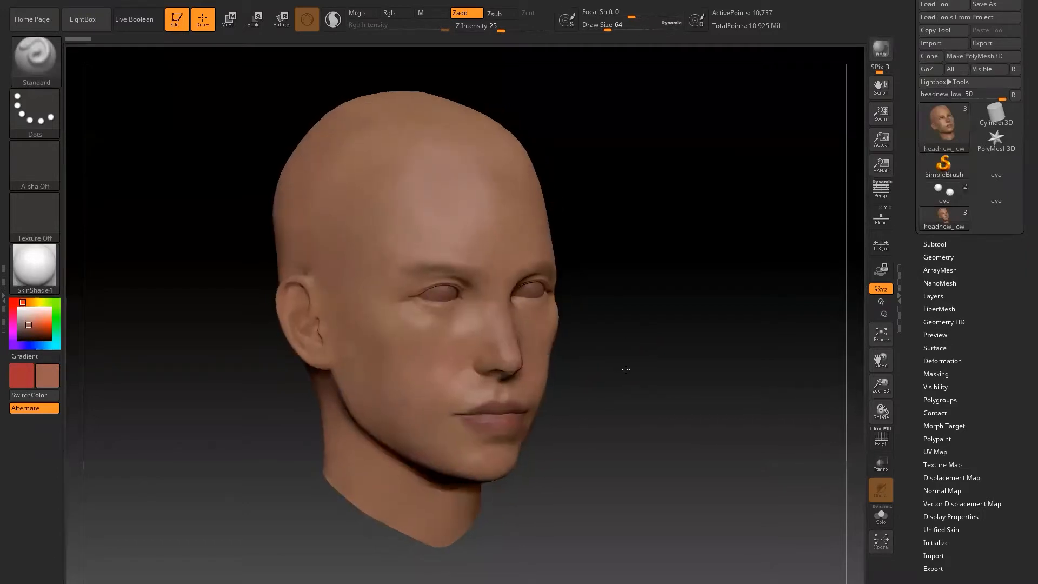
left_click(934, 243)
mouse_move(942, 309)
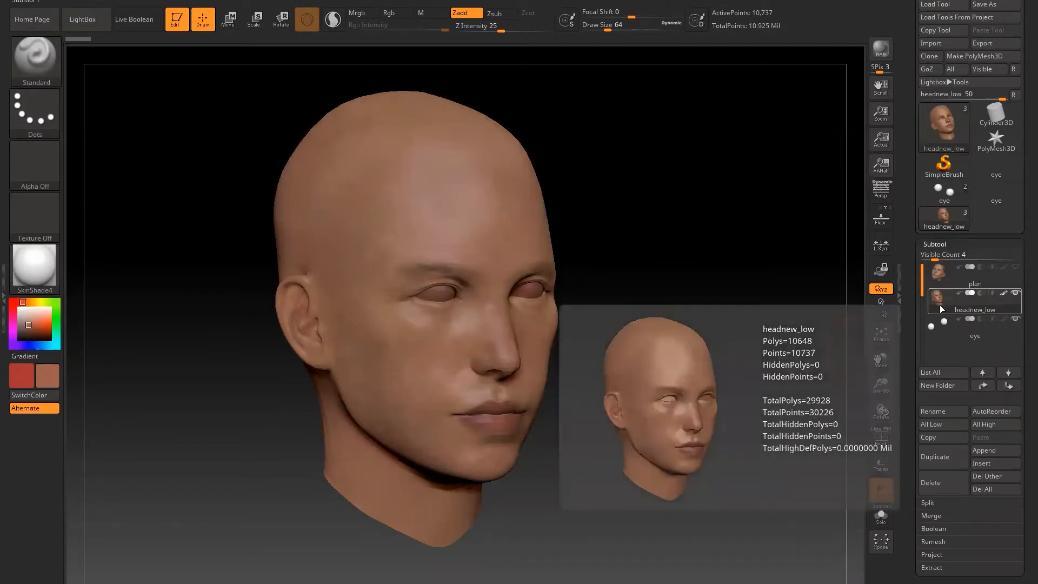
left_click(937, 275)
left_click(944, 297)
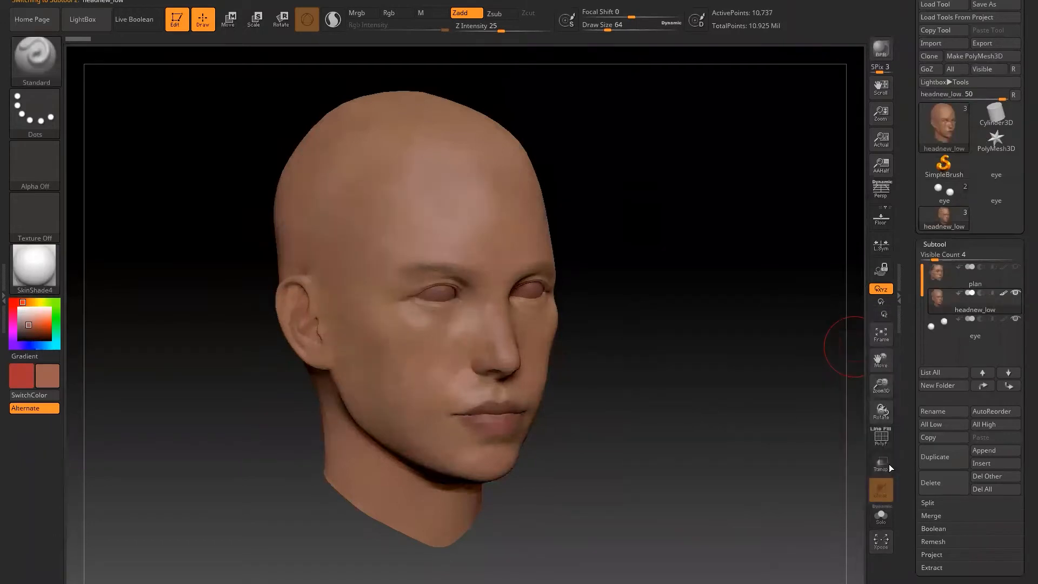
Step: Select the plan subtool and examine its textured face from the front and the side
left_click(944, 274)
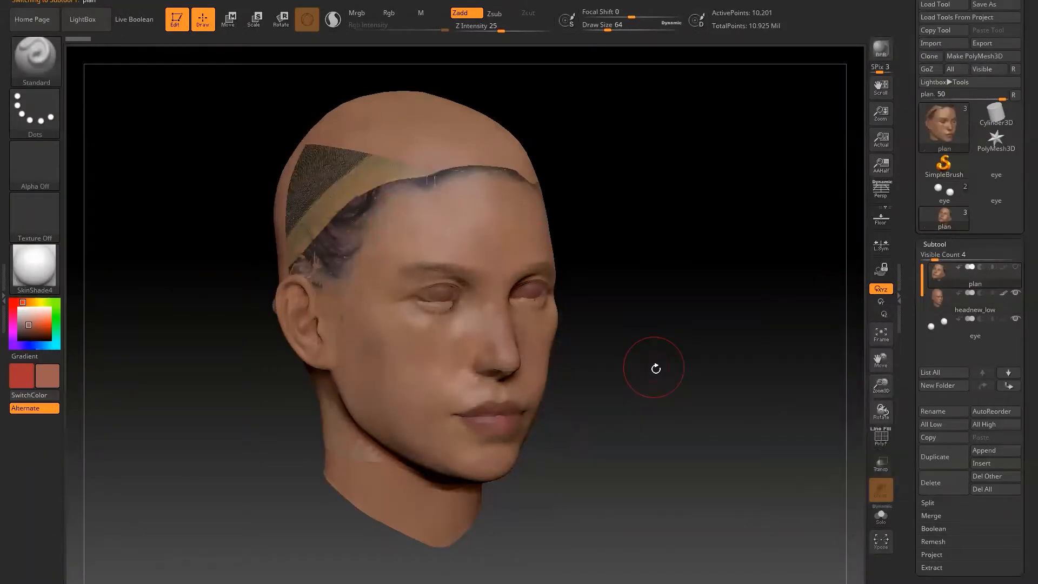
left_click_drag(642, 377, 622, 371)
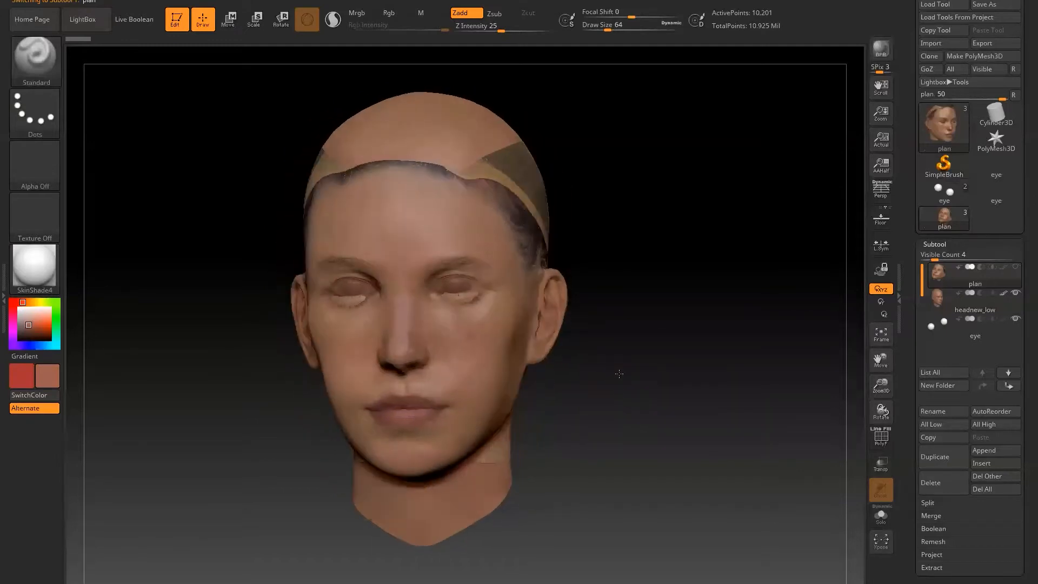
left_click_drag(678, 406, 648, 416, "alt")
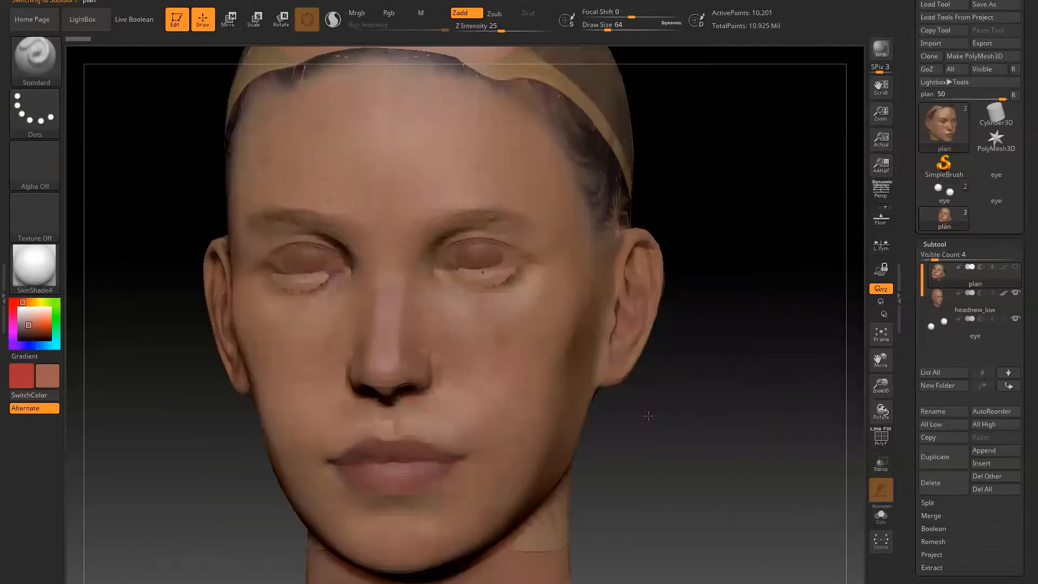
left_click_drag(737, 246, 832, 292)
Step: Select the headnew_low subtool and raise it to subdivision level 7
mouse_move(1017, 272)
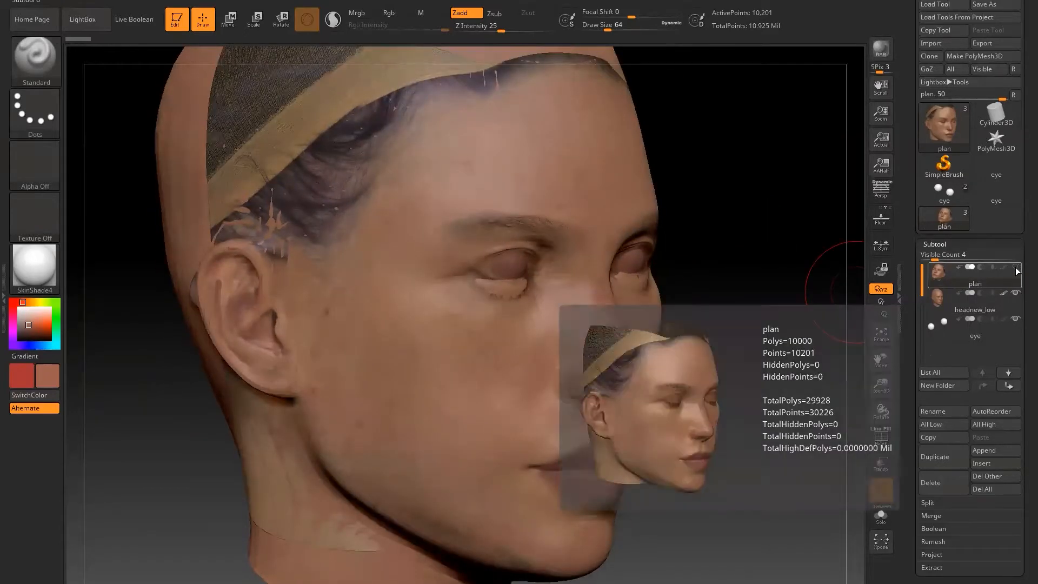
left_click(1011, 305)
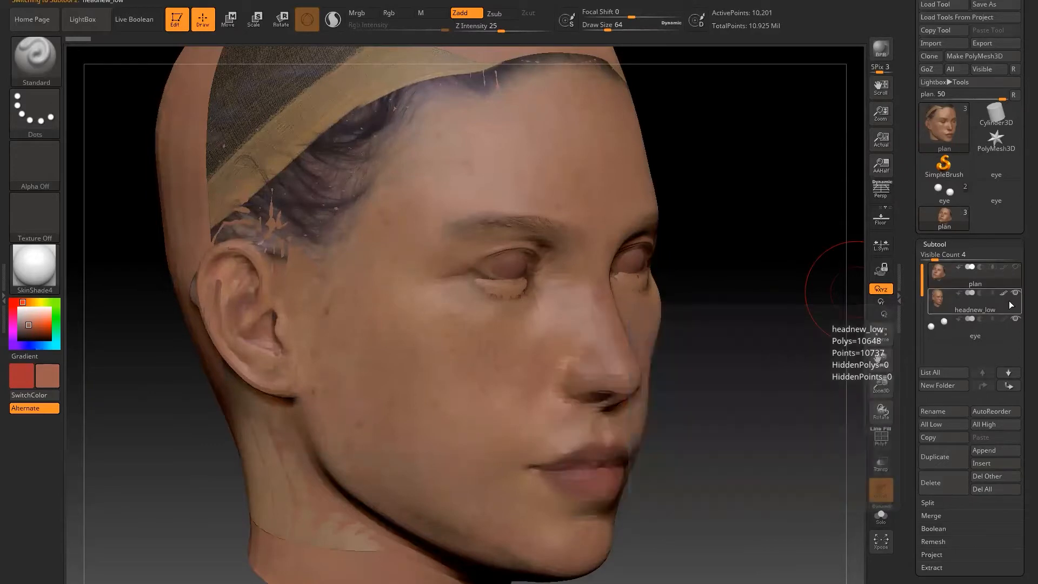
left_click_drag(902, 581, 903, 517)
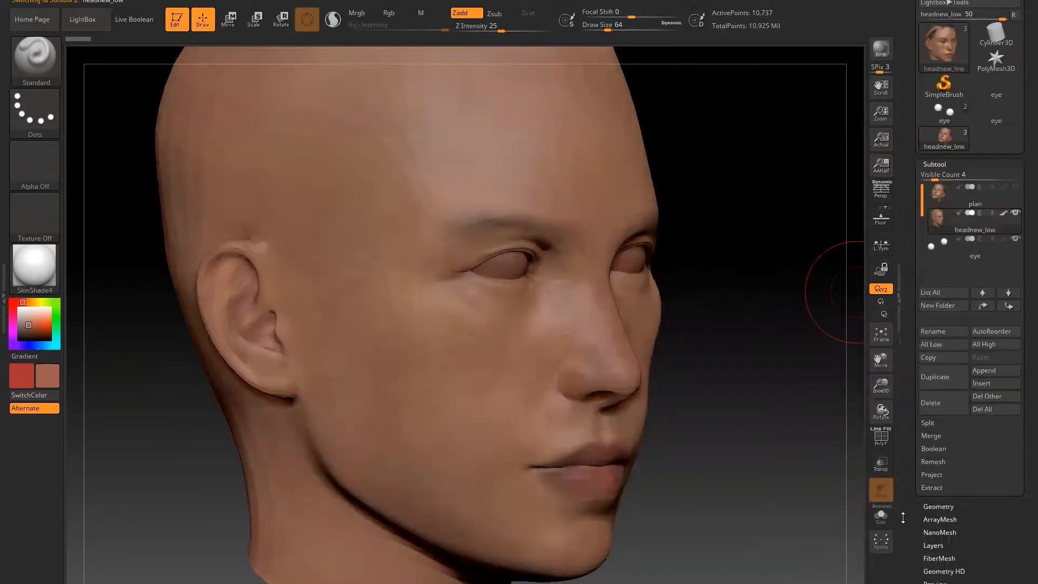
left_click(936, 465)
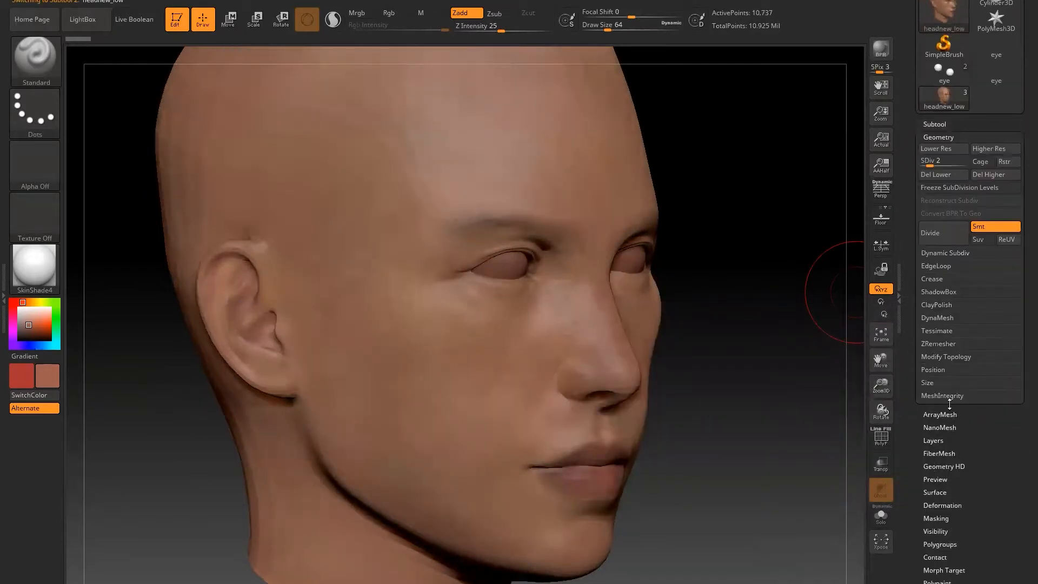
left_click_drag(932, 165, 968, 165)
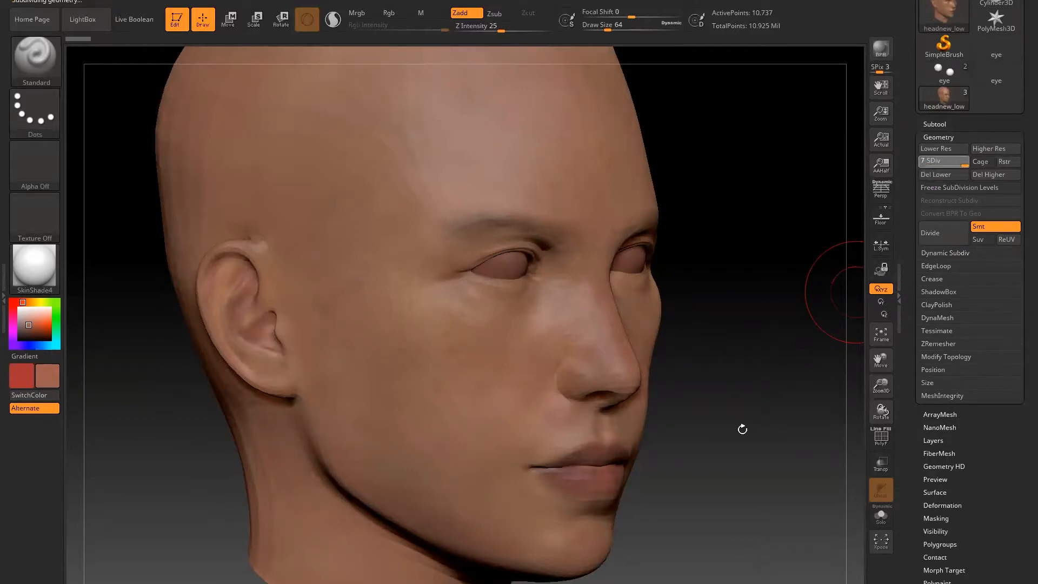
Step: Examine the high-resolution skin detail around the nose, lips, chin, cheeks and ears from several angles
mouse_move(700, 386)
left_mouse_down()
mouse_move(709, 371)
mouse_move(663, 372)
mouse_move(757, 381)
mouse_move(739, 385)
mouse_move(792, 420)
mouse_move(798, 451)
mouse_move(709, 362)
left_mouse_up()
mouse_move(729, 411)
left_mouse_down()
mouse_move(684, 410)
mouse_move(722, 478)
left_mouse_up()
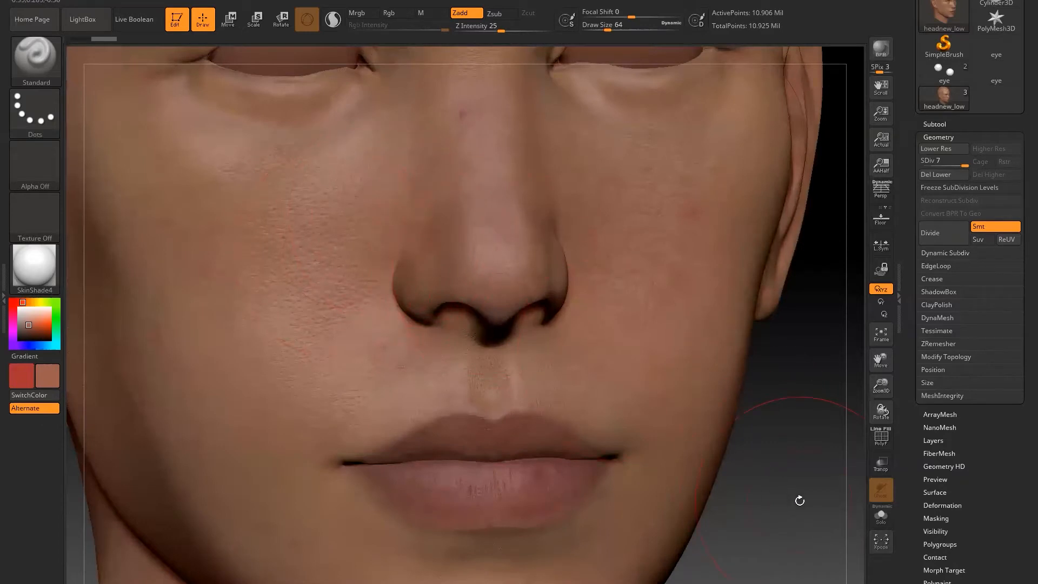
left_click_drag(800, 500, 783, 375, "alt")
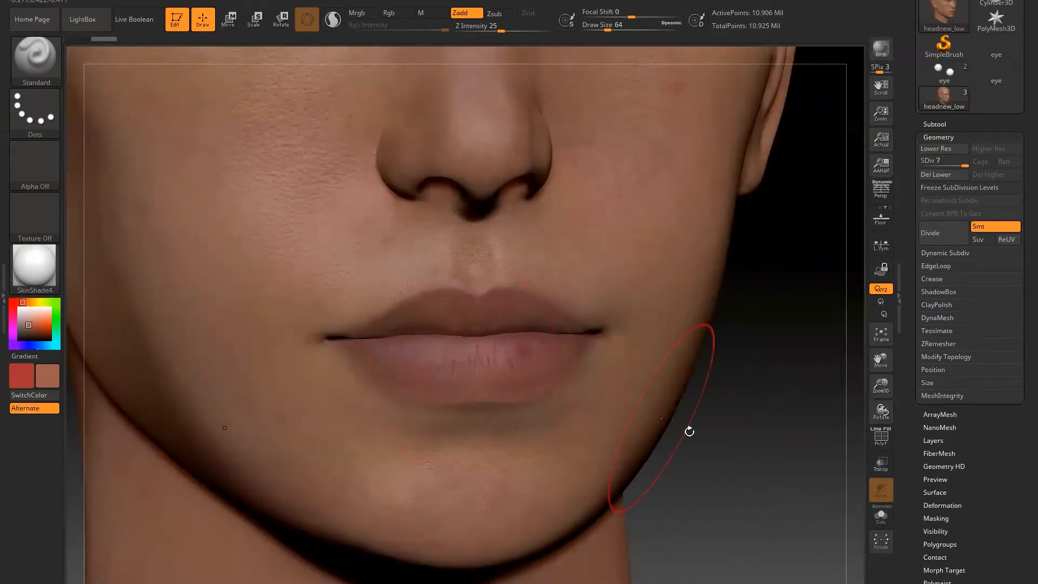
mouse_move(781, 472)
left_mouse_down()
mouse_move(769, 438)
mouse_move(729, 431)
left_mouse_up()
left_click_drag(706, 330, 722, 423, "alt")
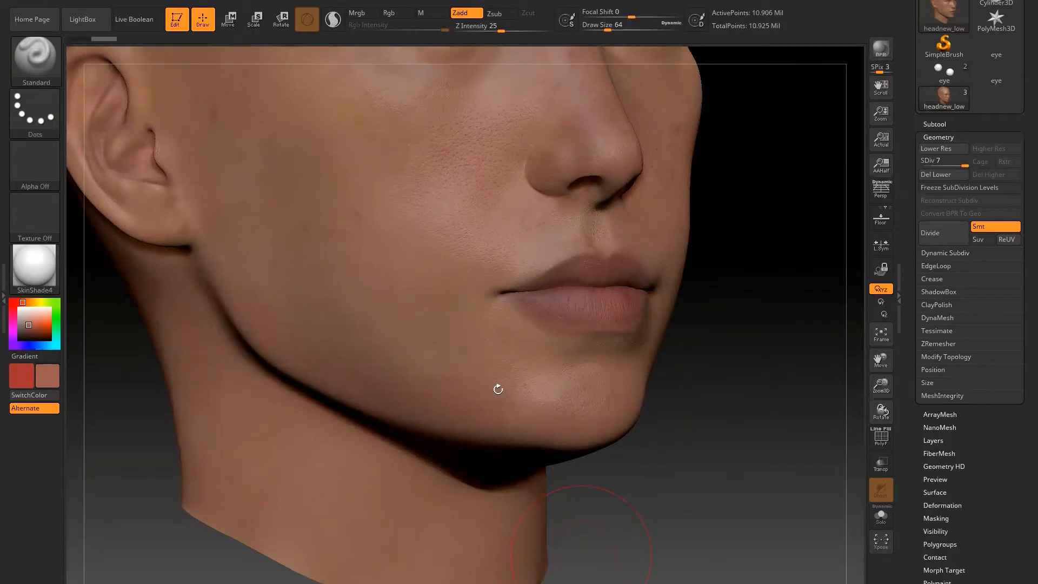
left_click_drag(751, 380, 757, 472)
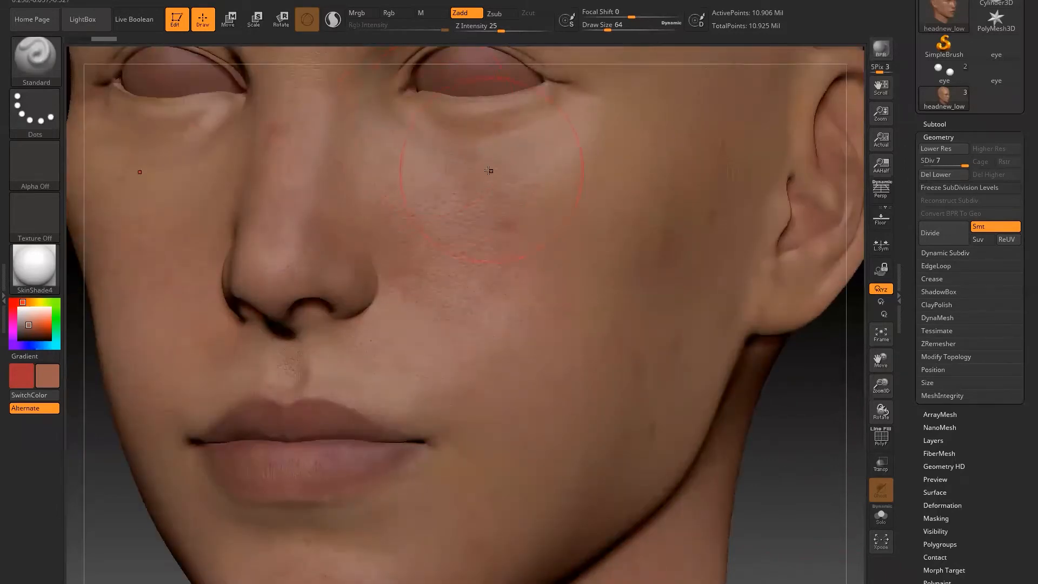
left_click_drag(839, 450, 823, 456)
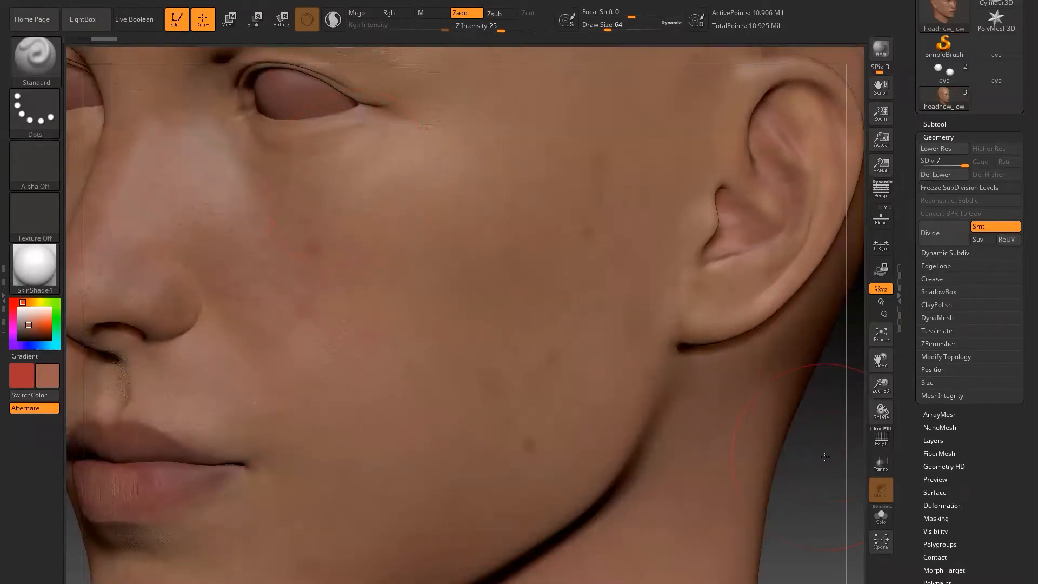
left_click_drag(822, 457, 818, 401, "alt")
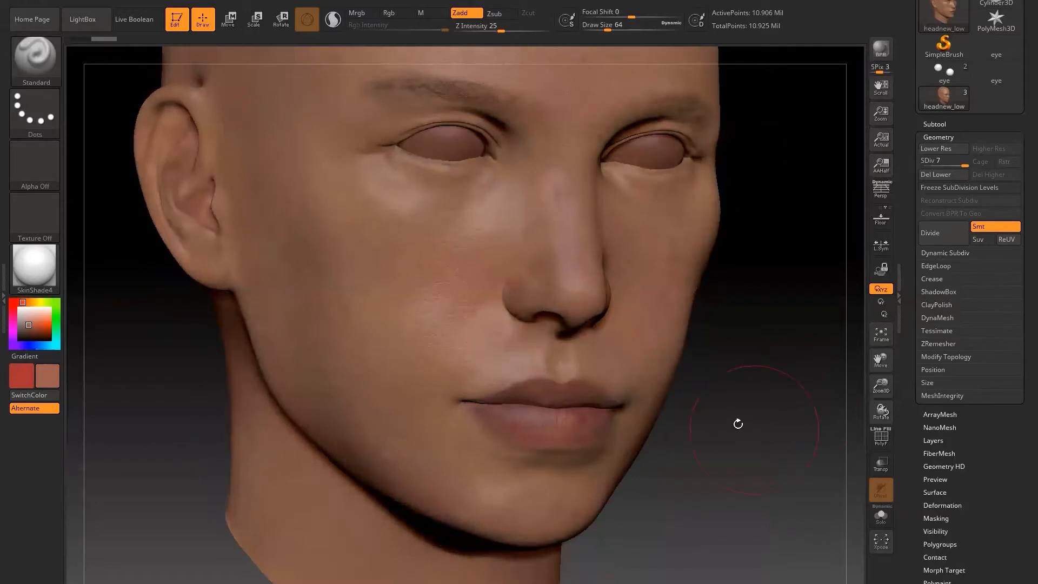
mouse_move(739, 419)
left_mouse_down()
mouse_move(782, 448)
mouse_move(801, 484)
mouse_move(794, 368)
mouse_move(753, 364)
mouse_move(781, 427)
left_mouse_up()
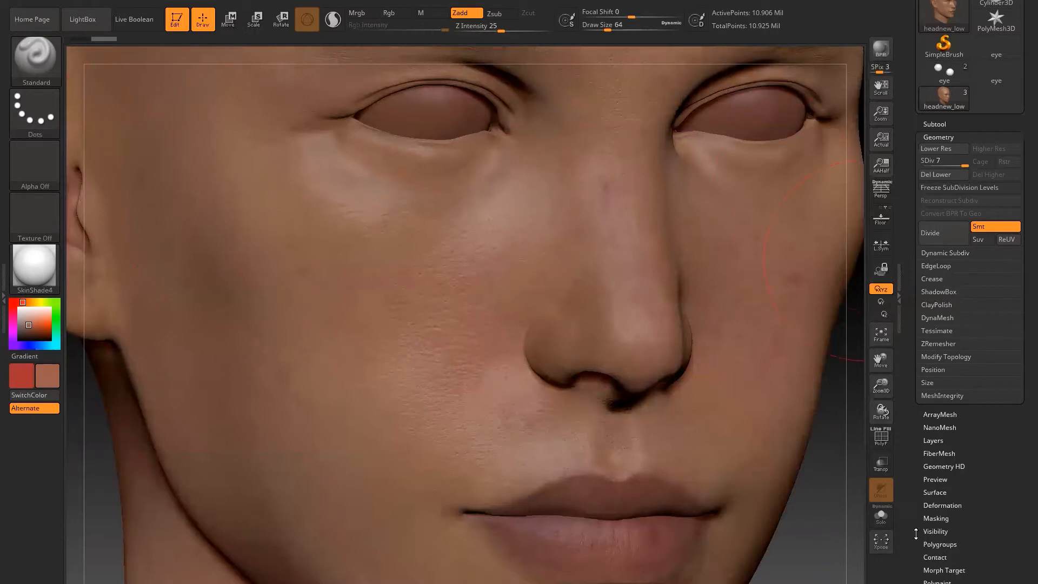
Step: Enable Rgb and disable Zadd, then fill the head with the current brown, RGB 157, 95, 78
left_click_drag(994, 526, 988, 477)
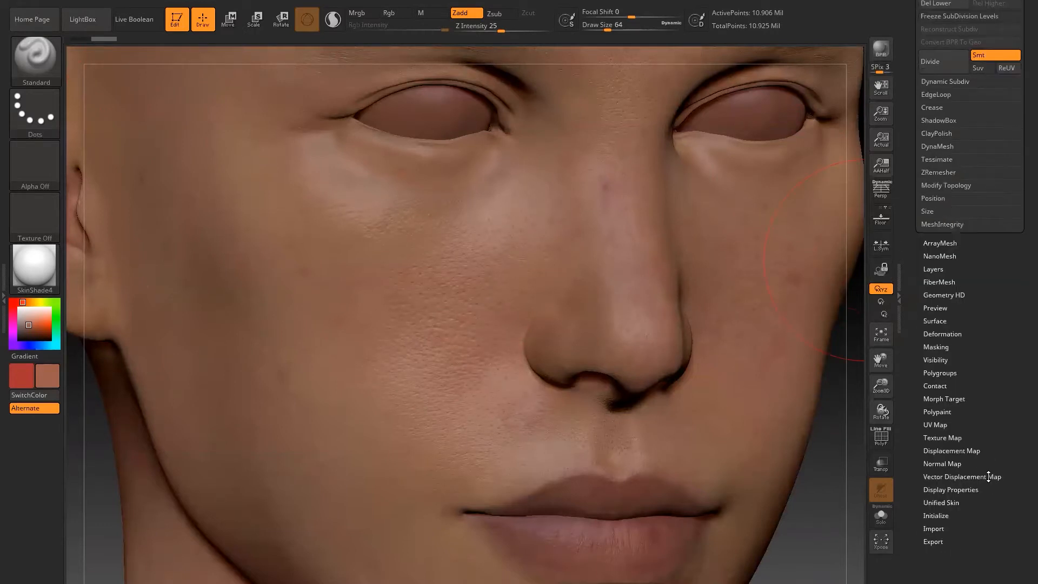
left_click(944, 437)
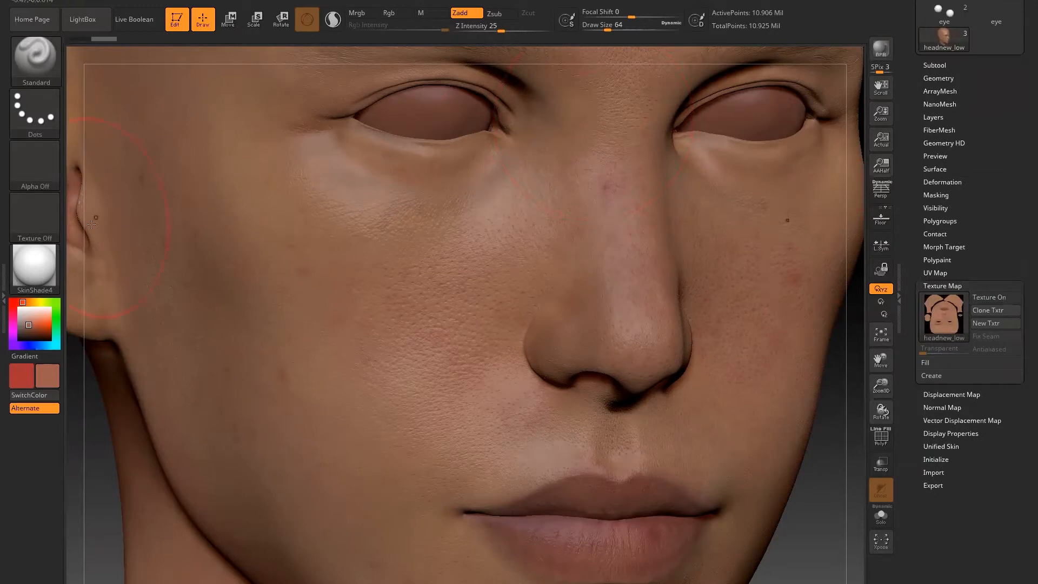
left_click(385, 16)
left_click(468, 13)
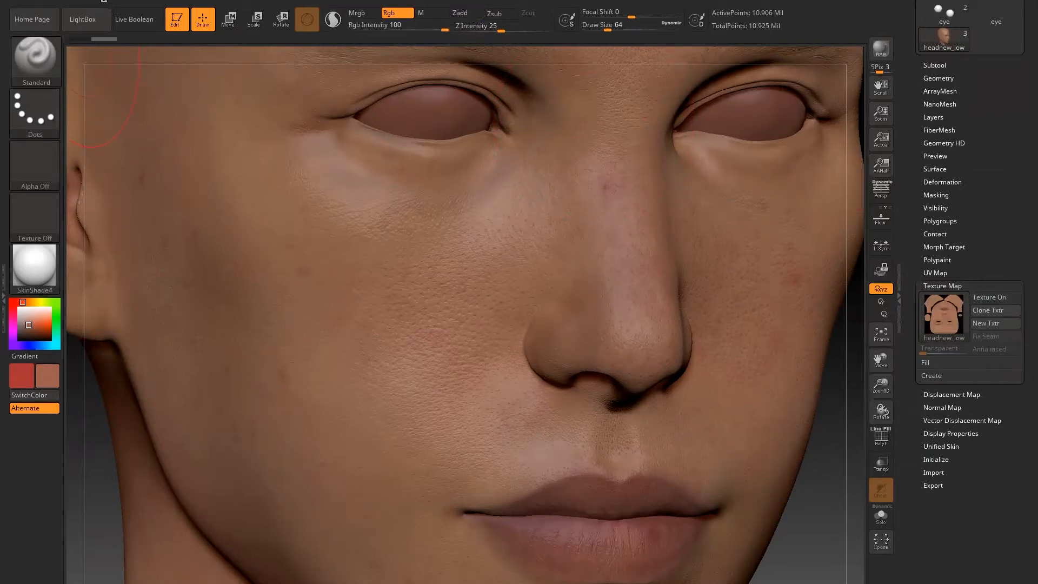
left_click(75, 1)
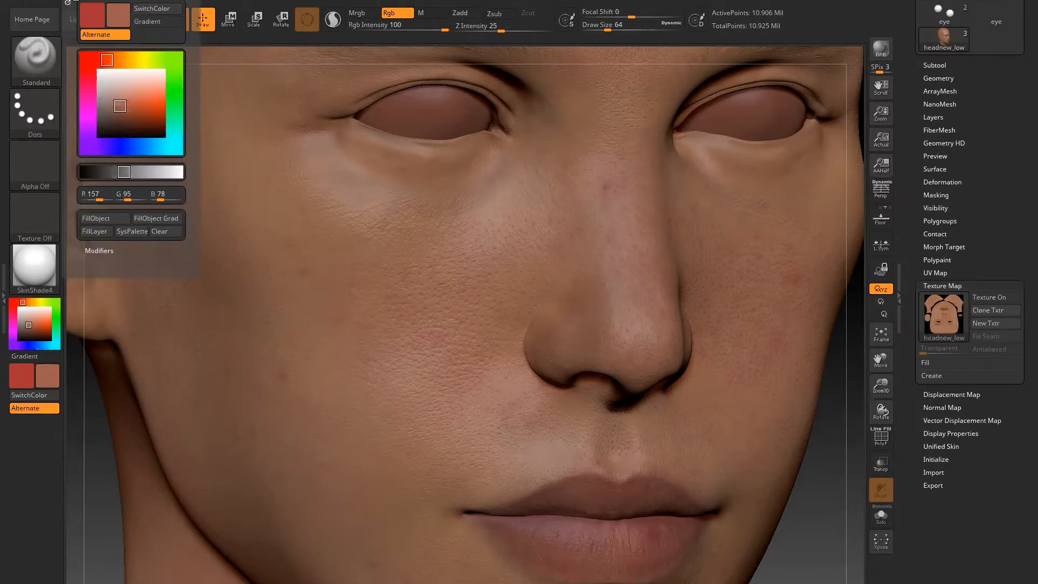
left_click(91, 221)
Step: Change the colour to white, RGB 255, 255, 255, fill the head with it and inspect the pores around the mouth
left_click(18, 307)
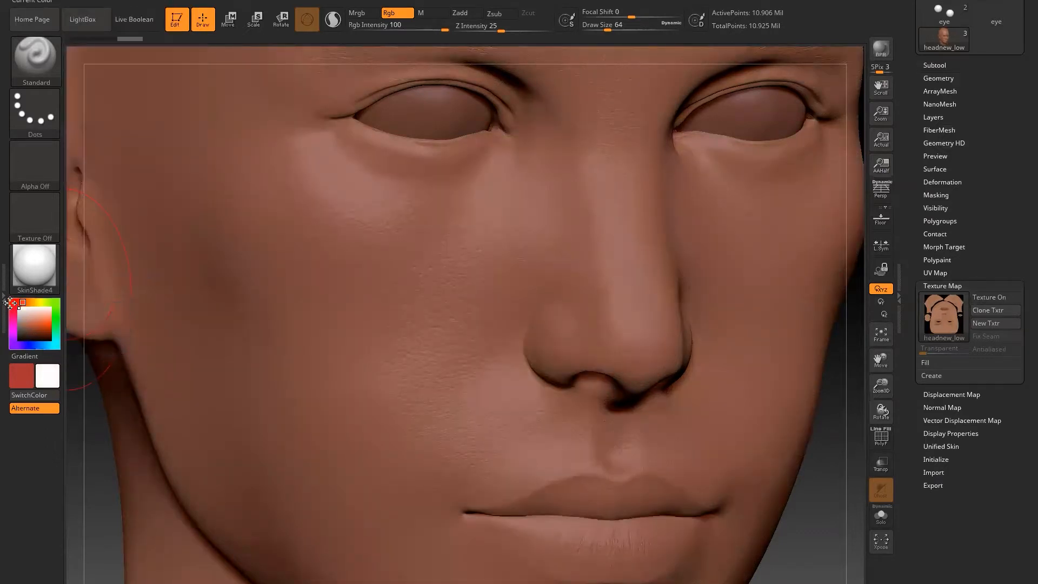
left_click(75, 1)
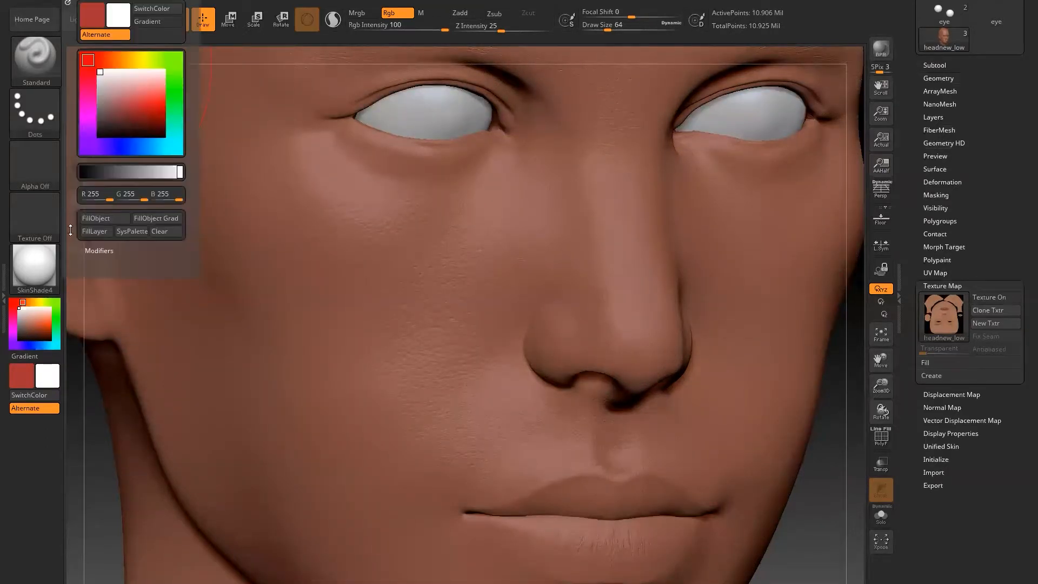
left_click(91, 221)
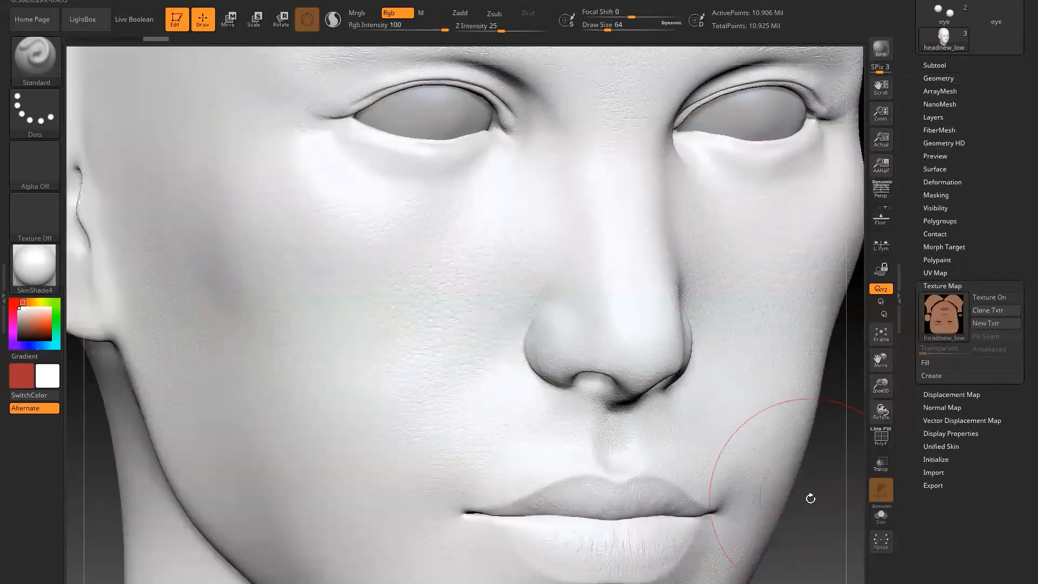
left_click_drag(823, 491, 827, 457)
mouse_move(850, 502)
left_mouse_down("alt")
mouse_move(724, 382)
mouse_move(750, 435)
left_mouse_up("alt")
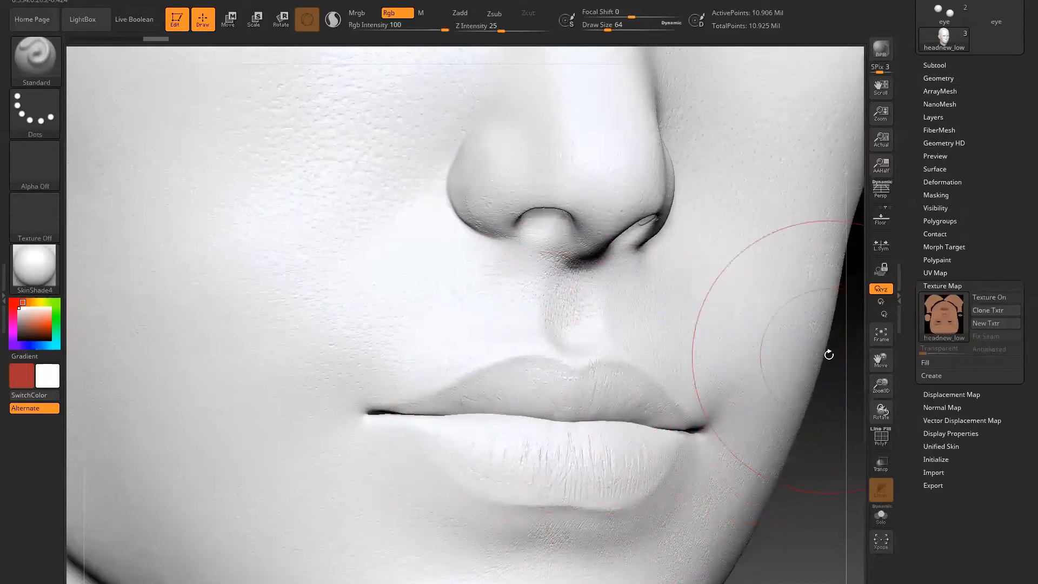
Step: Assign the head's displacement image and apply it to the mesh at an intensity of 0.008
left_click(958, 396)
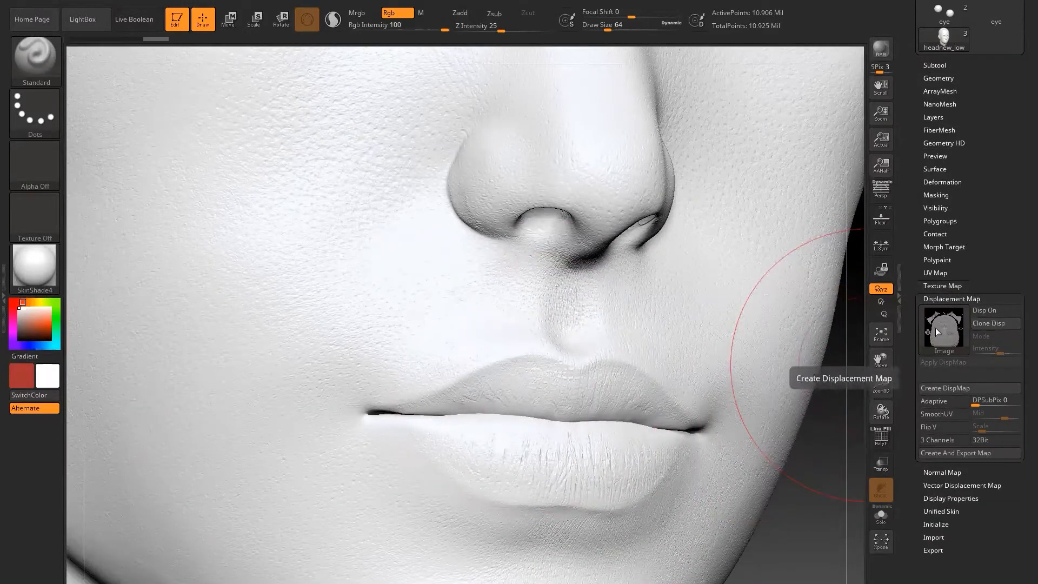
mouse_move(947, 333)
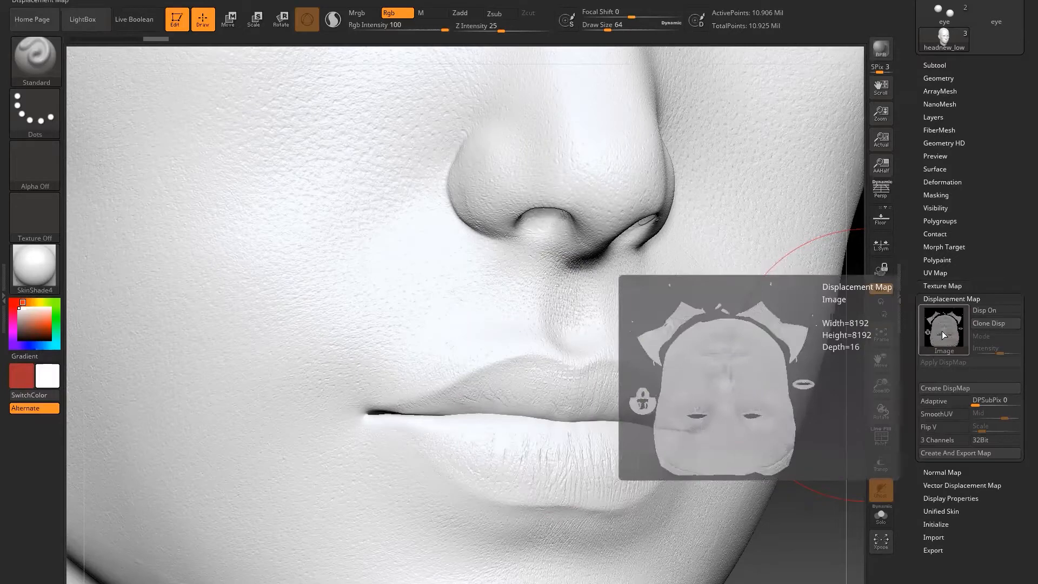
left_click(941, 331)
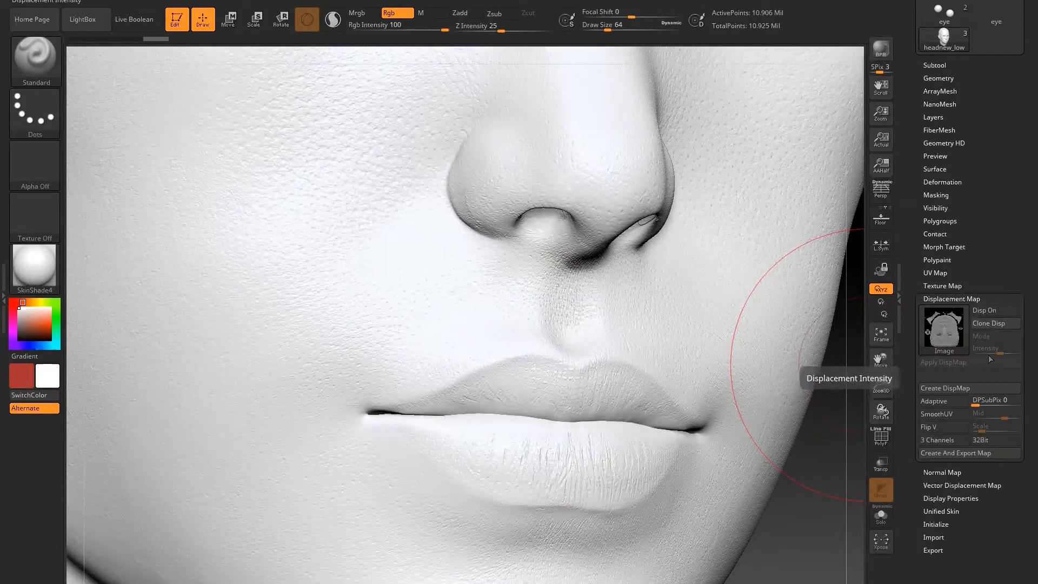
left_click(993, 310)
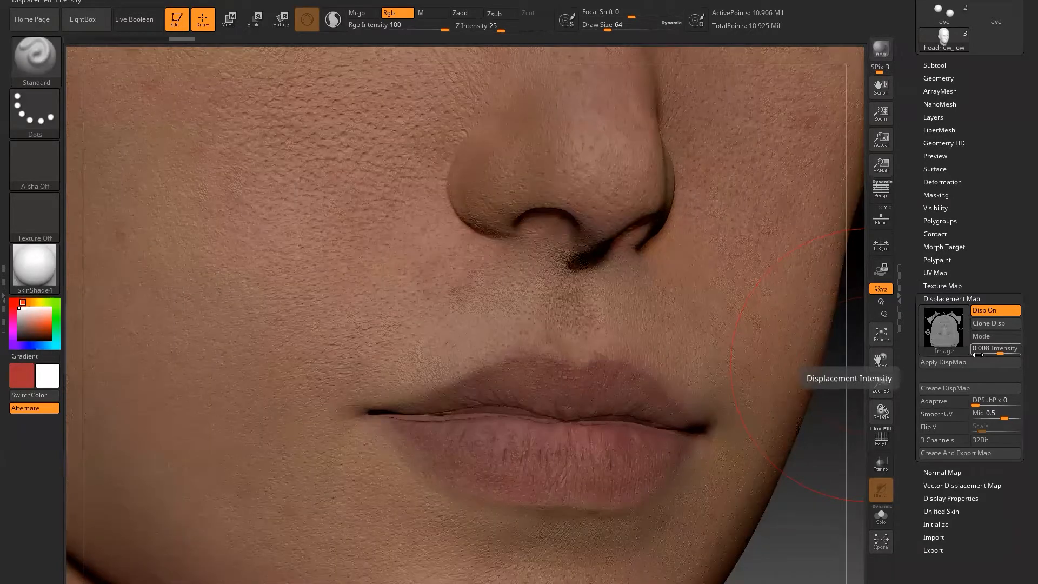
left_click(955, 364)
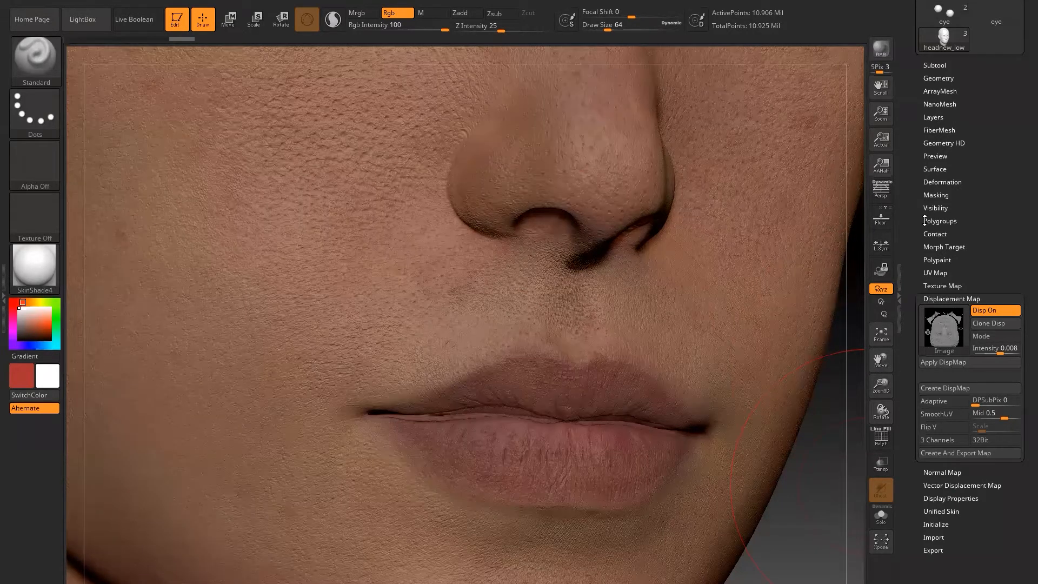
Step: Return to the geometry settings and examine the displaced skin detail across the lower face and neck
left_click_drag(1006, 142, 1003, 207)
left_click(933, 143)
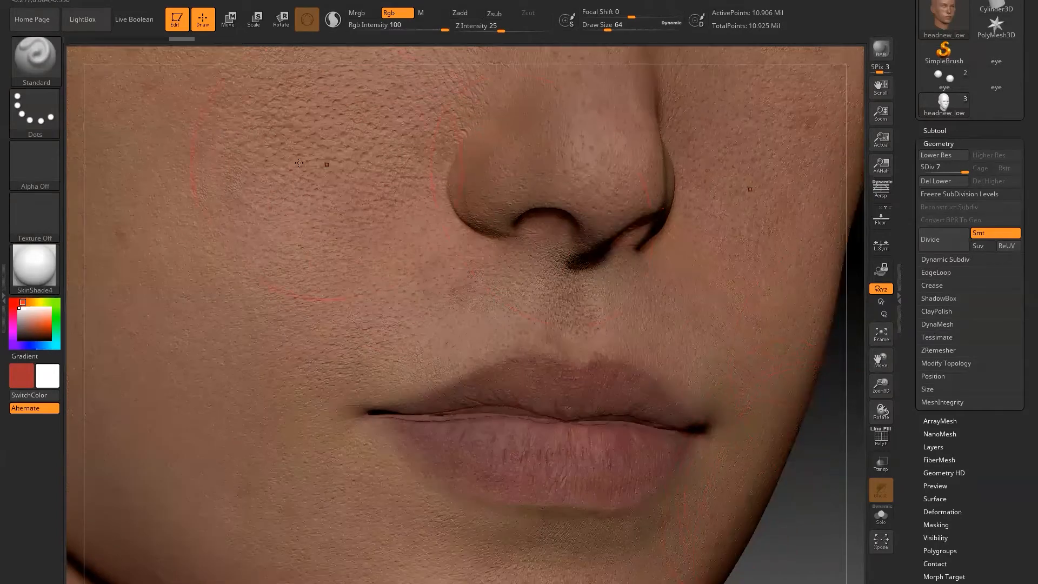
left_click_drag(846, 491, 799, 434, "alt")
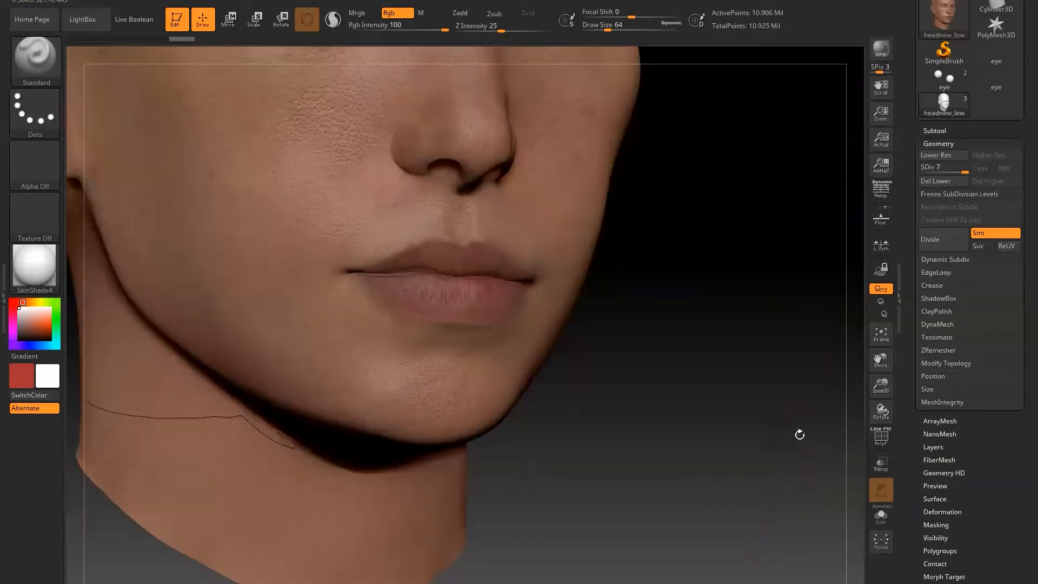
mouse_move(944, 11)
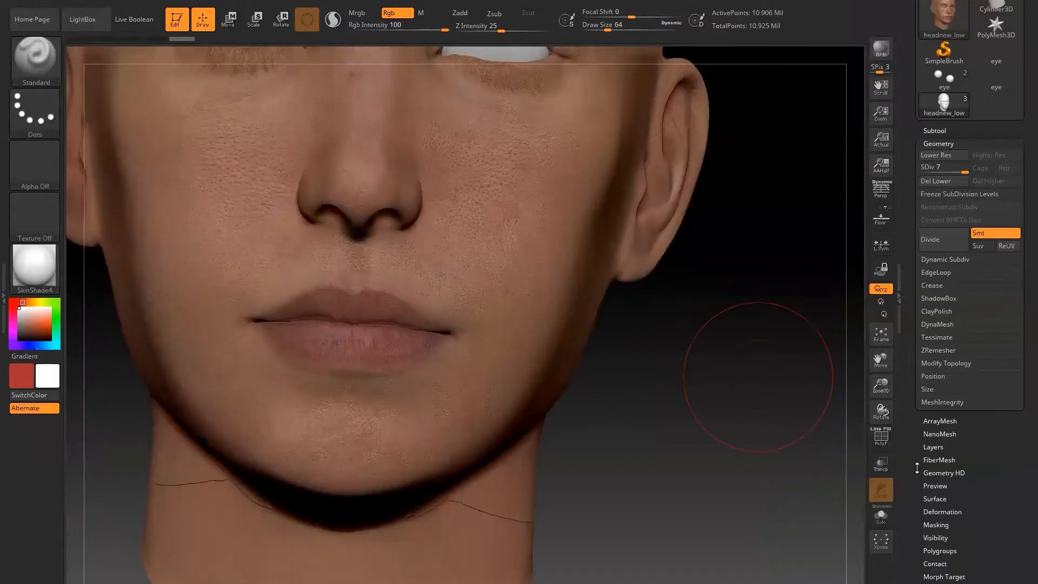
Step: Turn the head's displacement preview off and back on to compare the skin detail on the face
scroll(919, 468, "down", 5)
left_click(951, 410)
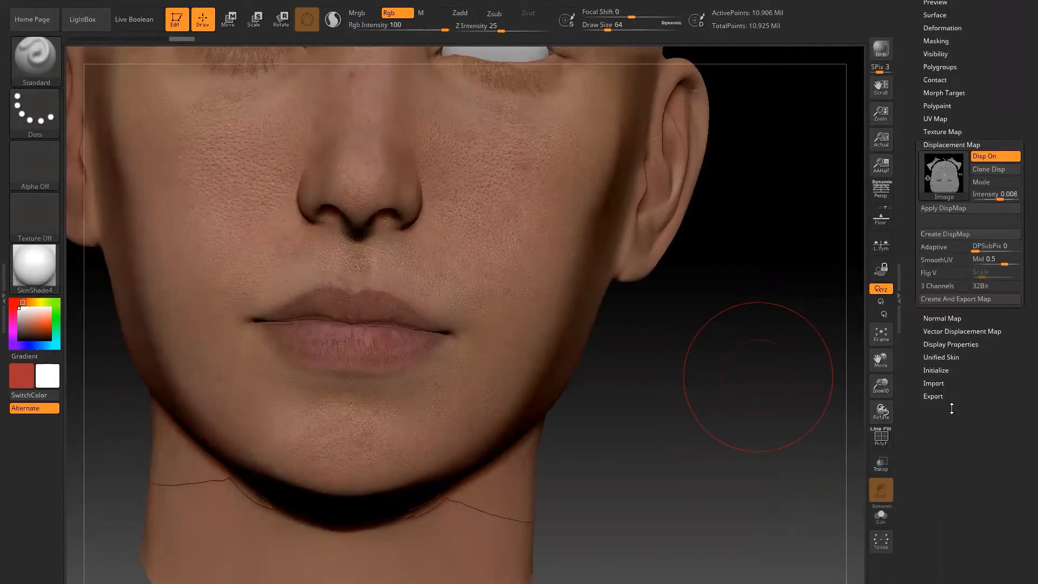
scroll(968, 487, "up", 5)
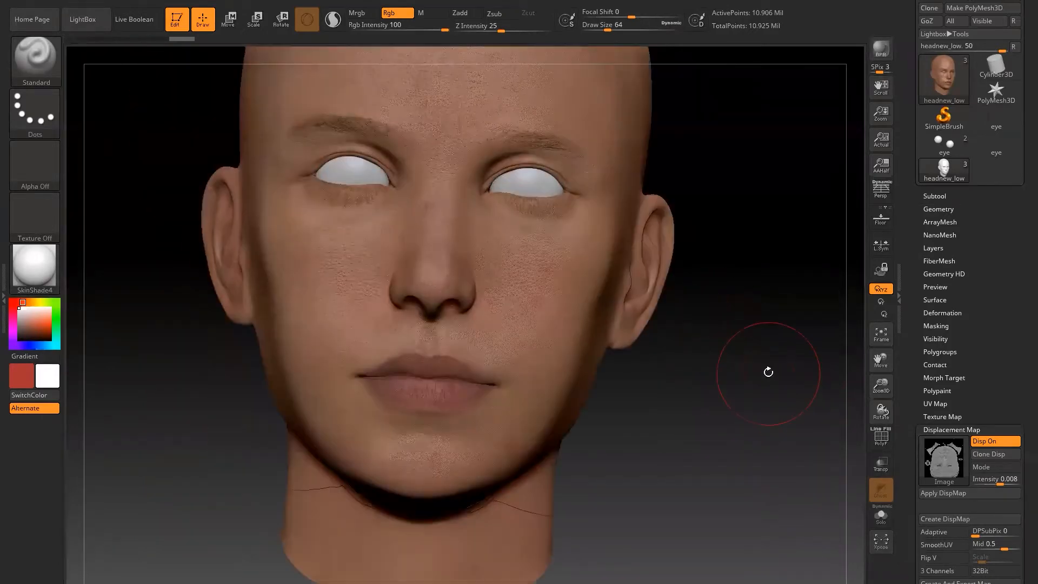
left_click(1004, 445)
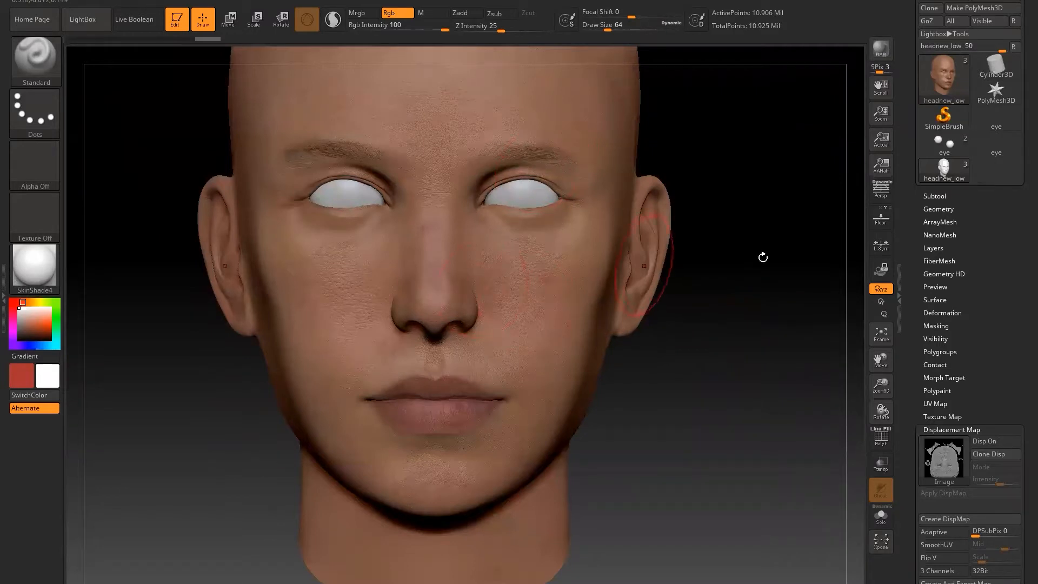
left_click_drag(990, 319, 993, 207)
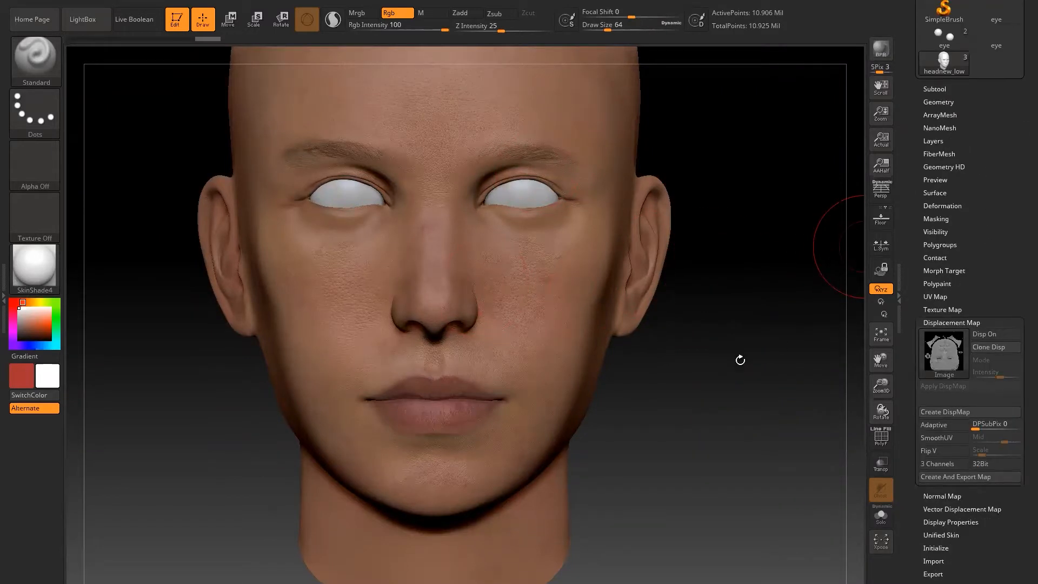
left_click(939, 350)
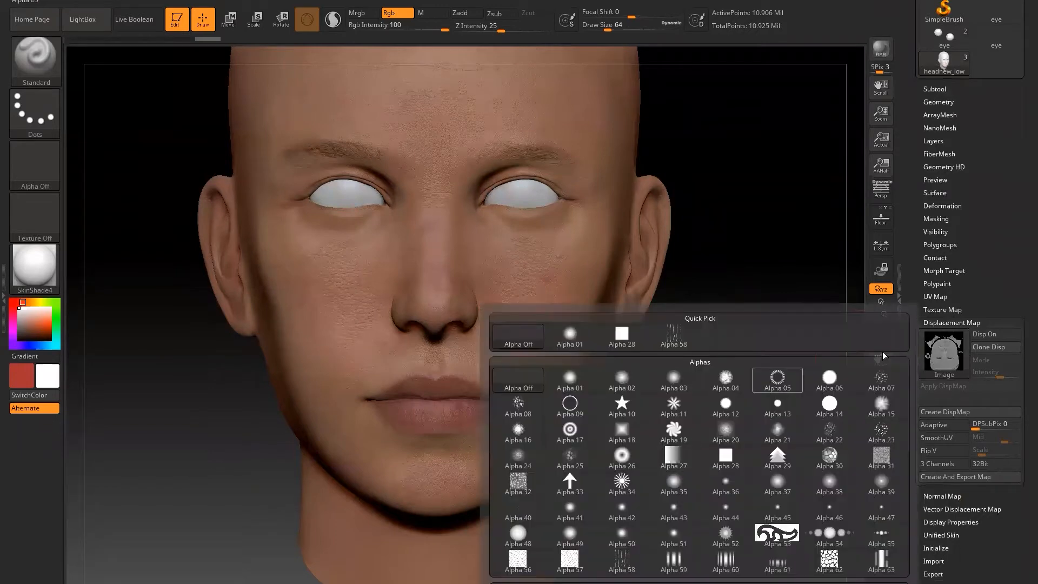
left_click(1009, 335)
Step: Examine the displaced skin detail along the side of the head, from the scalp and temple to the neck
left_click_drag(691, 444, 727, 441)
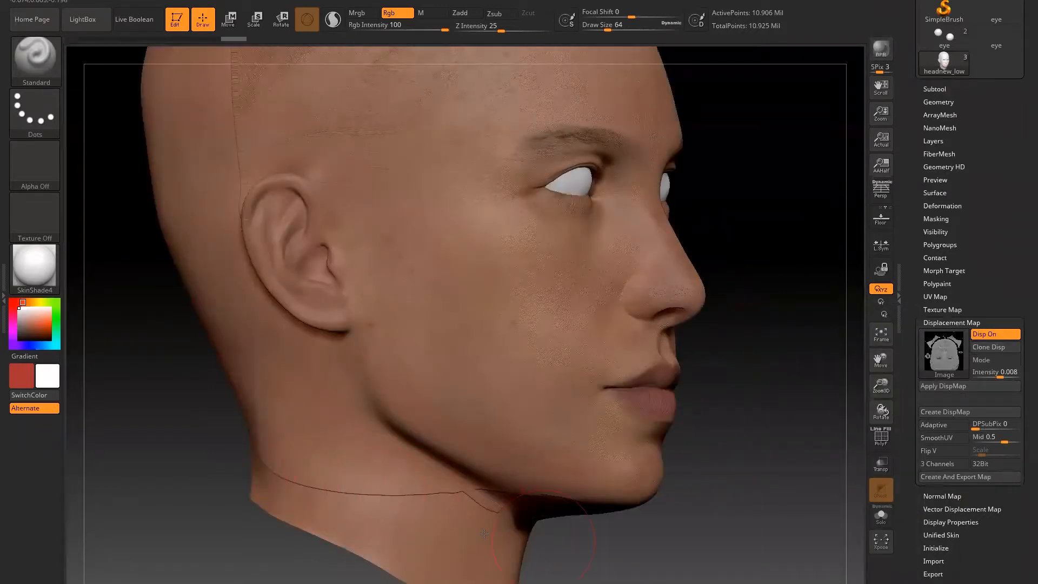
left_click_drag(599, 538, 646, 532)
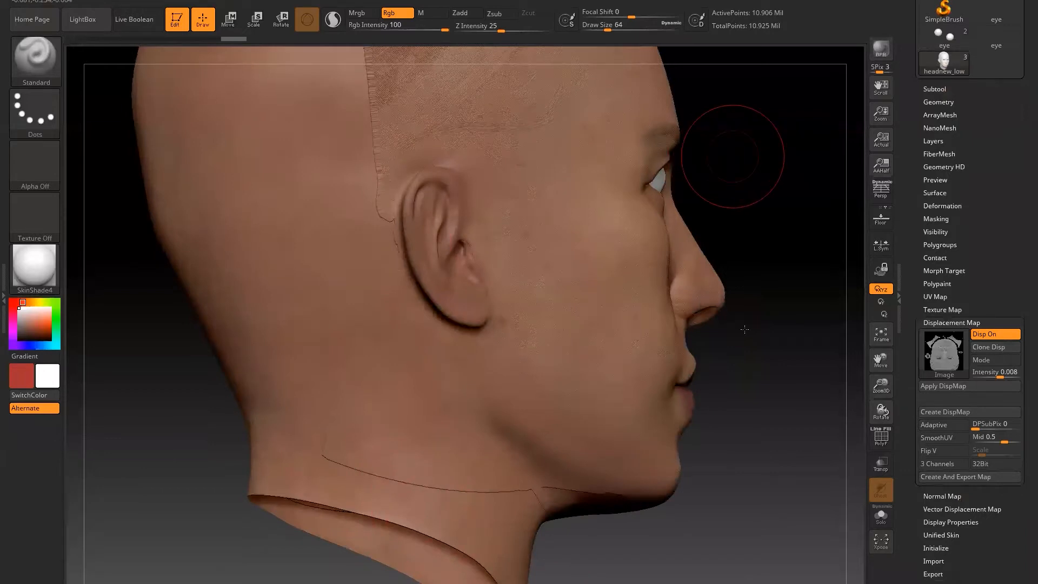
left_click_drag(744, 329, 708, 351)
left_click_drag(804, 320, 787, 222, "alt")
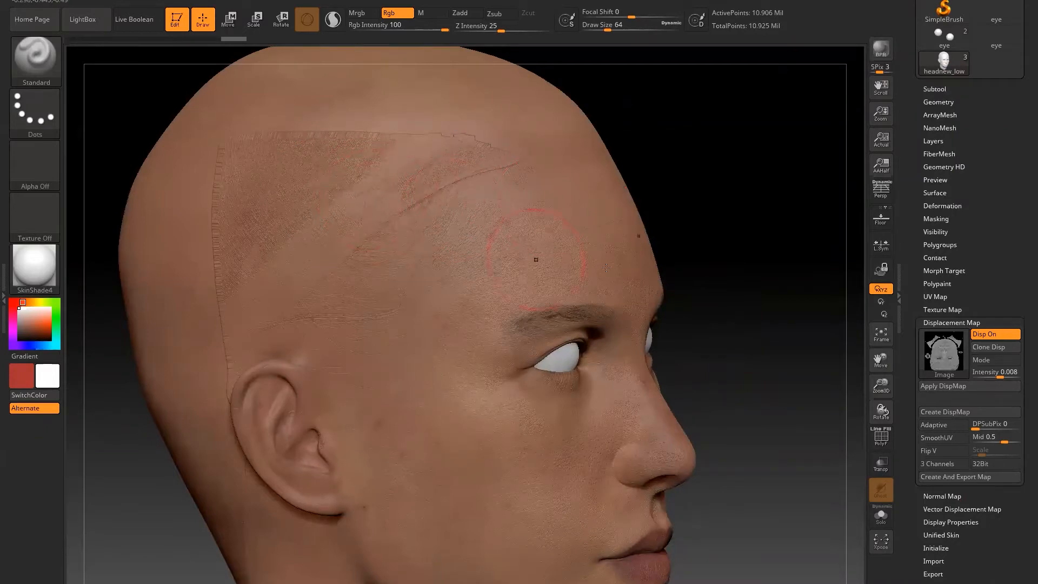
left_click_drag(711, 307, 719, 354, "alt")
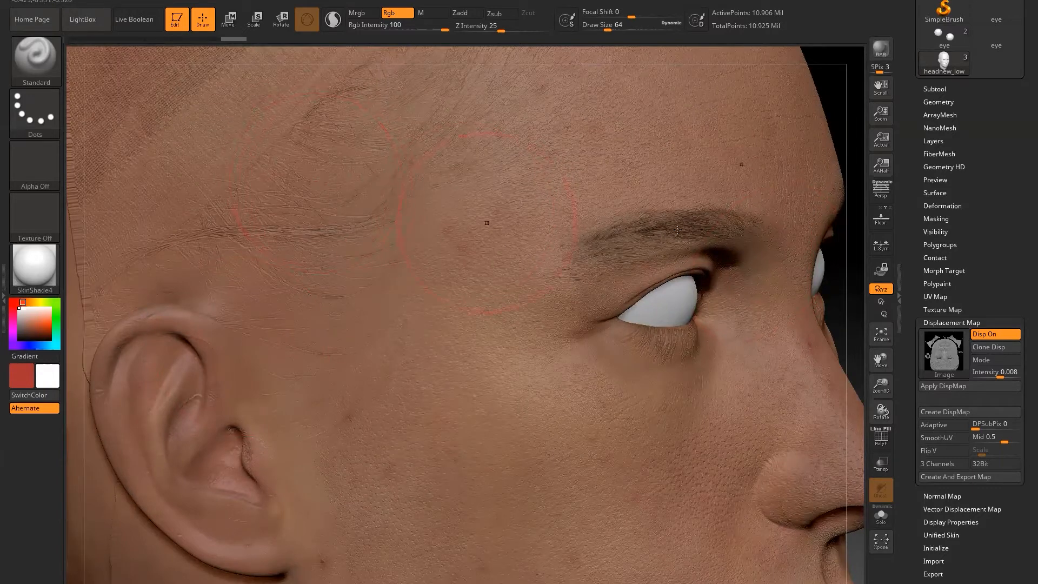
left_click_drag(840, 268, 769, 256, "alt")
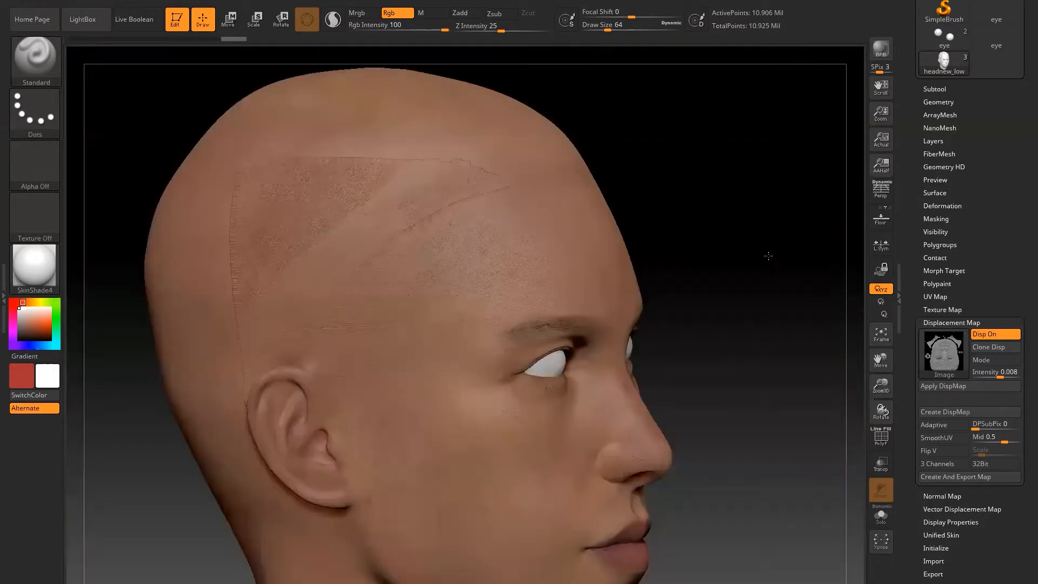
left_click_drag(742, 357, 746, 200, "alt")
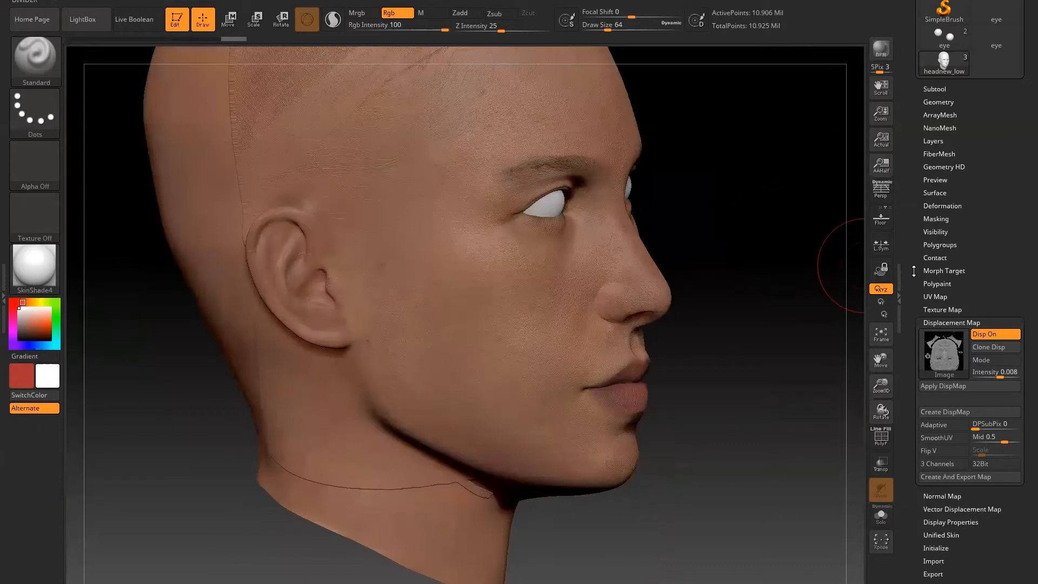
Step: Delete the head's existing morph target and store a new one from the current mesh
left_click(951, 271)
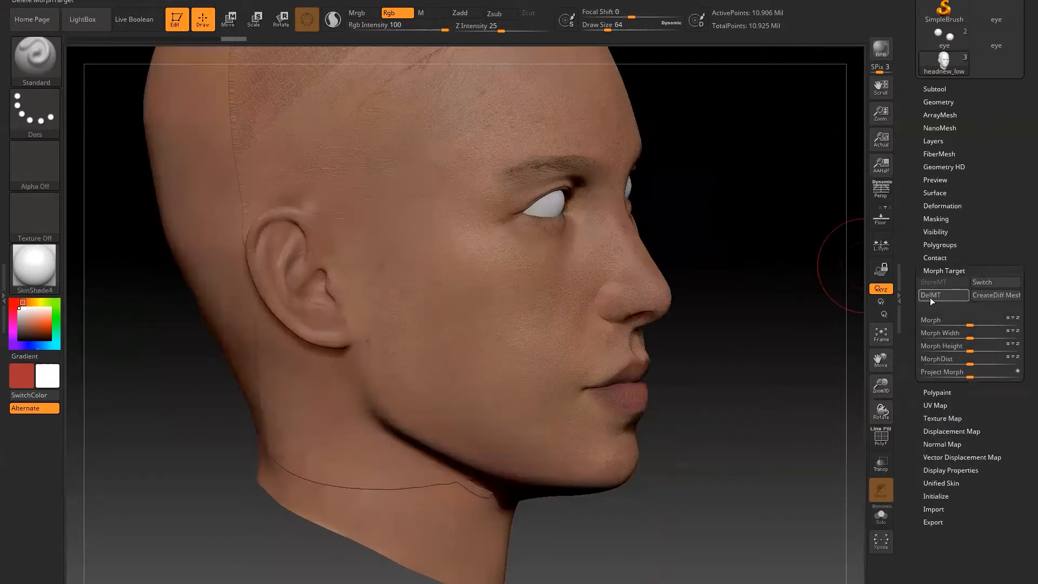
left_click(936, 295)
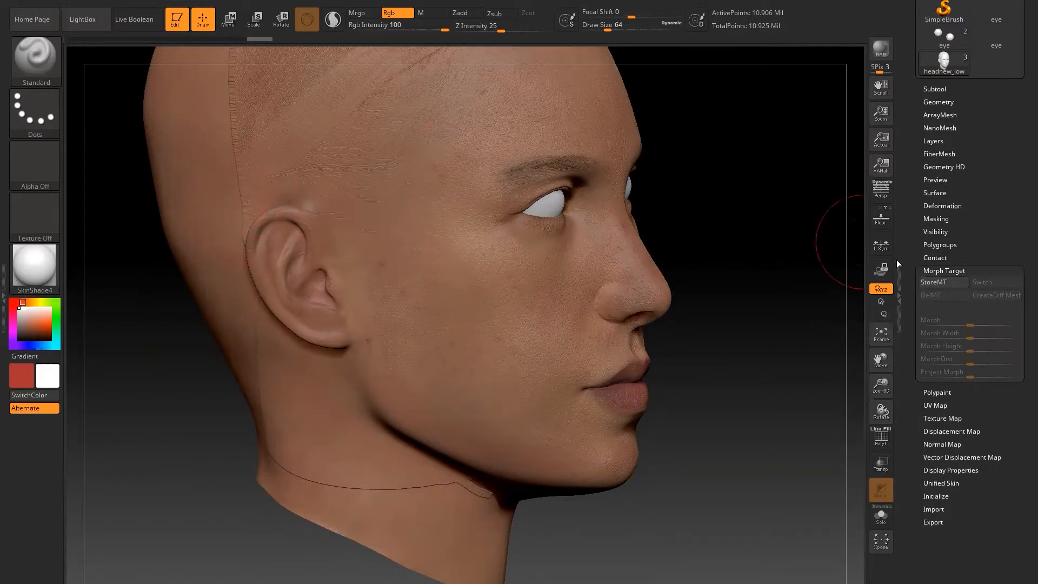
left_click(933, 282)
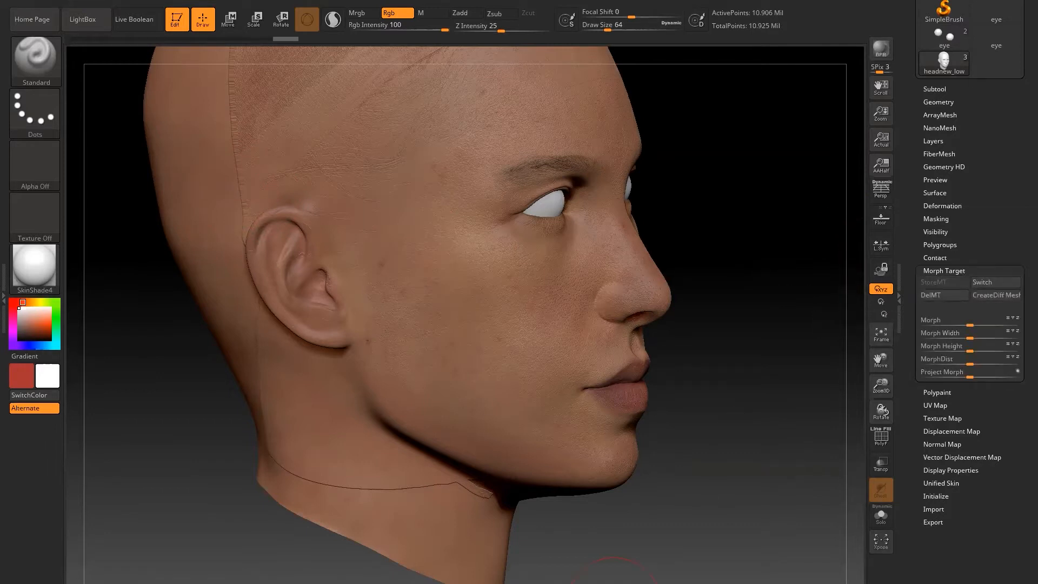
Step: Check the displacement map settings and add a new recording layer to the head
left_click_drag(913, 400, 912, 336)
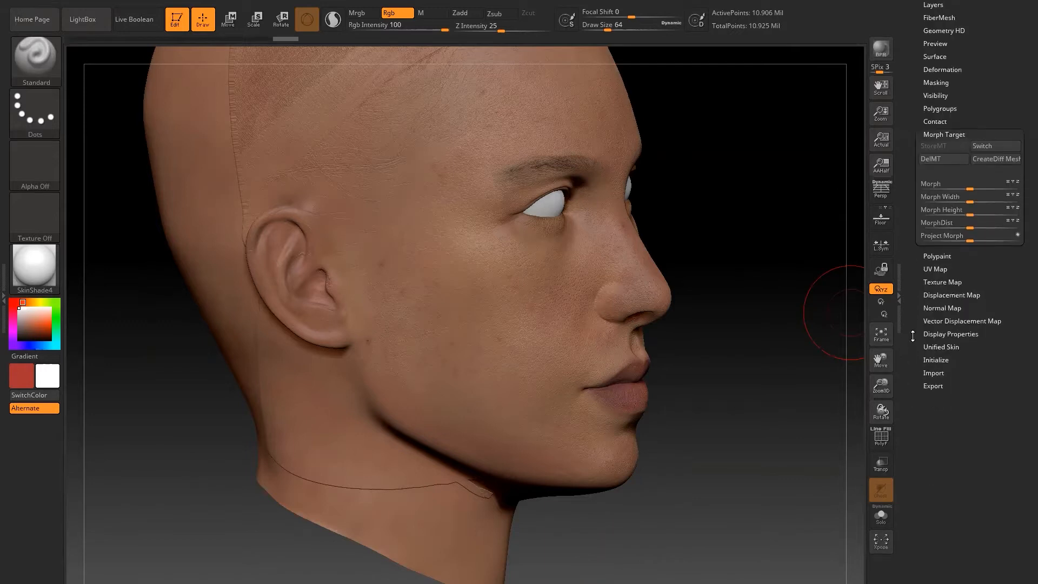
left_click(949, 294)
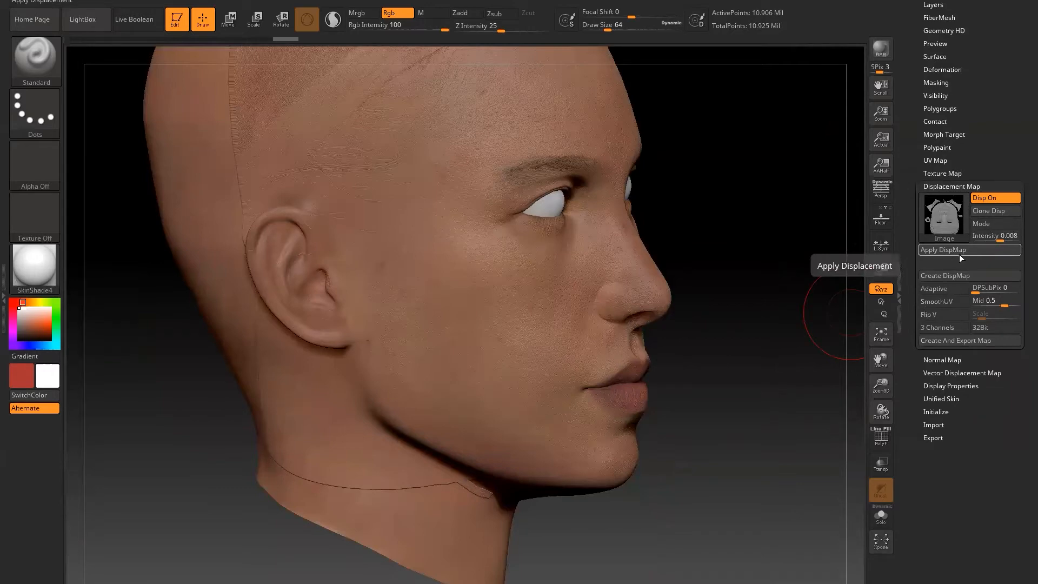
left_click_drag(913, 204, 922, 254)
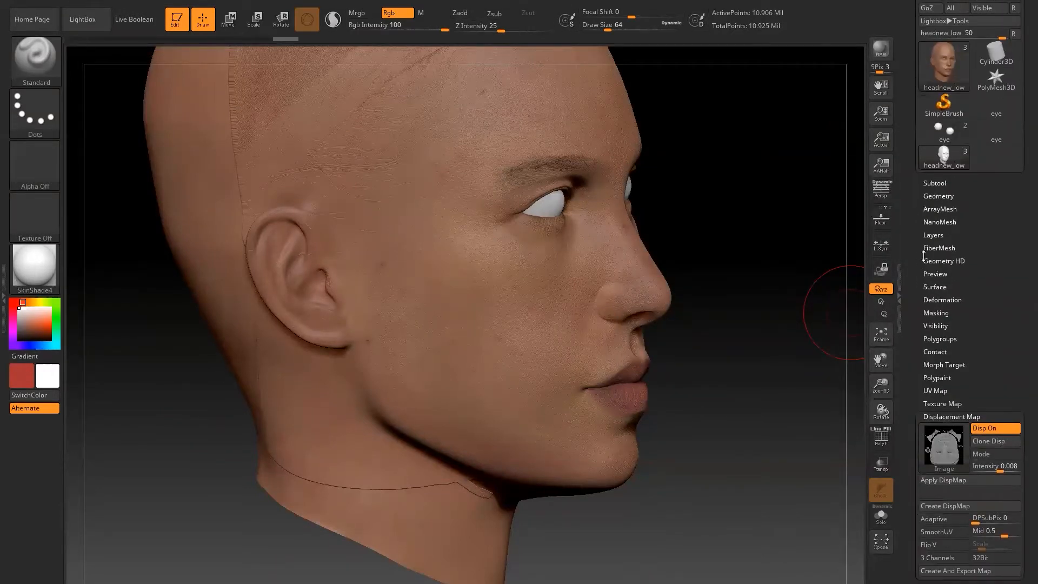
left_click(932, 234)
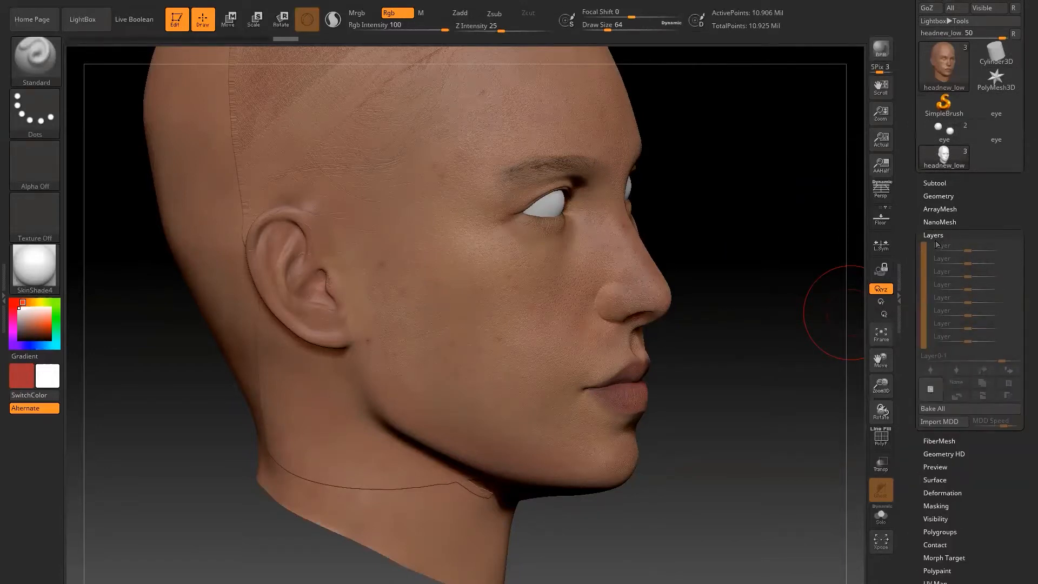
left_click(931, 393)
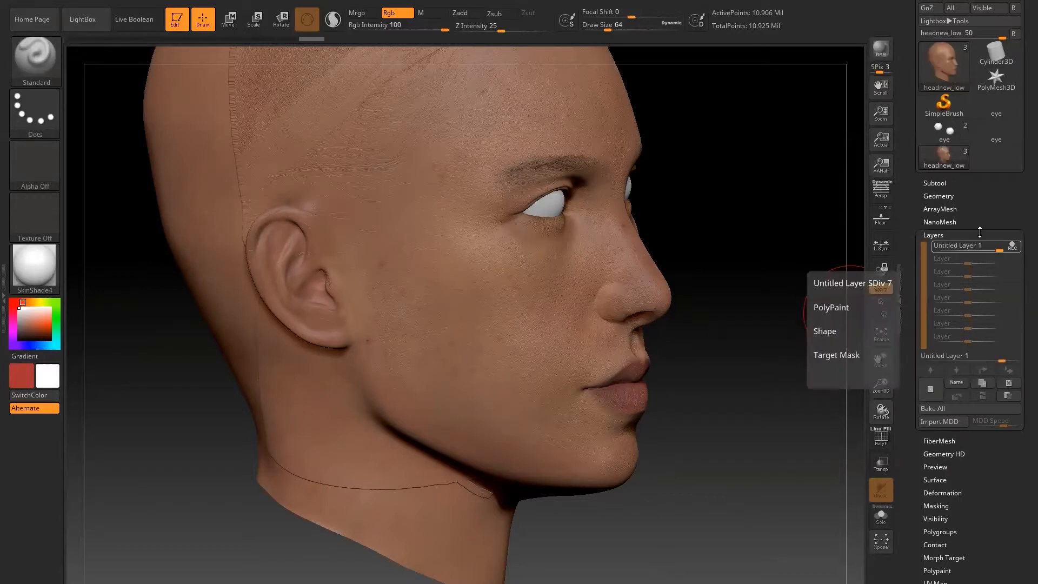
Step: Review the head's new layer and its stored morph target
scroll(995, 224, "down", 2)
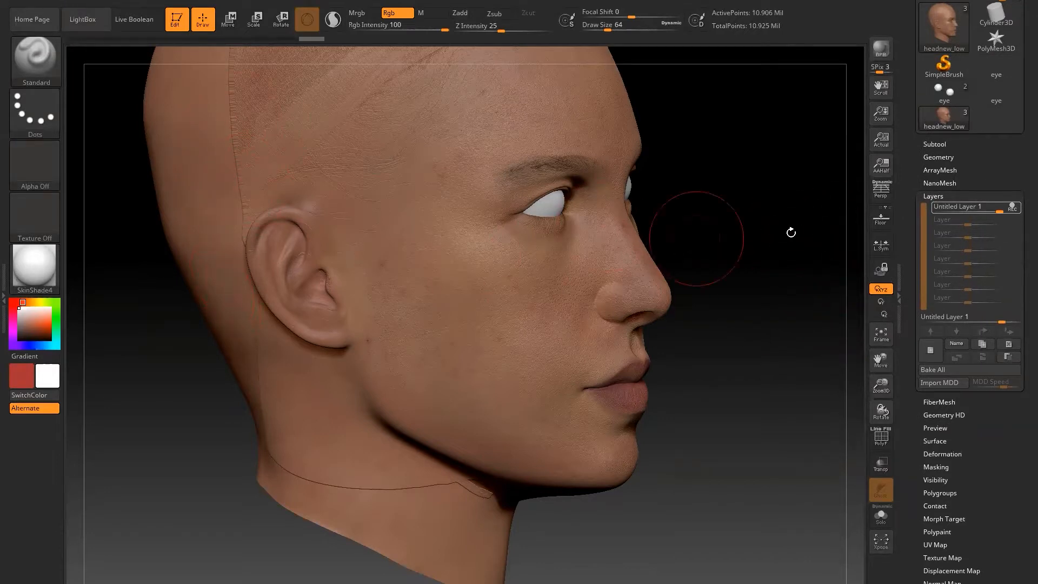
left_click_drag(905, 329, 907, 127)
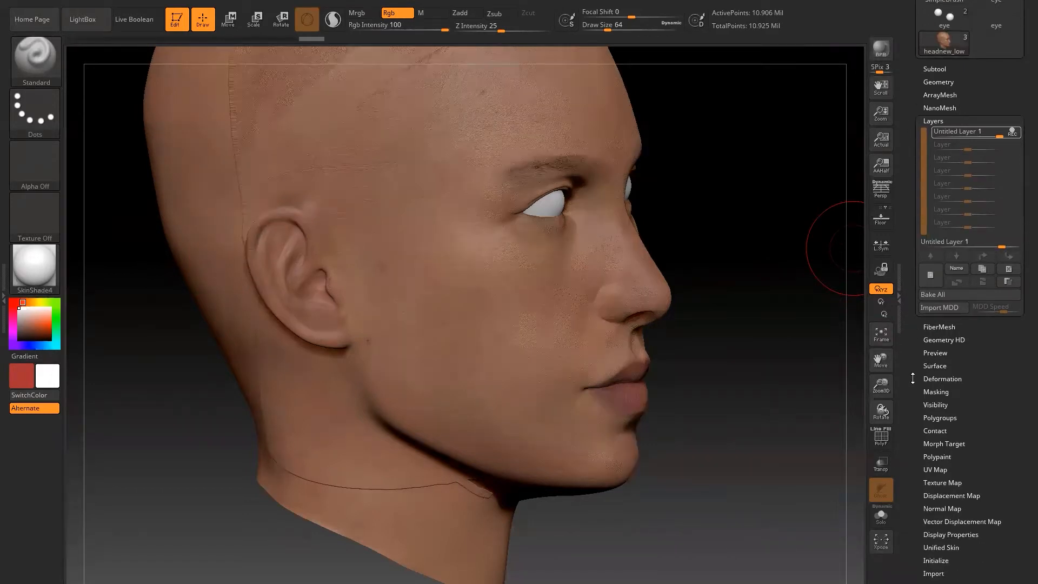
left_click_drag(911, 355, 914, 430)
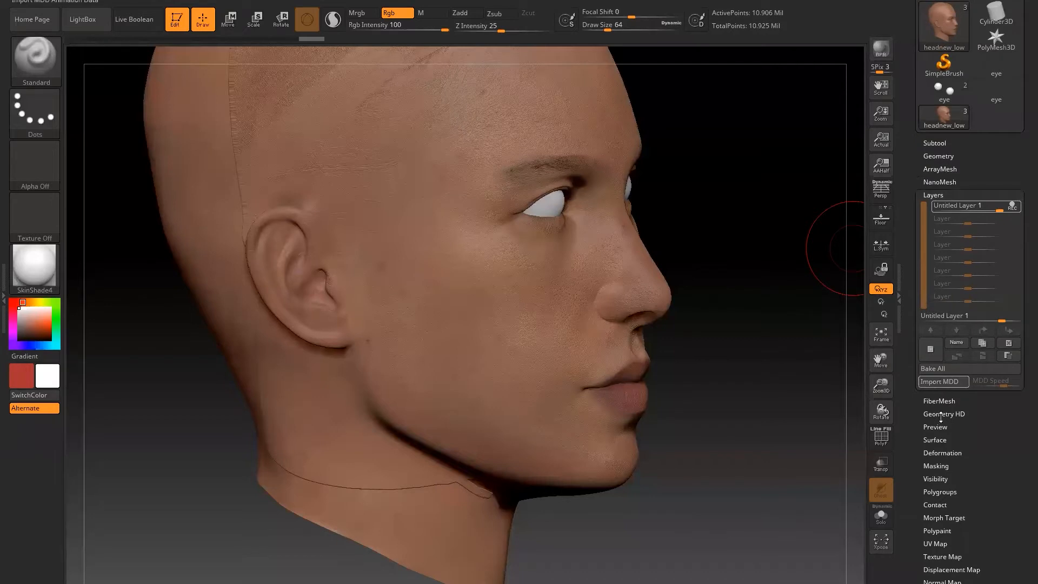
left_click(943, 518)
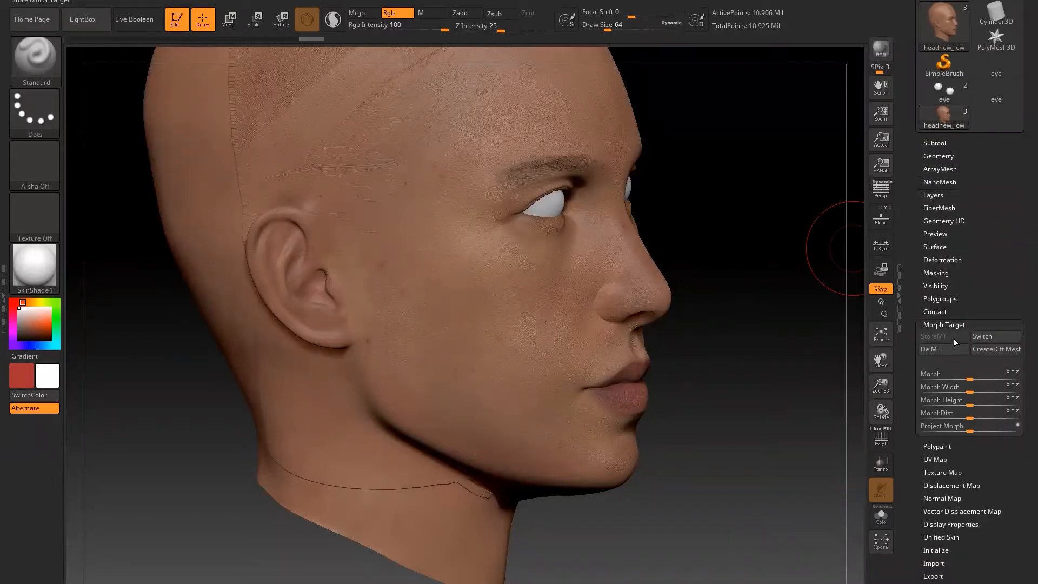
left_click_drag(906, 217, 910, 319)
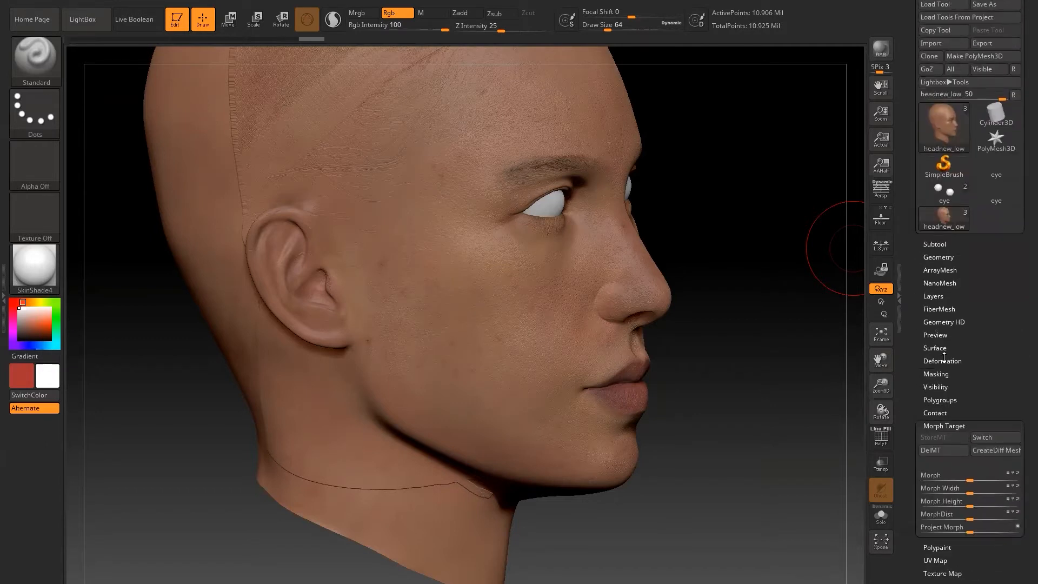
left_click(932, 295)
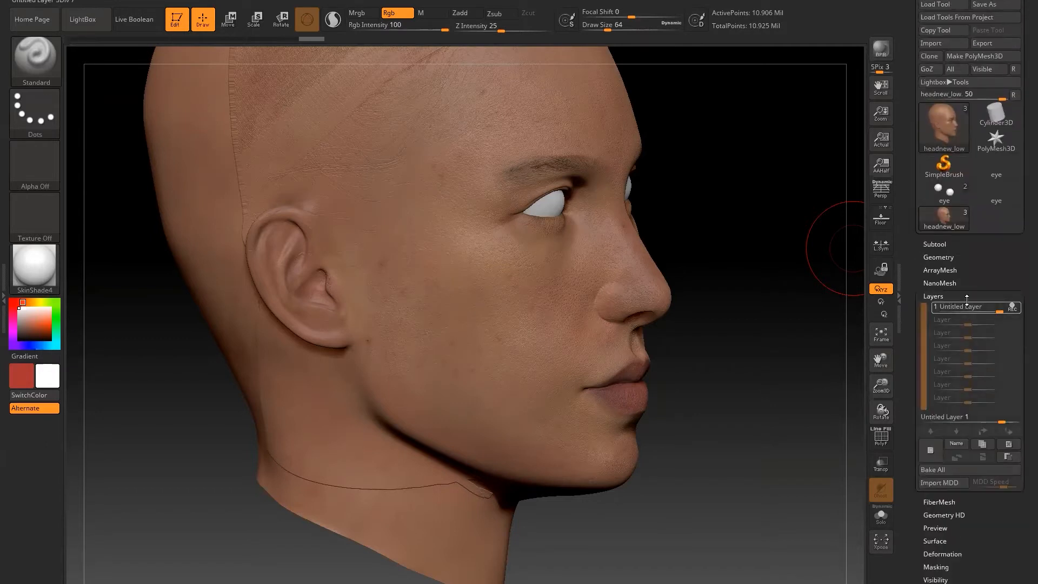
left_click(930, 296)
scroll(940, 227, "down", 3)
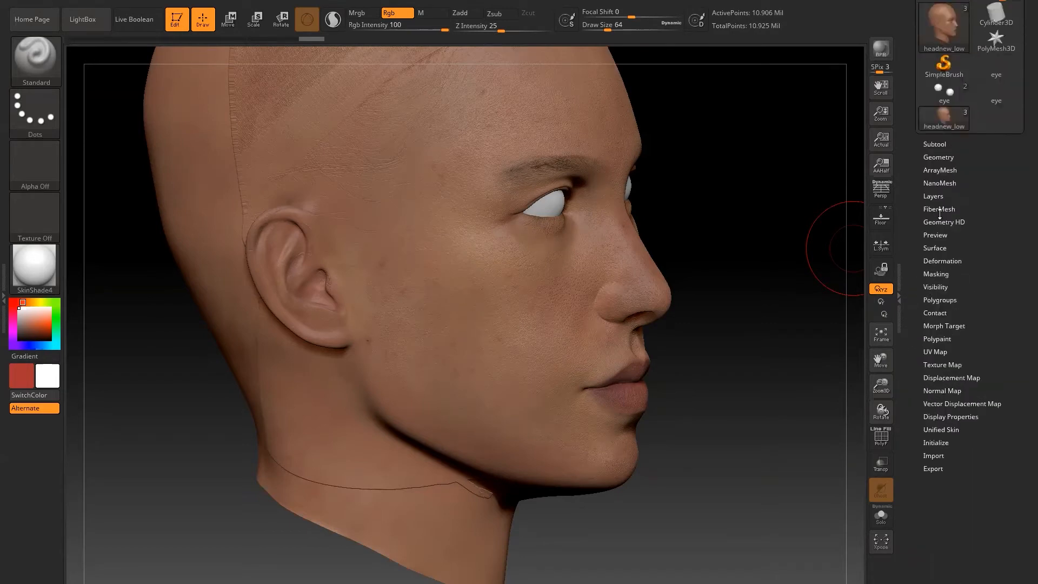
left_click(940, 197)
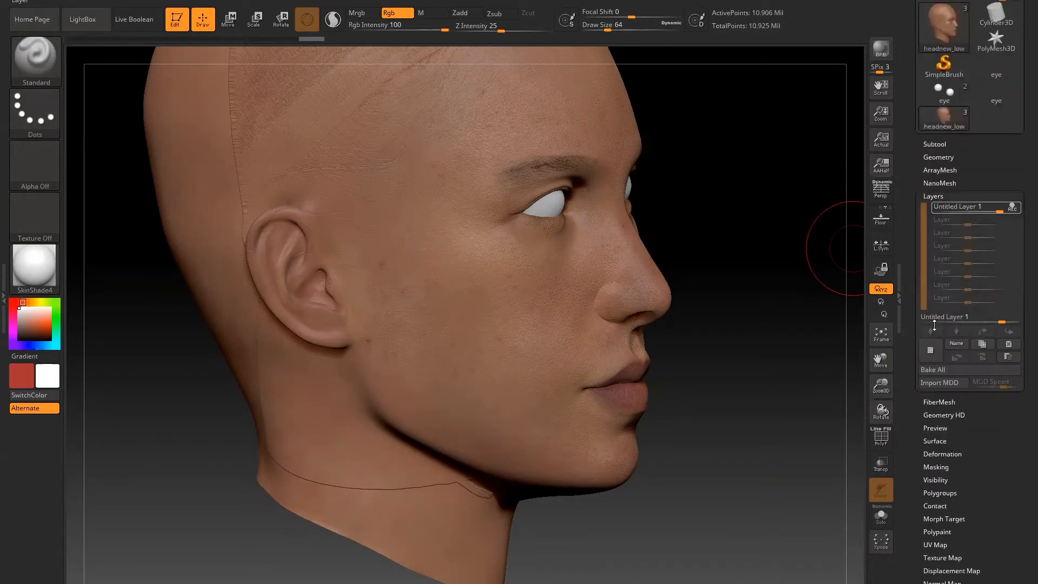
left_click(933, 196)
scroll(924, 303, "down", 3)
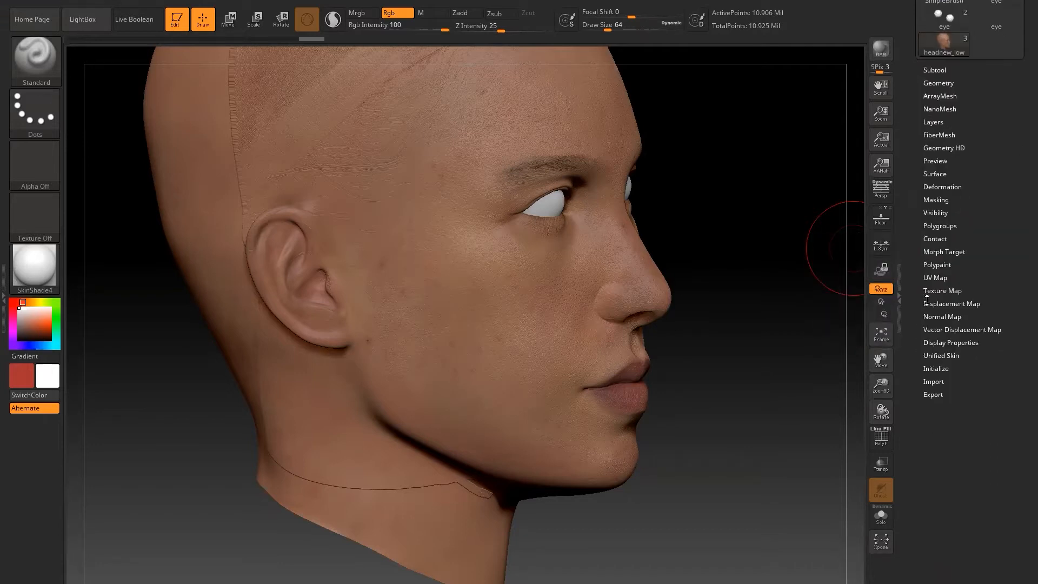
Step: Apply the displacement map to the mesh at an intensity of 0.008 and inspect the pores around the nose and cheeks
left_click(929, 302)
mouse_move(944, 336)
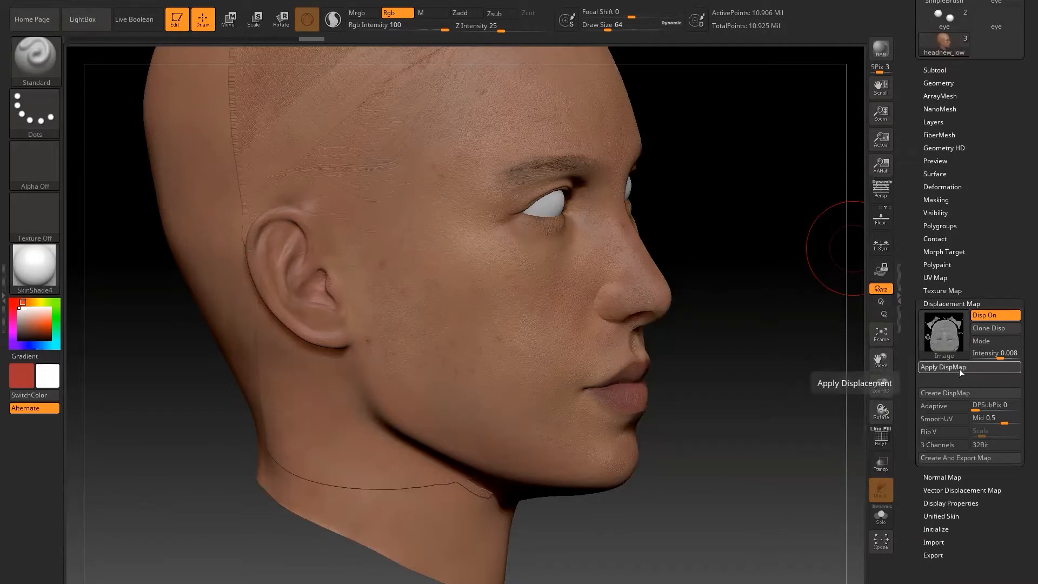
left_click(959, 368)
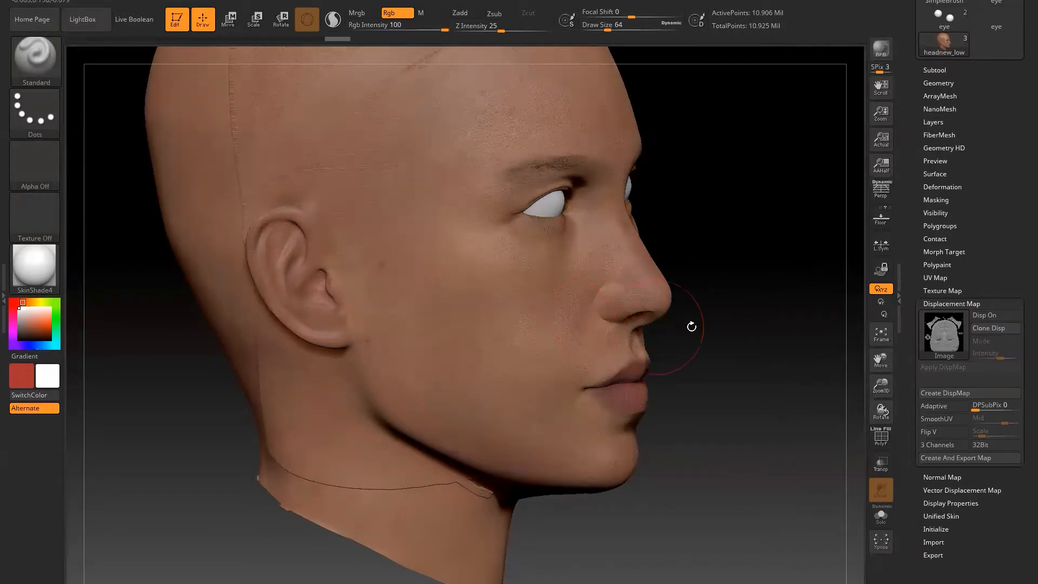
left_click_drag(728, 327, 670, 347)
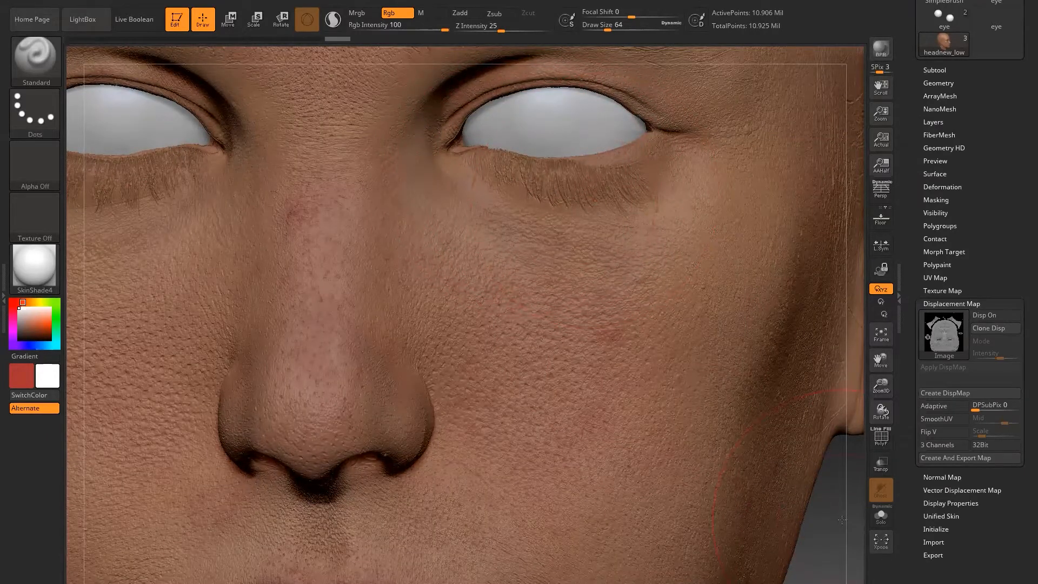
key("f")
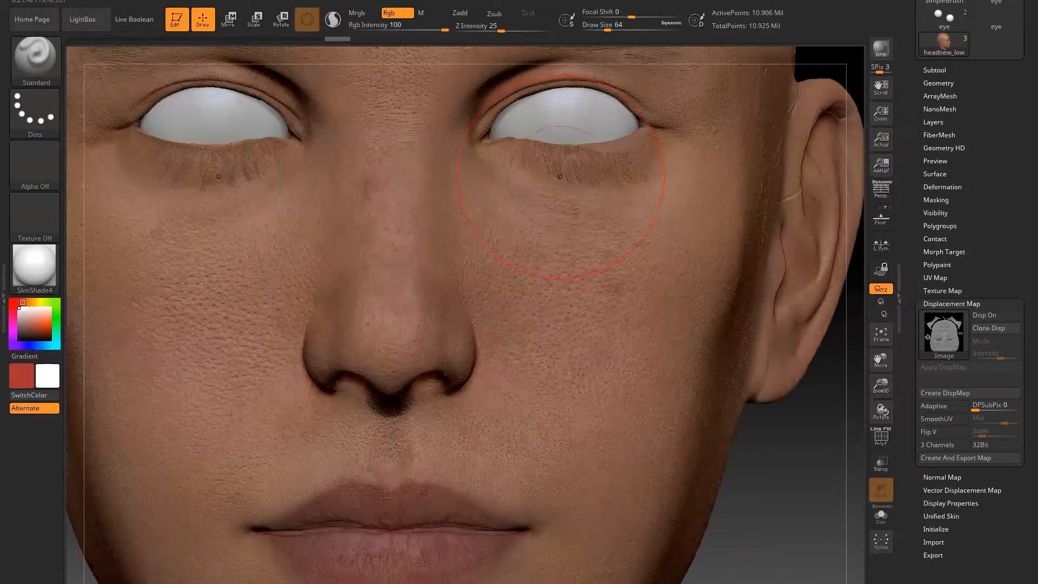
Step: Try smoothing away the lash detail below both eyes and undo the smoothing
key("shift")
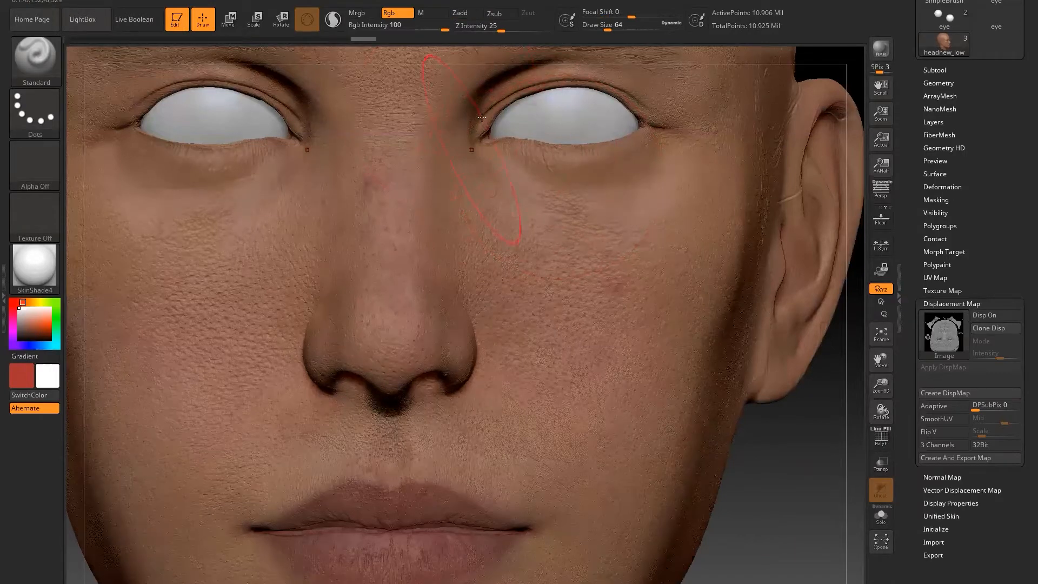
key("ctrl")
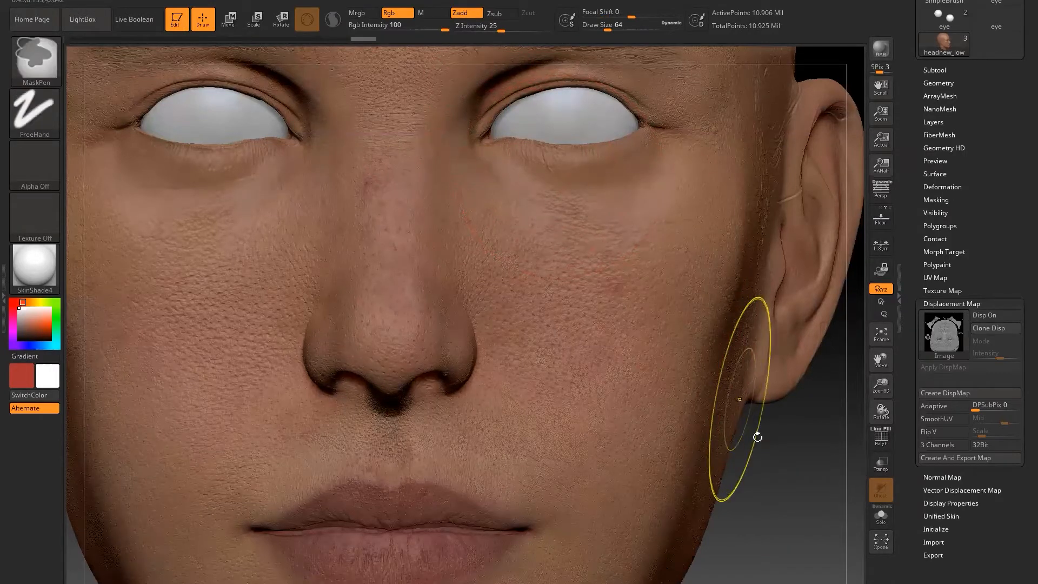
key("ctrl+z")
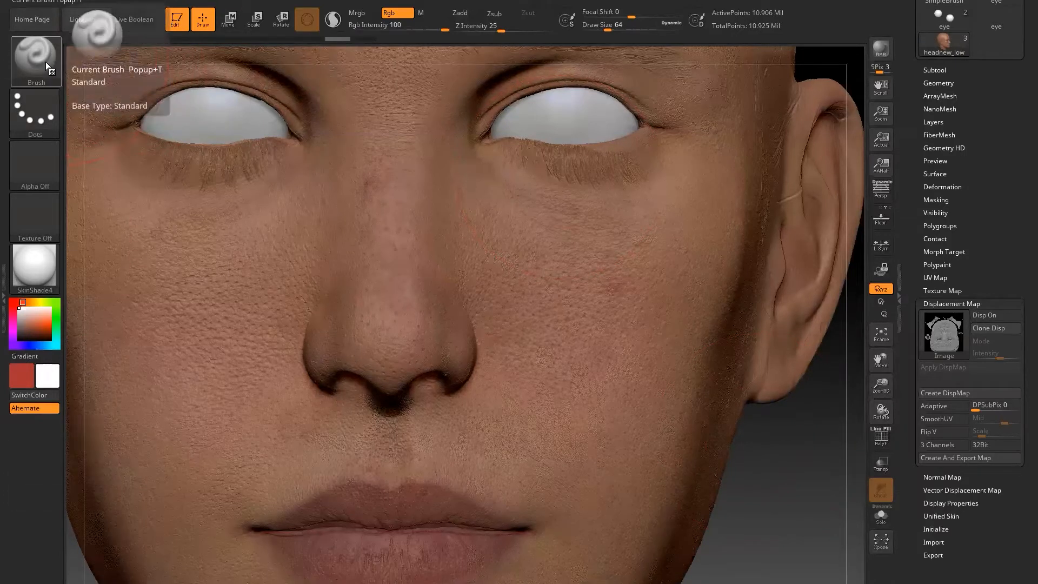
Step: Compare the skin detail around the nose and eye with the layer's intensity at -1, 0 and 1
left_click_drag(907, 232, 907, 312)
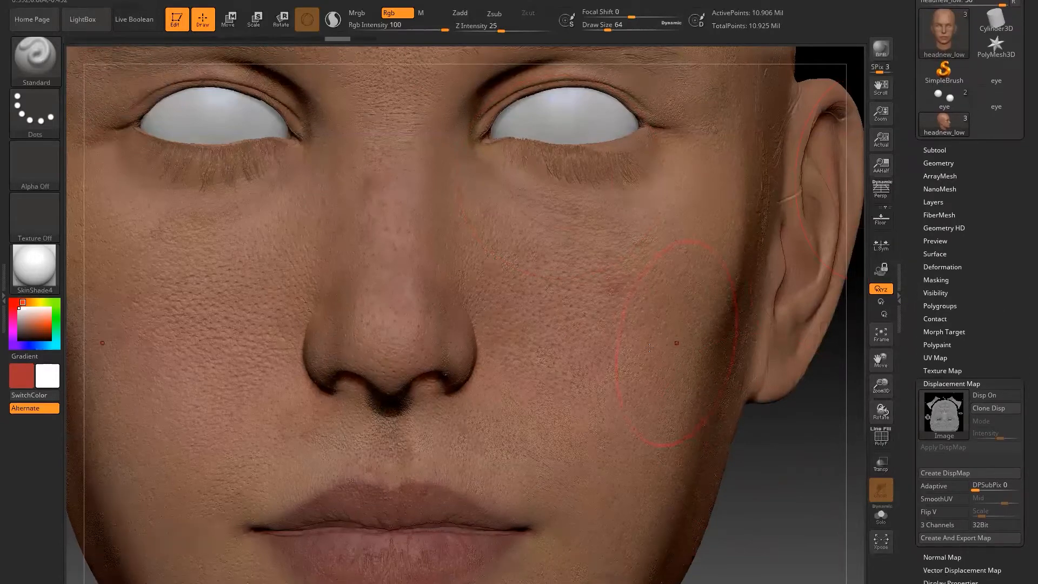
left_click_drag(793, 442, 757, 492, "alt")
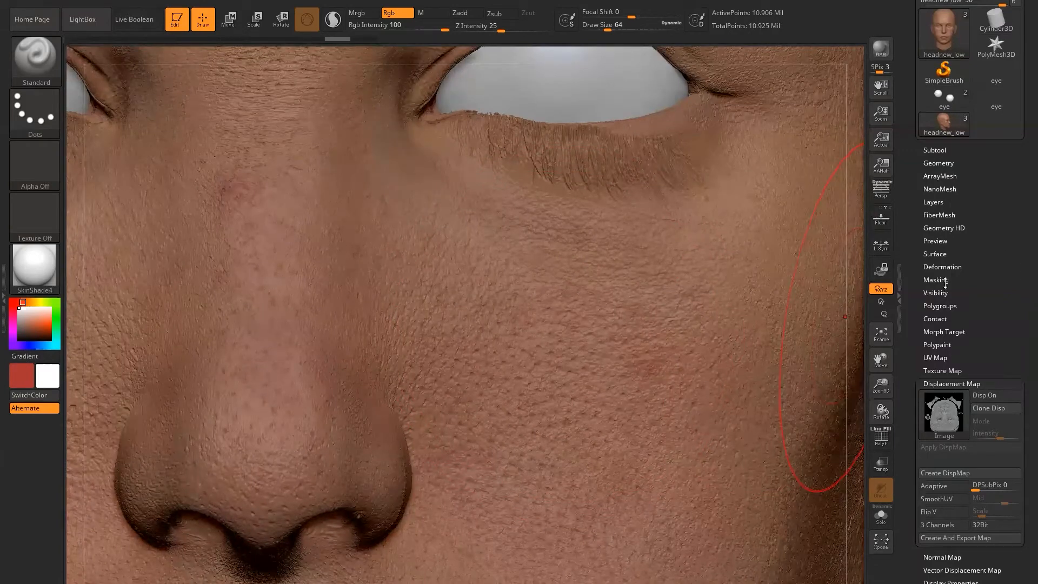
left_click(933, 202)
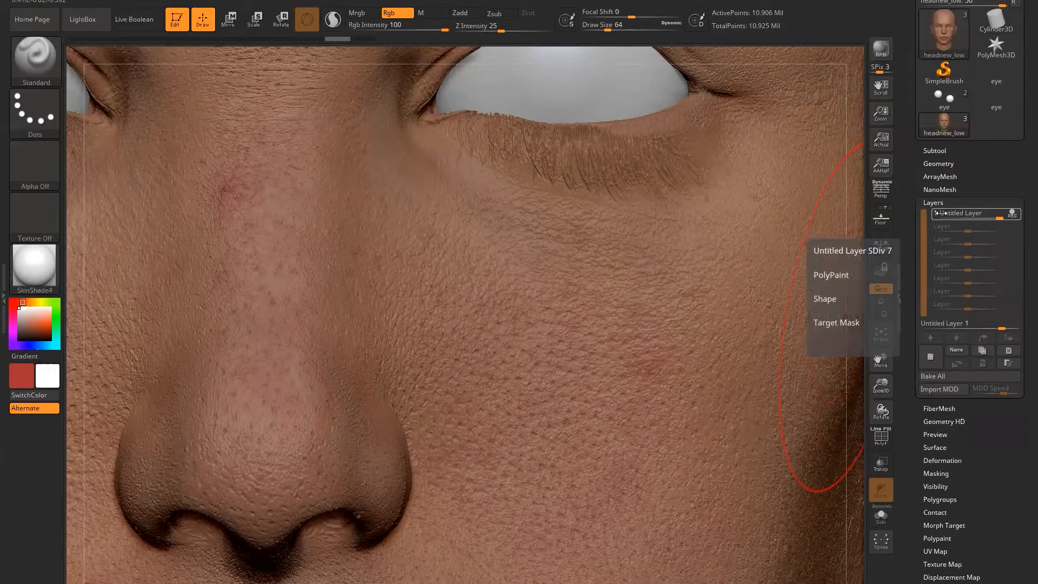
left_click(939, 217)
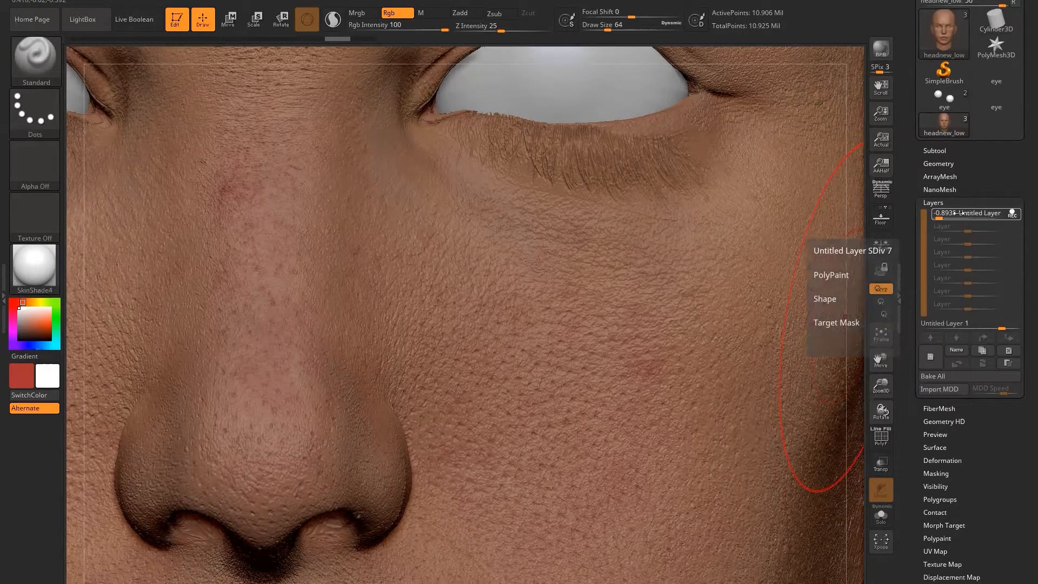
type("0")
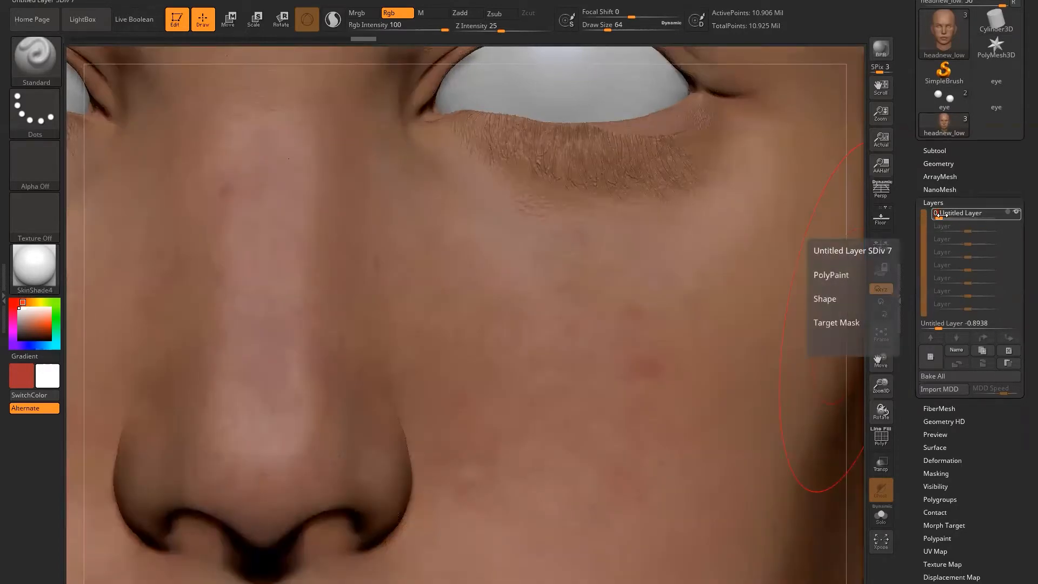
key("Return")
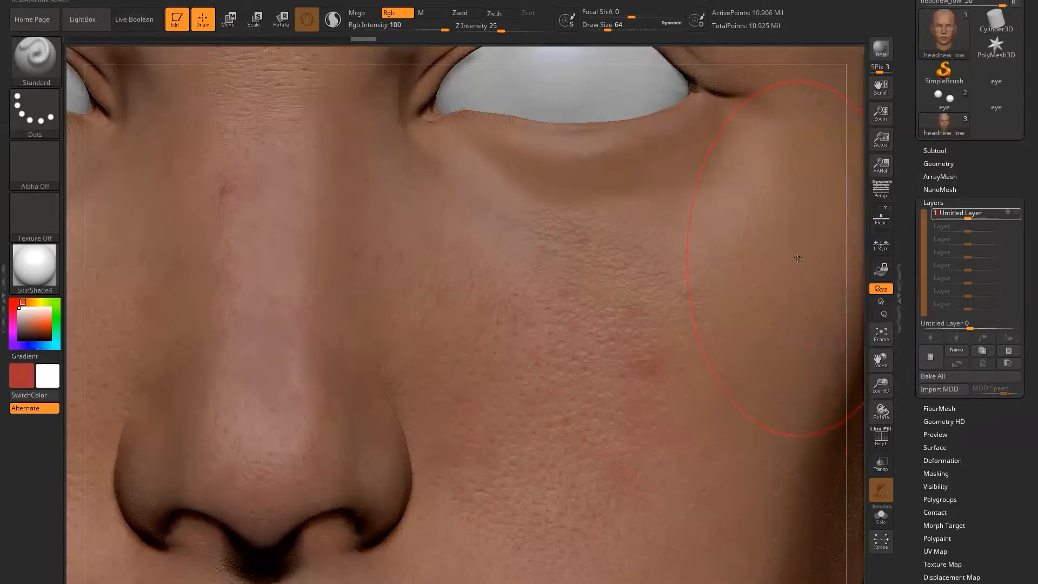
key("ctrl+z")
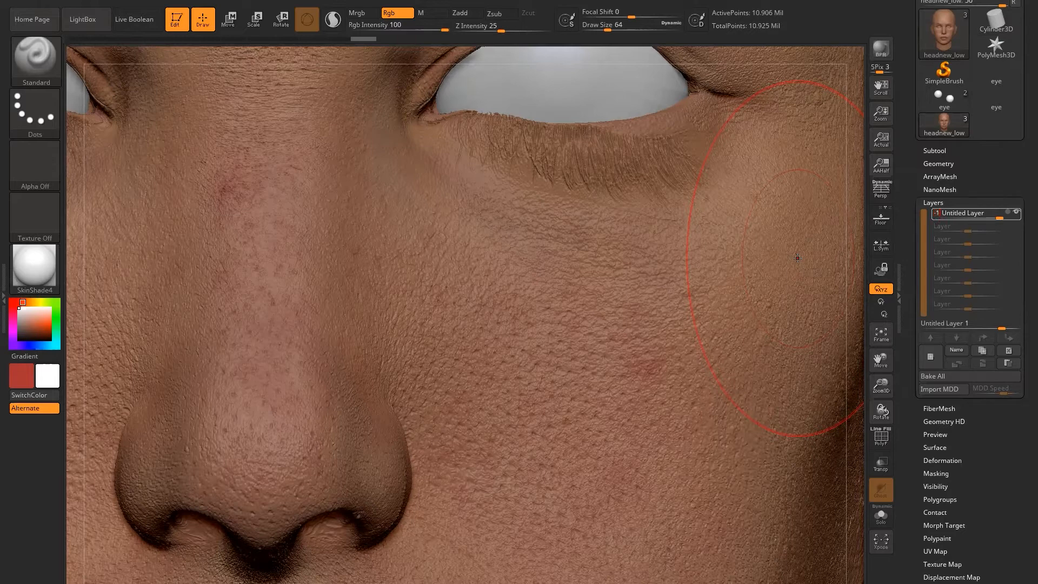
key("Return")
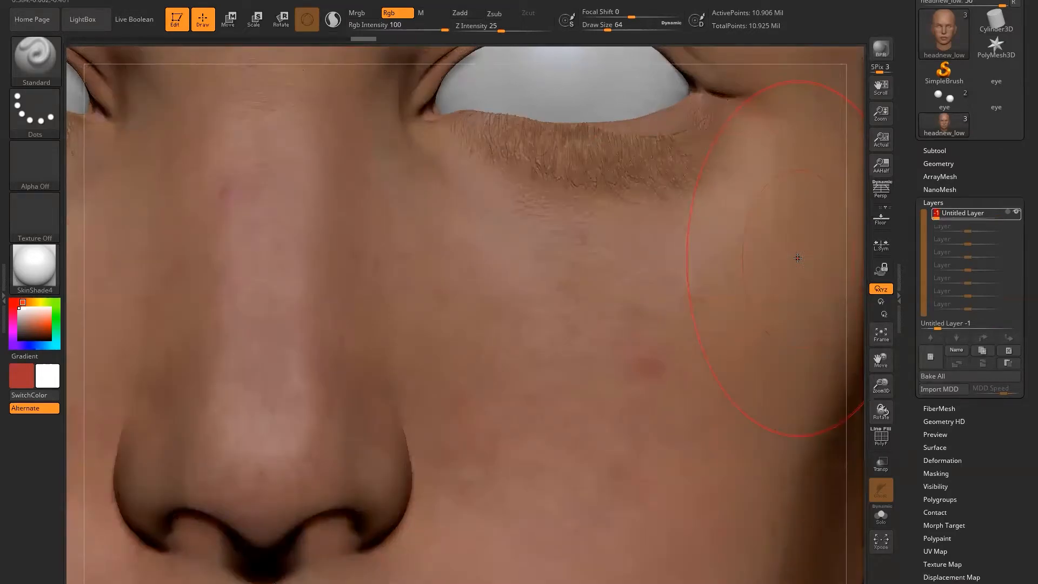
type("0")
key("Return")
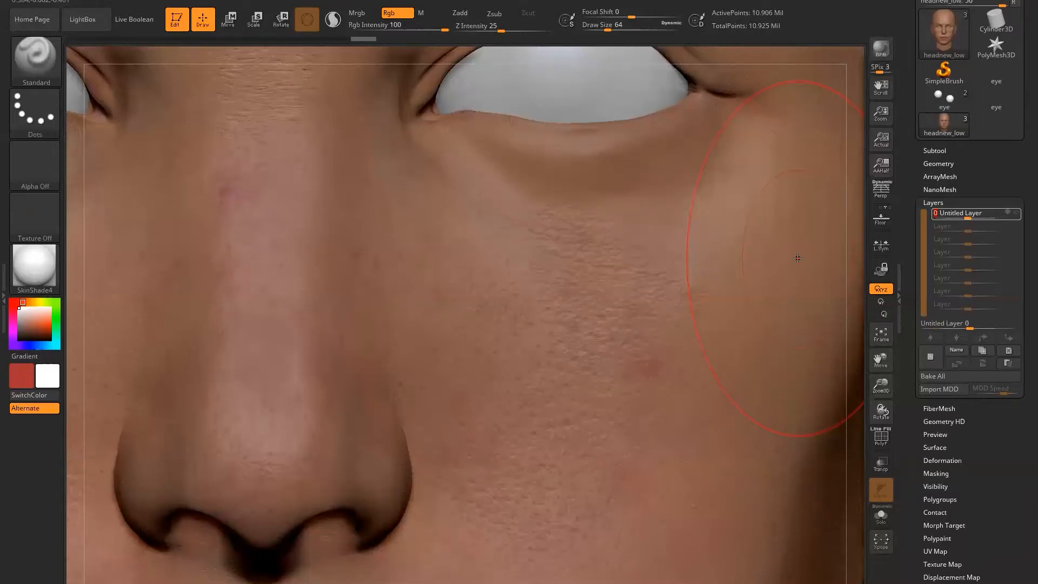
type("1")
key("Return")
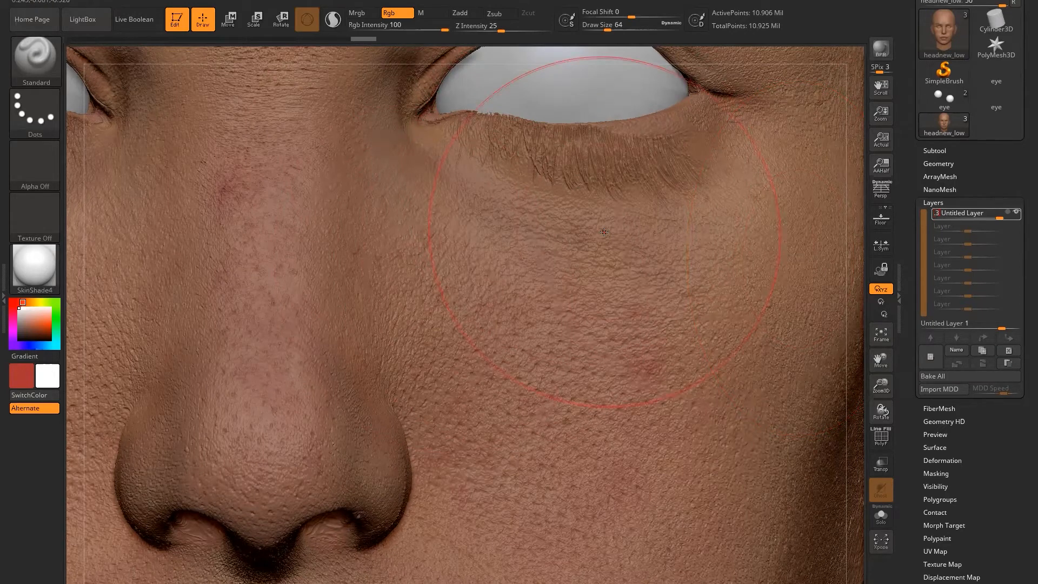
Step: Set the skin detail layer's intensity to 0.3 and bake it into the head mesh
key("Return")
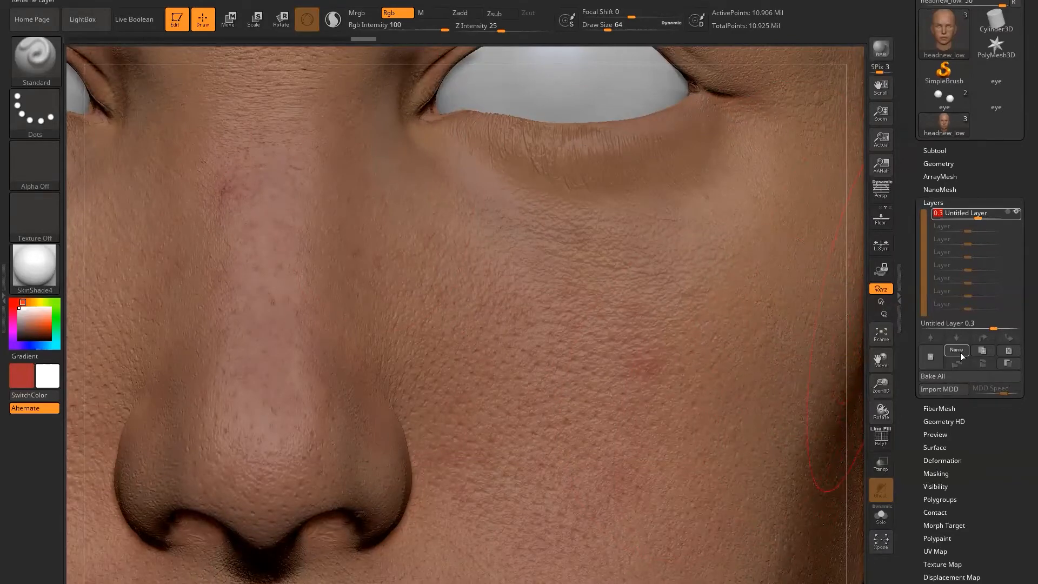
left_click(950, 374)
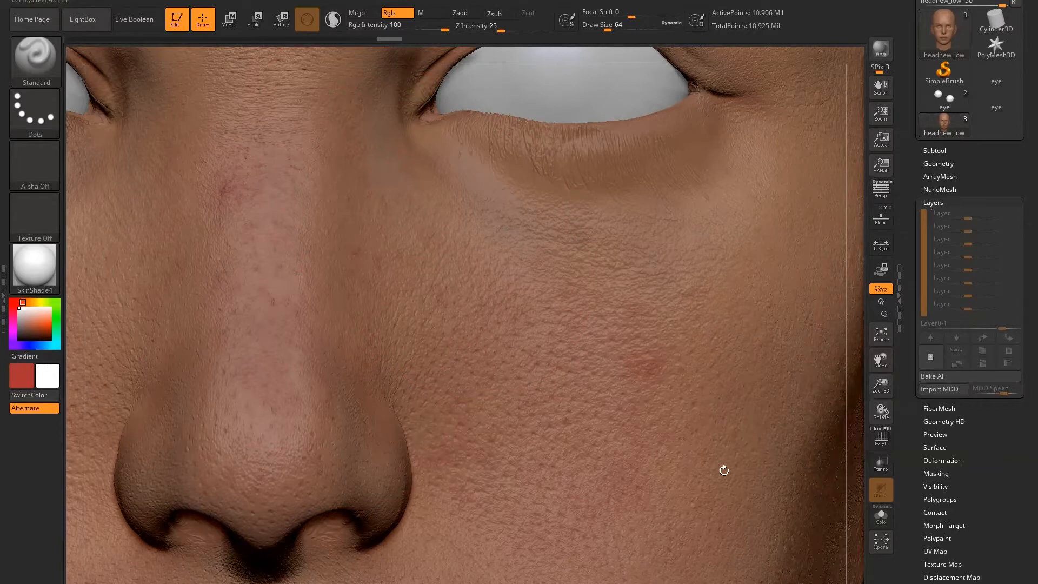
Step: Choose the Morph brush with a draw size of 10 for cleaning up below the eye
right_click_drag(686, 501, 467, 200, "ctrl")
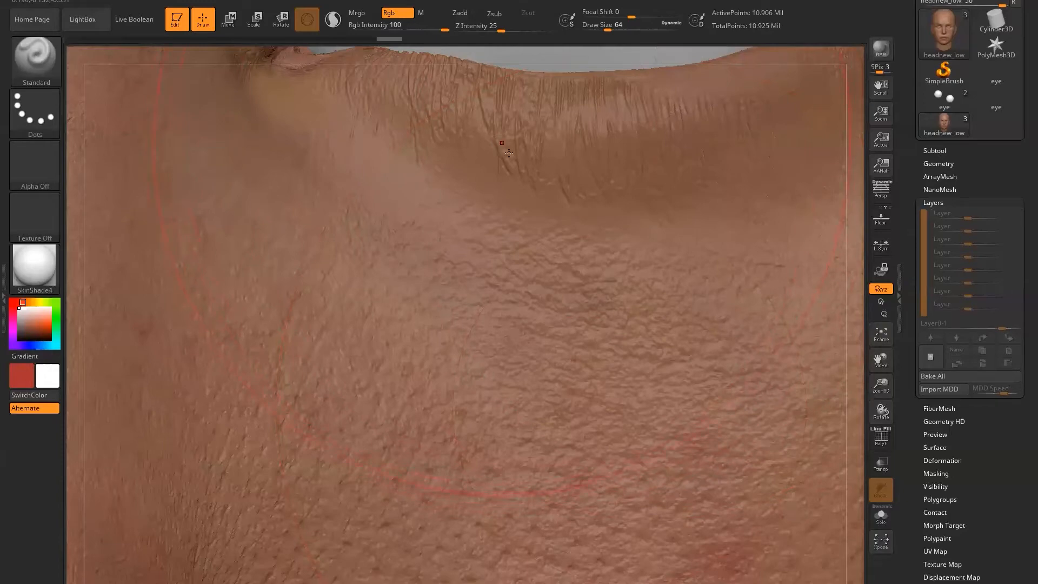
key("bracketleft")
key("bracketleft")
key("bracketleft")
key("bracketleft")
key("bracketleft")
key("bracketleft")
left_click(29, 63)
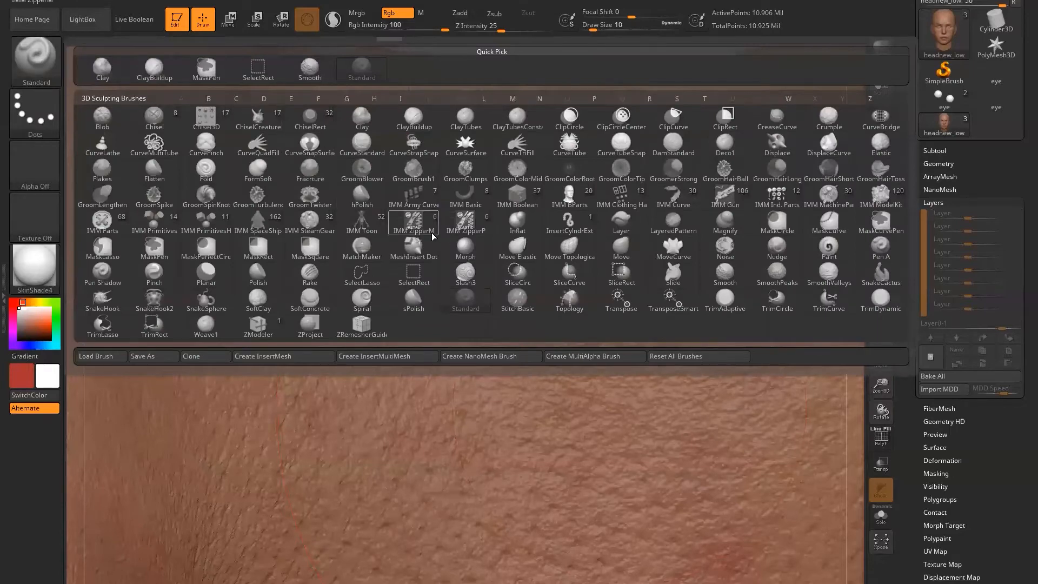
key("m")
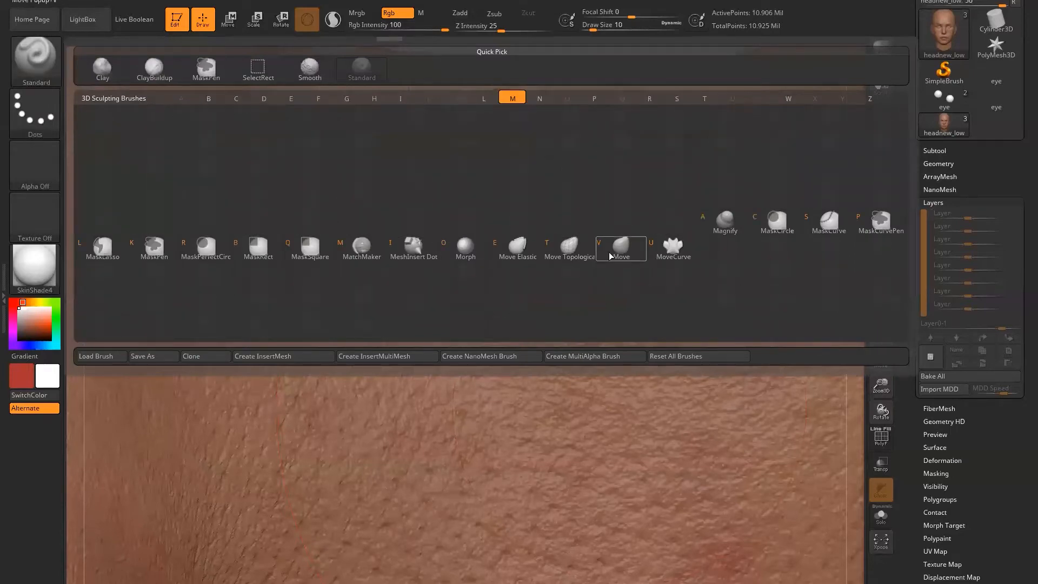
left_click(463, 249)
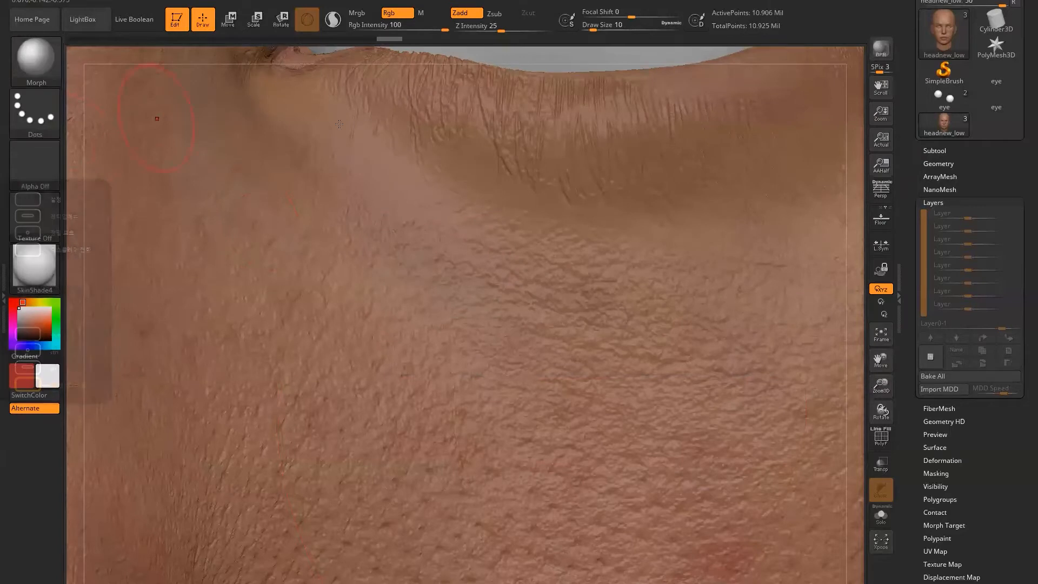
Step: Brush the lash detail below the eye back to the stored morph target, softening the Z Intensity to 6
mouse_move(572, 183)
left_mouse_down()
mouse_move(592, 127)
mouse_move(459, 106)
left_mouse_up()
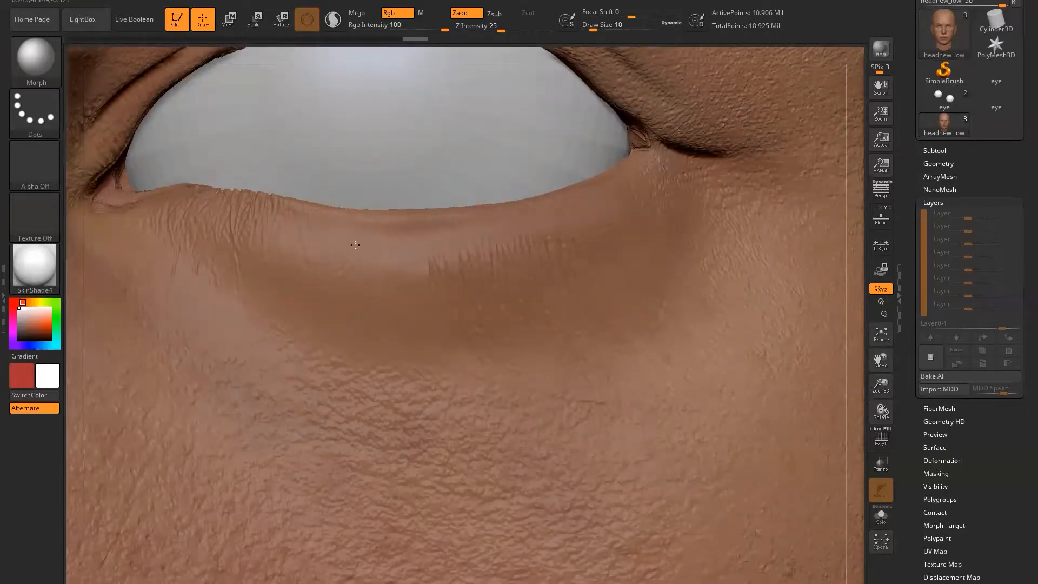
left_click_drag(441, 319, 543, 261)
left_click_drag(503, 31, 477, 31)
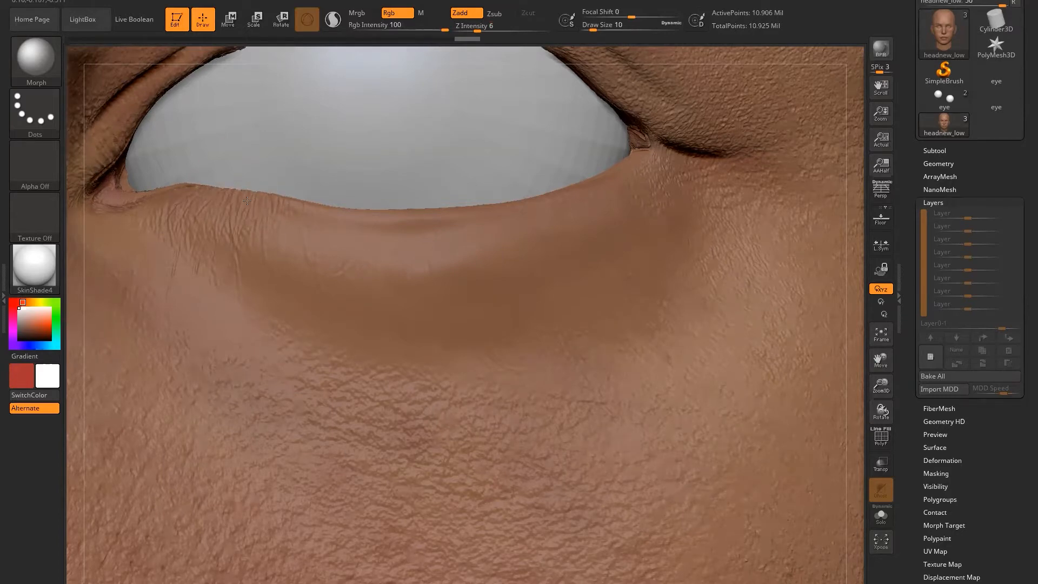
Step: Set the Morph brush's Z Intensity to 22 and clean up the outer corner of the eye
left_click_drag(476, 31, 498, 31)
left_click_drag(858, 579, 811, 519, "alt")
left_click_drag(700, 465, 834, 511, "alt")
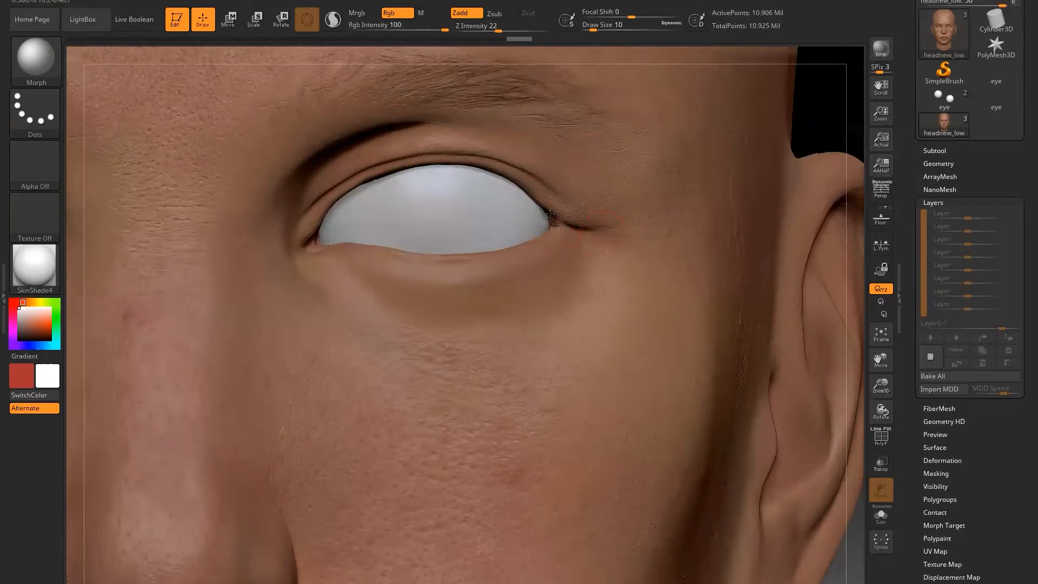
left_click_drag(555, 221, 560, 223)
mouse_move(823, 117)
left_mouse_down()
mouse_move(673, 130)
mouse_move(681, 141)
left_mouse_up()
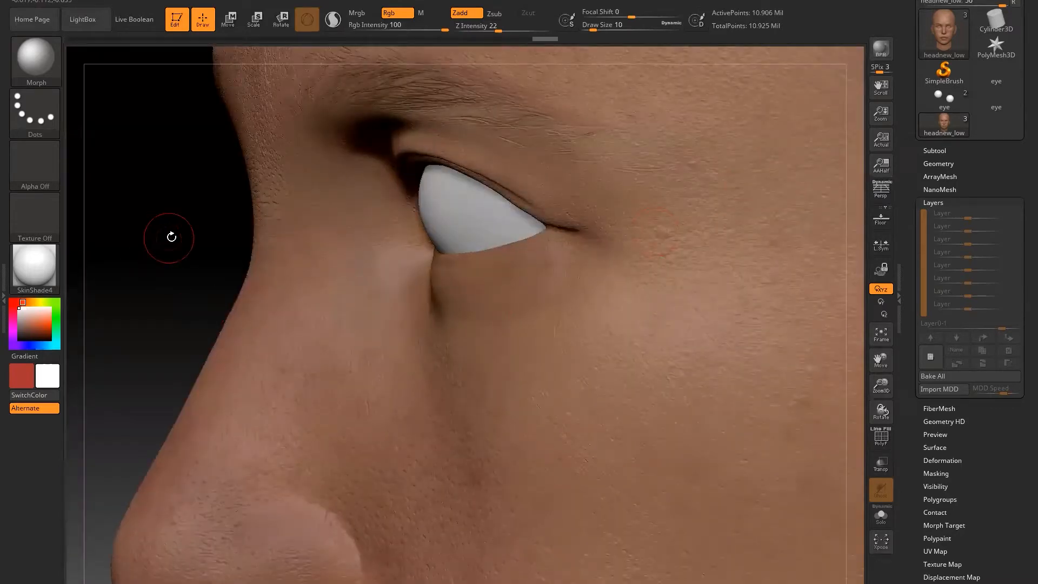
Step: Set the Morph brush to draw size 62 and Z Intensity 11, and brush away the stray detail on the temple and side of the head
left_click_drag(83, 235, 141, 238, "alt")
left_click_drag(716, 107, 570, 184, "alt")
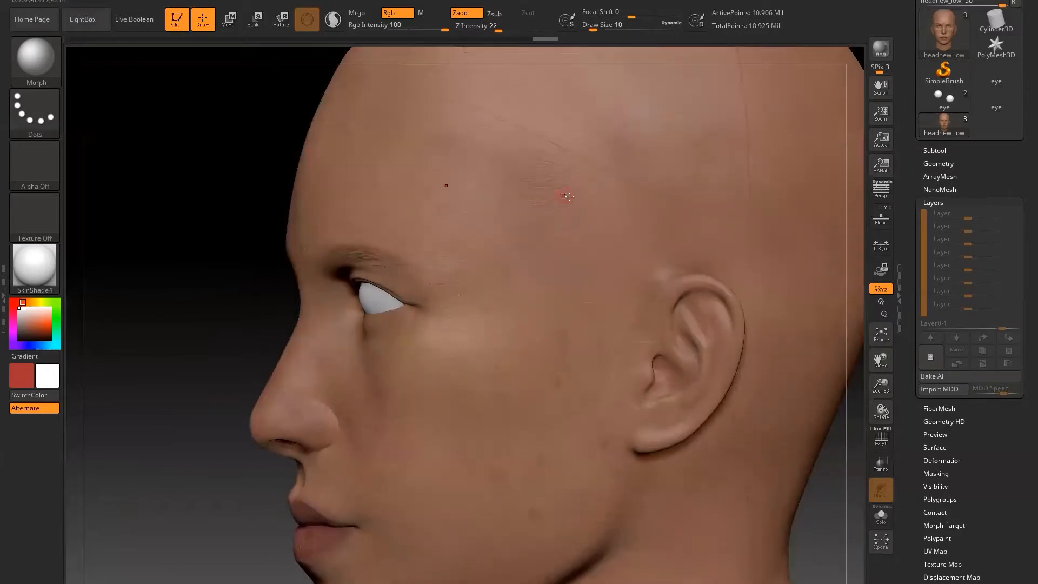
key("bracketright")
key("bracketright")
key("bracketright")
key("bracketright")
left_click_drag(497, 30, 481, 35)
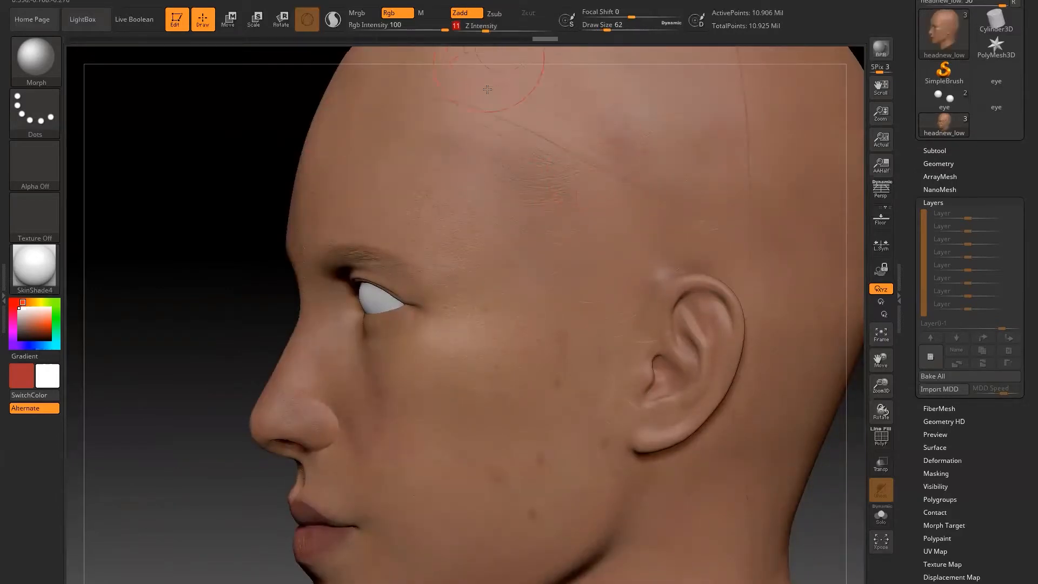
left_click_drag(554, 77, 555, 118)
left_click_drag(224, 164, 568, 233)
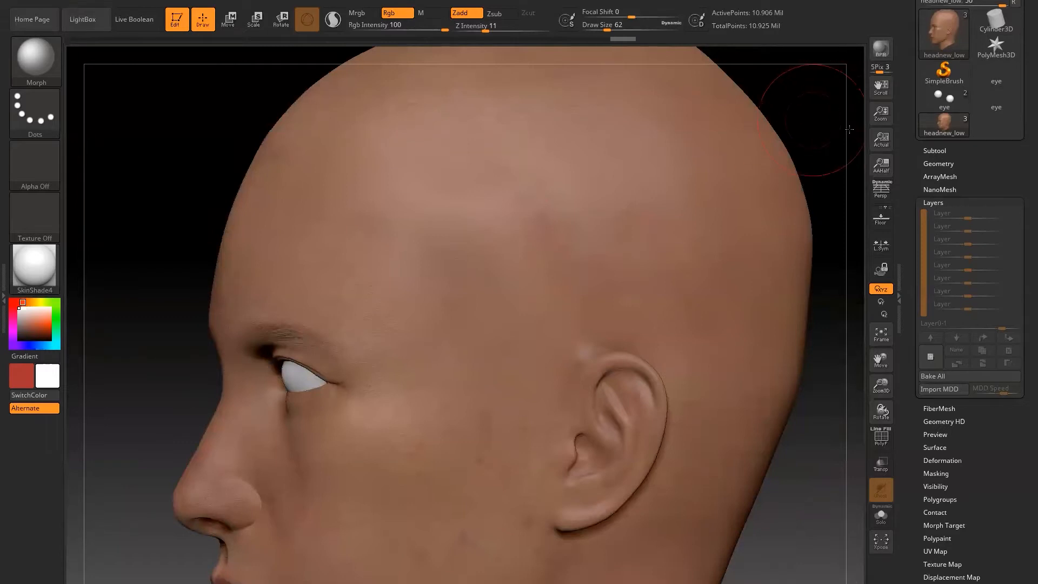
Step: Brush away the remaining displacement seams on the forehead, jaw, neck and back of the head with the Morph brush
left_click_drag(800, 89, 477, 161)
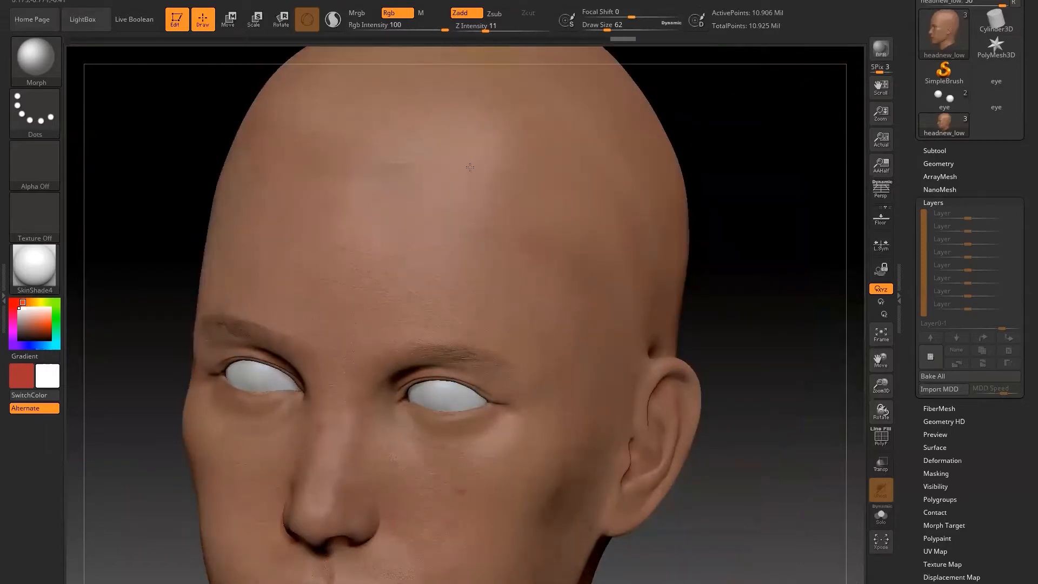
left_click_drag(737, 283, 486, 137)
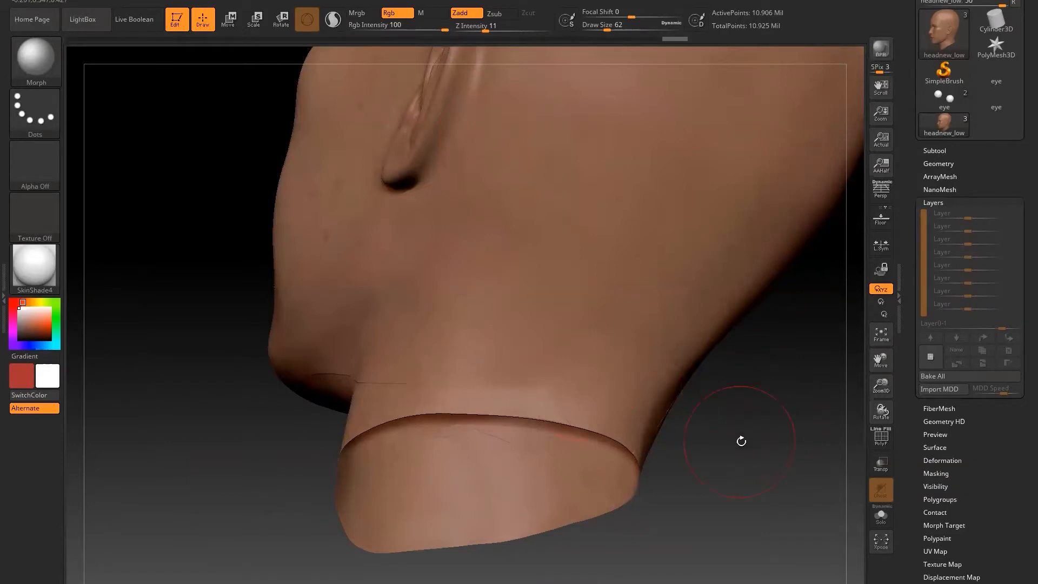
left_click_drag(806, 390, 352, 350)
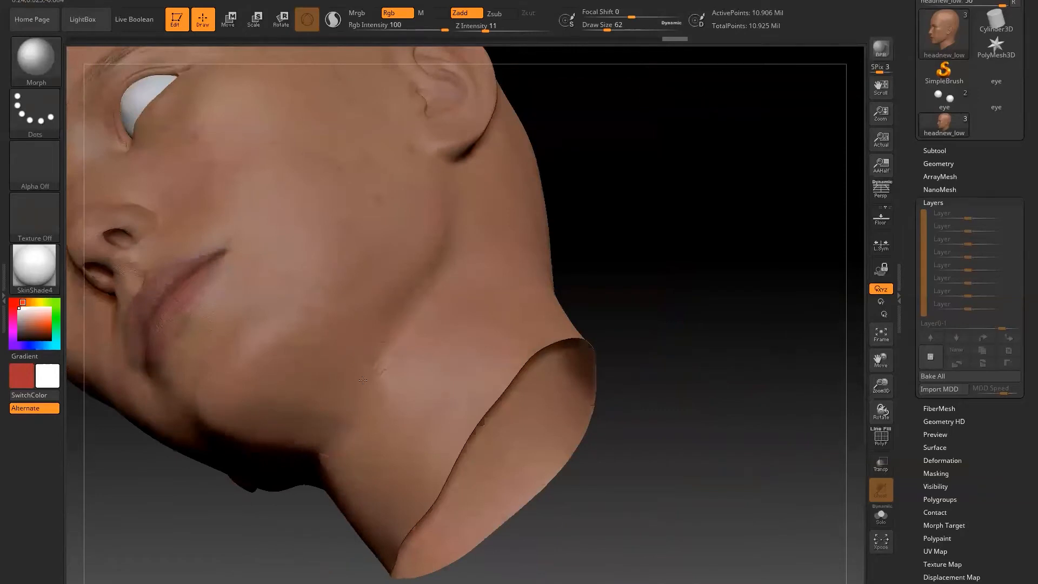
left_click_drag(738, 216, 480, 493, "alt")
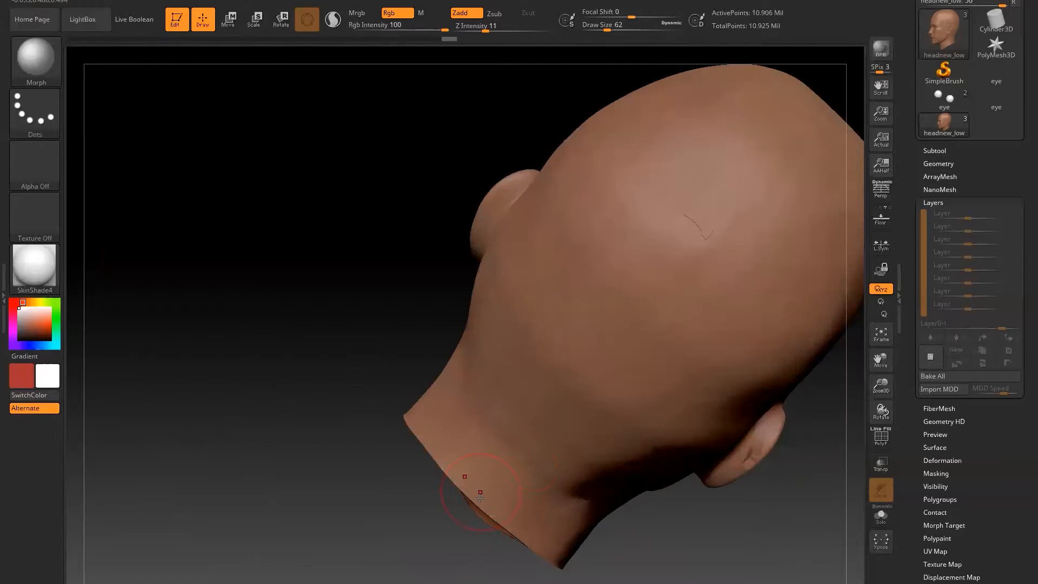
left_click_drag(279, 383, 540, 485)
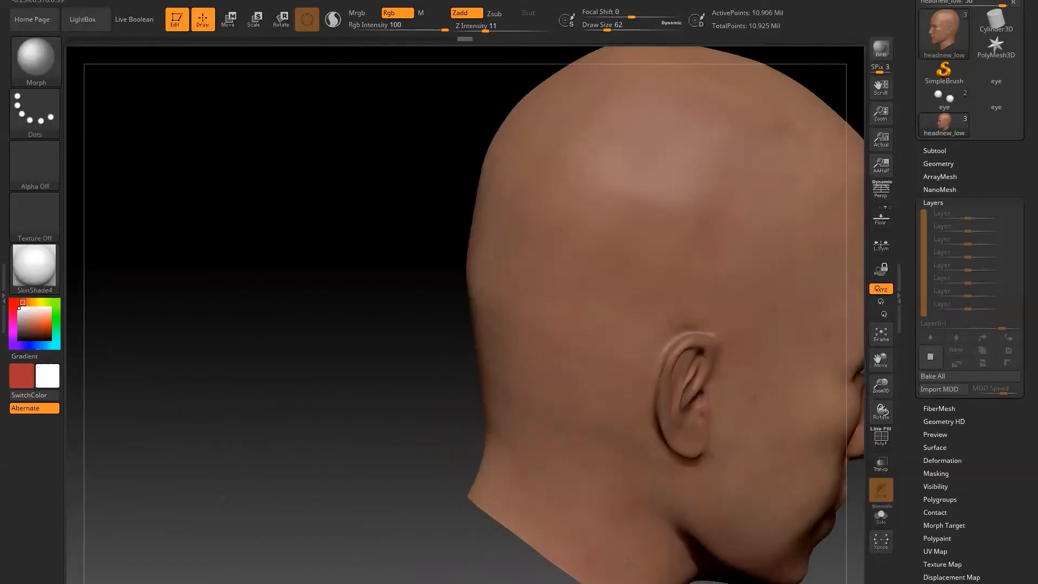
left_click_drag(274, 287, 711, 334)
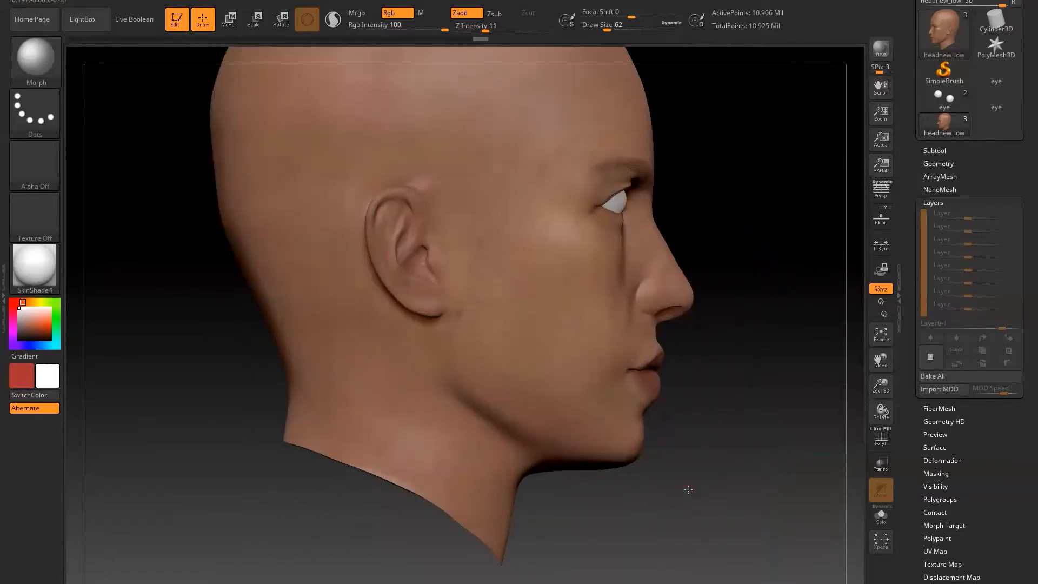
Step: Inspect the cleaned-up head from the front, the sides and close up around the ear and cheek
left_click_drag(642, 456, 681, 476)
left_click_drag(692, 380, 765, 398, "alt")
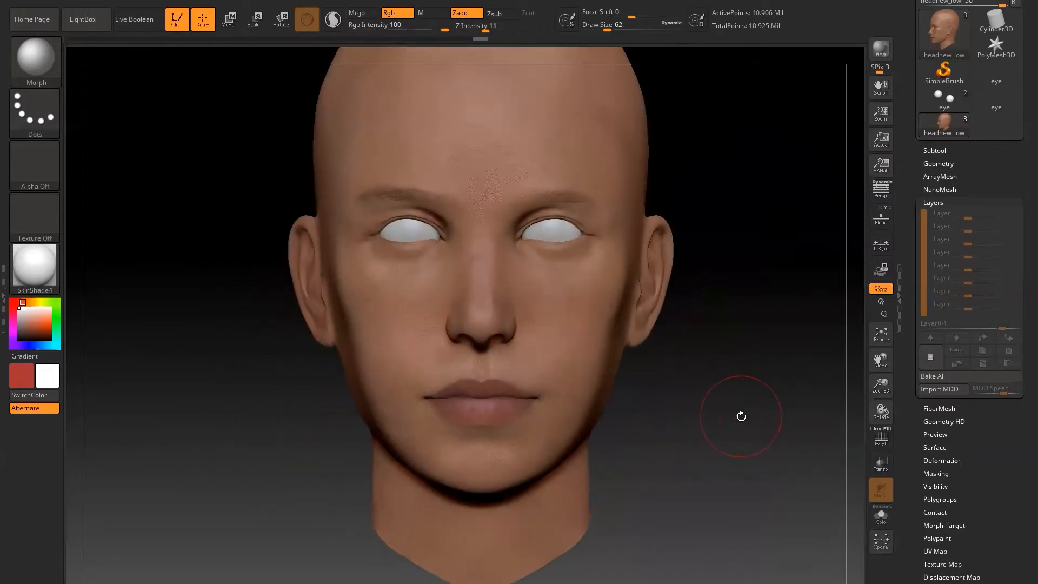
mouse_move(718, 432)
left_mouse_down()
mouse_move(695, 433)
mouse_move(746, 412)
mouse_move(691, 424)
mouse_move(741, 410)
mouse_move(706, 419)
left_mouse_up()
left_click_drag(721, 341, 753, 397, "alt")
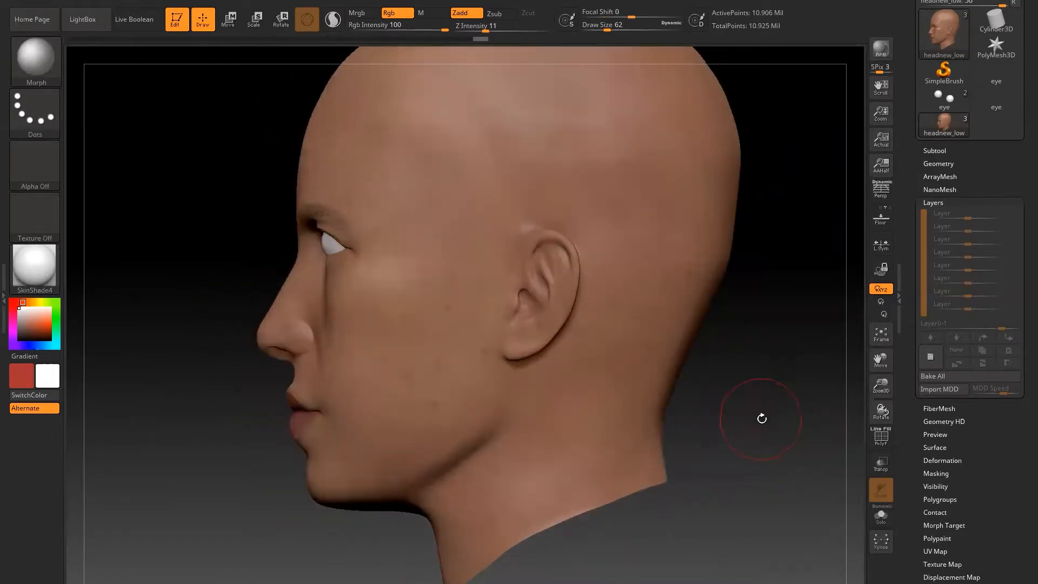
mouse_move(757, 414)
left_mouse_down()
mouse_move(796, 423)
mouse_move(799, 412)
mouse_move(670, 408)
mouse_move(692, 417)
left_mouse_up()
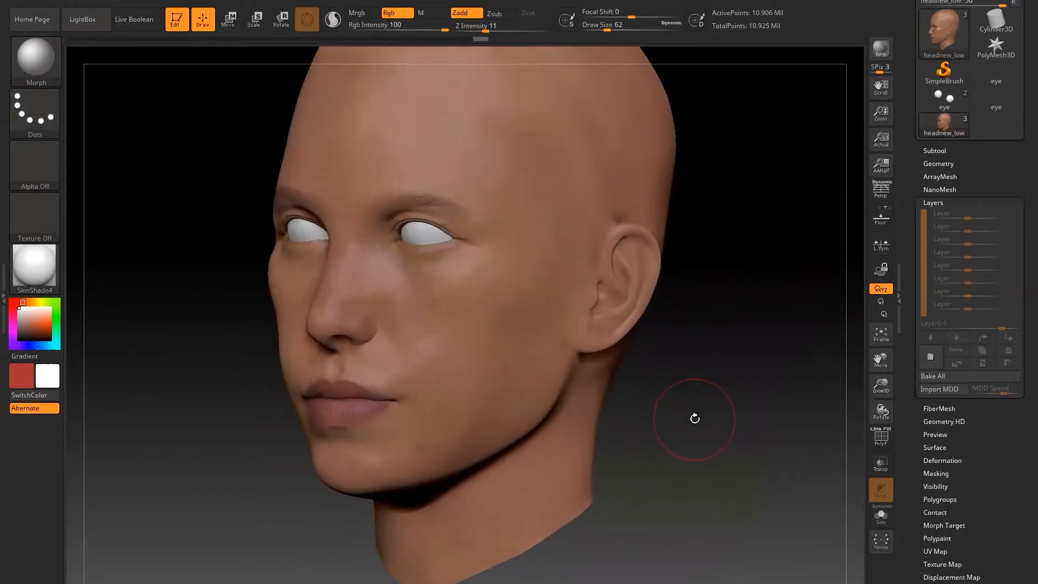
left_click_drag(725, 406, 456, 282)
left_click_drag(784, 286, 807, 411, "alt")
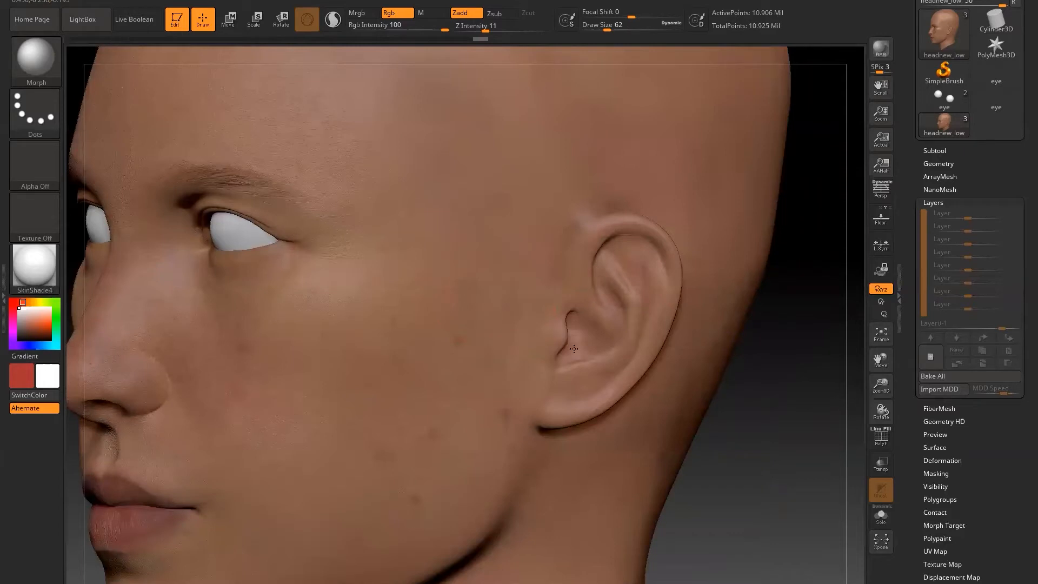
left_click_drag(785, 352, 688, 280, "alt")
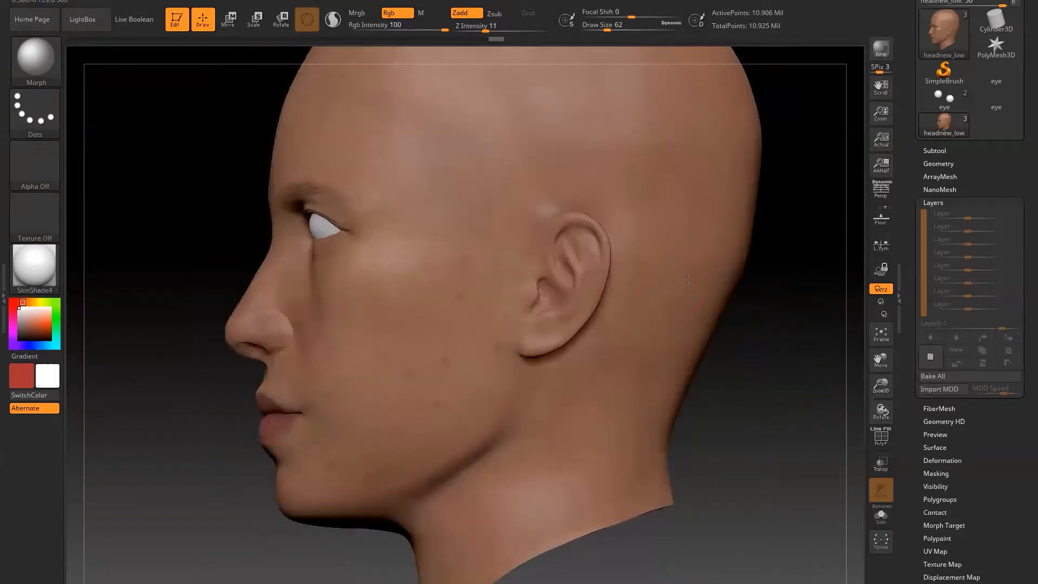
left_click_drag(746, 417, 615, 437)
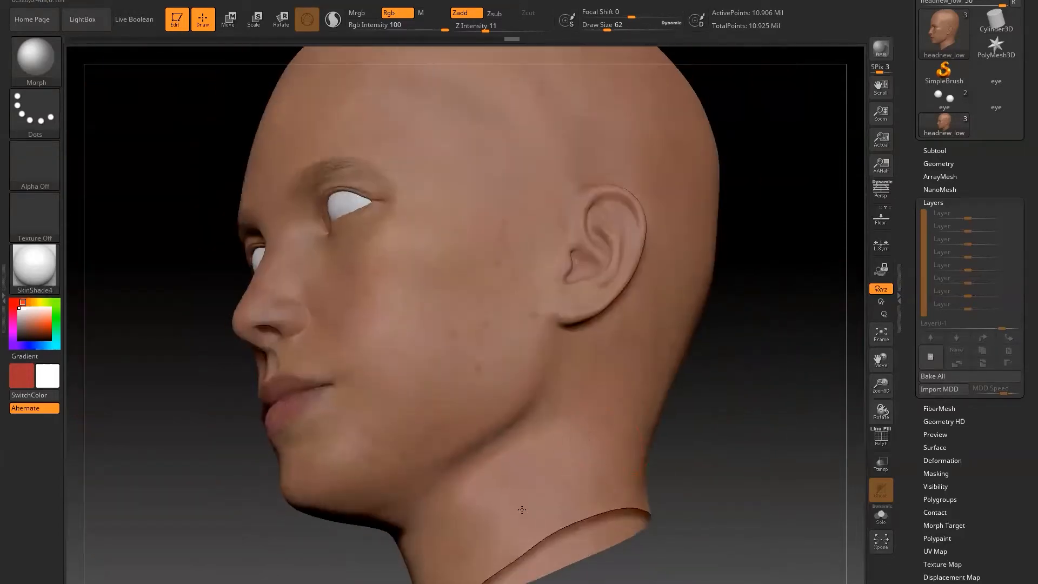
Step: Hide the eye subtool so that only the head mesh is displayed
mouse_move(802, 394)
left_mouse_down()
mouse_move(788, 358)
mouse_move(807, 375)
left_mouse_up()
mouse_move(786, 334)
left_mouse_down("shift")
mouse_move(711, 384)
mouse_move(728, 382)
mouse_move(783, 472)
left_mouse_up("shift")
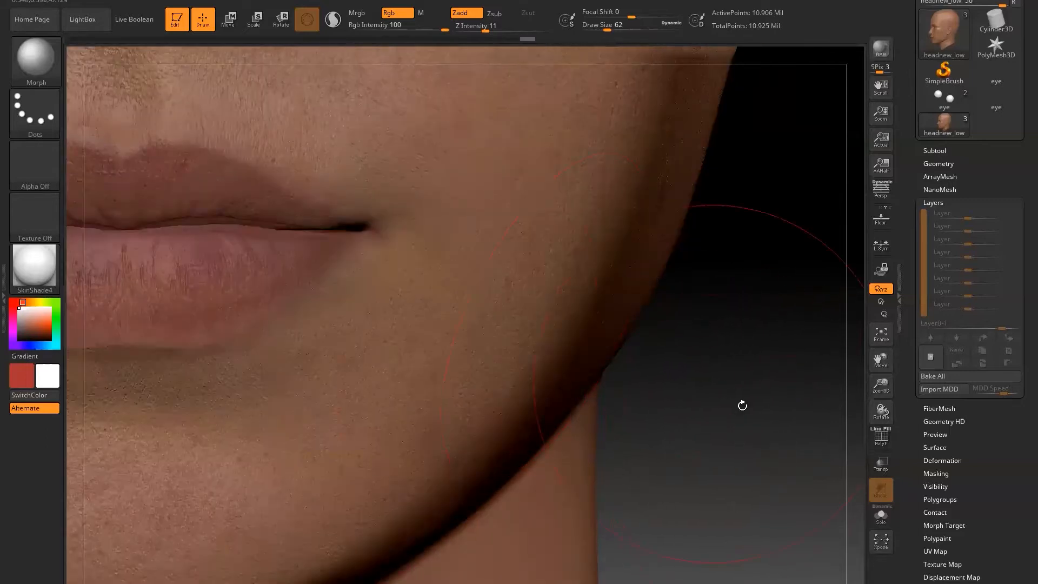
mouse_move(724, 427)
left_mouse_down()
mouse_move(730, 436)
mouse_move(734, 424)
left_mouse_up()
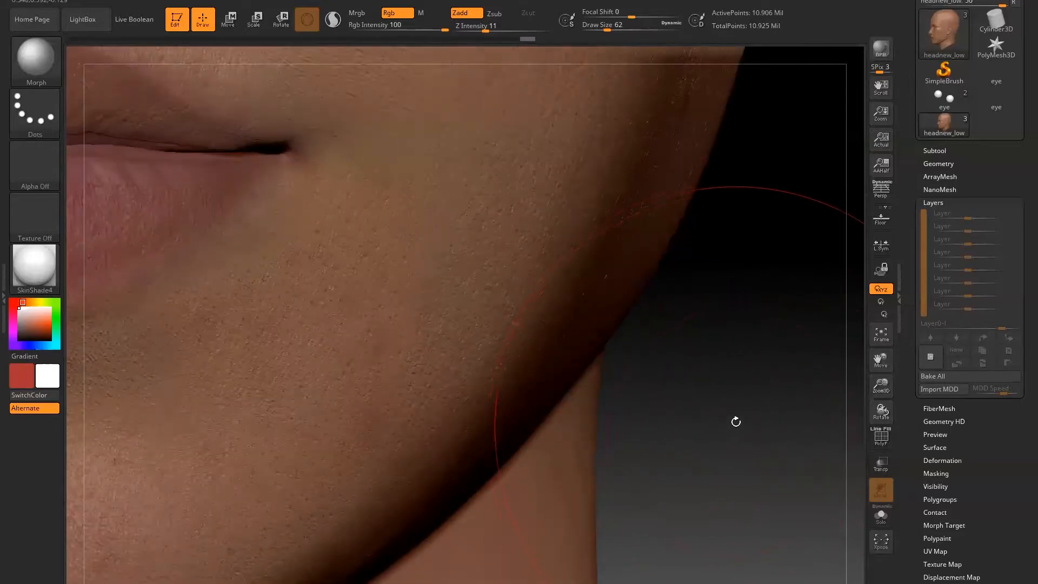
key("f")
left_click_drag(743, 371, 776, 374)
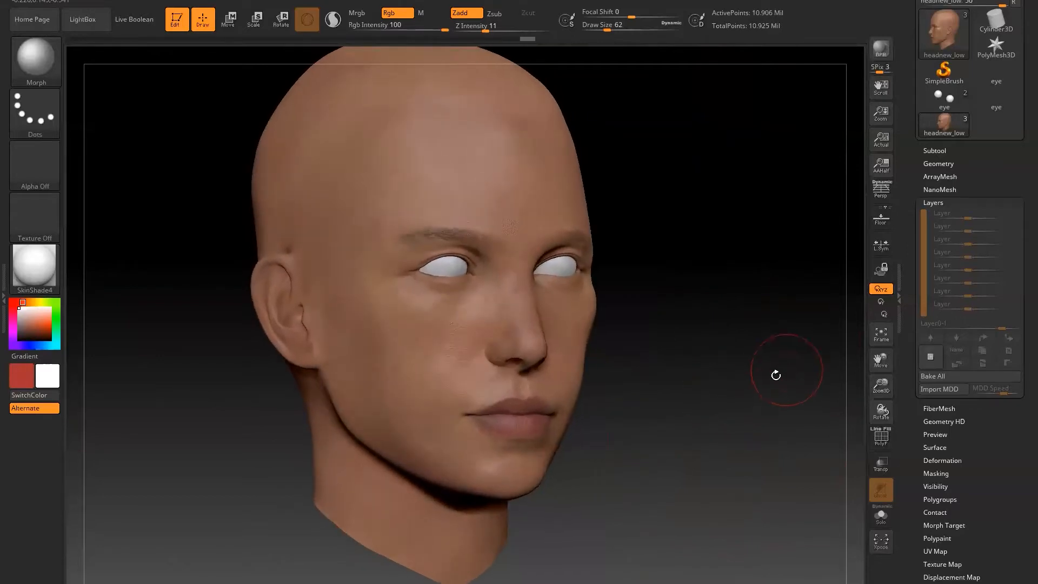
left_click(934, 151)
left_click(1014, 225)
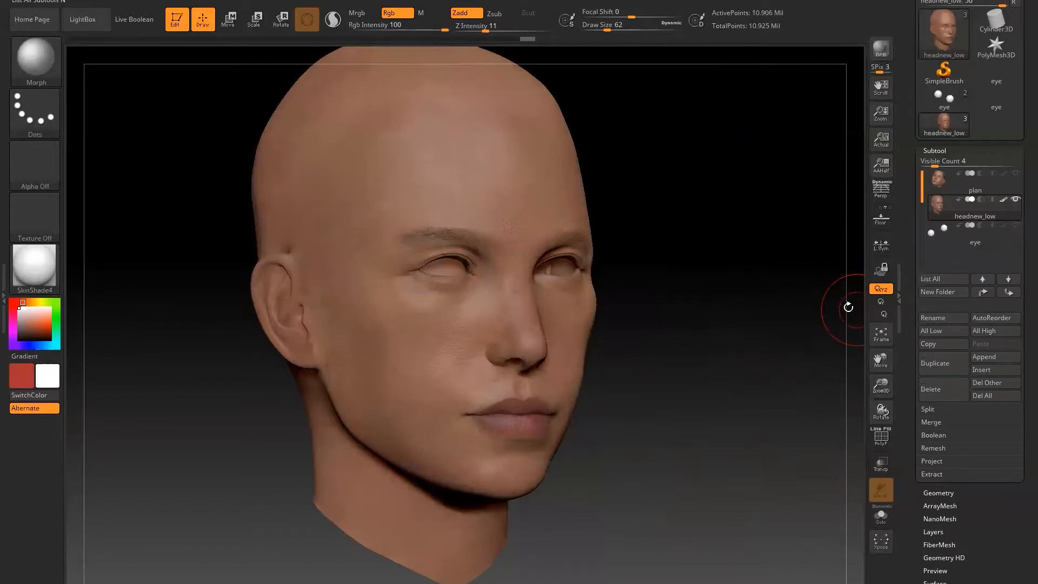
Step: Examine the face and the side of the head with the eyes hidden
mouse_move(679, 378)
left_mouse_down("alt")
mouse_move(728, 361)
mouse_move(729, 342)
mouse_move(734, 371)
mouse_move(695, 382)
left_mouse_up("alt")
left_click_drag(773, 383, 731, 432)
left_click_drag(747, 397, 745, 415)
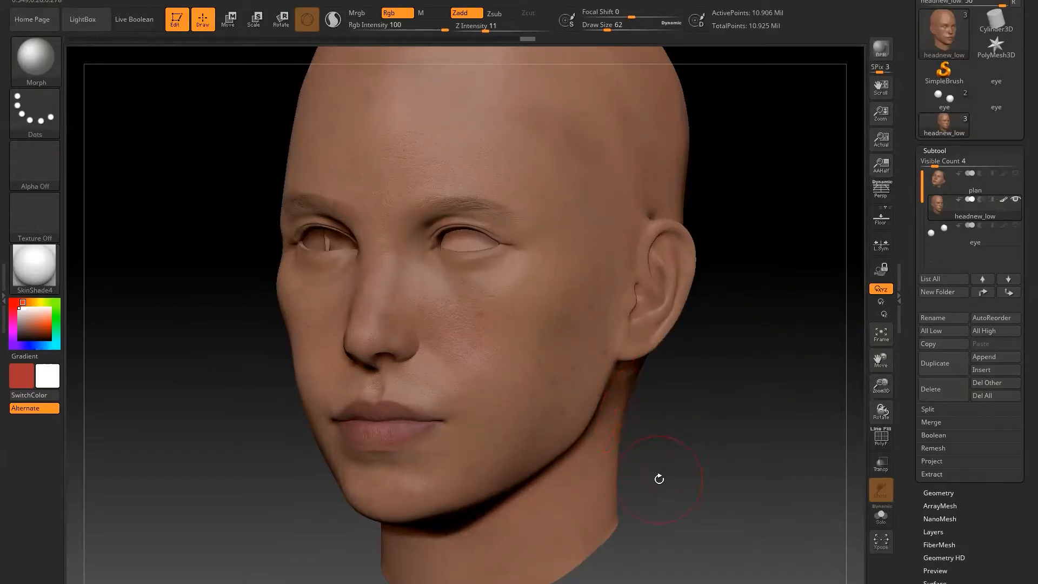
left_click_drag(699, 469, 582, 465)
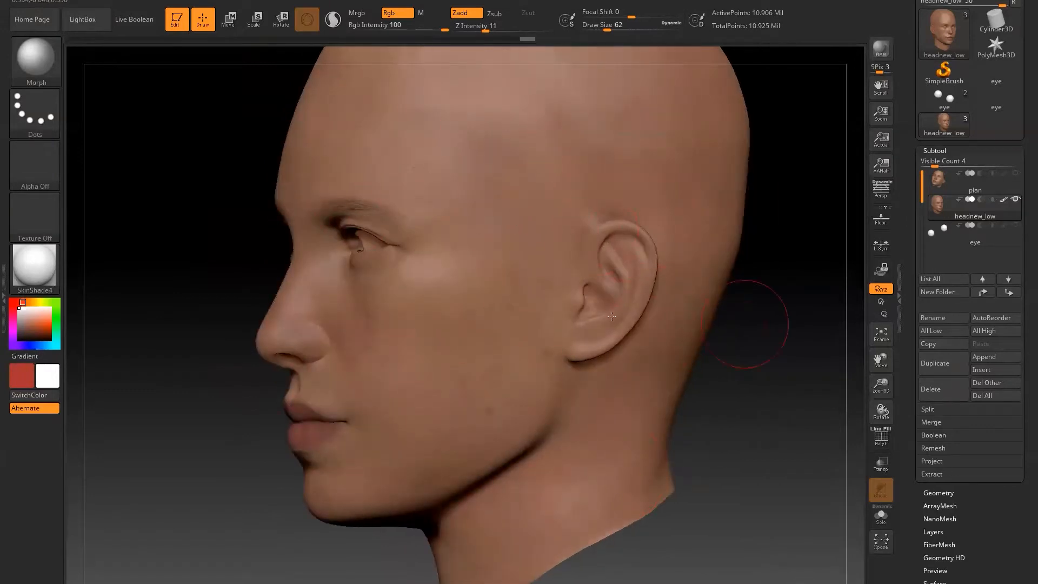
left_click_drag(771, 393, 916, 367)
Step: Try to create a new texture map from the head's polypaint, and undo it
scroll(931, 538, "down", 3)
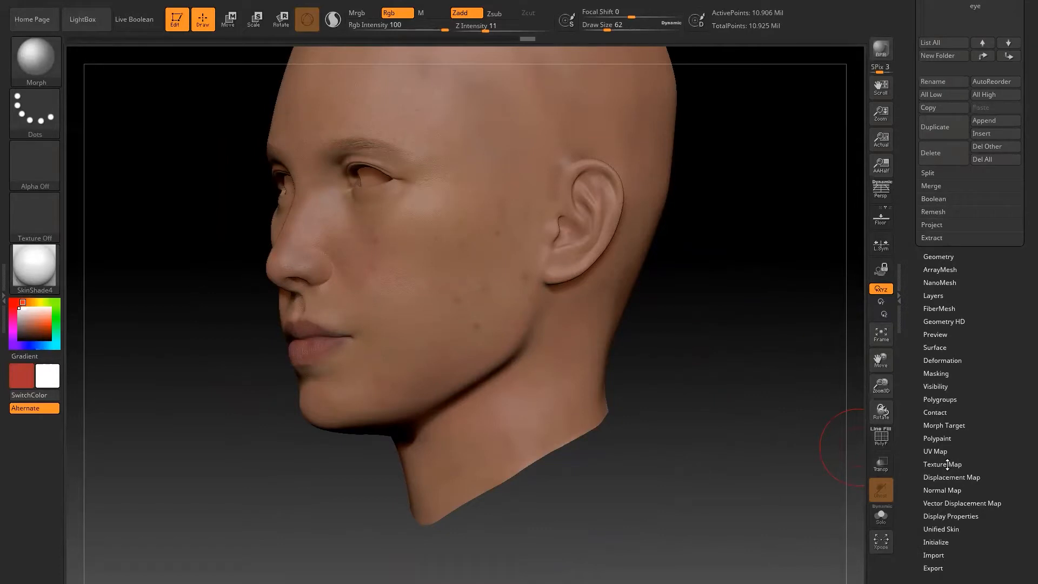
left_click(947, 464)
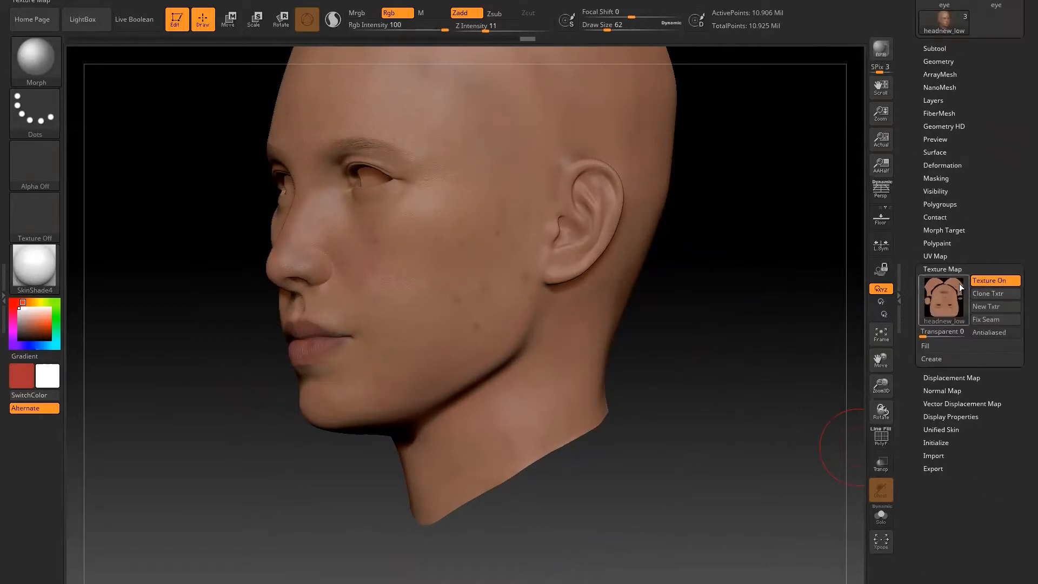
left_click(933, 358)
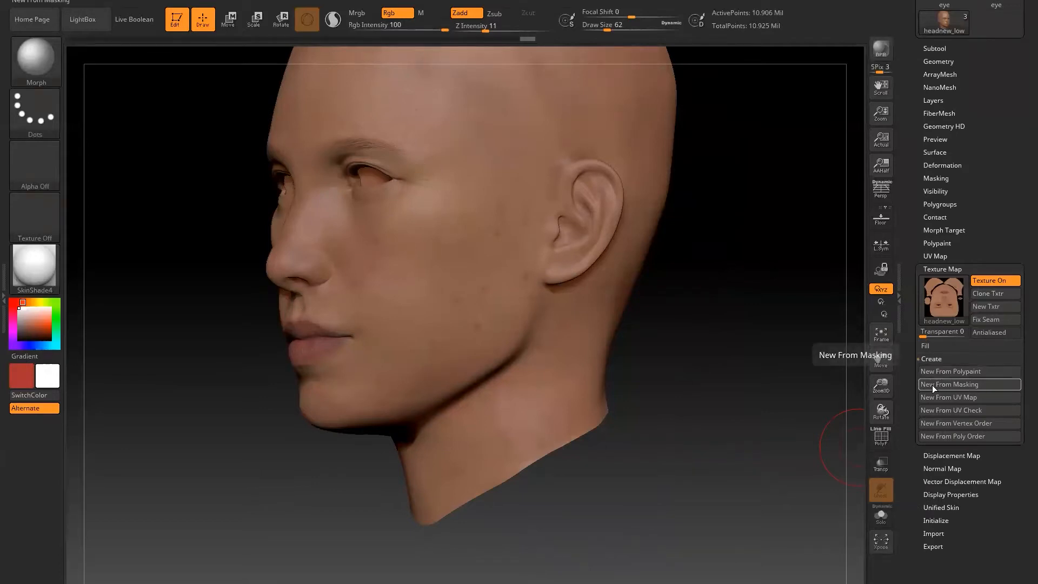
left_click(961, 372)
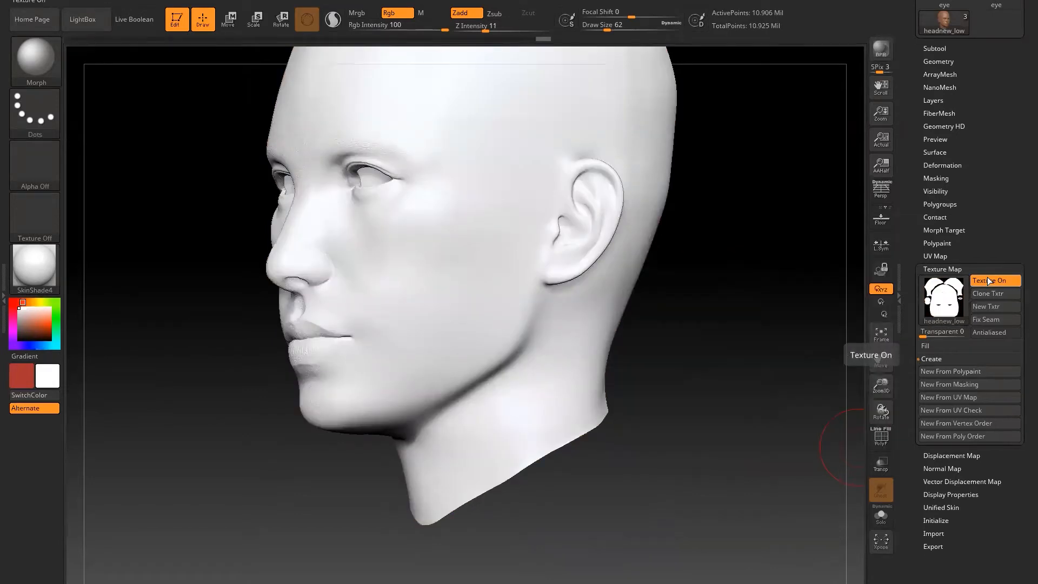
left_click(987, 279)
key("ctrl")
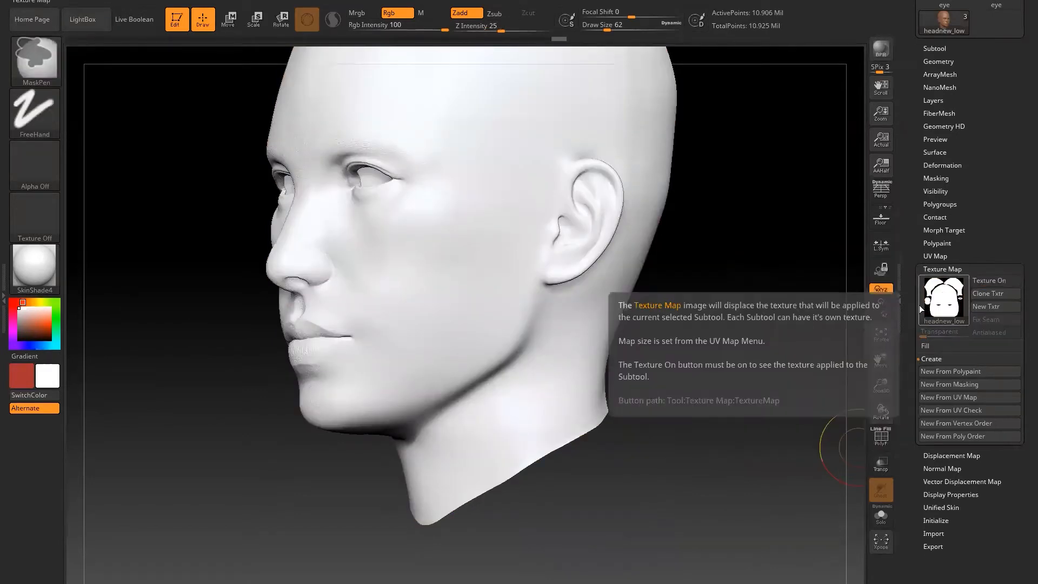
key("ctrl+z")
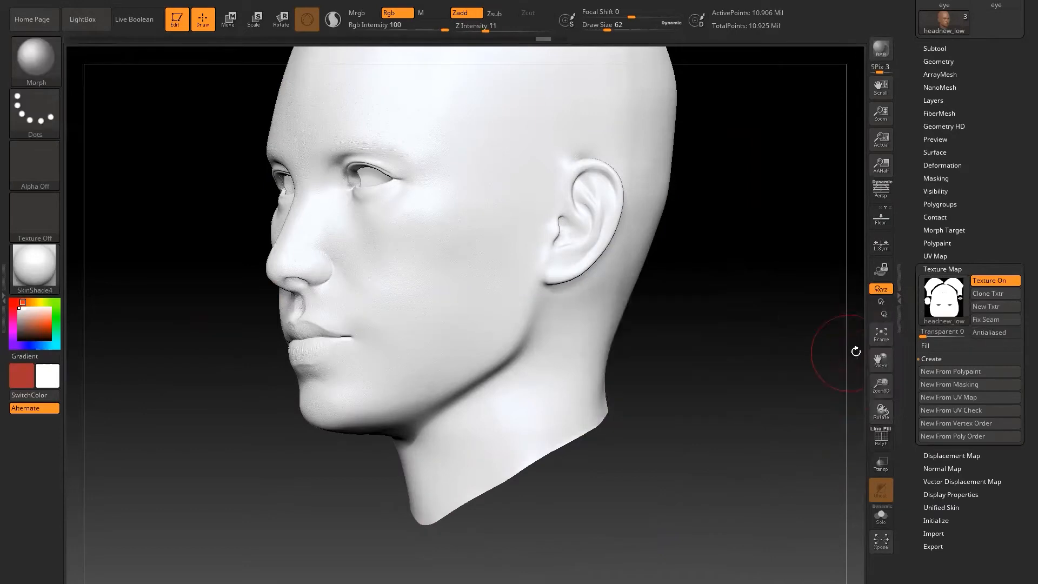
key("ctrl+z")
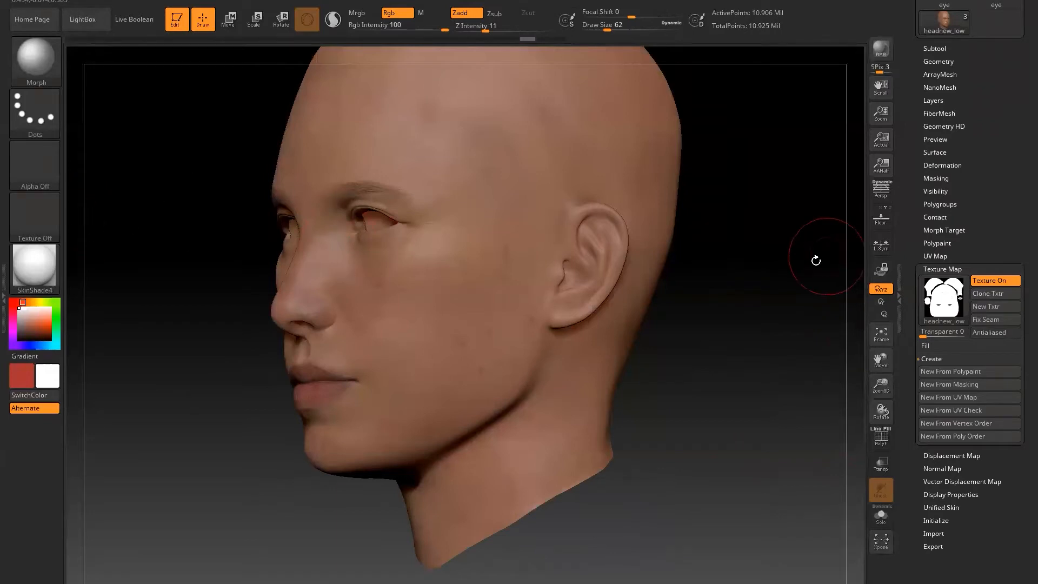
Step: Compare the head with its skin texture map turned off and on
left_click_drag(674, 349, 847, 402)
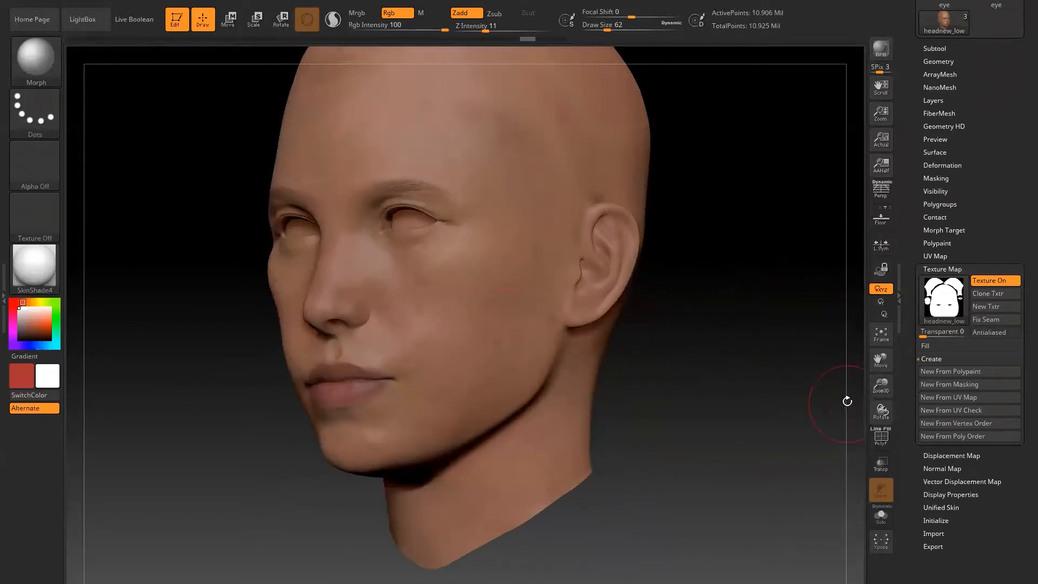
left_click(994, 281)
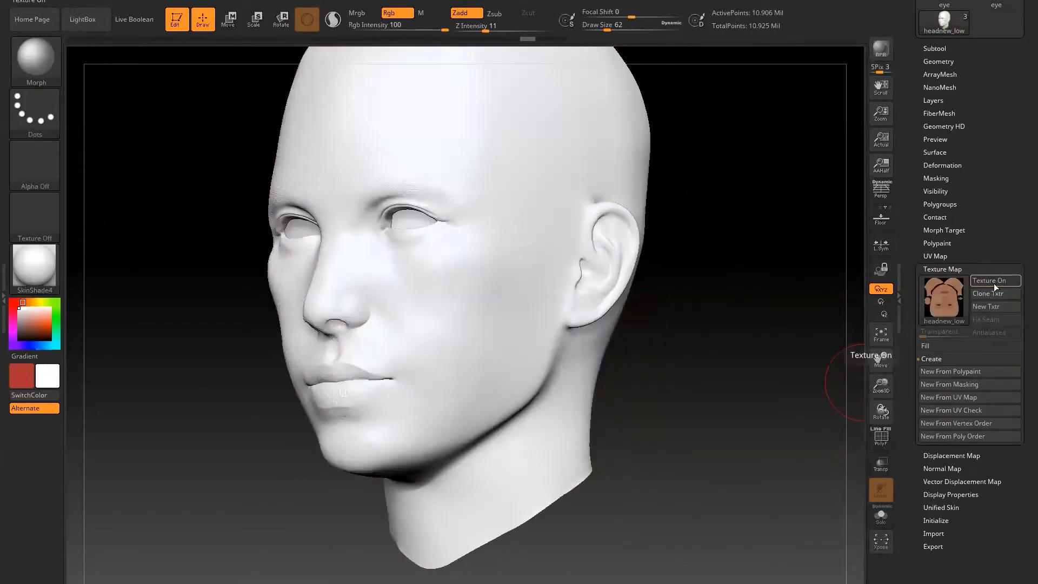
left_click(988, 281)
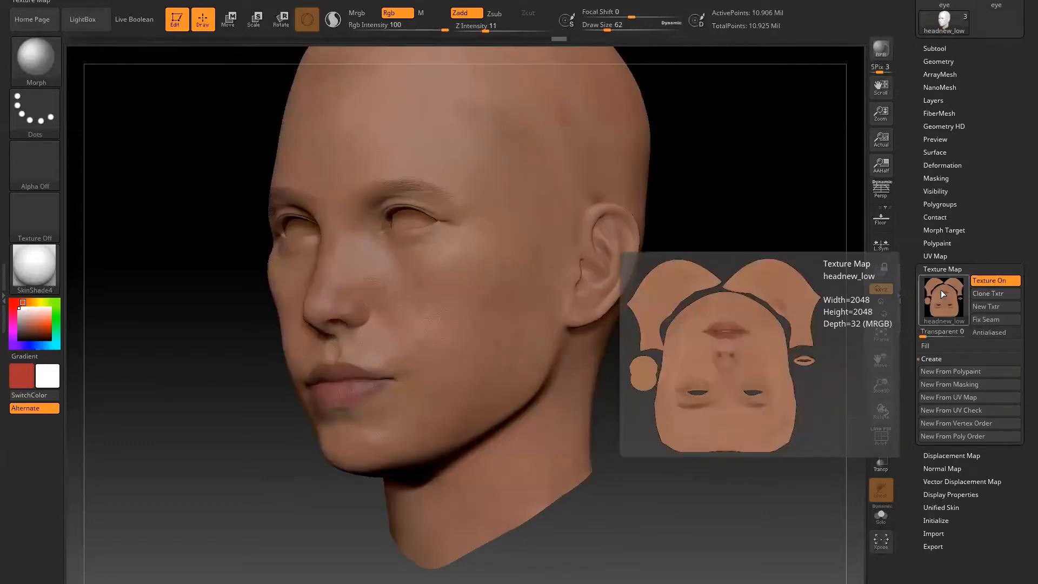
Step: Clone the head's skin texture map into the current texture slot and check it among the textures
left_click(940, 289)
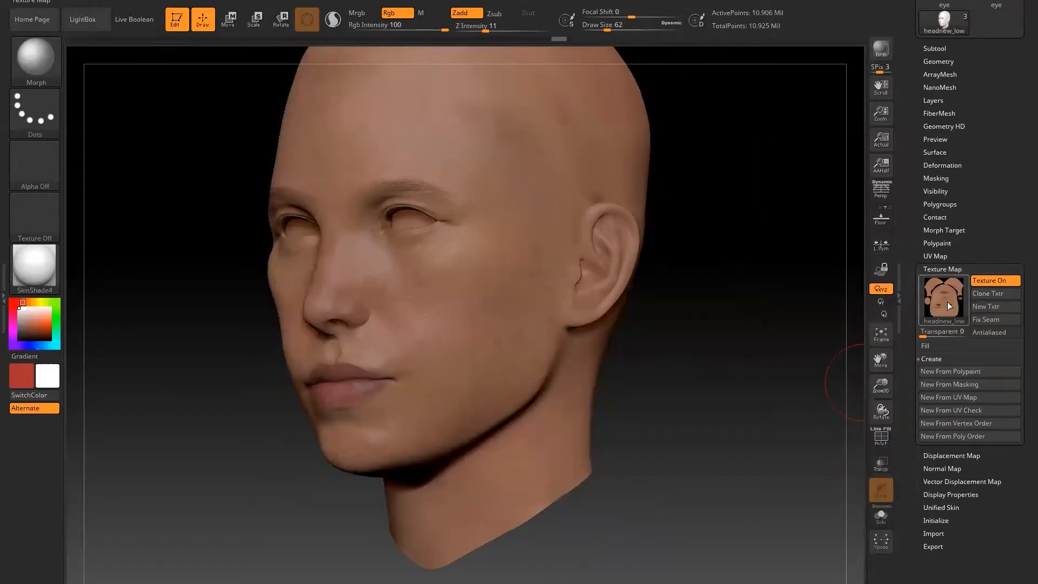
mouse_move(947, 301)
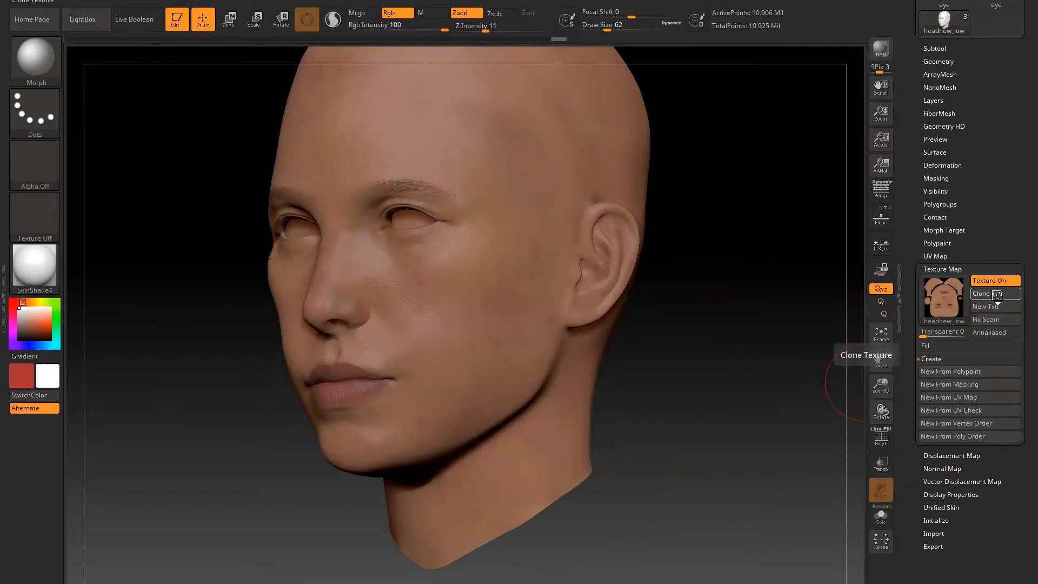
left_click(994, 293)
left_click(30, 214)
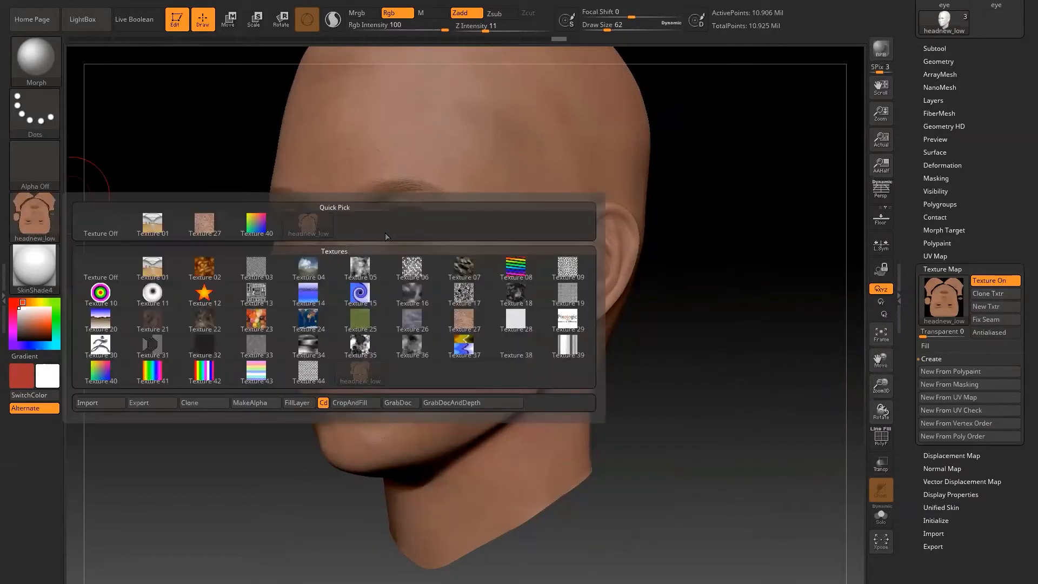
mouse_move(46, 216)
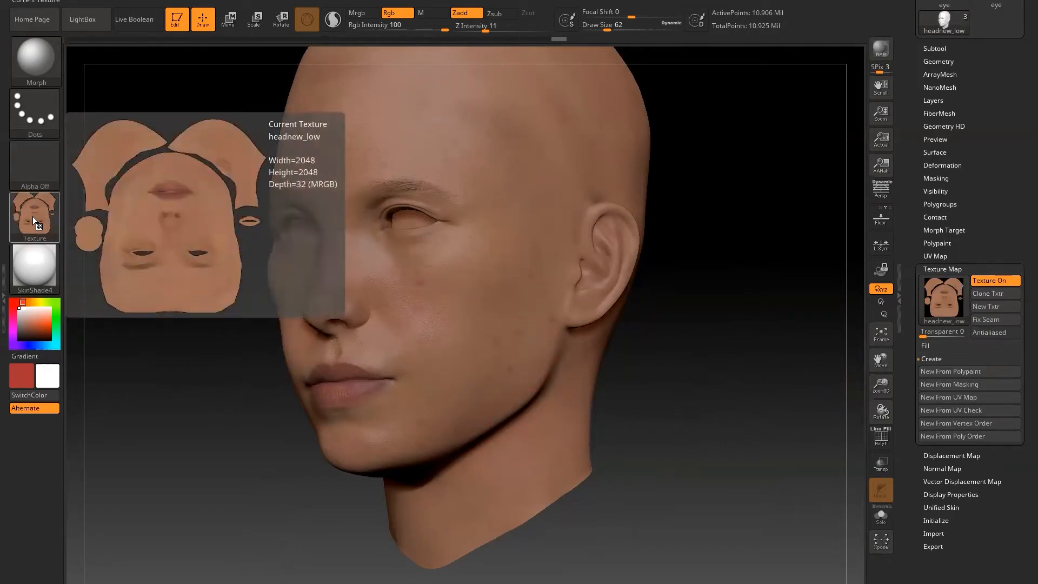
Step: Clone the head's displacement map into the current alpha slot
left_click_drag(917, 469, 936, 404)
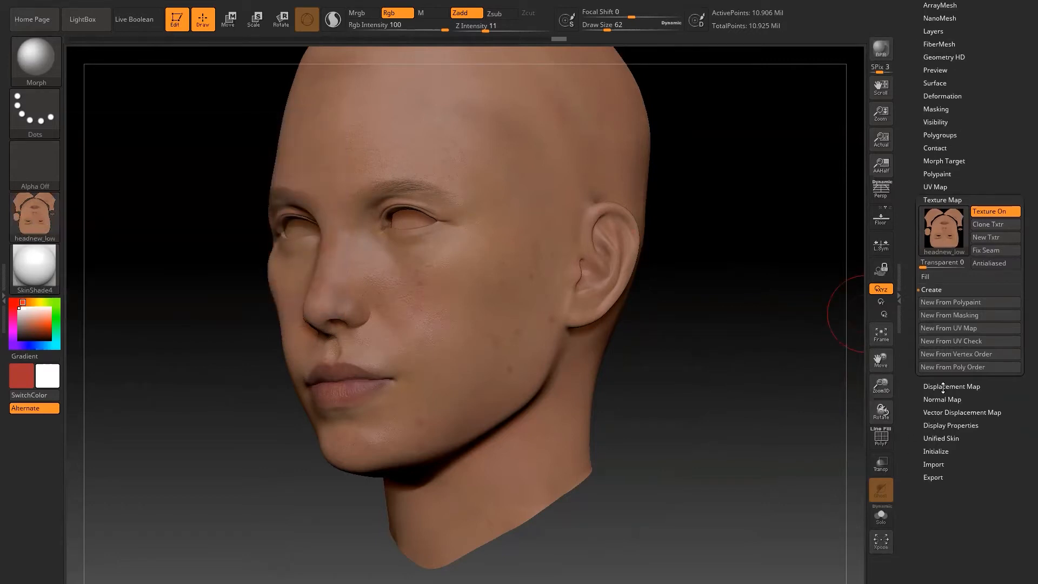
left_click(943, 386)
mouse_move(954, 247)
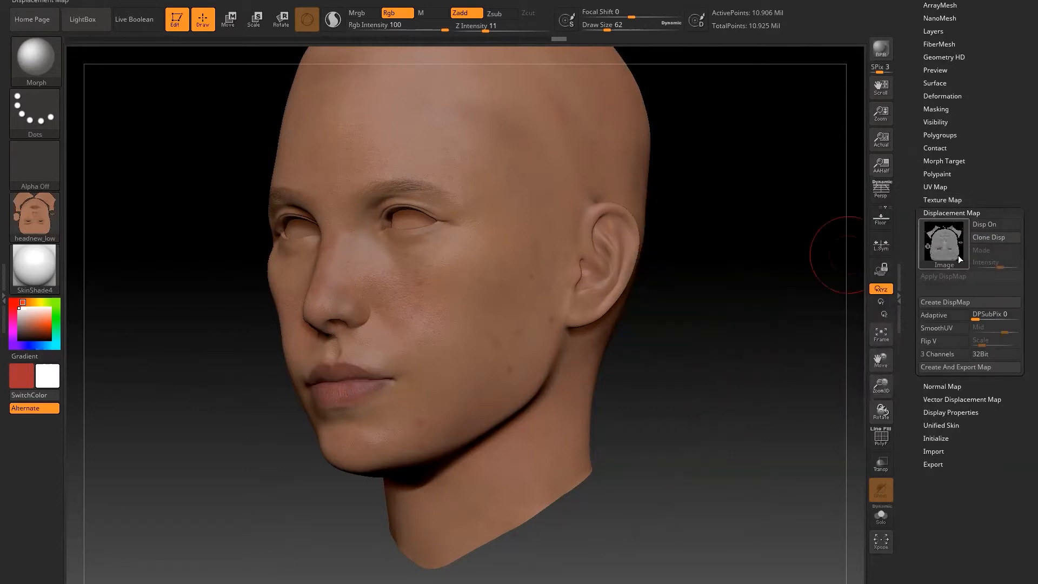
left_click(953, 255)
left_click(990, 238)
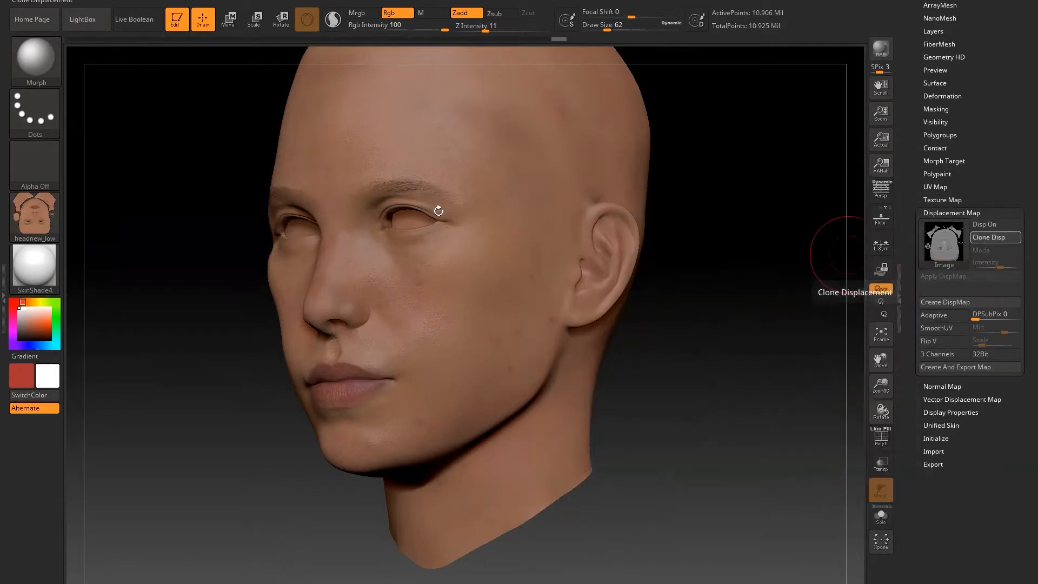
mouse_move(36, 165)
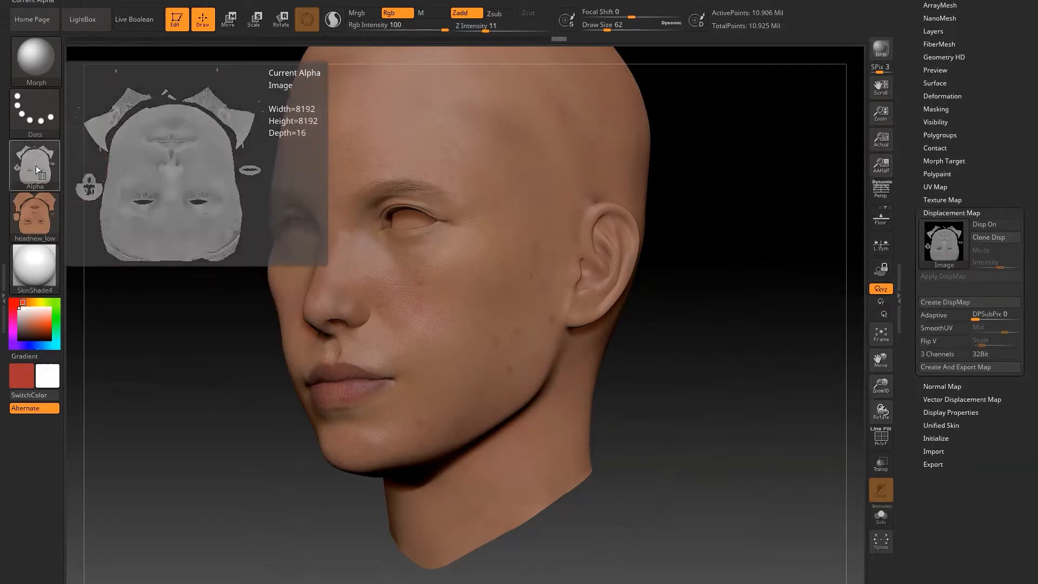
left_click(36, 165)
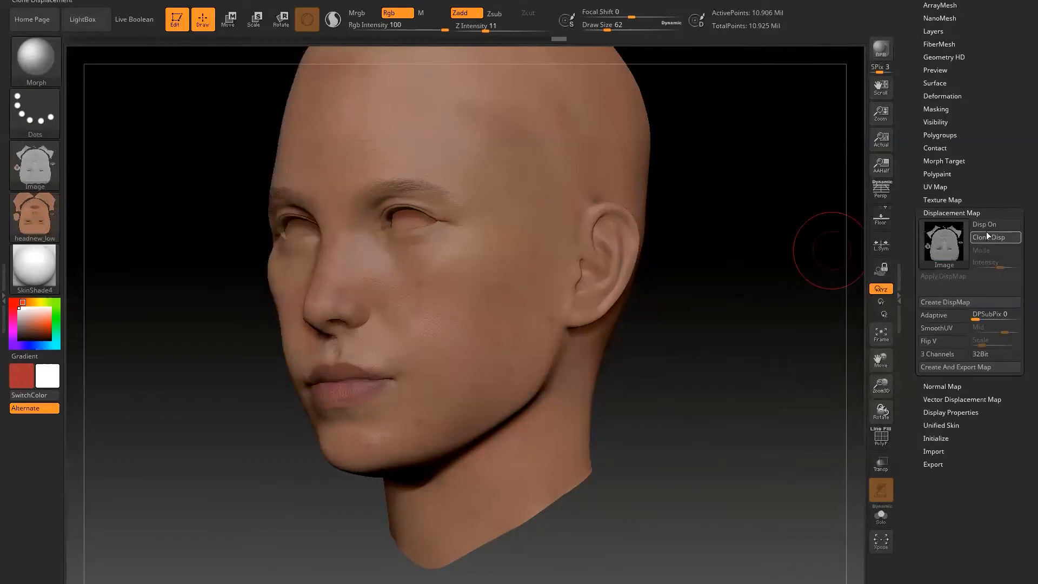
Step: Turn off the head's texture map display and look through the available textures and alphas
left_click(932, 200)
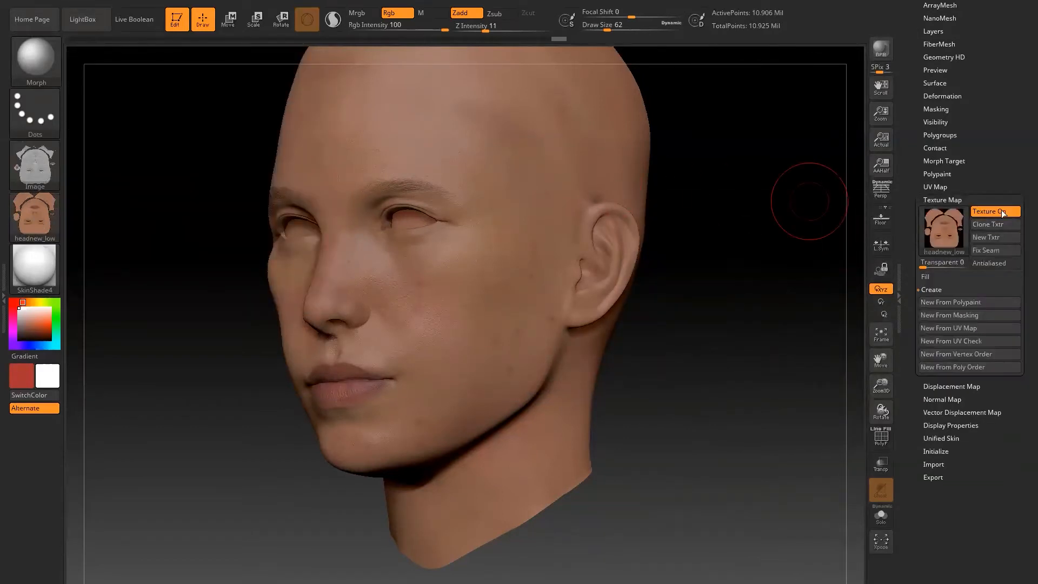
left_click(994, 213)
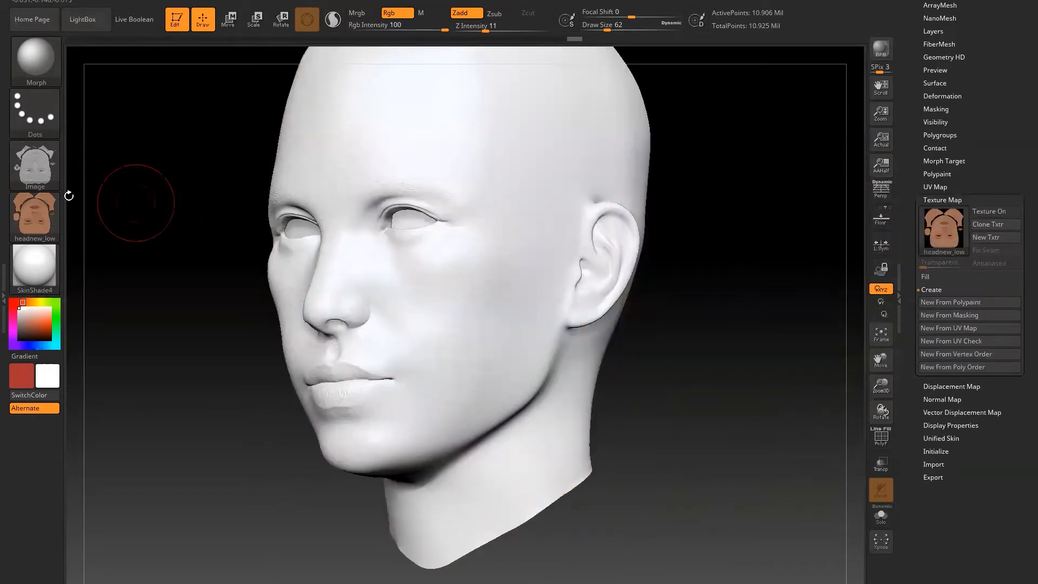
left_click(33, 212)
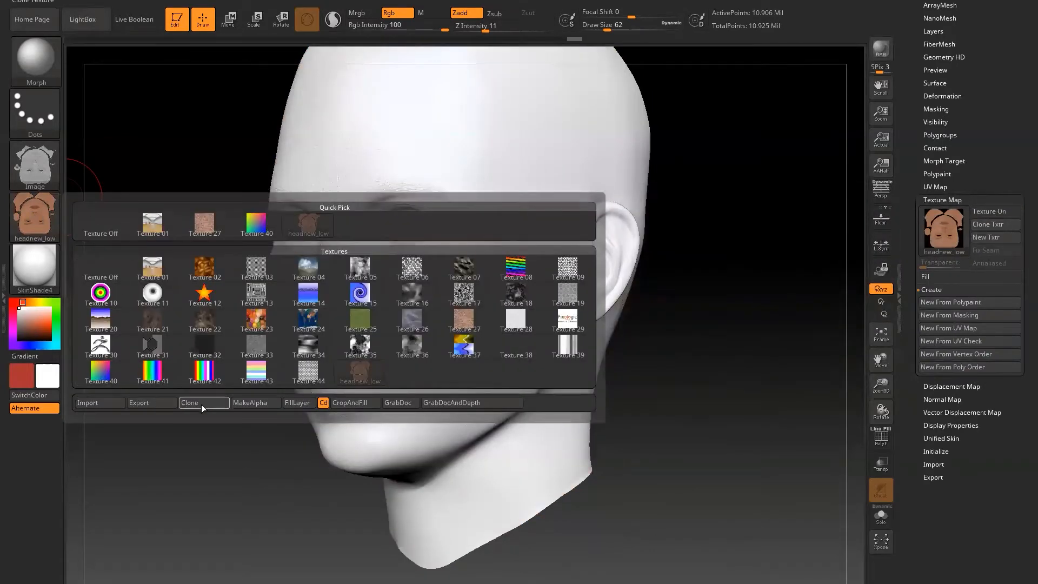
left_click(252, 404)
left_click(37, 167)
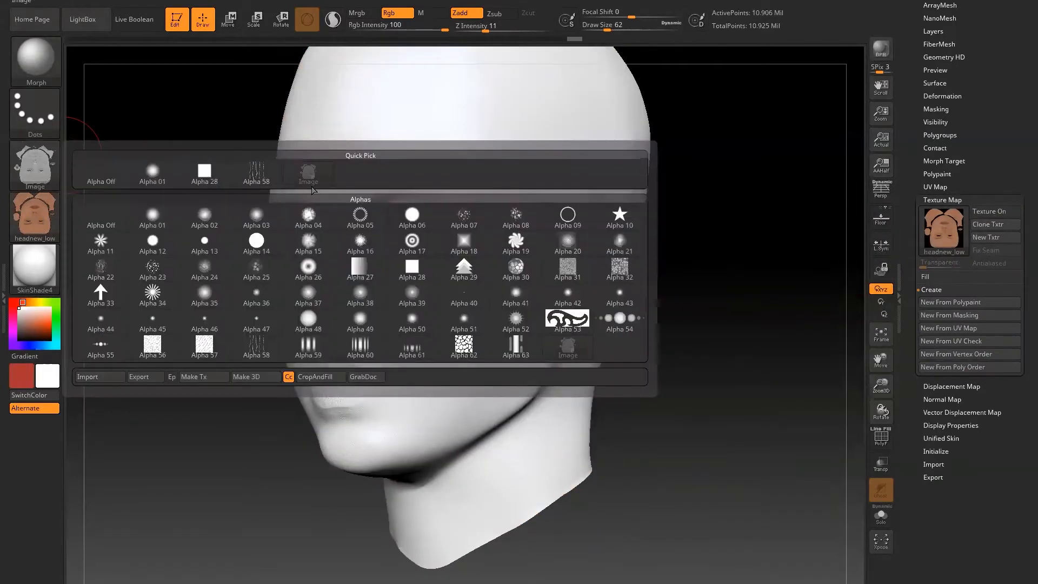
left_click(51, 153)
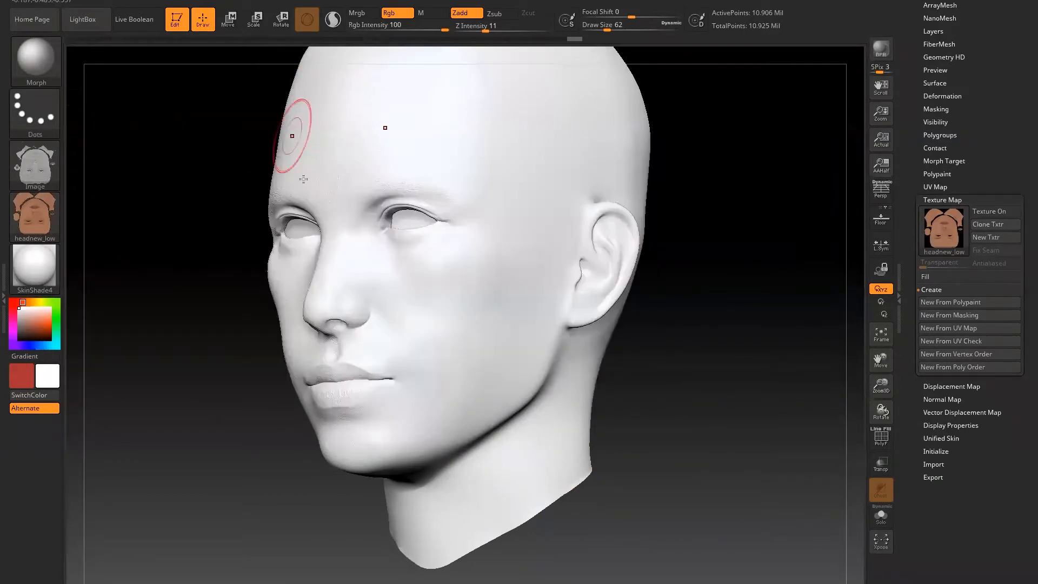
Step: Convert the cloned displacement alpha into a texture with Make Tx and select it as the current texture
left_click(26, 163)
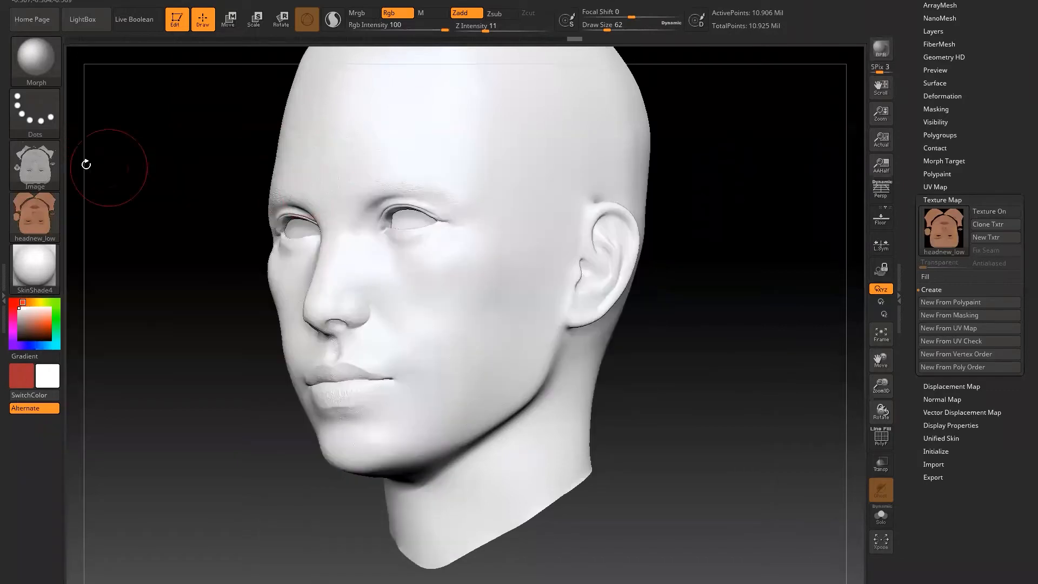
left_click(40, 167)
left_click(41, 165)
left_click(50, 168)
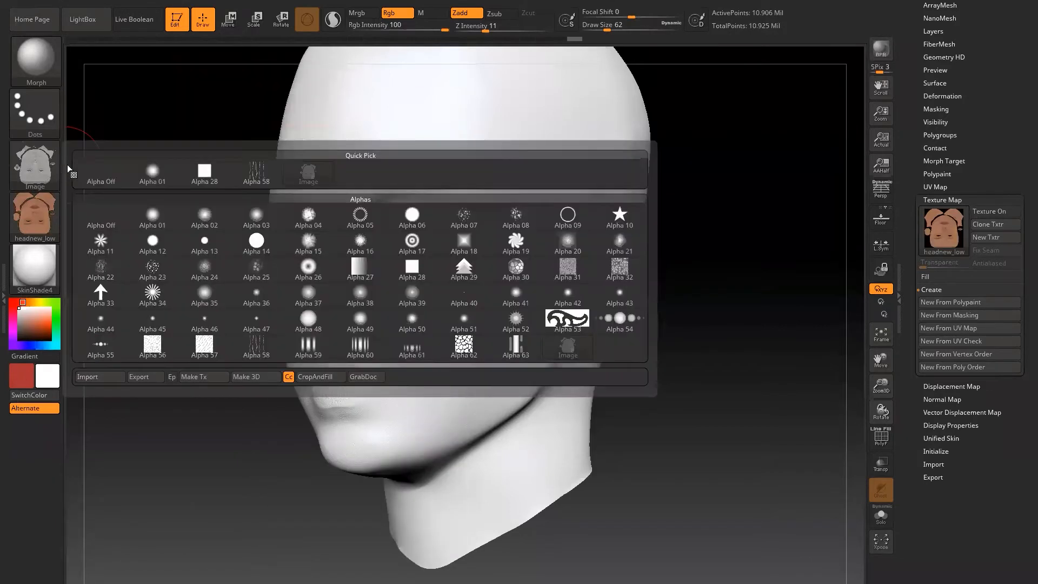
left_click(200, 377)
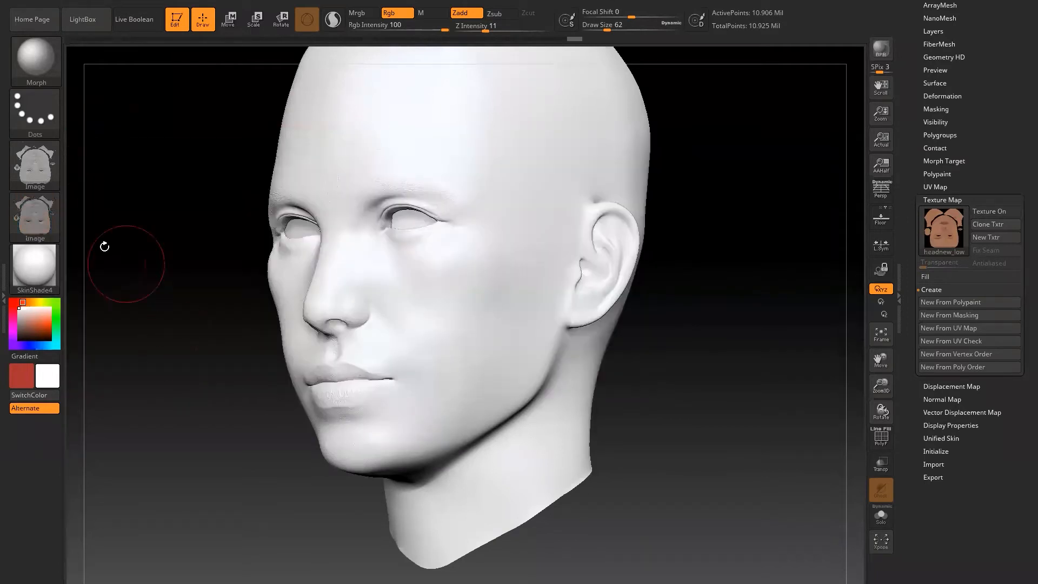
left_click(50, 222)
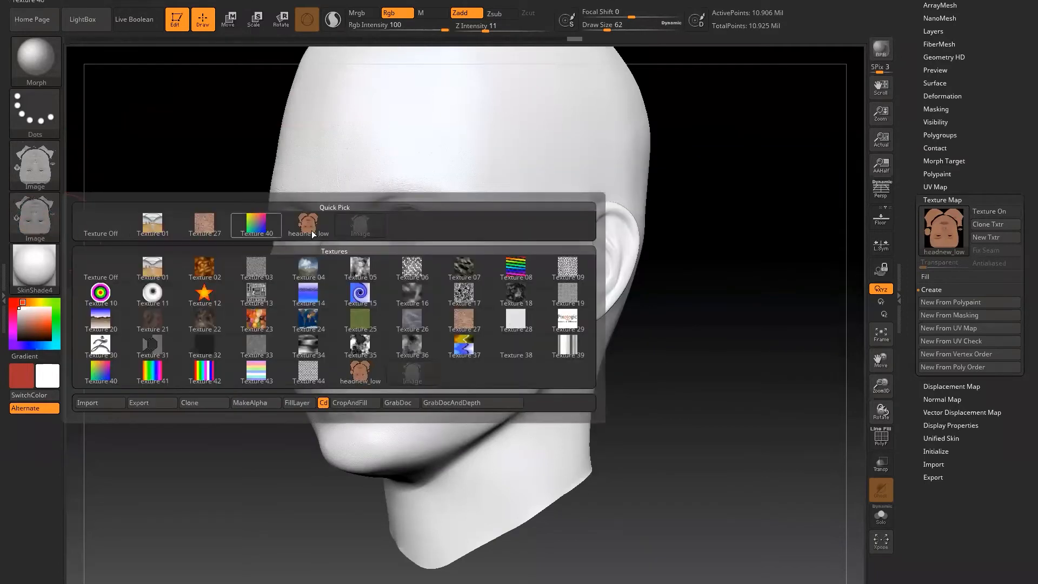
left_click(362, 227)
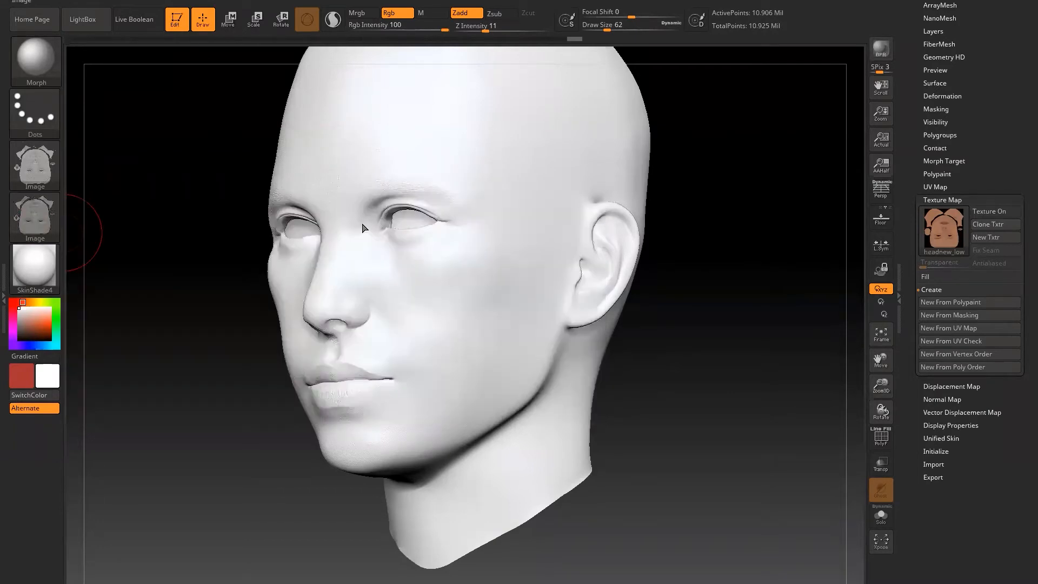
Step: Select the displacement image as the current texture, disable Zadd to keep only Rgb, and fill the head with the image
left_click(48, 219)
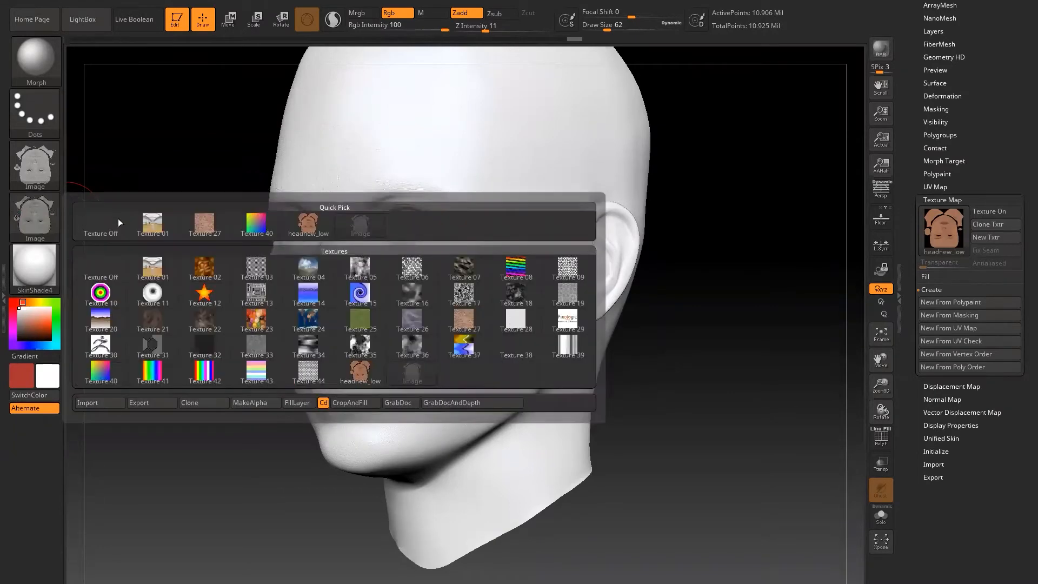
left_click(359, 231)
left_click(49, 219)
left_click(365, 231)
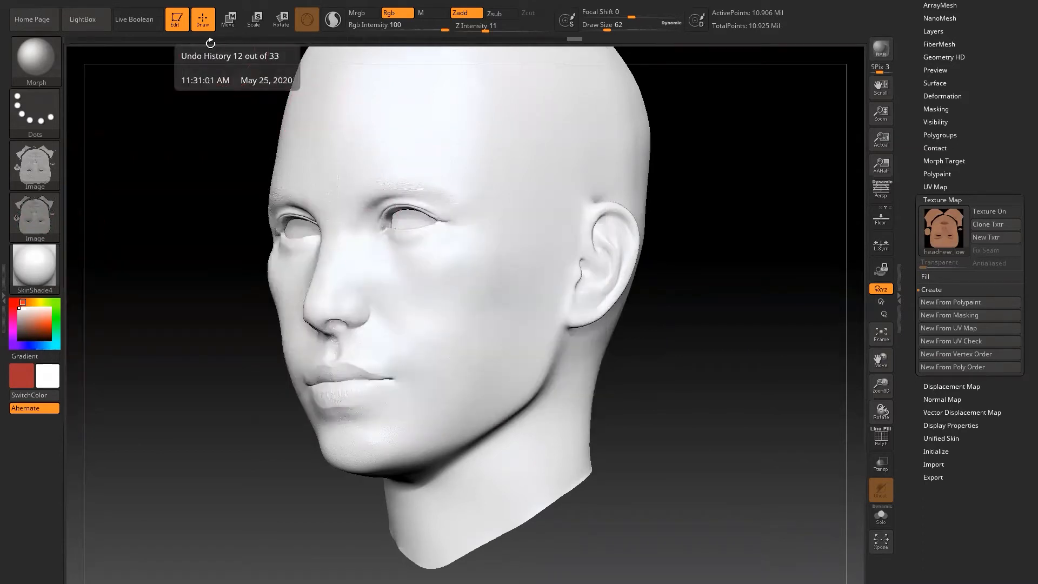
left_click(466, 13)
left_click(79, 1)
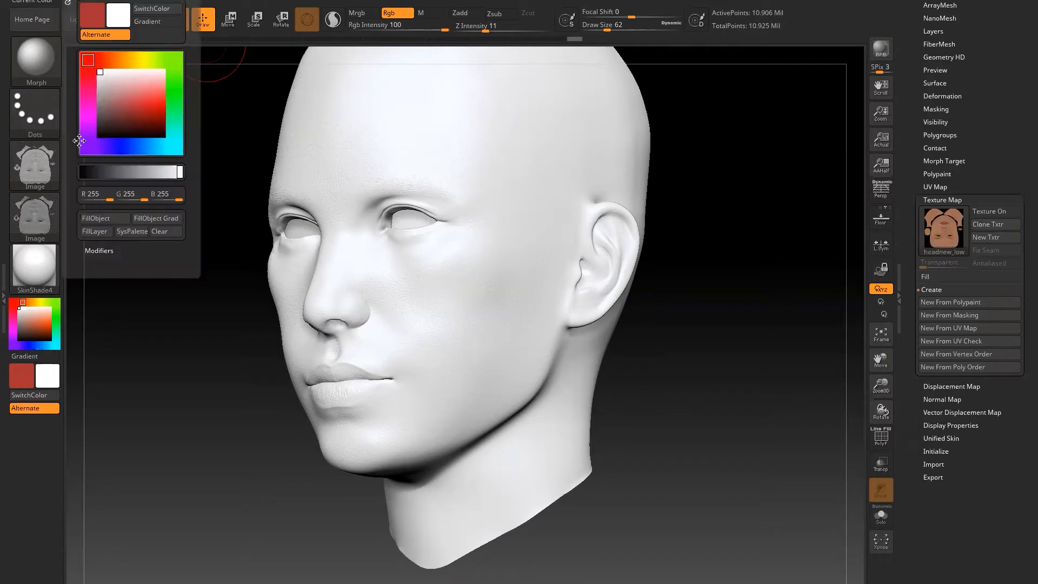
left_click(95, 219)
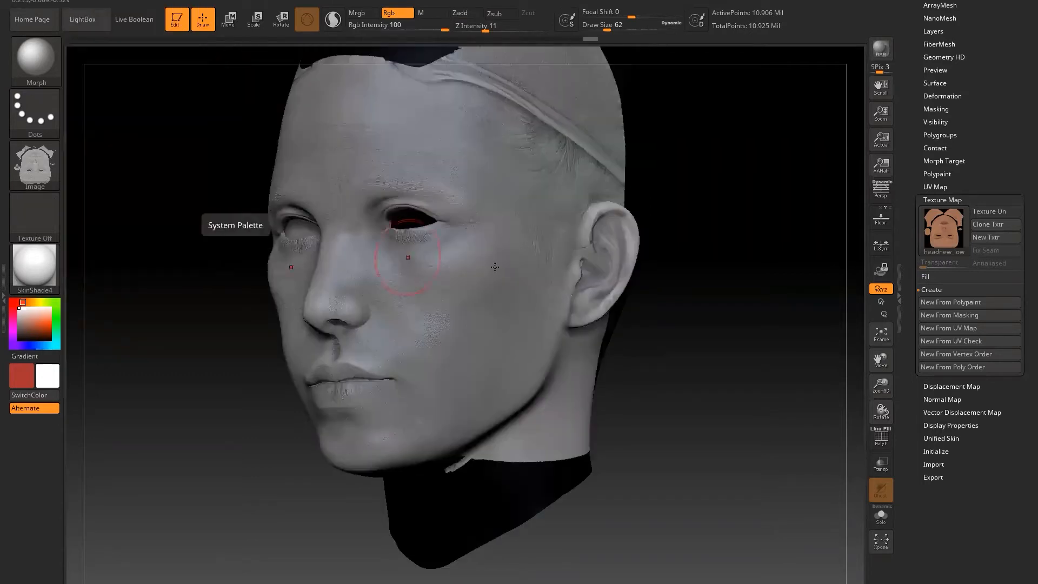
Step: Sample the grey of the head and paint it over the black areas of the neck at full Rgb Intensity
left_click_drag(709, 301, 737, 304)
left_click_drag(665, 412, 627, 413)
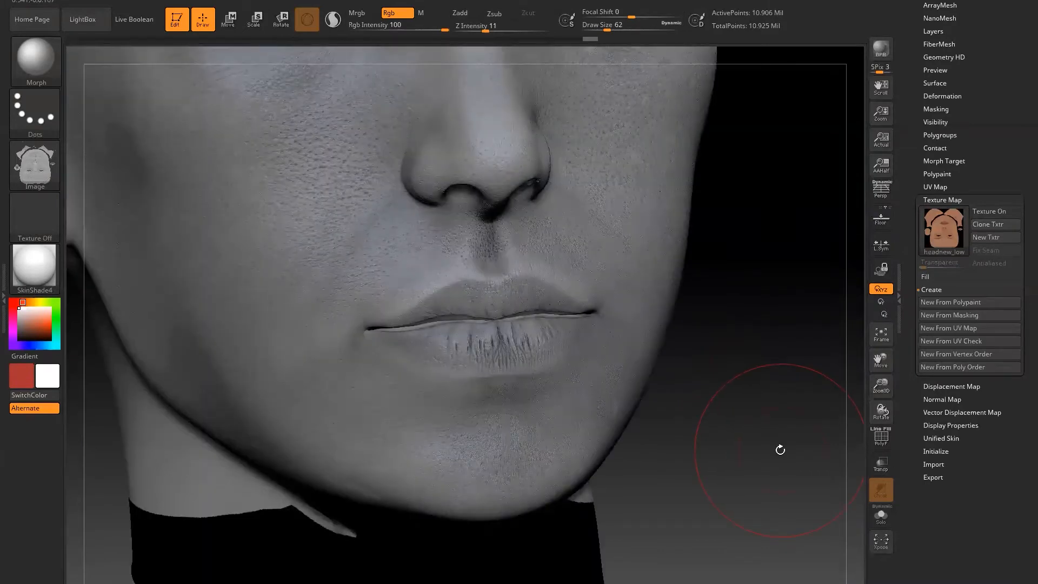
left_click_drag(780, 449, 749, 421)
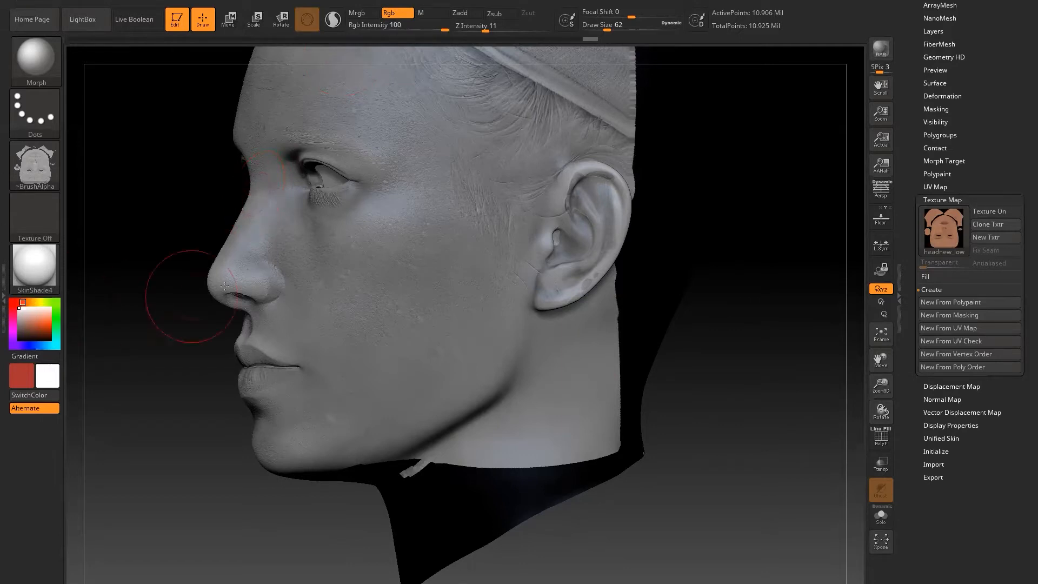
left_click_drag(33, 319, 594, 408)
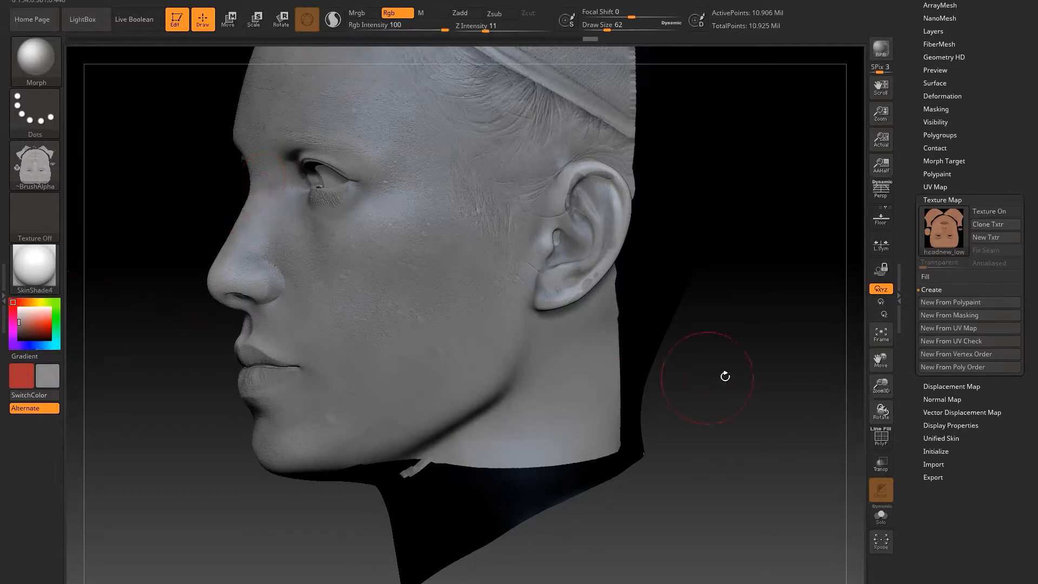
mouse_move(727, 370)
left_mouse_down()
mouse_move(600, 378)
mouse_move(679, 354)
mouse_move(684, 392)
mouse_move(627, 473)
mouse_move(621, 502)
mouse_move(691, 427)
left_mouse_up()
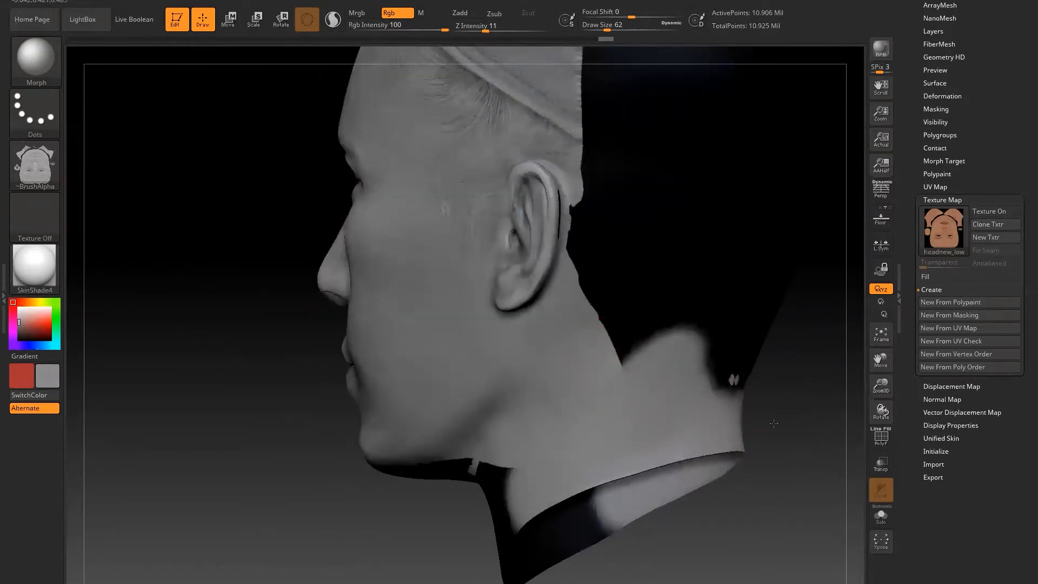
mouse_move(591, 450)
left_mouse_down()
mouse_move(649, 433)
mouse_move(500, 527)
mouse_move(460, 540)
mouse_move(500, 572)
left_mouse_up()
mouse_move(757, 388)
left_mouse_down()
mouse_move(762, 338)
mouse_move(721, 338)
left_mouse_up()
mouse_move(493, 463)
left_mouse_down()
mouse_move(441, 489)
mouse_move(443, 454)
mouse_move(456, 444)
left_mouse_up()
Step: Lower the Rgb Intensity to 20 and blend the grey along the jaw and the side of the neck
left_click_drag(444, 30, 393, 32)
mouse_move(483, 453)
left_mouse_down()
mouse_move(441, 449)
mouse_move(384, 473)
mouse_move(385, 458)
left_mouse_up()
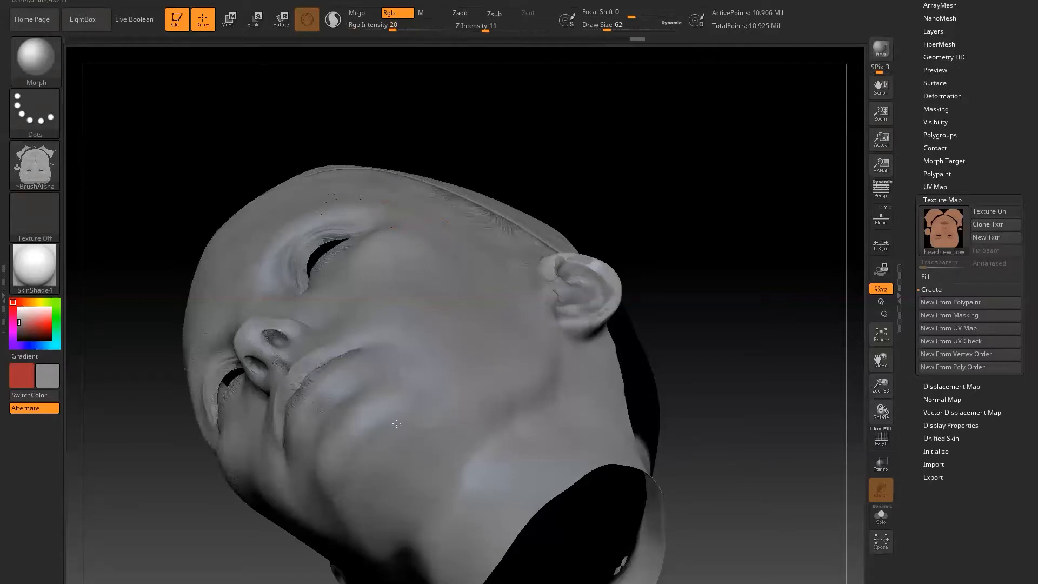
mouse_move(782, 362)
left_mouse_down()
mouse_move(771, 398)
mouse_move(809, 429)
mouse_move(600, 414)
left_mouse_up()
mouse_move(521, 344)
left_mouse_down()
mouse_move(568, 297)
mouse_move(565, 352)
mouse_move(587, 321)
left_mouse_up()
Step: Set the Rgb Intensity to 30 and paint grey behind the ear and across the black back of the head
left_click_drag(392, 29, 402, 29)
mouse_move(594, 276)
left_mouse_down()
mouse_move(513, 346)
mouse_move(481, 270)
left_mouse_up()
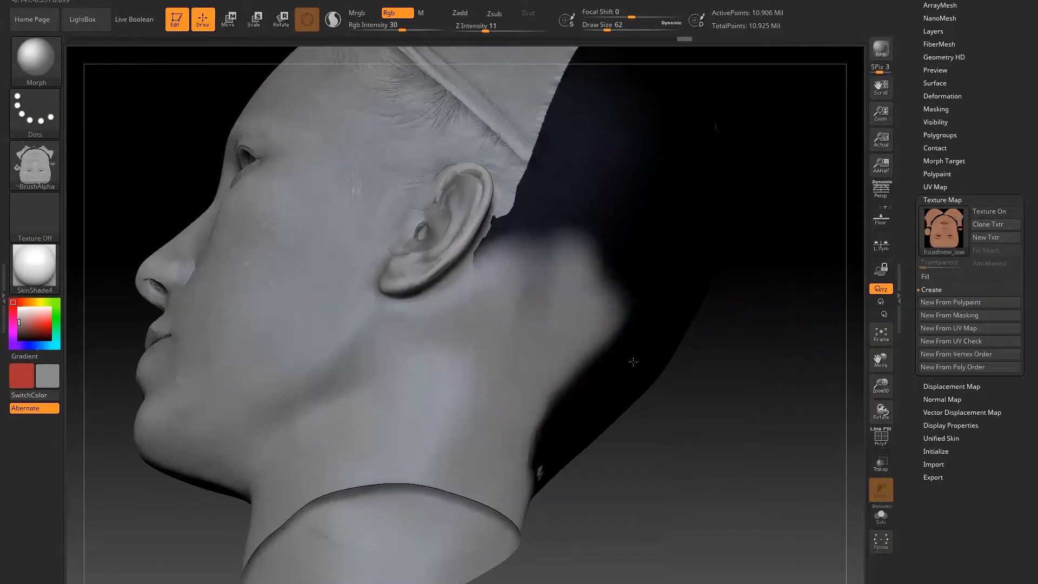
right_click_drag(633, 361, 532, 314)
mouse_move(422, 395)
left_mouse_down()
mouse_move(486, 486)
mouse_move(410, 412)
mouse_move(540, 378)
mouse_move(594, 351)
mouse_move(622, 298)
mouse_move(397, 253)
left_mouse_up()
mouse_move(780, 151)
left_mouse_down()
mouse_move(709, 325)
mouse_move(750, 330)
left_mouse_up()
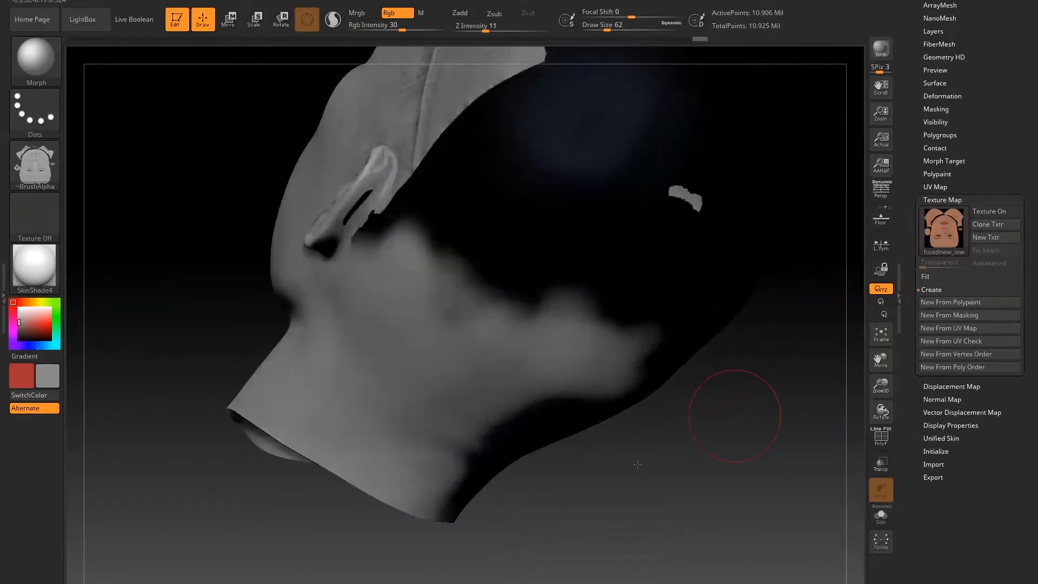
left_click_drag(683, 457, 621, 427)
mouse_move(486, 182)
left_mouse_down()
mouse_move(433, 162)
mouse_move(400, 200)
mouse_move(308, 254)
mouse_move(303, 281)
mouse_move(267, 303)
mouse_move(411, 230)
mouse_move(373, 292)
mouse_move(460, 351)
mouse_move(540, 325)
mouse_move(474, 367)
mouse_move(573, 338)
mouse_move(532, 294)
mouse_move(540, 232)
mouse_move(418, 269)
mouse_move(497, 184)
mouse_move(573, 211)
mouse_move(564, 269)
left_mouse_up()
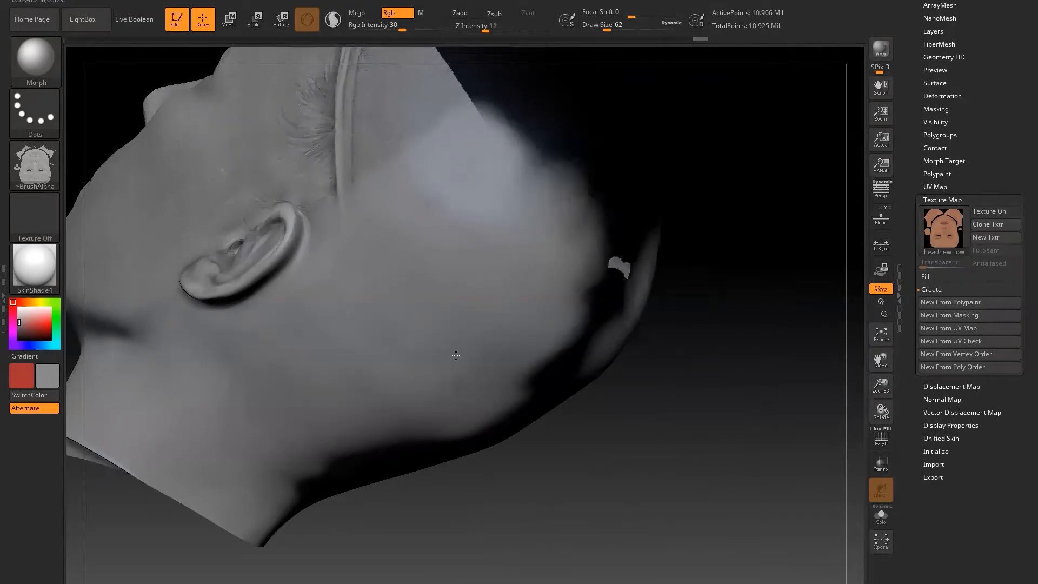
Step: Continue the grey paint over the hair band and up across the crown of the head
mouse_move(723, 241)
left_mouse_down()
mouse_move(637, 320)
mouse_move(630, 246)
mouse_move(735, 431)
left_mouse_up()
mouse_move(373, 360)
left_mouse_down()
mouse_move(456, 364)
mouse_move(422, 340)
mouse_move(503, 433)
mouse_move(513, 373)
mouse_move(568, 422)
mouse_move(521, 417)
mouse_move(578, 389)
mouse_move(481, 308)
mouse_move(508, 345)
mouse_move(388, 406)
mouse_move(399, 247)
left_mouse_up()
mouse_move(681, 203)
left_mouse_down("alt")
mouse_move(663, 230)
mouse_move(456, 236)
mouse_move(519, 227)
mouse_move(598, 271)
mouse_move(595, 346)
mouse_move(543, 270)
mouse_move(440, 170)
mouse_move(452, 151)
mouse_move(411, 162)
mouse_move(373, 216)
mouse_move(389, 238)
left_mouse_up("alt")
left_click_drag(801, 397, 514, 318)
mouse_move(447, 326)
left_mouse_down()
mouse_move(516, 381)
mouse_move(427, 259)
mouse_move(353, 237)
mouse_move(302, 172)
left_mouse_up()
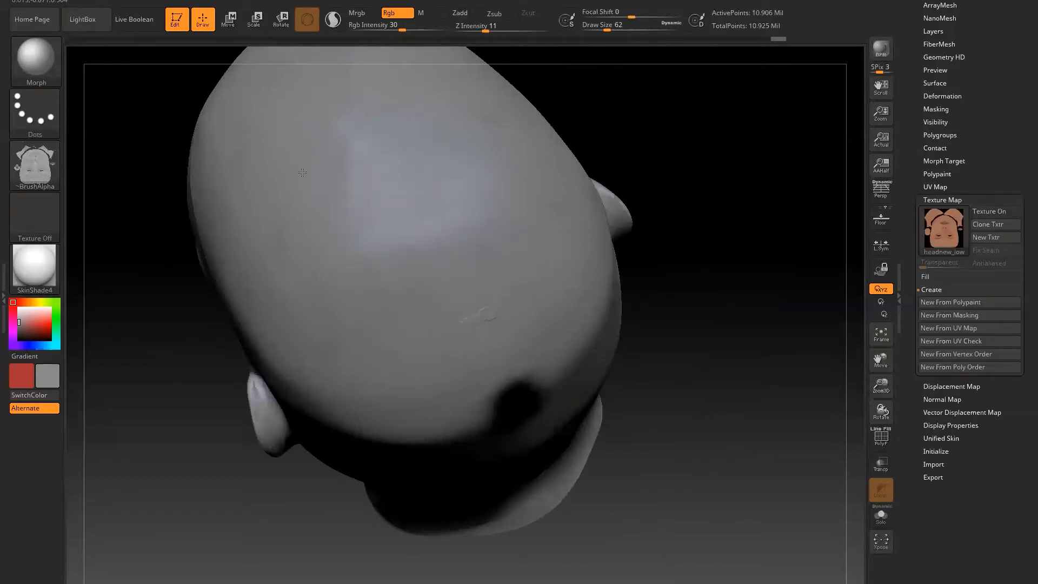
Step: Switch the Morph brush to Zadd only, brush away the crease on the crown, and return to Rgb only
left_click_drag(726, 409, 337, 257)
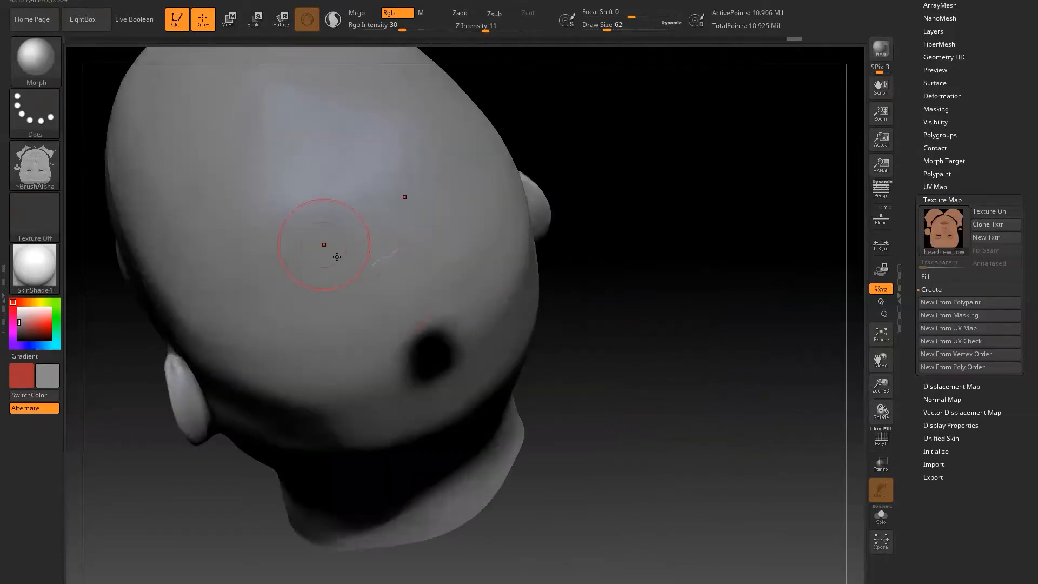
left_click(42, 59)
left_click(459, 13)
left_click(389, 12)
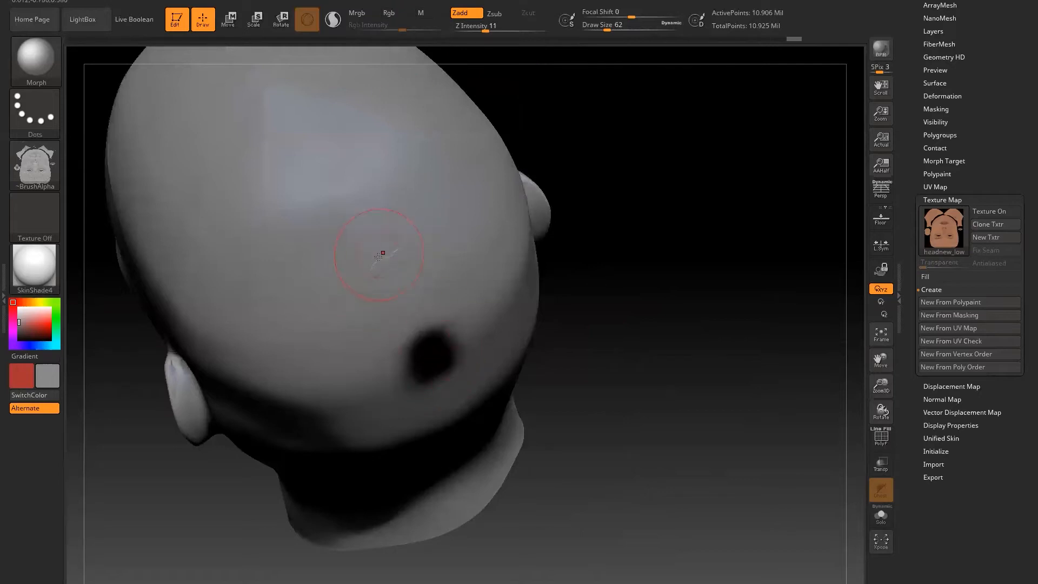
left_click(390, 12)
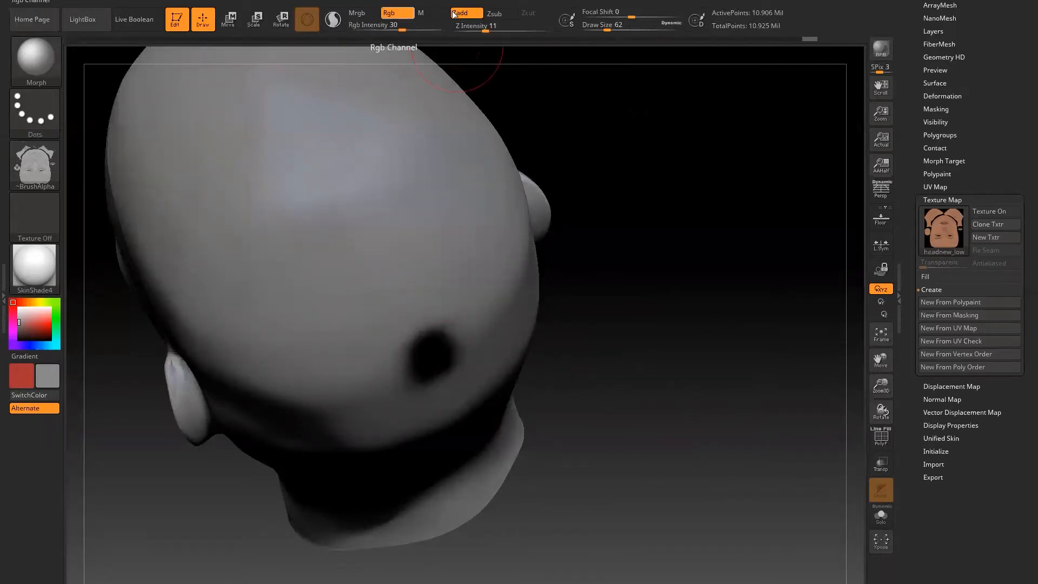
left_click(459, 12)
Step: Paint grey over the remaining black spot at the back of the head and the hair detail above the ear
left_click_drag(577, 329, 443, 368)
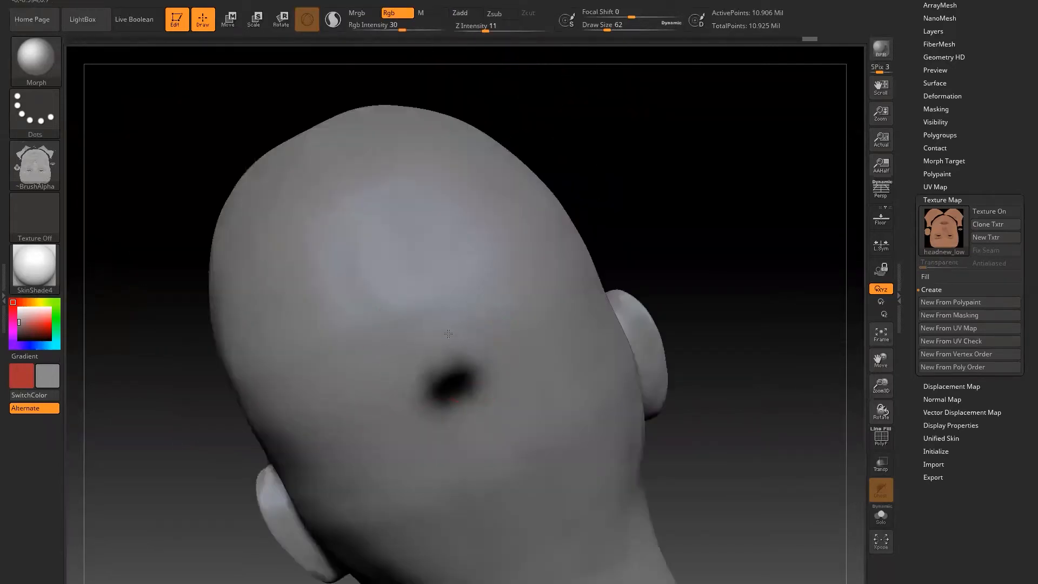
mouse_move(787, 417)
left_mouse_down()
mouse_move(625, 301)
mouse_move(471, 326)
left_mouse_up()
left_click_drag(666, 273, 463, 259)
mouse_move(779, 340)
left_mouse_down()
mouse_move(695, 315)
mouse_move(679, 290)
mouse_move(667, 322)
mouse_move(209, 209)
left_mouse_up()
mouse_move(361, 280)
left_mouse_down()
mouse_move(373, 335)
mouse_move(400, 367)
mouse_move(441, 335)
left_mouse_up()
mouse_move(451, 246)
left_mouse_down()
mouse_move(457, 222)
mouse_move(432, 172)
mouse_move(384, 179)
left_mouse_up()
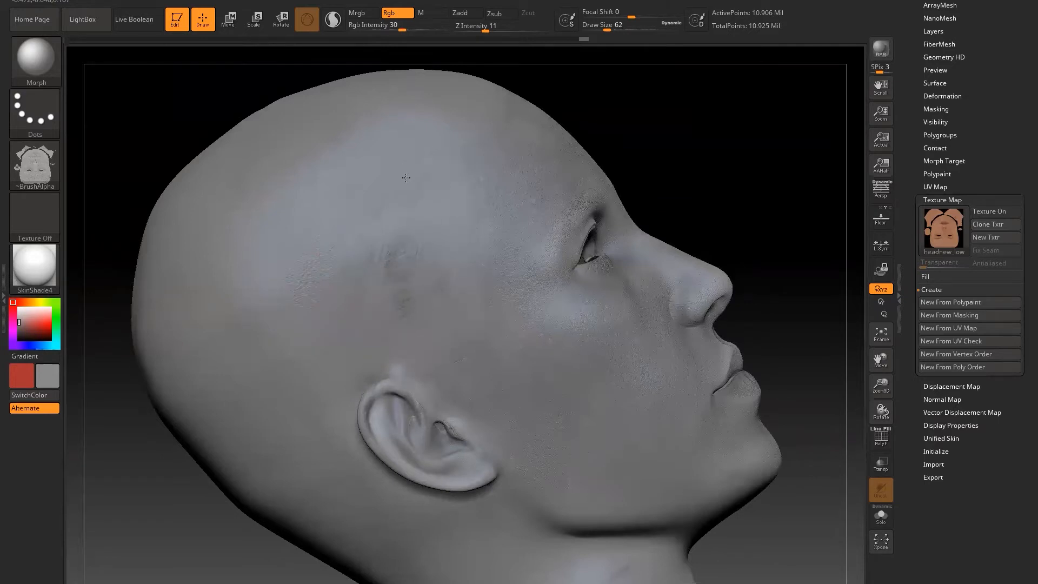
left_click_drag(369, 241, 411, 248)
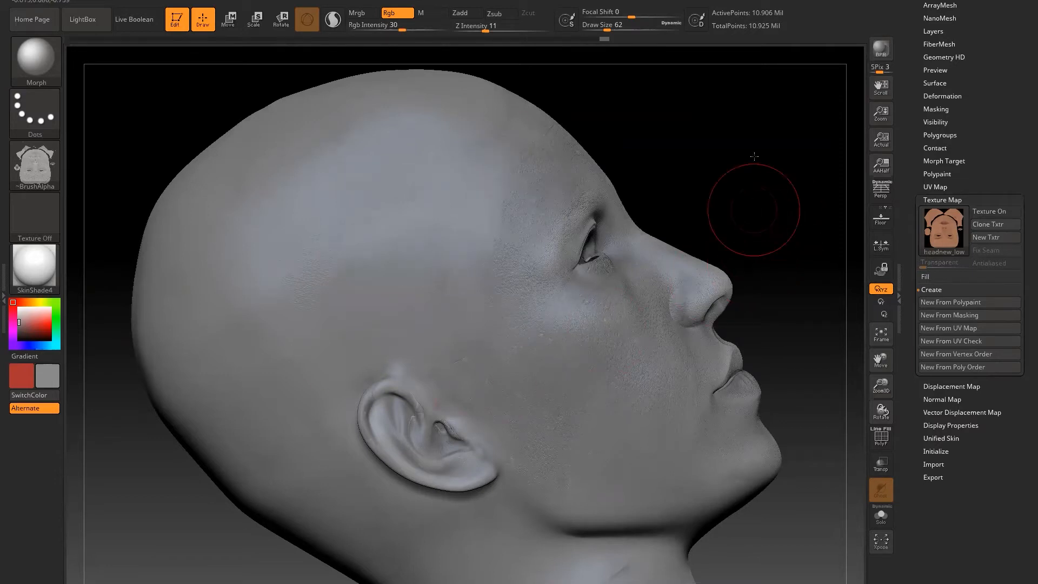
Step: Reduce the brush to Draw Size 34 and Rgb Intensity 8, and soften the colour artifacts inside and around the ear
left_click_drag(750, 204, 765, 466)
left_click_drag(620, 514, 567, 481)
key("bracketleft")
key("bracketleft")
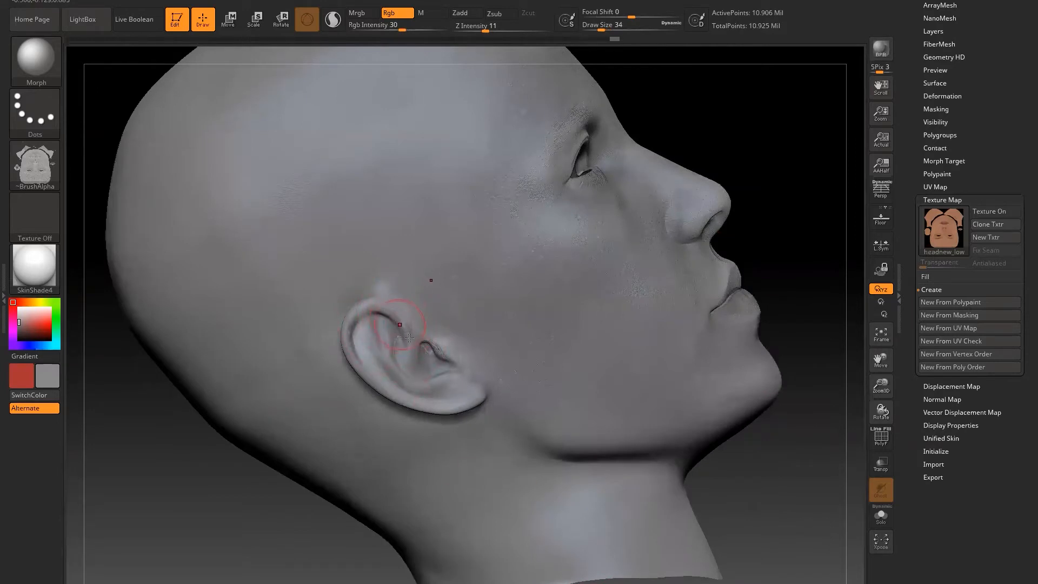
left_click(488, 27)
left_click_drag(391, 24, 369, 25)
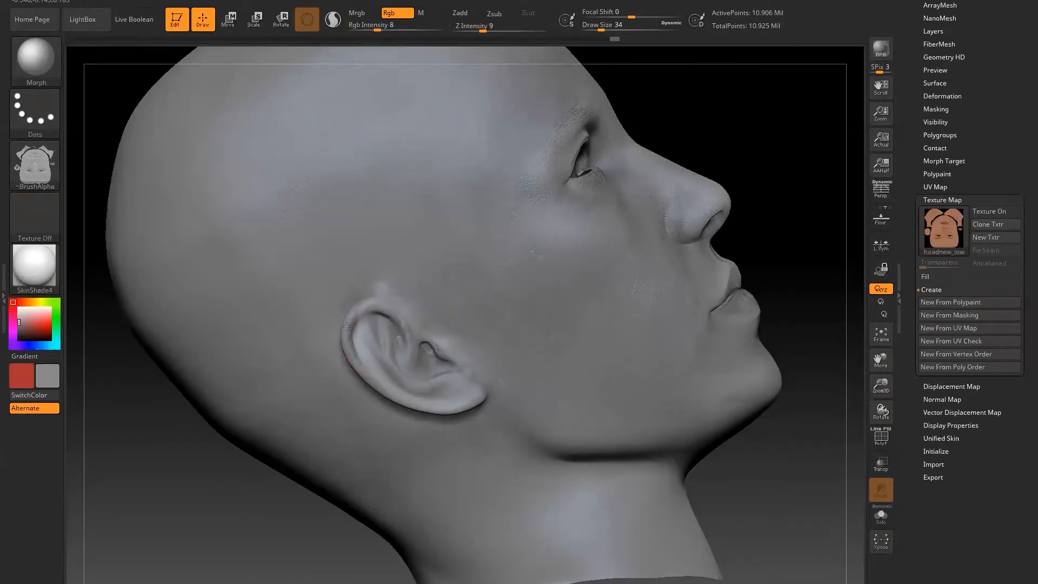
left_click_drag(350, 335, 358, 328)
left_click_drag(406, 341, 389, 351)
left_click_drag(19, 275, 392, 355)
Step: Compare the head in the SkinShade4 and Flat Color materials, keep Flat Color, and bring the ear into close view
mouse_move(204, 485)
left_mouse_down()
mouse_move(189, 489)
mouse_move(201, 487)
left_mouse_up()
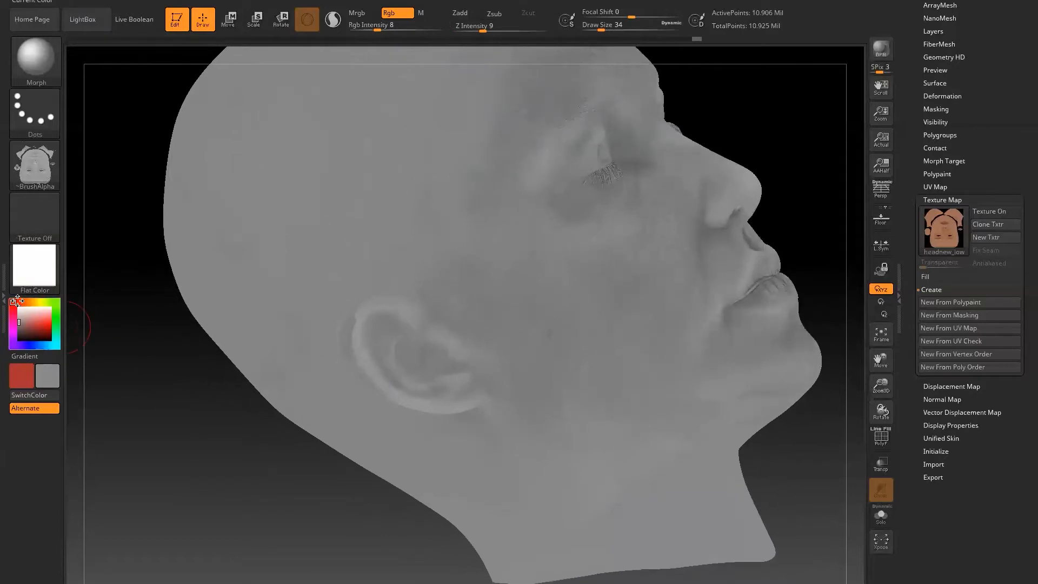
mouse_move(37, 279)
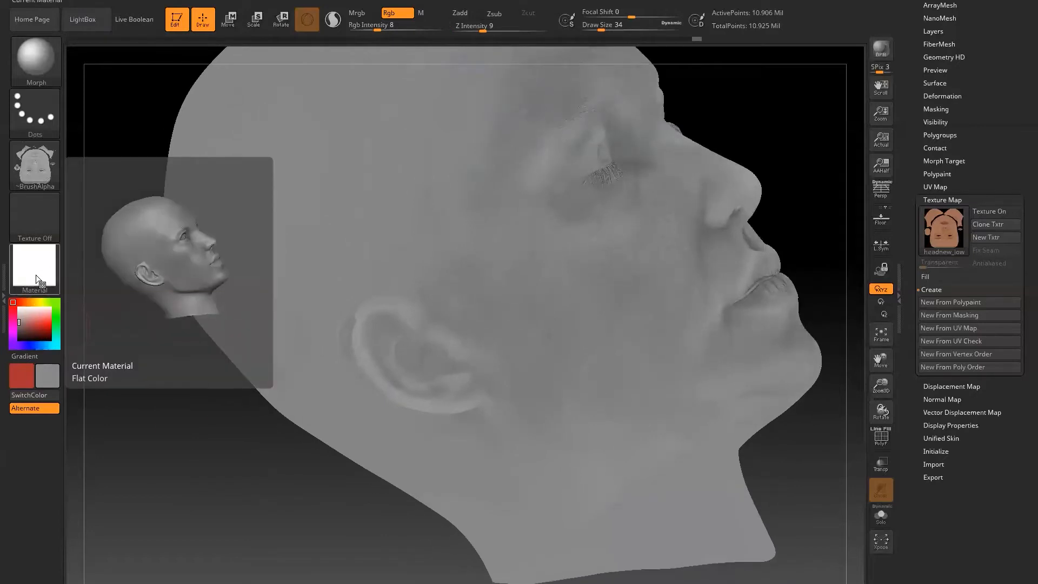
left_click(37, 278)
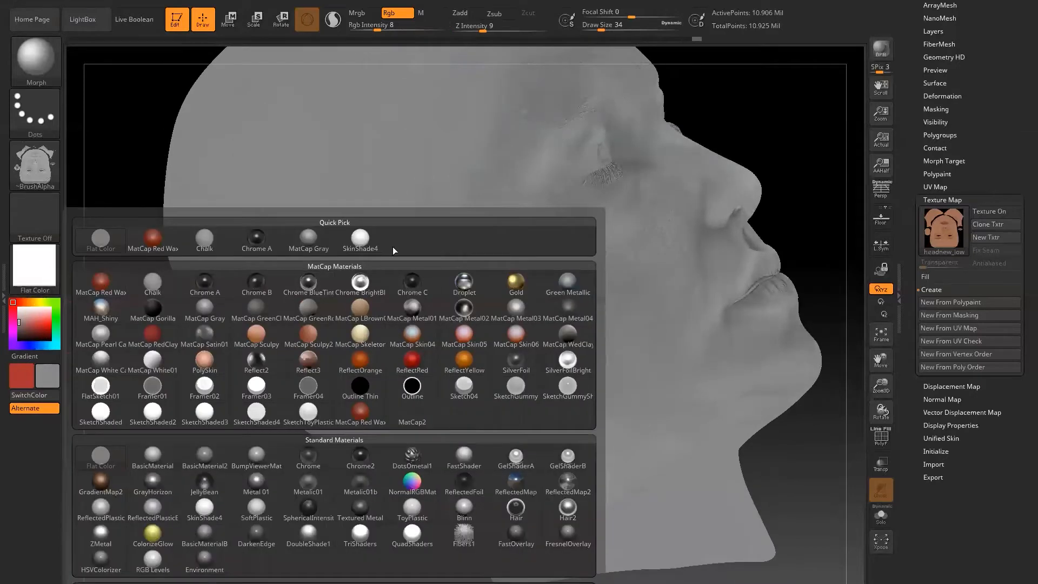
left_click(358, 238)
left_click(39, 270)
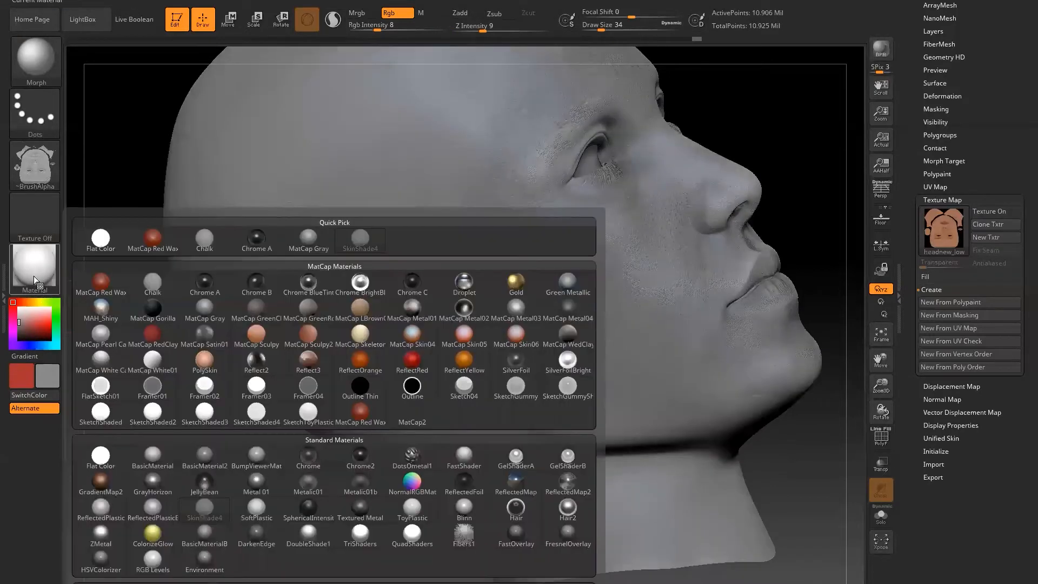
left_click(101, 239)
mouse_move(315, 482)
left_mouse_down()
mouse_move(818, 416)
mouse_move(838, 490)
left_mouse_up()
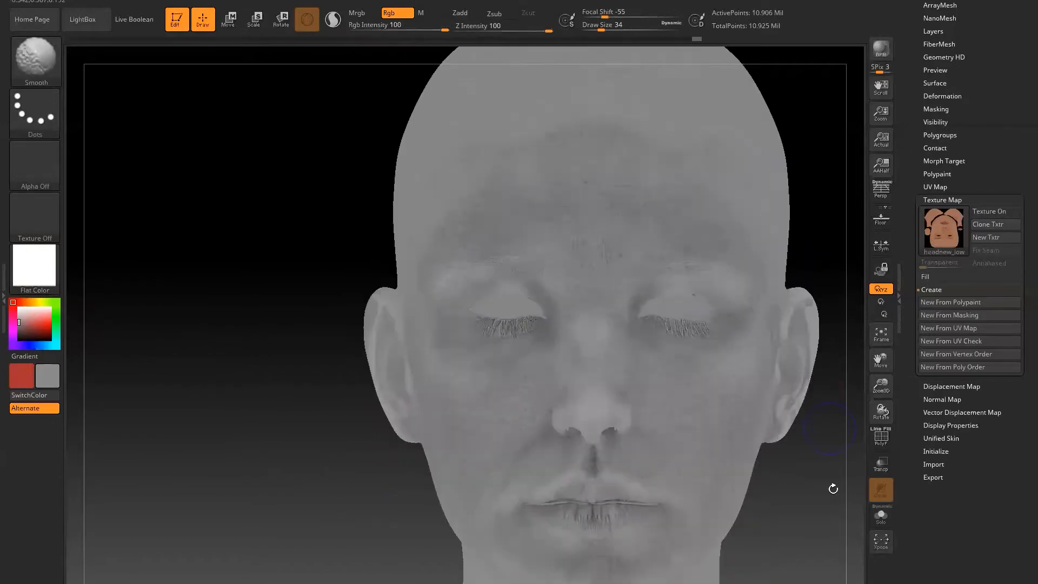
mouse_move(668, 388)
left_mouse_down("alt")
mouse_move(667, 399)
mouse_move(764, 432)
mouse_move(777, 449)
mouse_move(765, 458)
mouse_move(638, 429)
mouse_move(674, 436)
mouse_move(736, 417)
mouse_move(704, 412)
mouse_move(787, 458)
left_mouse_up("alt")
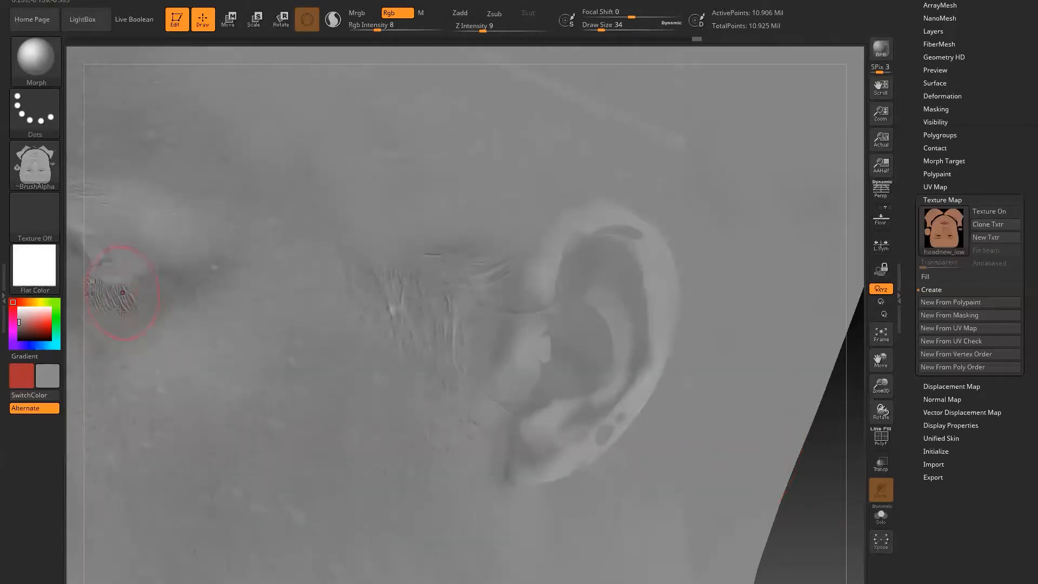
left_click(19, 316)
left_click_drag(19, 317, 20, 313)
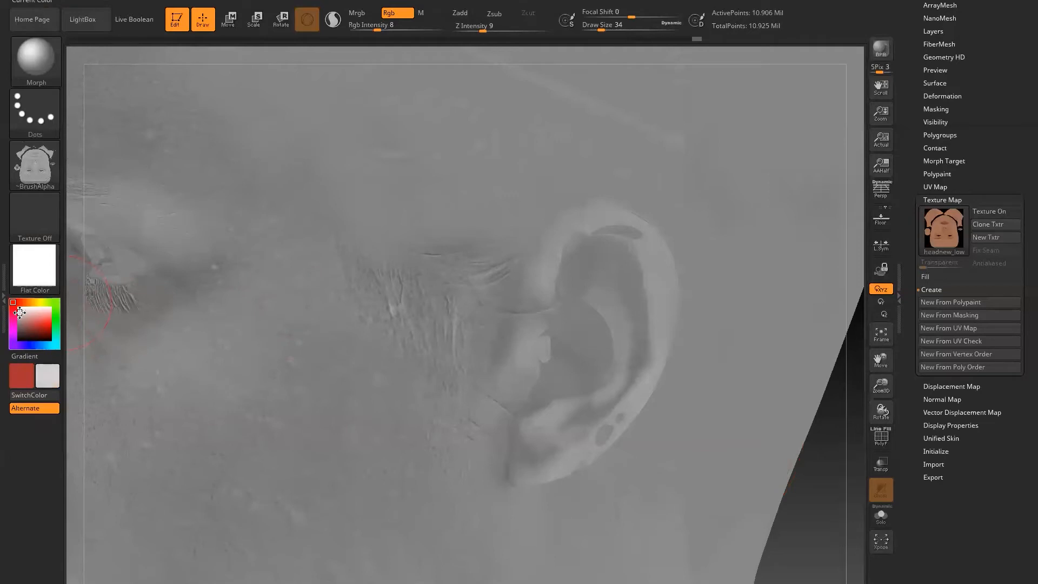
mouse_move(630, 246)
left_mouse_down()
mouse_move(626, 229)
mouse_move(629, 248)
left_mouse_up()
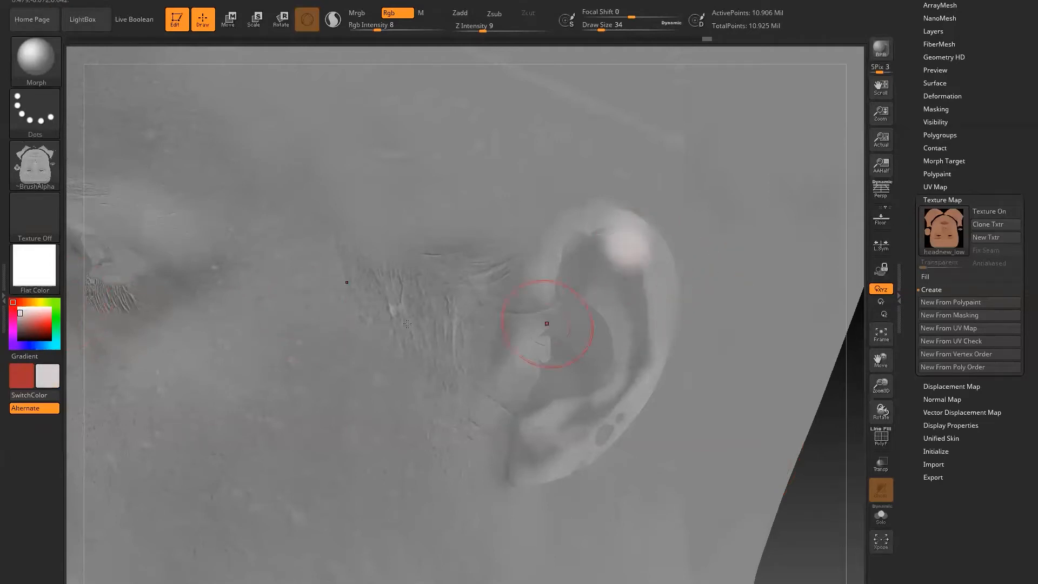
mouse_move(27, 320)
left_mouse_down()
mouse_move(727, 310)
mouse_move(658, 298)
left_mouse_up()
left_click_drag(638, 235, 647, 245)
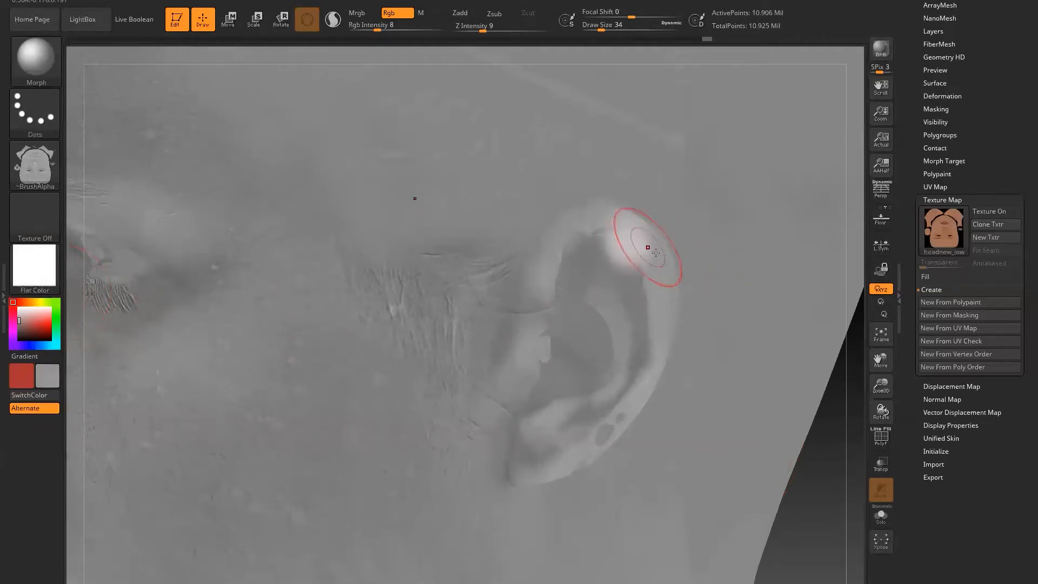
key("ctrl+z")
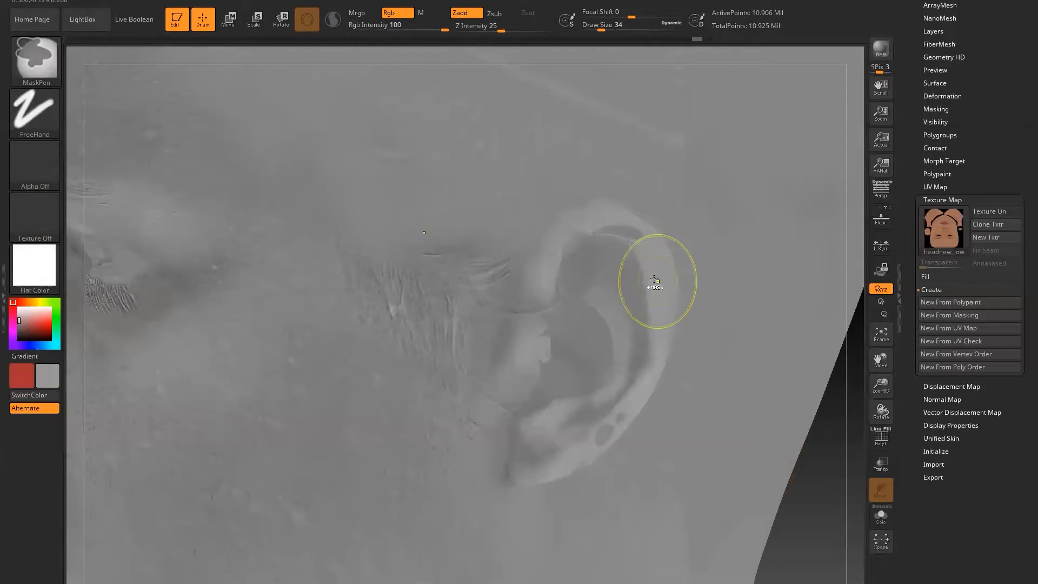
key("ctrl+z")
Step: Shrink the brush to Draw Size 18, raise the Rgb Intensity to 20, and paint over the dark patch on the ear's upper rim
key("bracketleft")
key("bracketleft")
left_click_drag(655, 251, 629, 228)
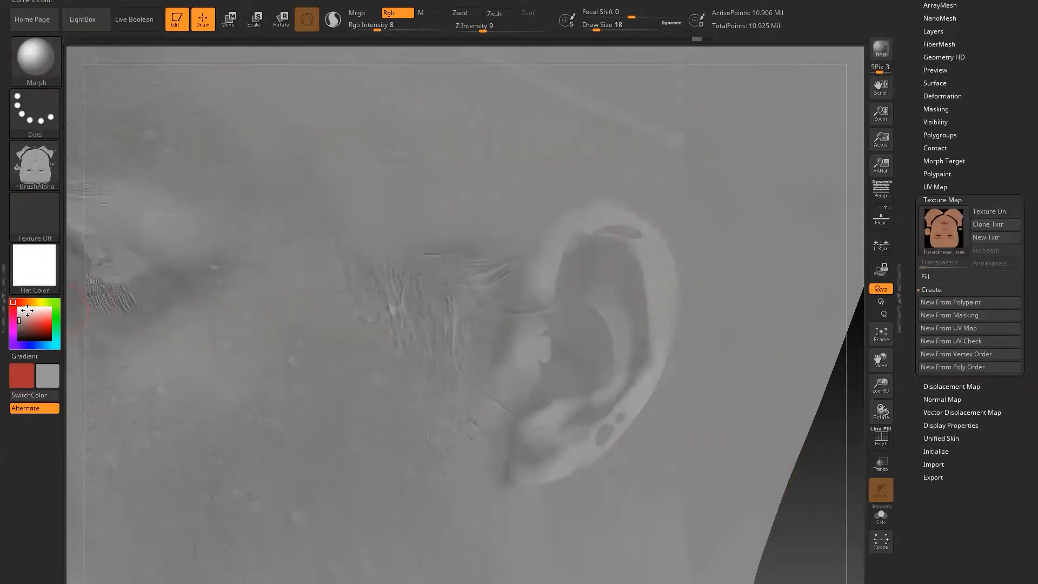
left_click_drag(646, 278, 636, 231)
left_click(392, 27)
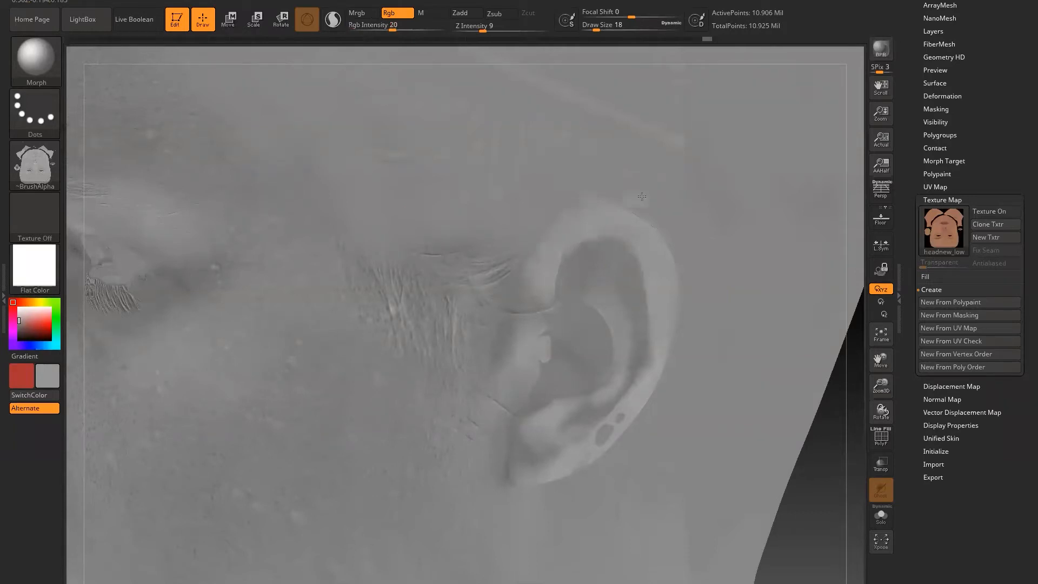
left_click_drag(565, 225, 563, 223)
Step: Enlarge the brush to Draw Size 54 and paint sampled grey over the hair detail on the temple and cheek in front of the ear
mouse_move(38, 262)
left_mouse_down()
mouse_move(213, 233)
mouse_move(541, 222)
mouse_move(561, 194)
mouse_move(670, 217)
left_mouse_up()
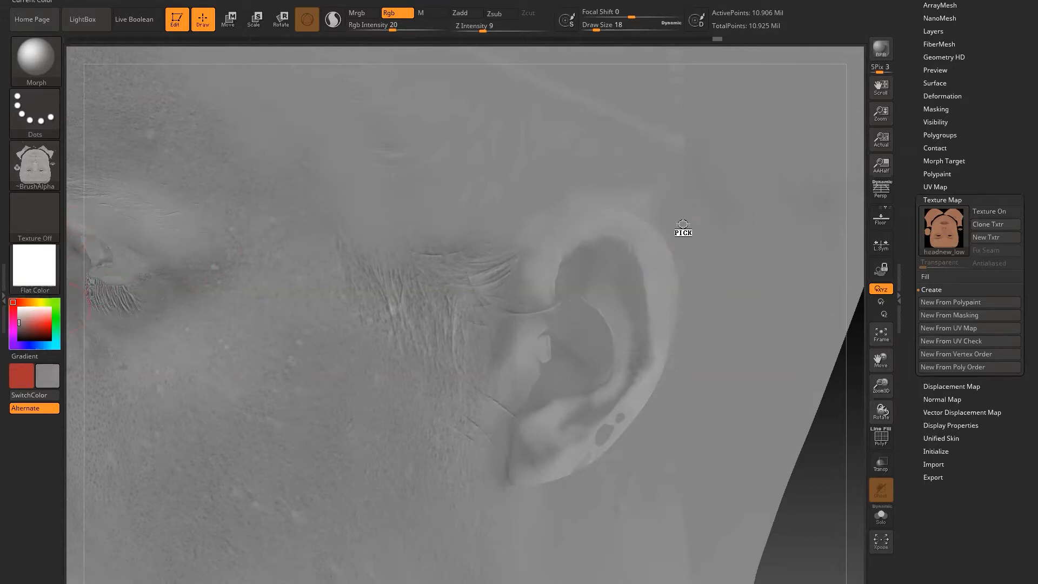
key("bracketright")
key("bracketright")
key("bracketright")
key("bracketright")
key("bracketright")
key("bracketright")
key("bracketright")
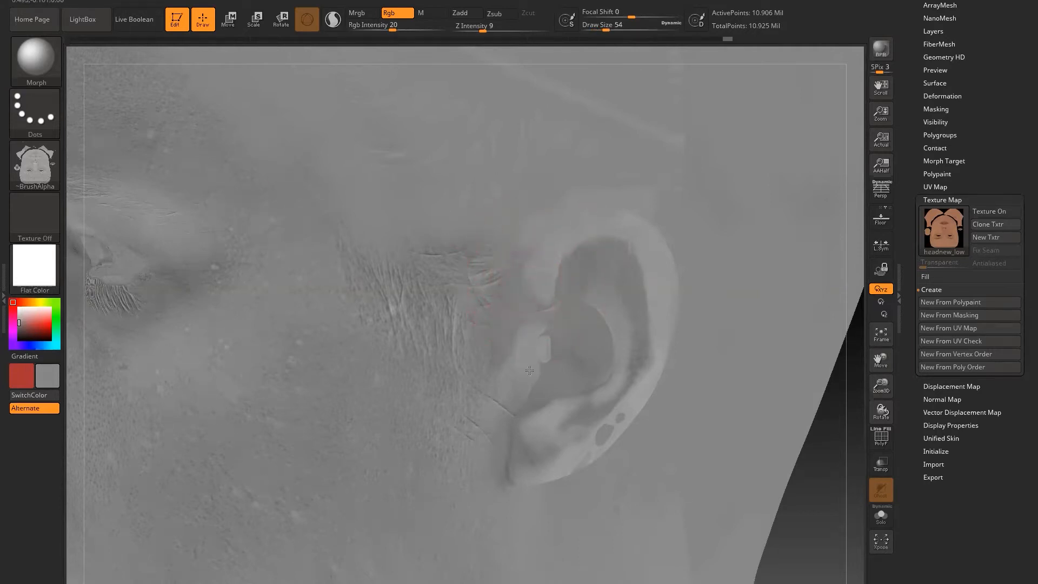
mouse_move(479, 449)
left_mouse_down()
mouse_move(486, 346)
mouse_move(464, 340)
left_mouse_up()
left_click_drag(427, 276, 373, 291)
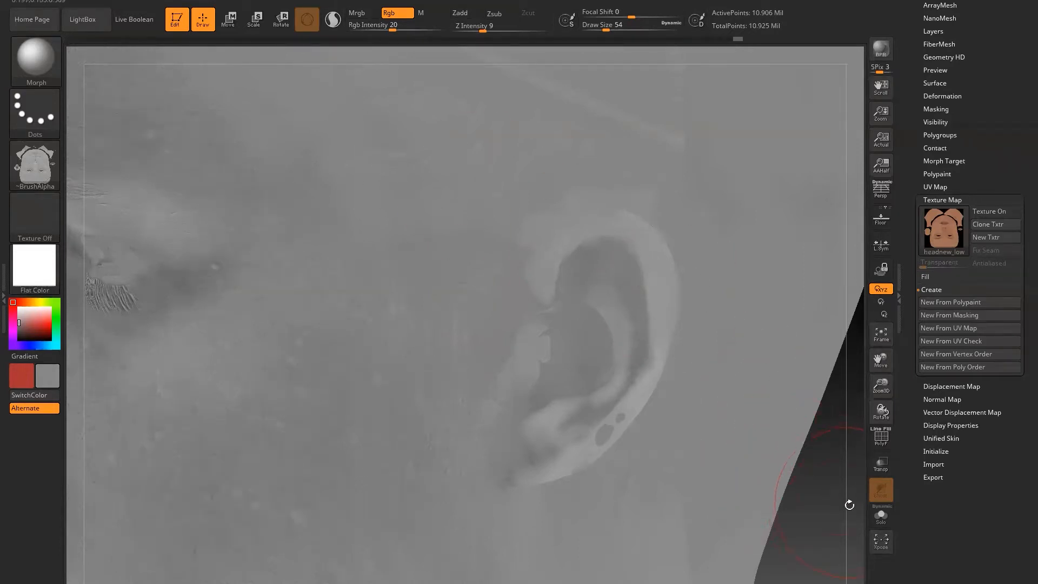
Step: Shrink the brush to Draw Size 14 and paint matching grey over the spots and dark marks on the earlobe
mouse_move(35, 322)
left_mouse_down()
mouse_move(634, 403)
mouse_move(602, 445)
mouse_move(575, 463)
mouse_move(585, 455)
mouse_move(552, 460)
left_mouse_up()
key("bracketleft")
key("bracketleft")
key("bracketleft")
key("bracketleft")
key("bracketleft")
left_click_drag(25, 319, 534, 430)
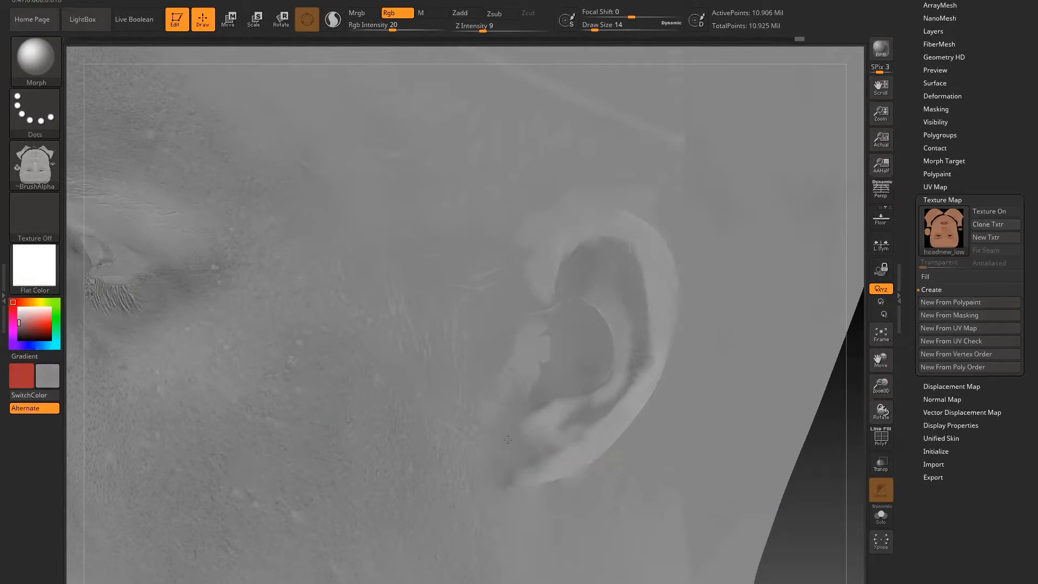
left_click_drag(531, 417, 526, 419)
left_click_drag(520, 492, 522, 490)
Step: Sample the ear's grey and soften the shading edges along its inner rim and lower fold
left_click_drag(38, 319, 646, 322)
left_click_drag(650, 306, 640, 355)
mouse_move(639, 264)
left_mouse_down()
mouse_move(631, 365)
mouse_move(617, 385)
left_mouse_up()
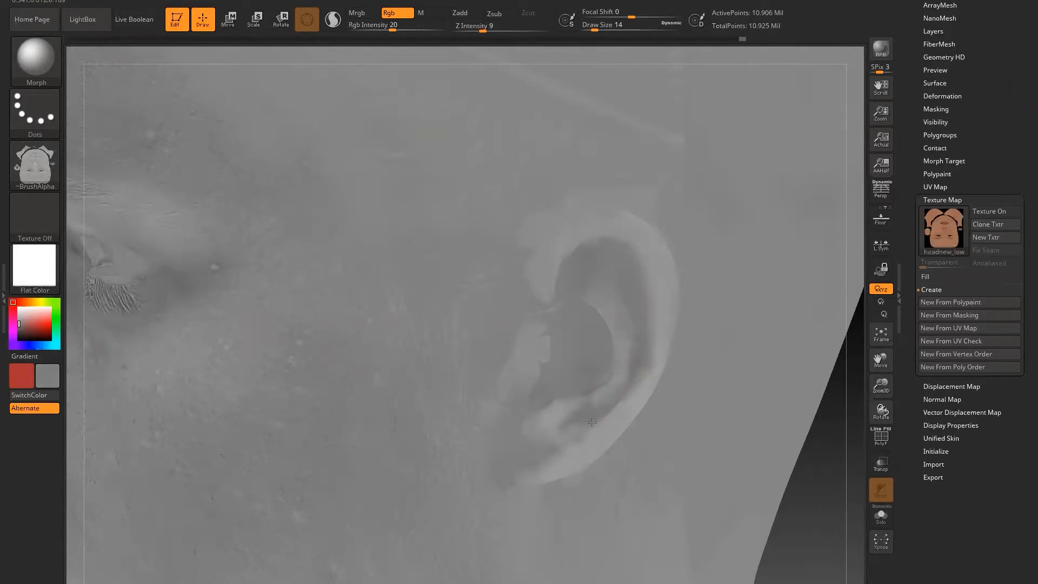
mouse_move(558, 424)
left_mouse_down()
mouse_move(579, 429)
mouse_move(573, 439)
left_mouse_up()
left_click_drag(653, 384, 618, 320)
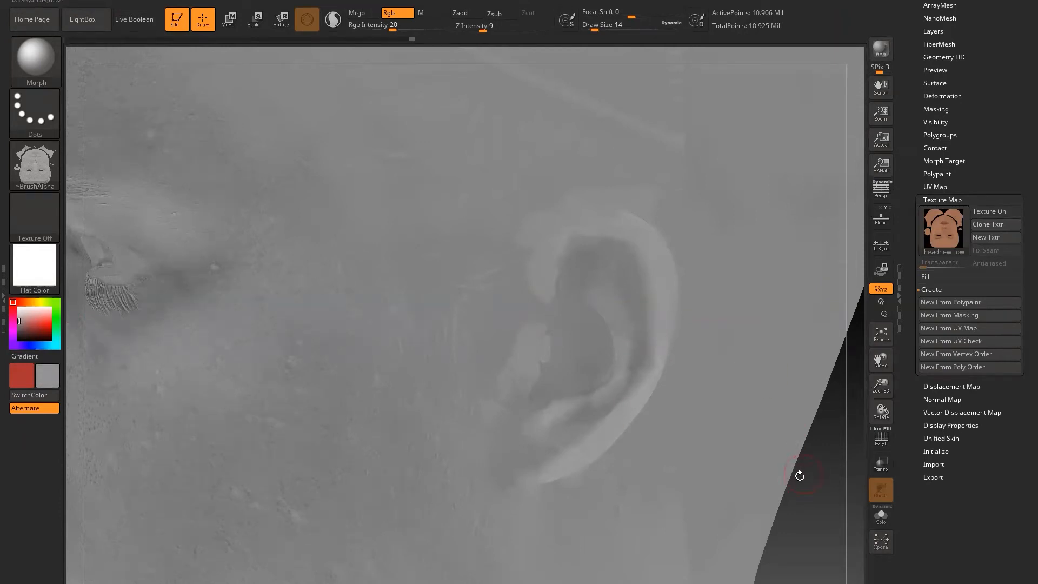
Step: Paint matching grey over the tone differences on the ear's rim and back side
left_click_drag(820, 479, 643, 378, "alt")
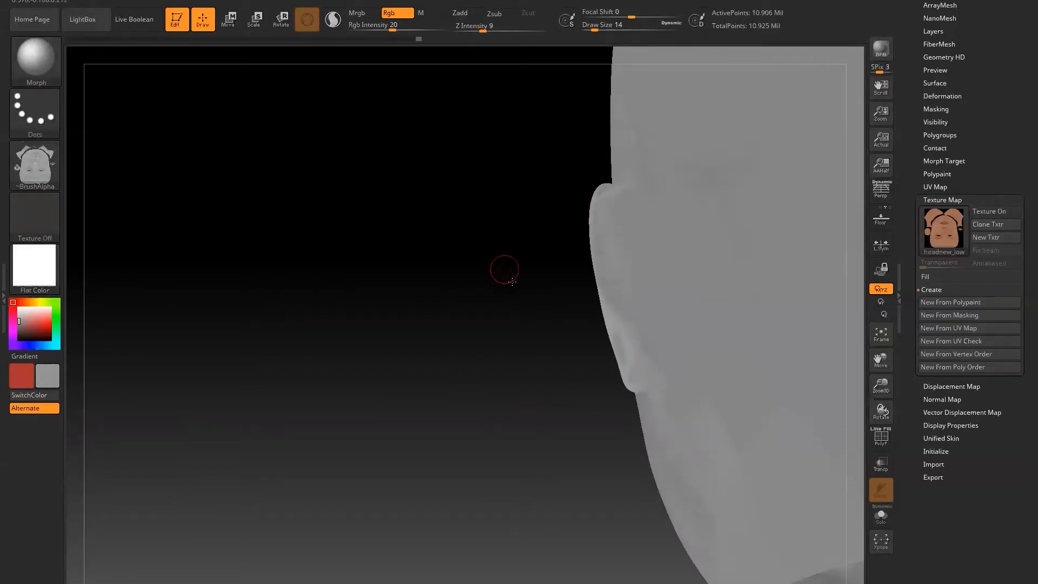
left_click_drag(502, 271, 598, 225)
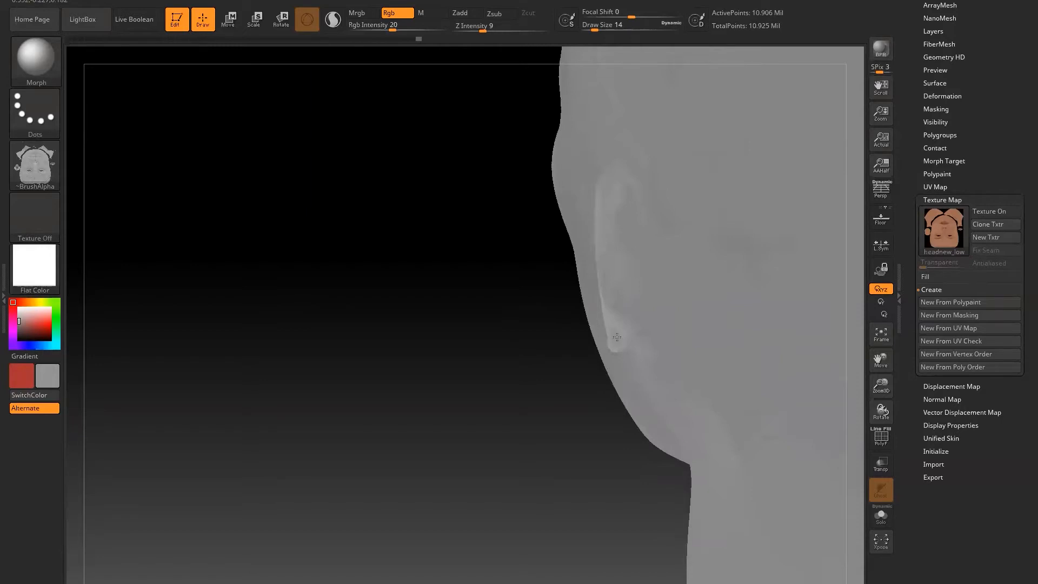
mouse_move(479, 414)
left_mouse_down()
mouse_move(528, 423)
mouse_move(498, 433)
mouse_move(515, 445)
left_mouse_up()
left_click_drag(515, 444, 349, 387, "alt")
mouse_move(30, 320)
left_mouse_down()
mouse_move(506, 403)
mouse_move(505, 415)
left_mouse_up()
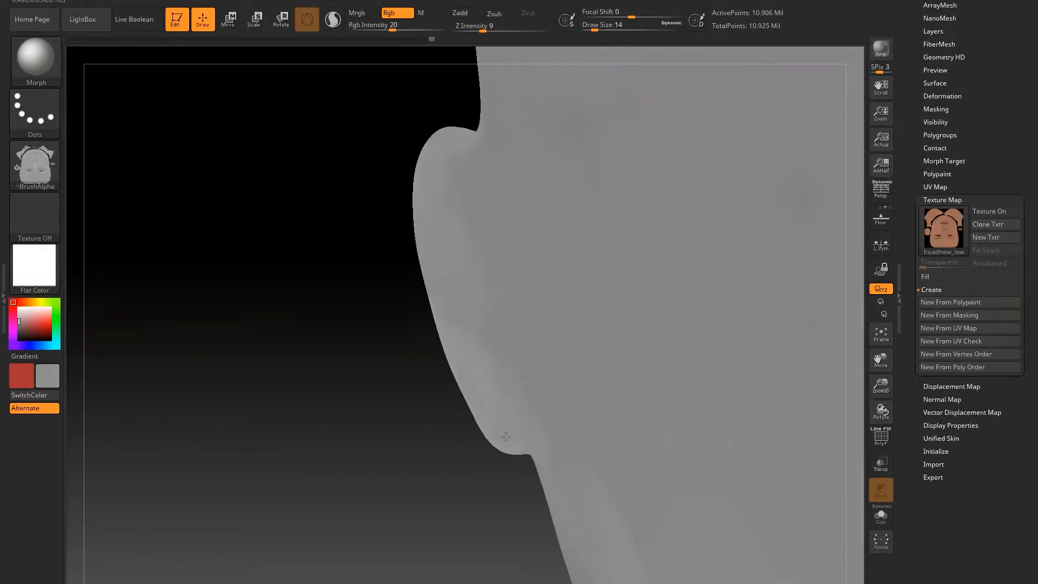
Step: Set the brush to Draw Size 46 and Rgb Intensity 32, and paint out the remaining hairline streak above the ear
key("f")
mouse_move(284, 440)
left_mouse_down()
mouse_move(238, 437)
mouse_move(328, 433)
mouse_move(296, 427)
left_mouse_up()
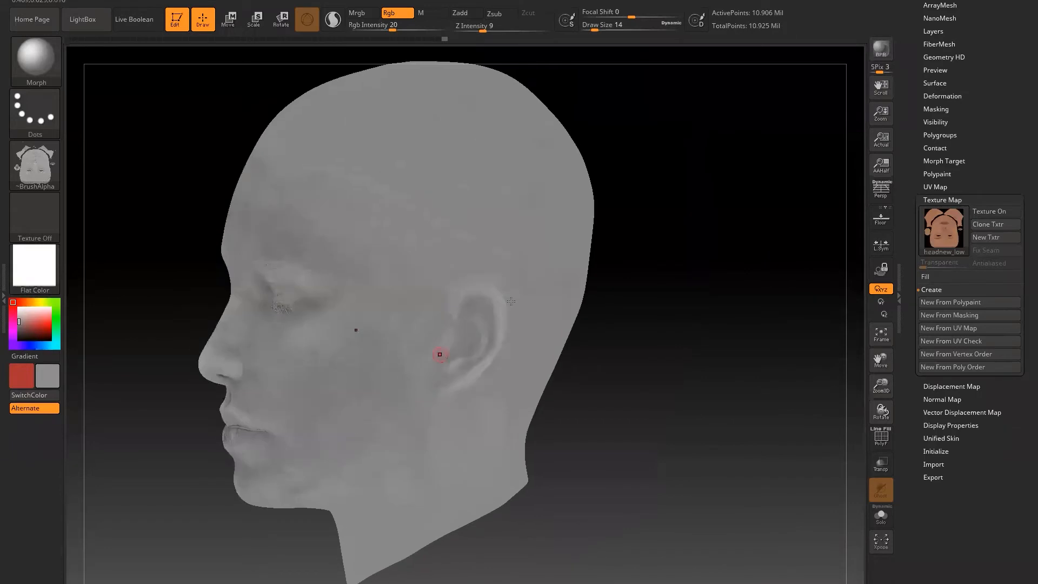
key("bracketright")
key("bracketright")
key("bracketright")
key("bracketright")
left_click(404, 30)
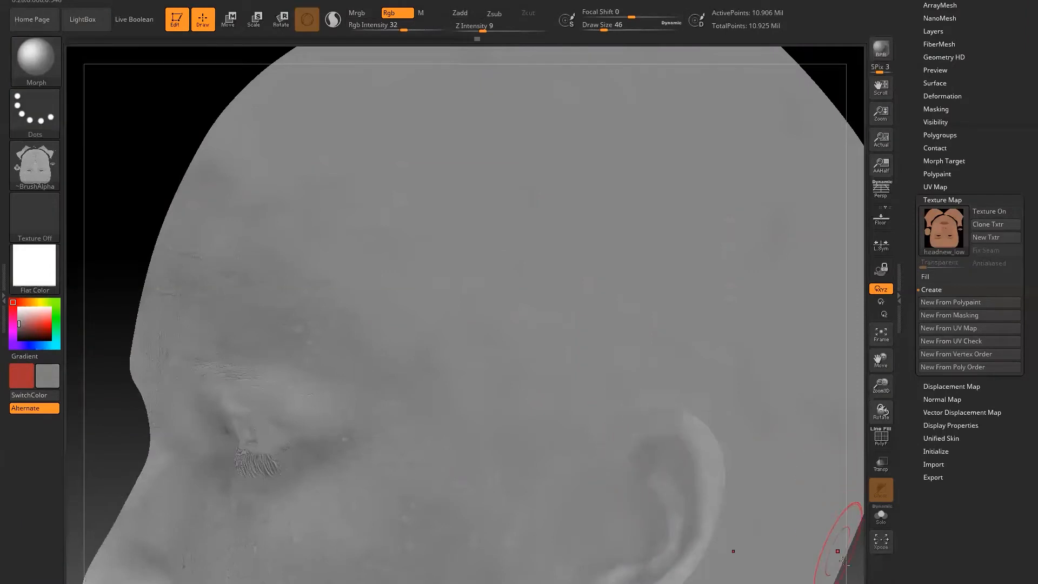
mouse_move(866, 578)
left_mouse_down()
mouse_move(700, 403)
mouse_move(588, 138)
left_mouse_up()
Step: Set the brush to Draw Size 10 and Rgb Intensity 18, and paint grey over the eyelashes below the eye
key("f")
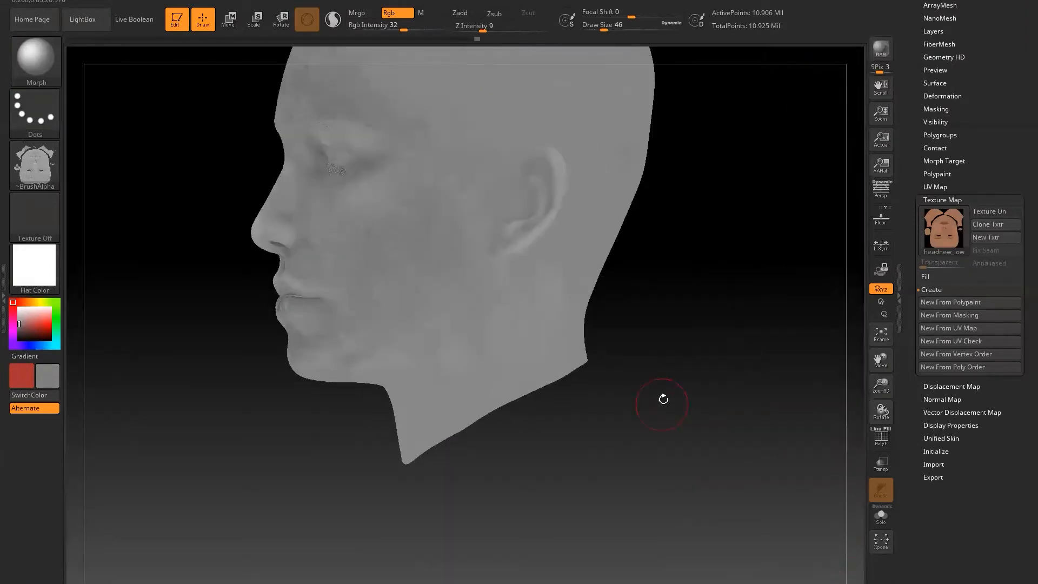
left_click_drag(672, 398, 637, 341)
left_click_drag(707, 320, 887, 296, "alt")
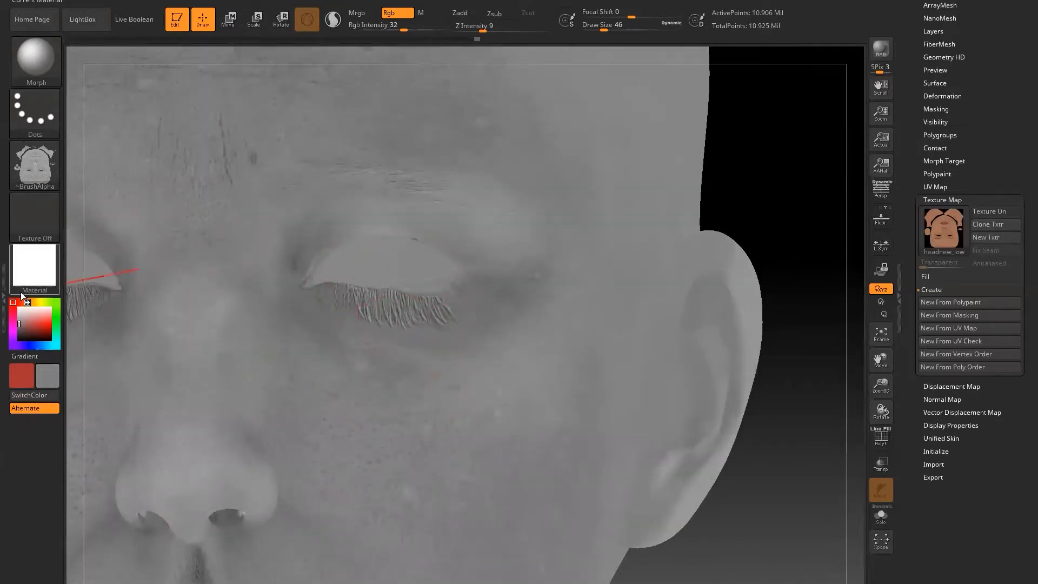
key("bracketleft")
key("bracketleft")
left_click_drag(395, 29, 380, 29)
key("bracketleft")
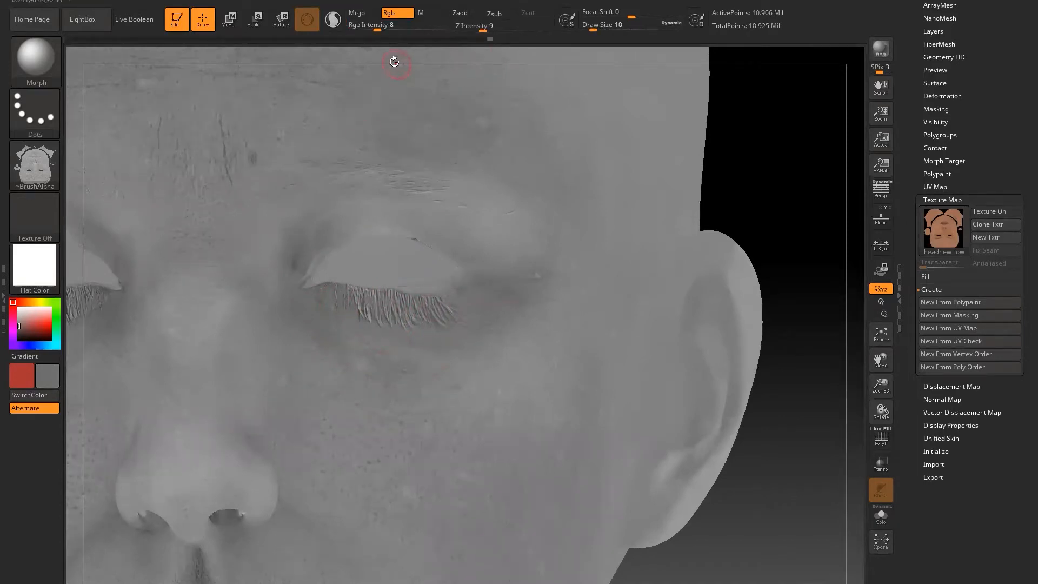
left_click(390, 28)
left_click_drag(432, 300, 442, 295)
left_click_drag(394, 321, 350, 306)
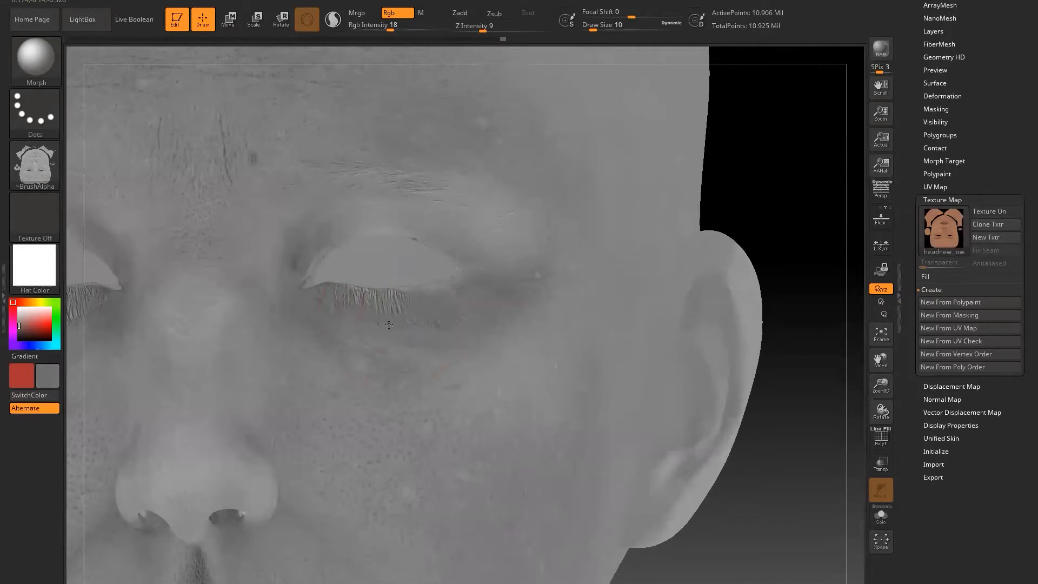
mouse_move(371, 286)
left_mouse_down()
mouse_move(331, 300)
mouse_move(314, 291)
left_mouse_up()
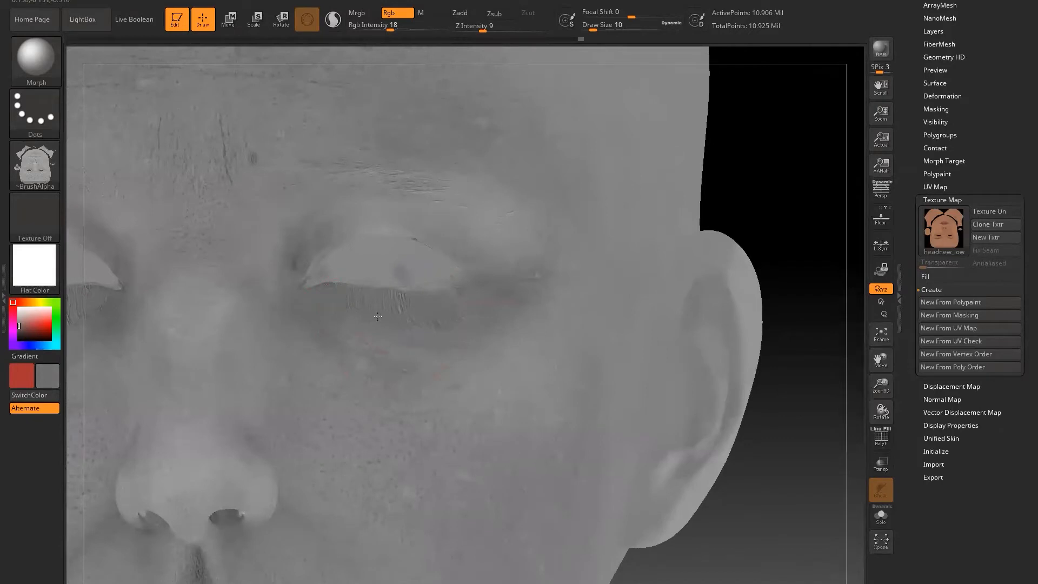
left_click_drag(336, 296, 397, 308)
Step: Raise the Rgb Intensity to 32 and paint out the remaining eyelashes along the lower eyelid
left_click_drag(398, 29, 411, 29)
left_click_drag(333, 301, 320, 301)
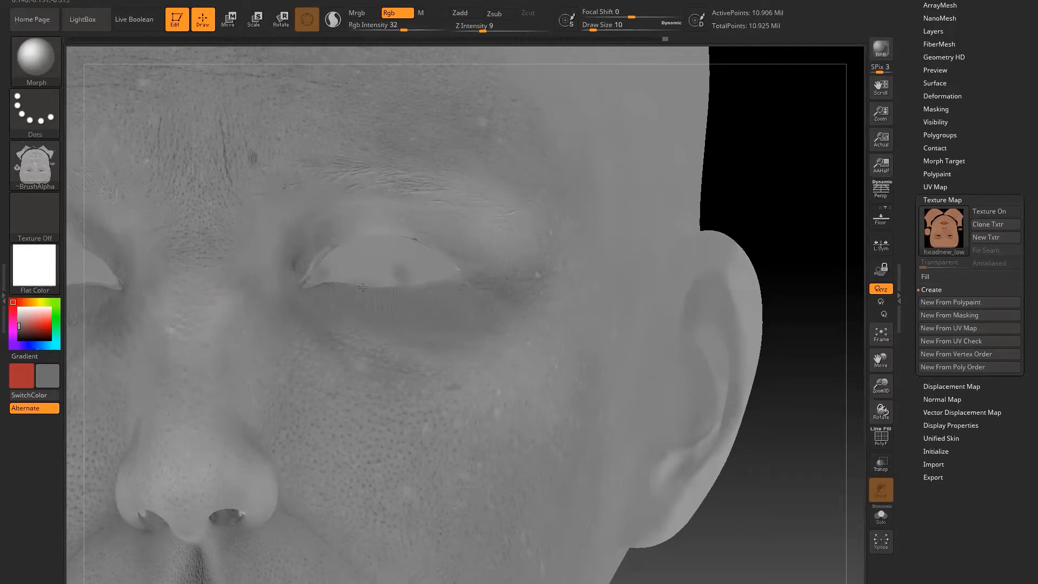
left_click_drag(365, 283, 309, 290)
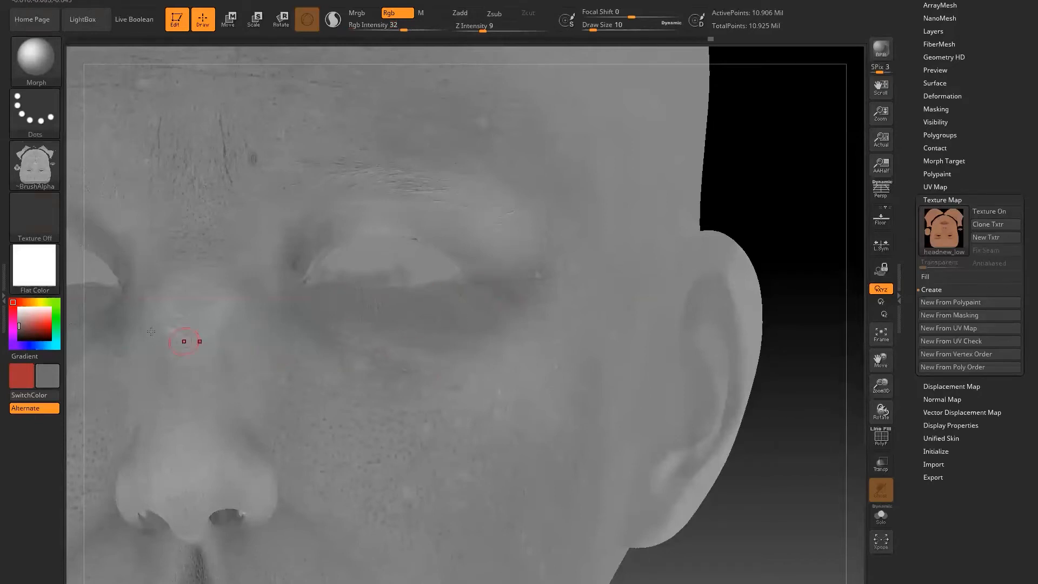
Step: Sample a nearby grey, blend the painted area below the eye at Draw Size 26, and lower the Rgb Intensity to 11
mouse_move(41, 318)
left_mouse_down()
mouse_move(482, 322)
mouse_move(487, 340)
left_mouse_up()
key("]")
key("]")
mouse_move(362, 280)
left_mouse_down()
mouse_move(322, 285)
mouse_move(426, 281)
left_mouse_up()
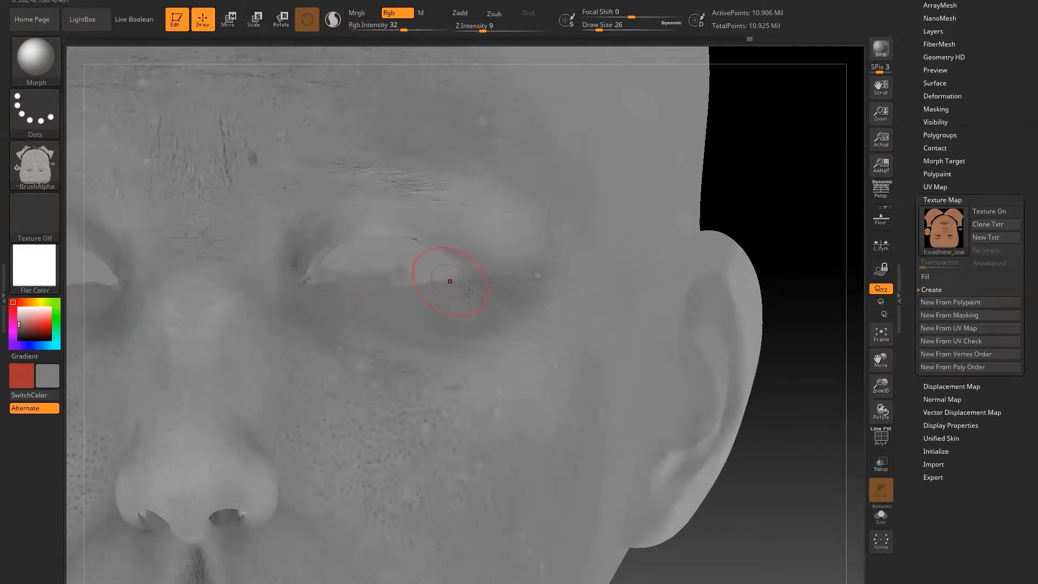
left_click_drag(405, 30, 379, 30)
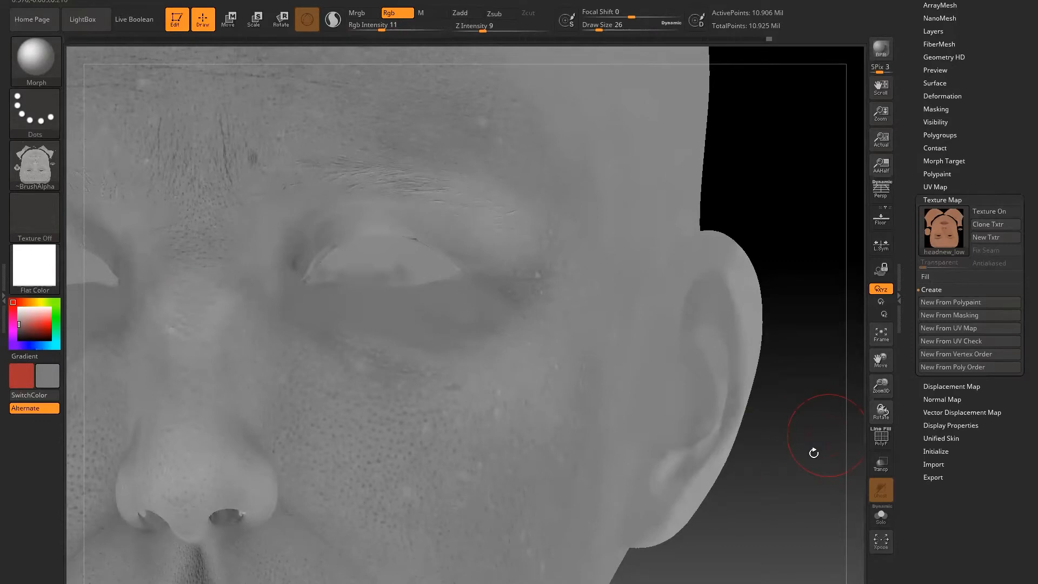
Step: Reduce the brush to Draw Size 10 and soften the dark nostrils with sampled grey
key("f")
left_click_drag(614, 417, 713, 447)
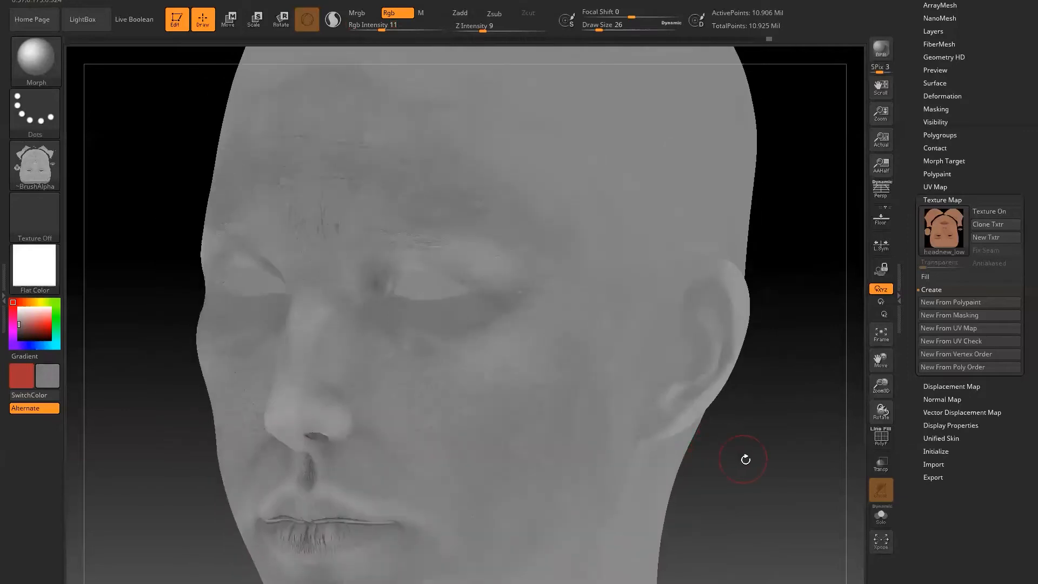
left_click_drag(763, 468, 797, 401)
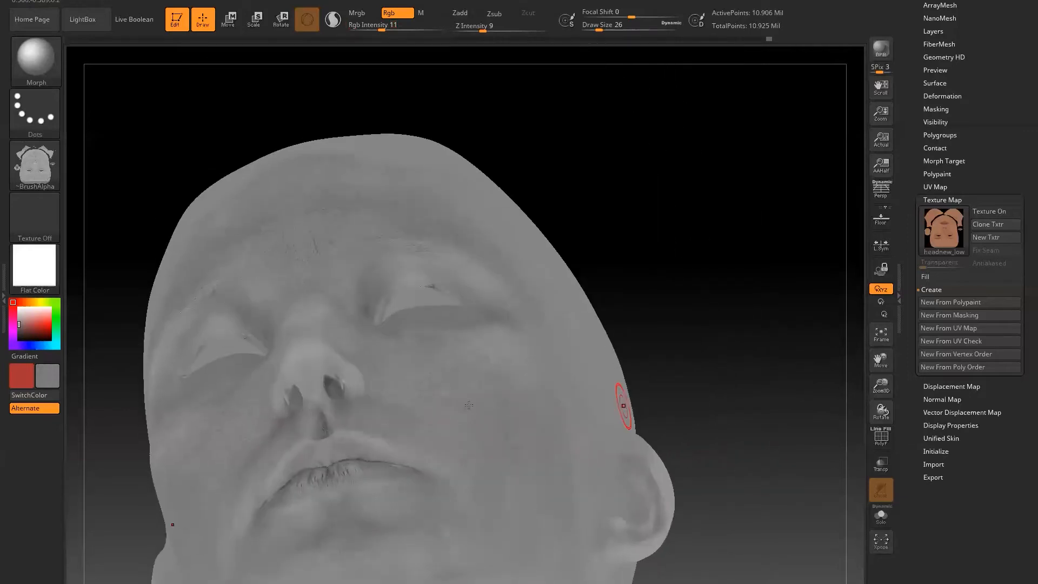
key("c")
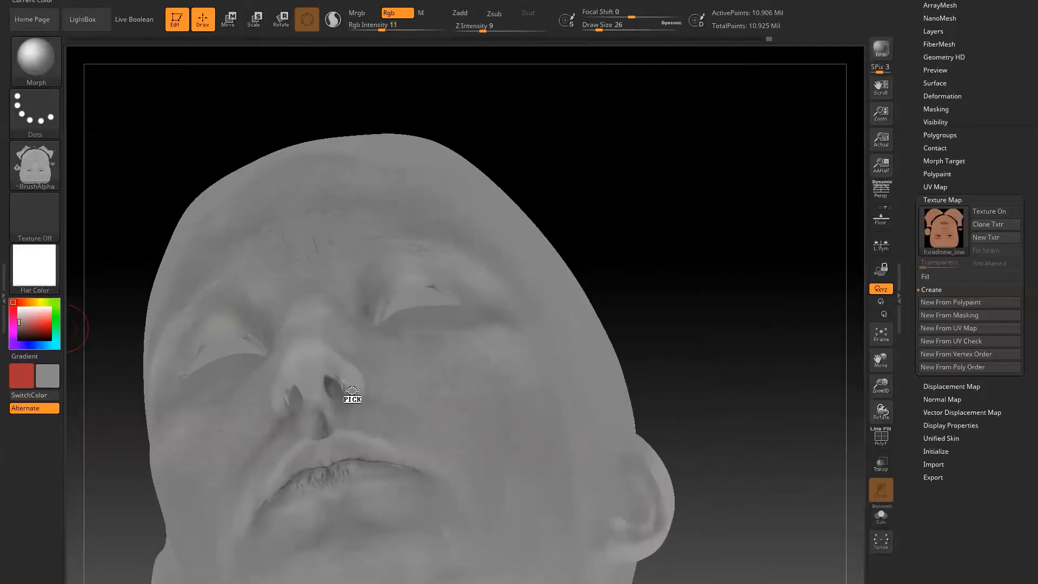
left_click_drag(335, 383, 336, 388)
key("[")
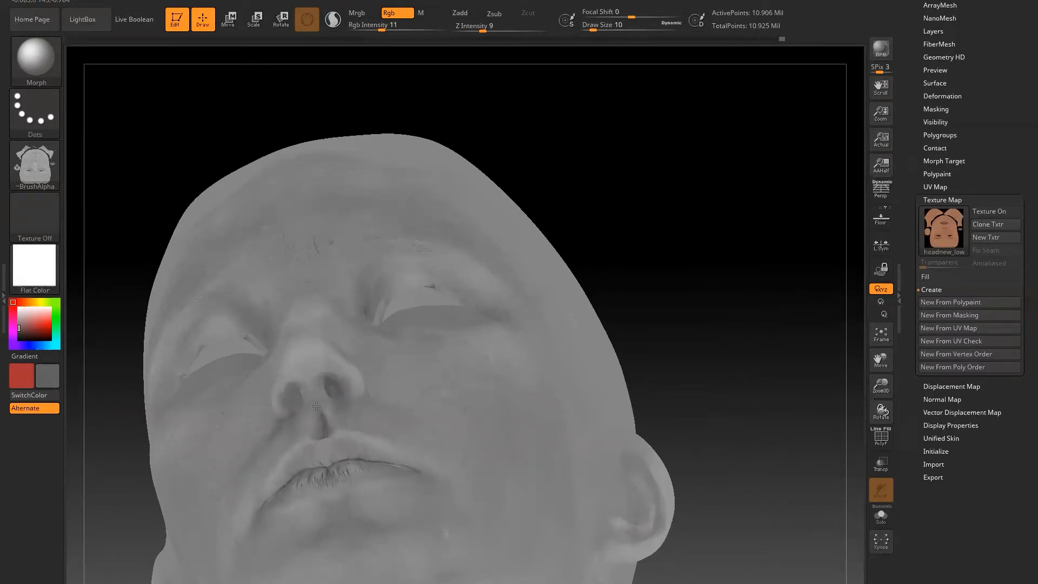
mouse_move(58, 317)
left_mouse_down()
mouse_move(319, 383)
mouse_move(301, 378)
mouse_move(338, 370)
mouse_move(312, 386)
left_mouse_up()
Step: Sample the cheek grey, set Draw Size 46 and Rgb Intensity 7, and blend the dark patches under the eyes
left_click_drag(687, 281, 702, 331, "shift")
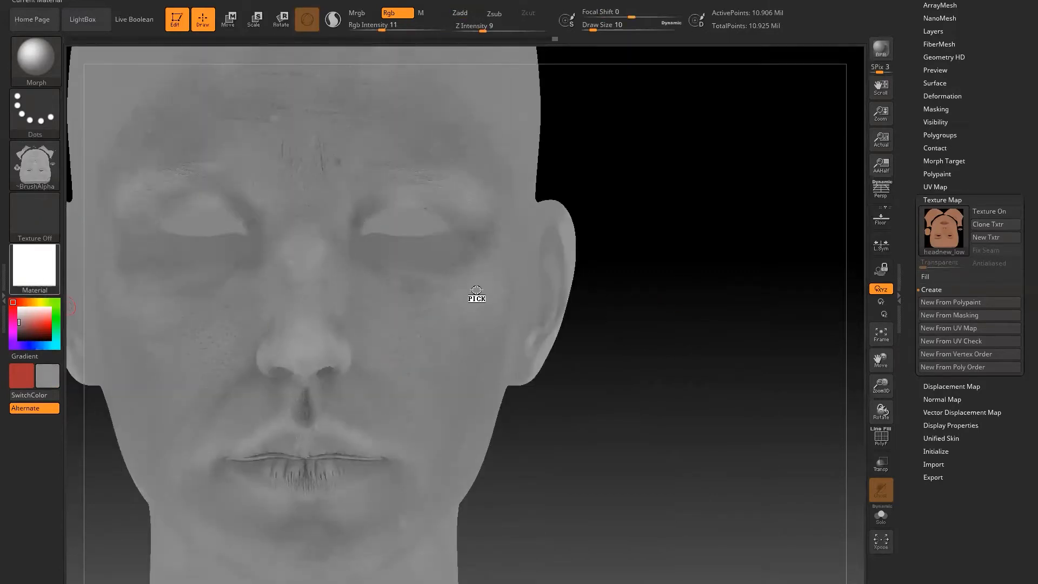
key("bracketright")
key("bracketright")
key("bracketright")
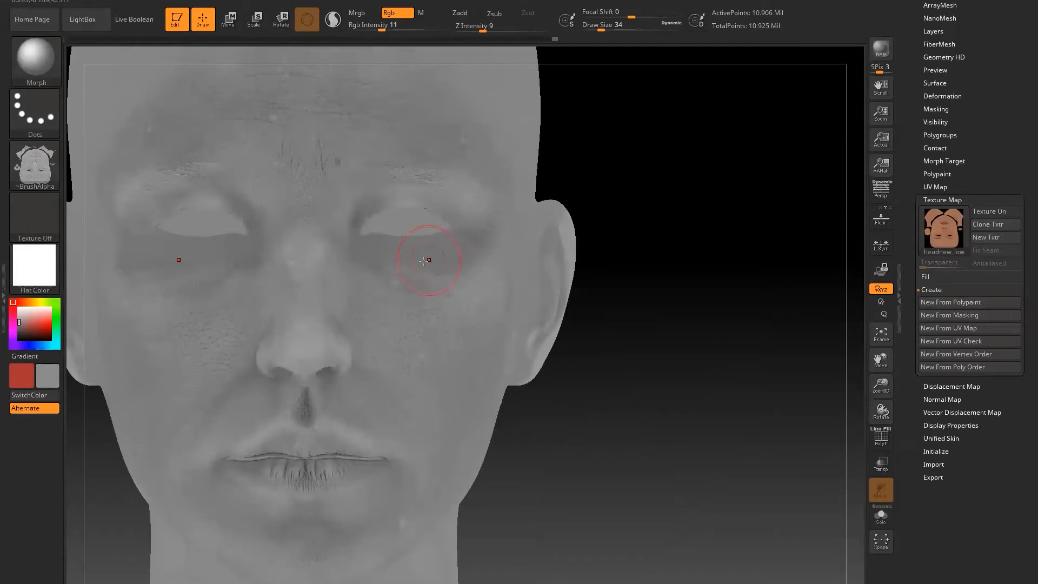
left_click(378, 29)
type("7")
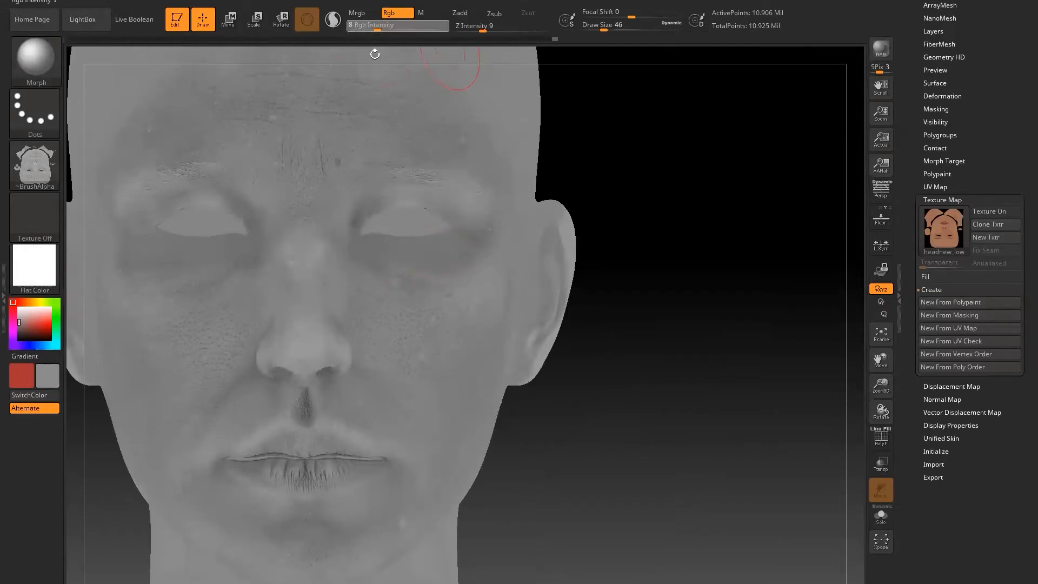
key("Return")
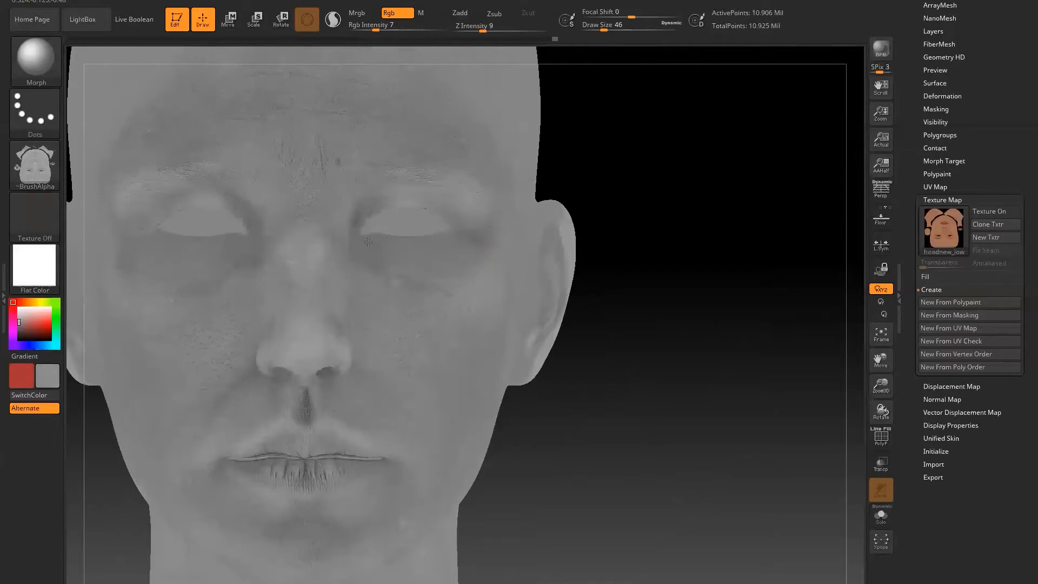
left_click_drag(385, 233, 391, 241)
Step: Reduce the brush to Draw Size 26 and smooth the inner corner of the eye with a sampled darker grey
right_click_drag(713, 358, 607, 352, "ctrl")
left_click_drag(607, 352, 609, 374)
right_click_drag(609, 373, 619, 394, "ctrl")
left_click_drag(618, 394, 580, 374)
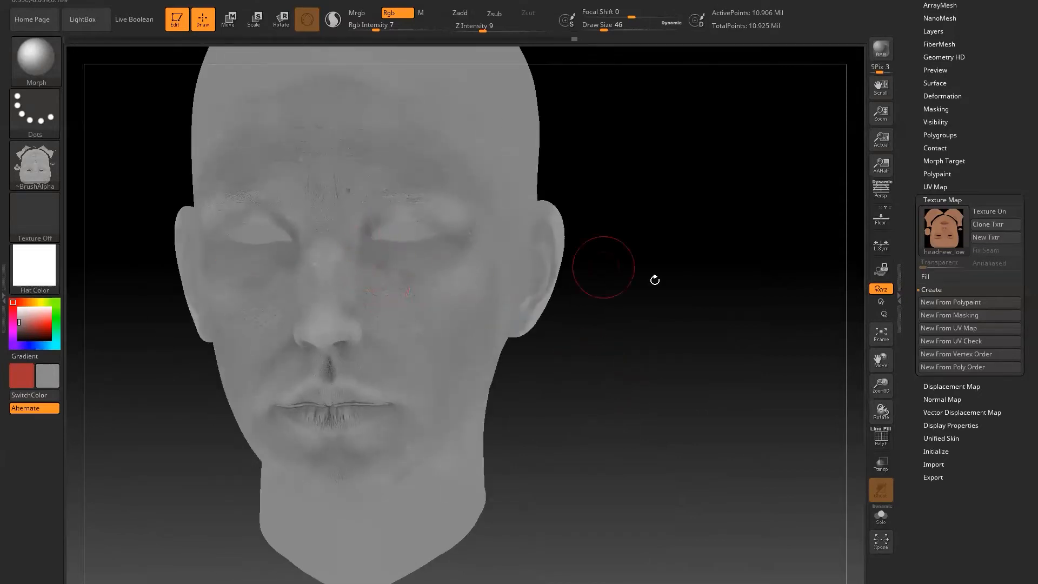
left_click_drag(671, 282, 557, 213)
left_click_drag(726, 196, 598, 224)
right_click_drag(598, 224, 602, 266, "ctrl")
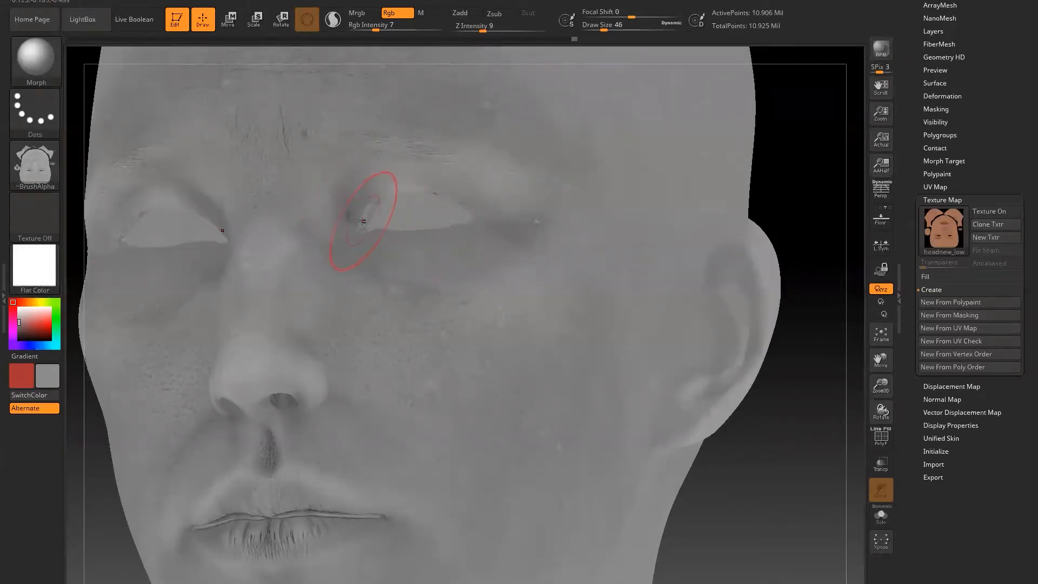
key("bracketleft")
left_click_drag(364, 217, 360, 227)
mouse_move(30, 324)
left_mouse_down()
mouse_move(98, 287)
mouse_move(344, 216)
left_mouse_up()
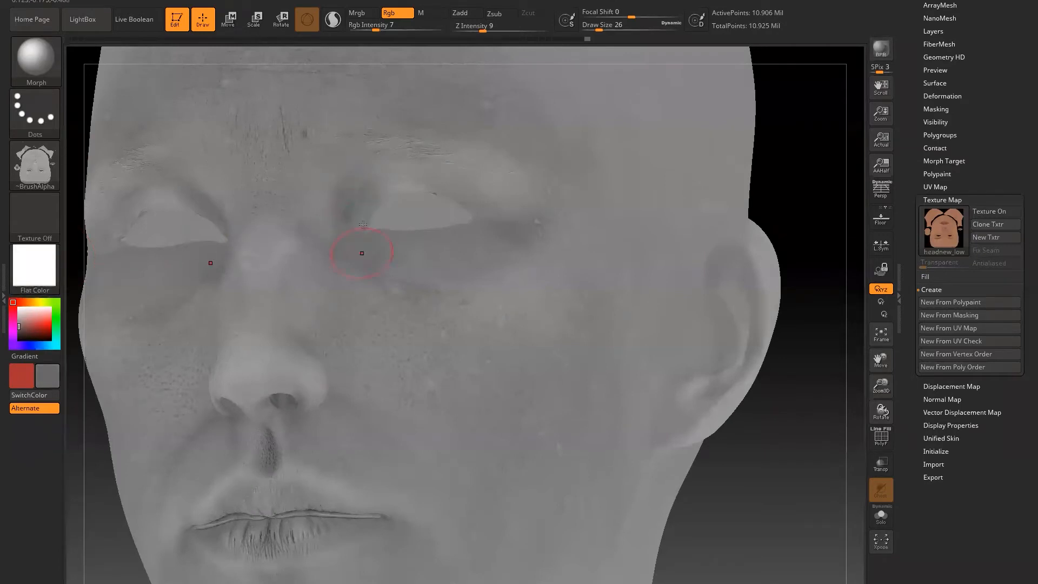
Step: Inspect the eyes from below, touch up the inner corner of the opposite eye with grey, and return to a front view
mouse_move(795, 196)
left_mouse_down()
mouse_move(809, 199)
mouse_move(808, 185)
mouse_move(792, 143)
mouse_move(792, 157)
left_mouse_up()
key("ctrl")
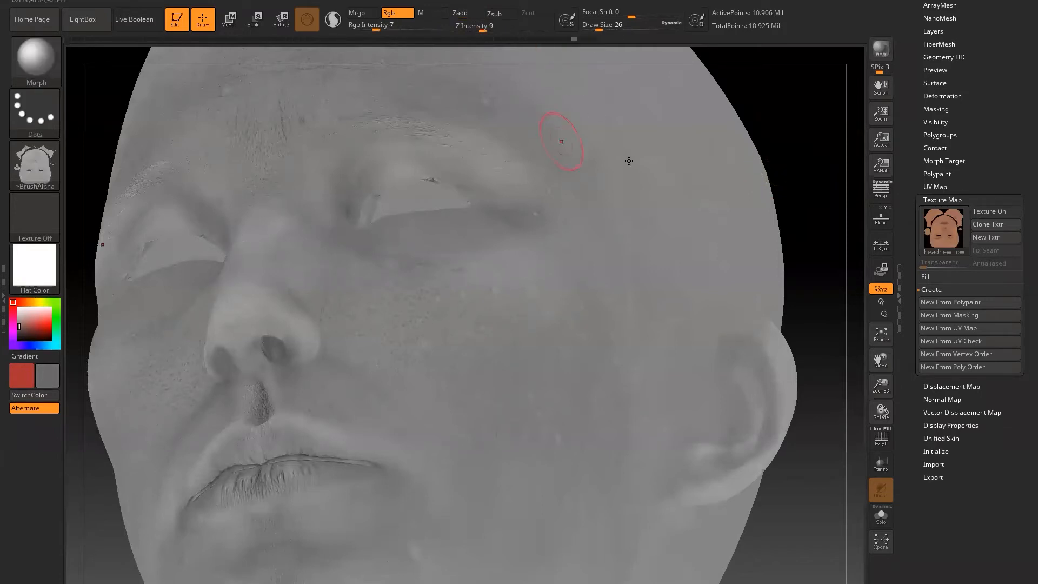
left_click_drag(810, 174, 793, 214)
left_click_drag(825, 160, 833, 188)
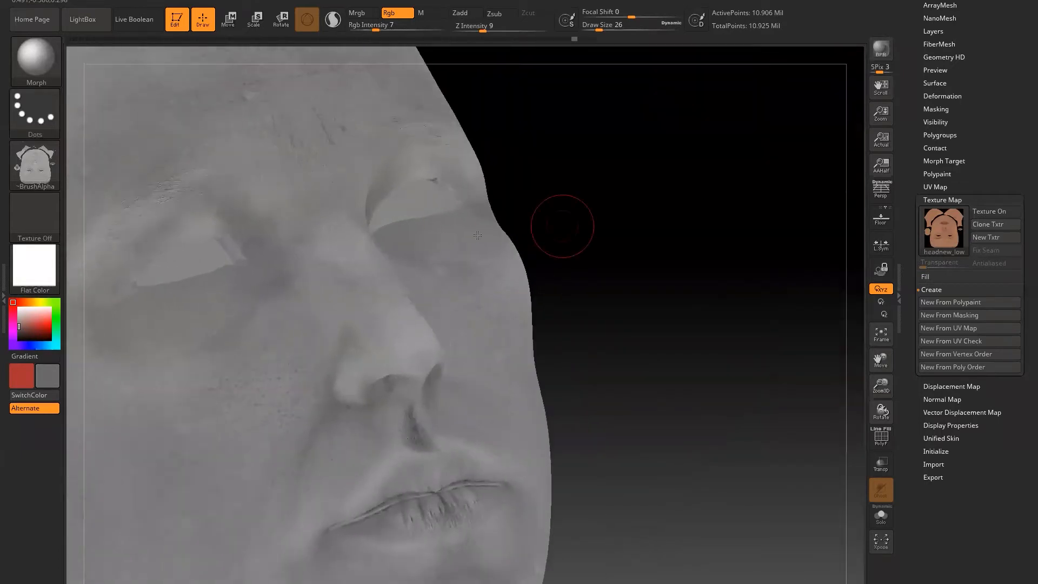
left_click_drag(33, 323, 243, 246)
left_click_drag(674, 209, 858, 240, "alt")
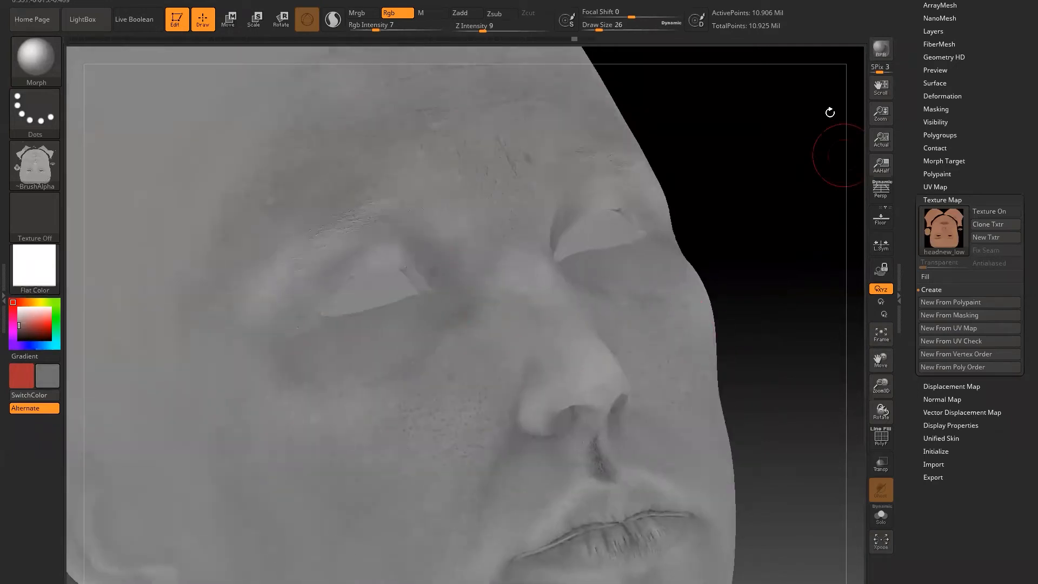
left_click_drag(793, 371, 671, 464)
left_click_drag(656, 429, 683, 446, "alt")
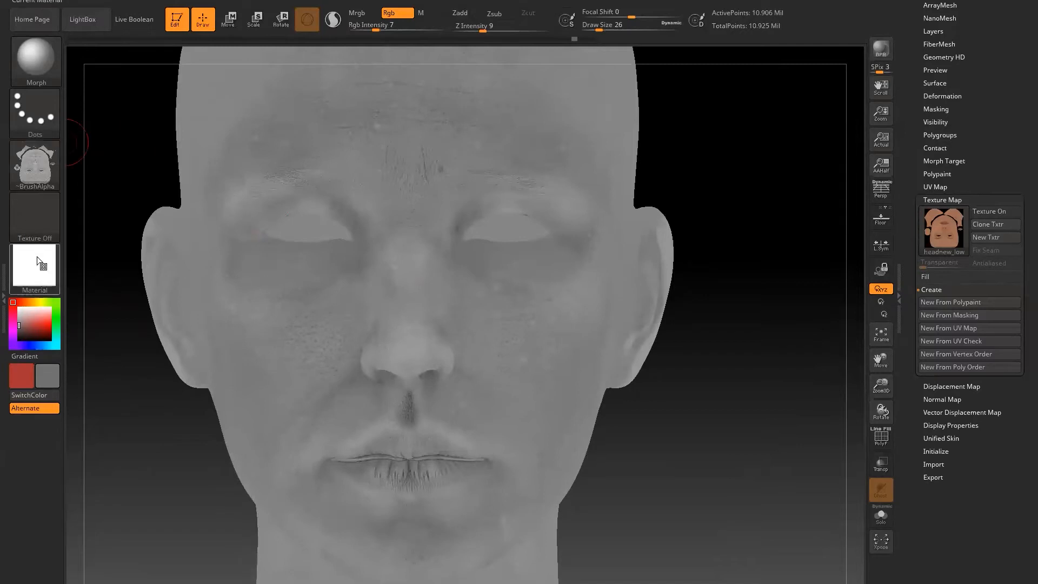
Step: Create a texture map from the head's cleaned polypaint using the Flat Color material, clone the texture, and quick-save the project
mouse_move(49, 264)
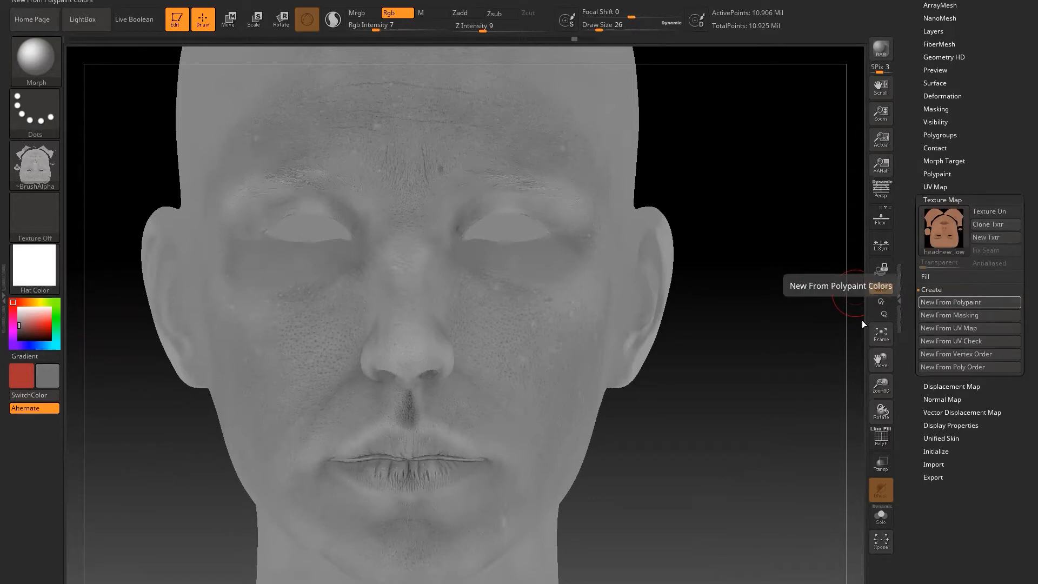
left_click(950, 302)
mouse_move(950, 232)
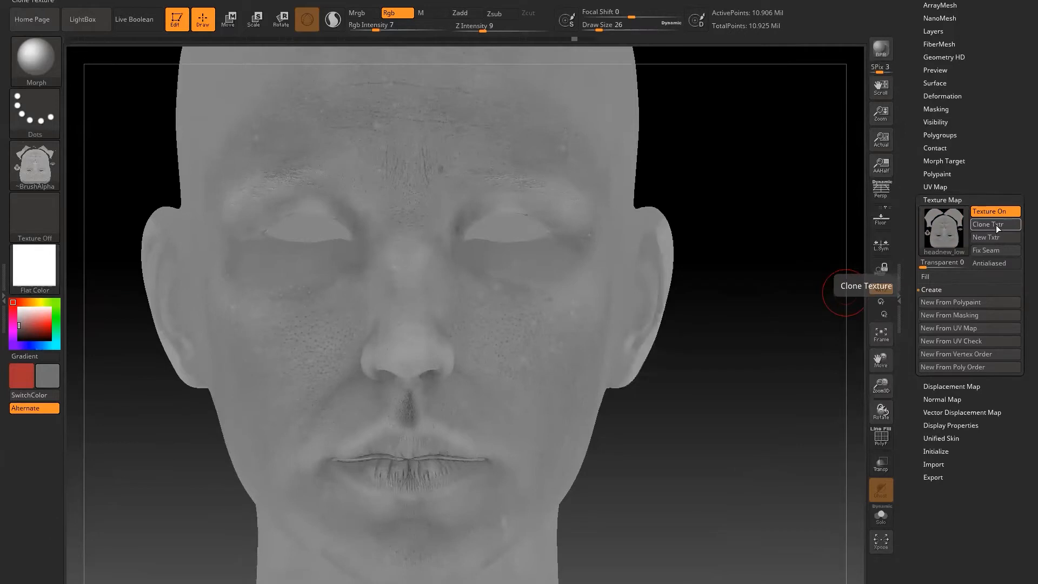
left_click(995, 224)
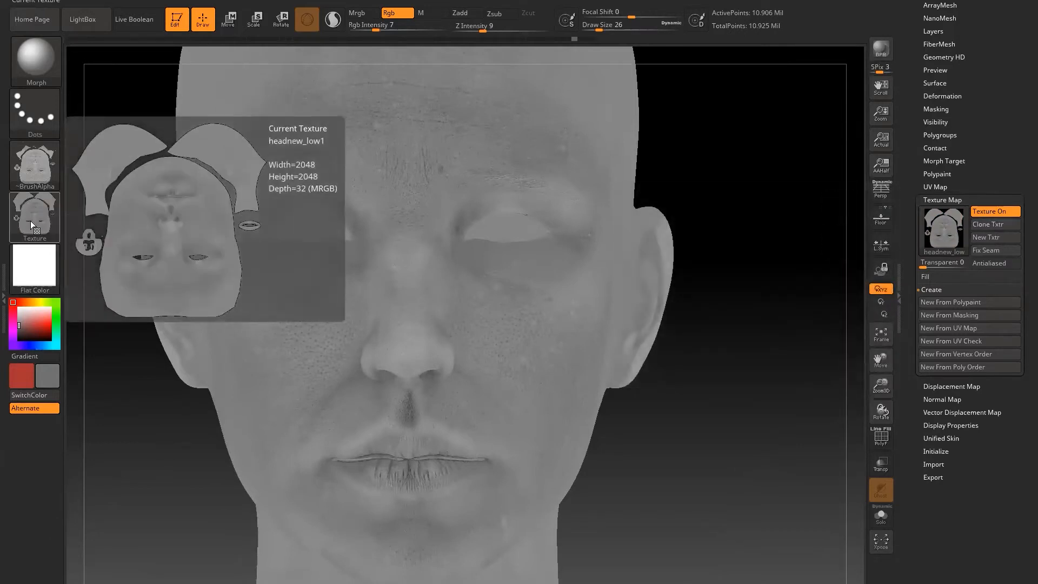
key("x")
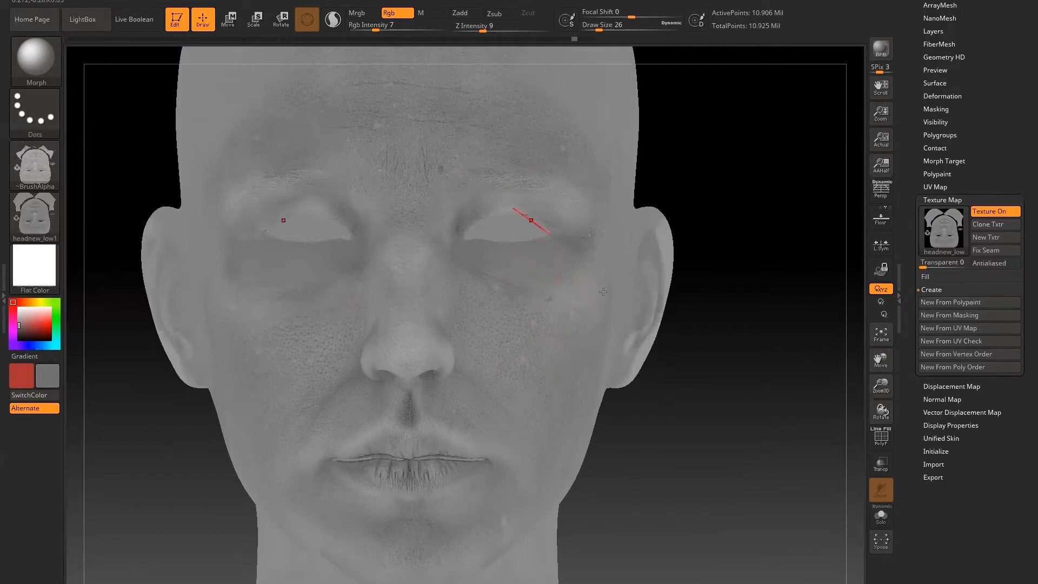
key("ctrl+s")
Step: Make an alpha from the cloned headnew_low1 texture and assign it as the head's displacement map
left_click(948, 386)
left_click(941, 241)
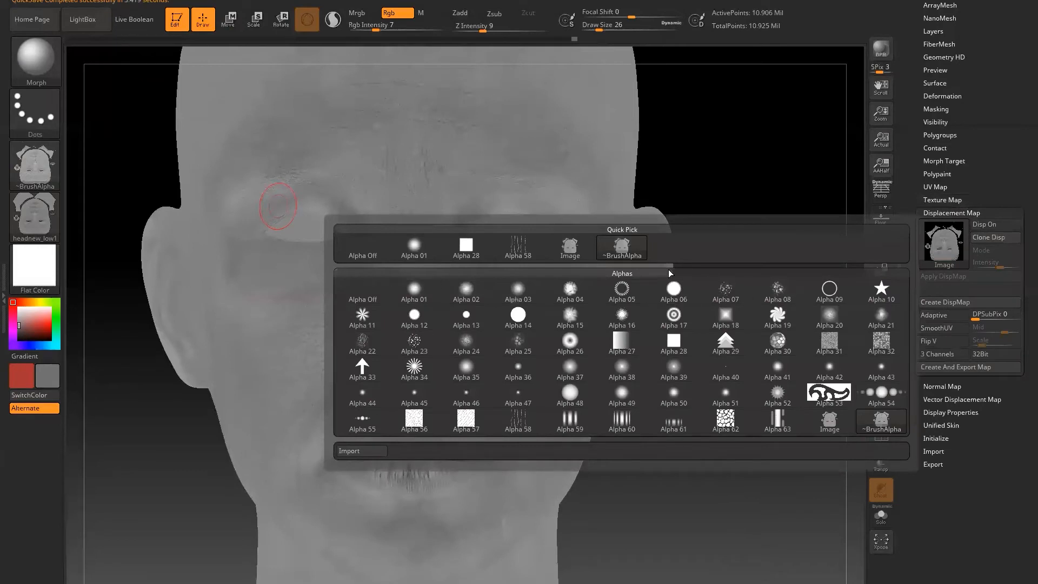
left_click(621, 249)
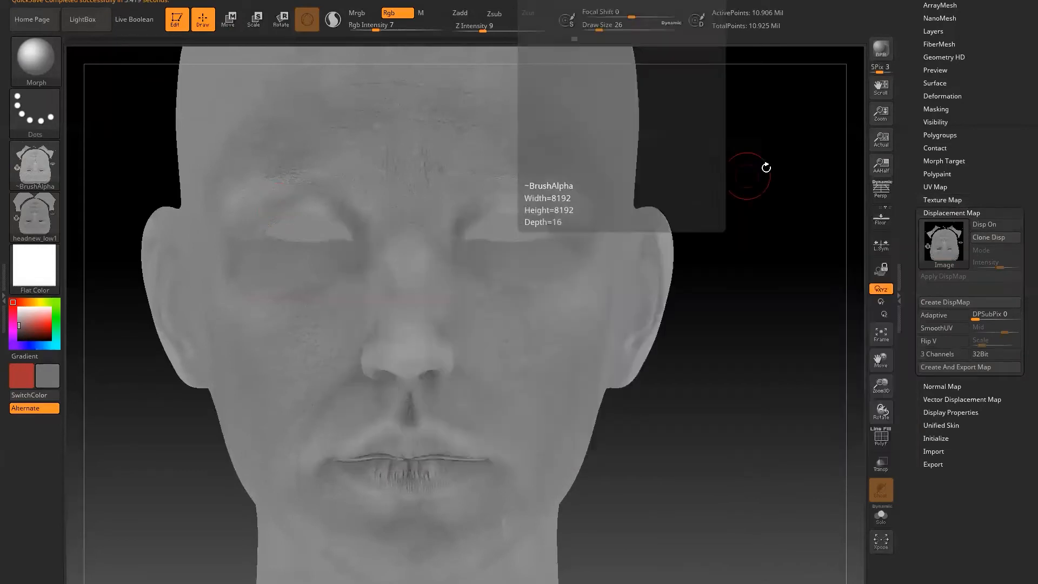
left_click(21, 219)
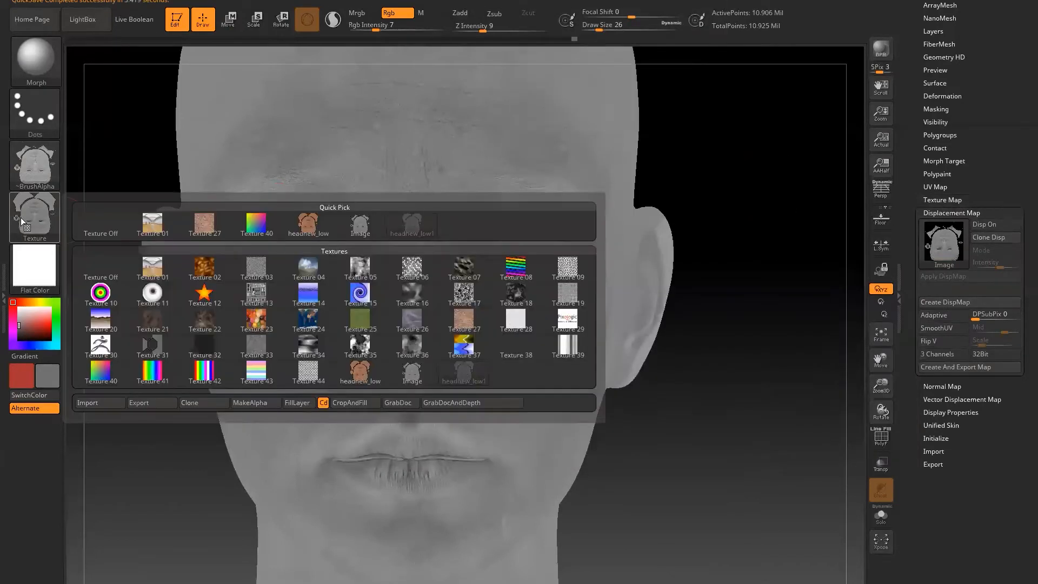
left_click(254, 403)
mouse_move(29, 170)
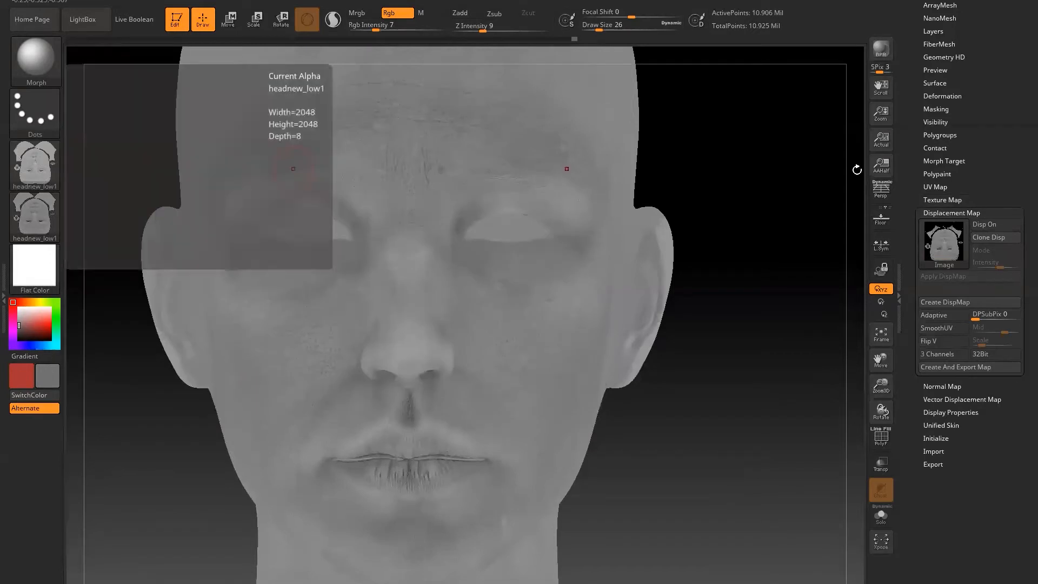
left_click(943, 244)
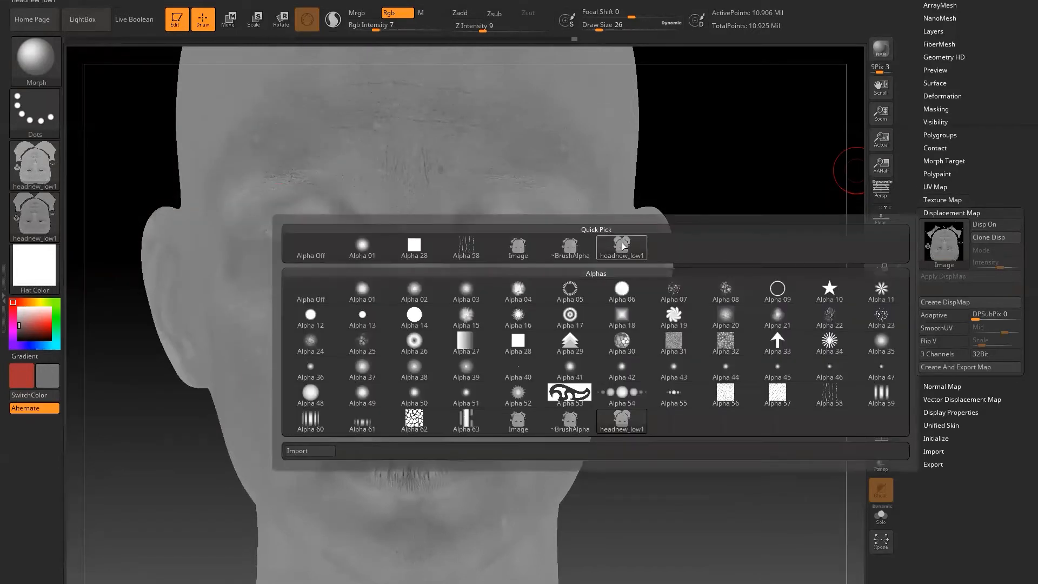
mouse_move(624, 247)
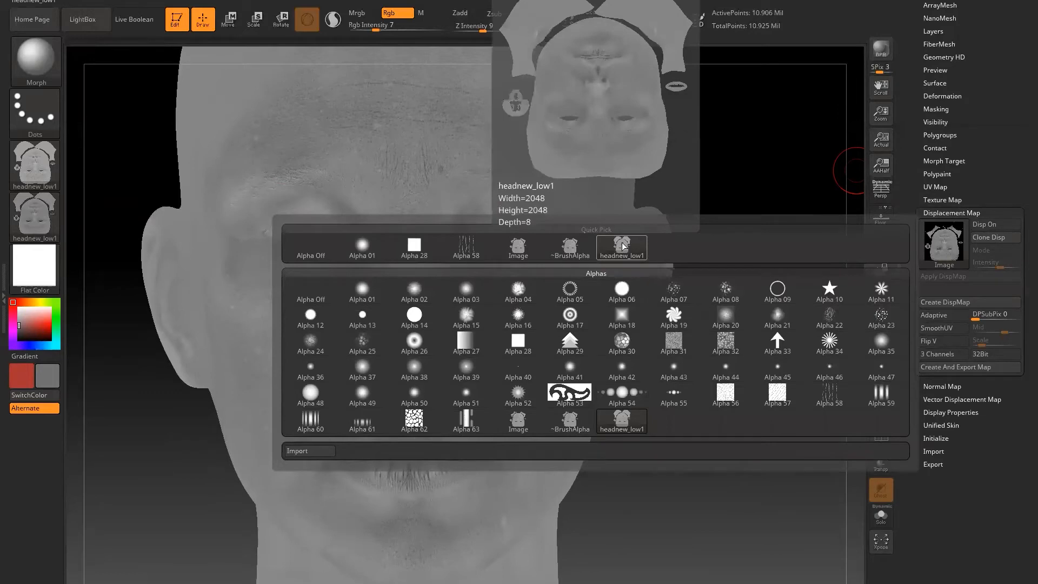
left_click(621, 247)
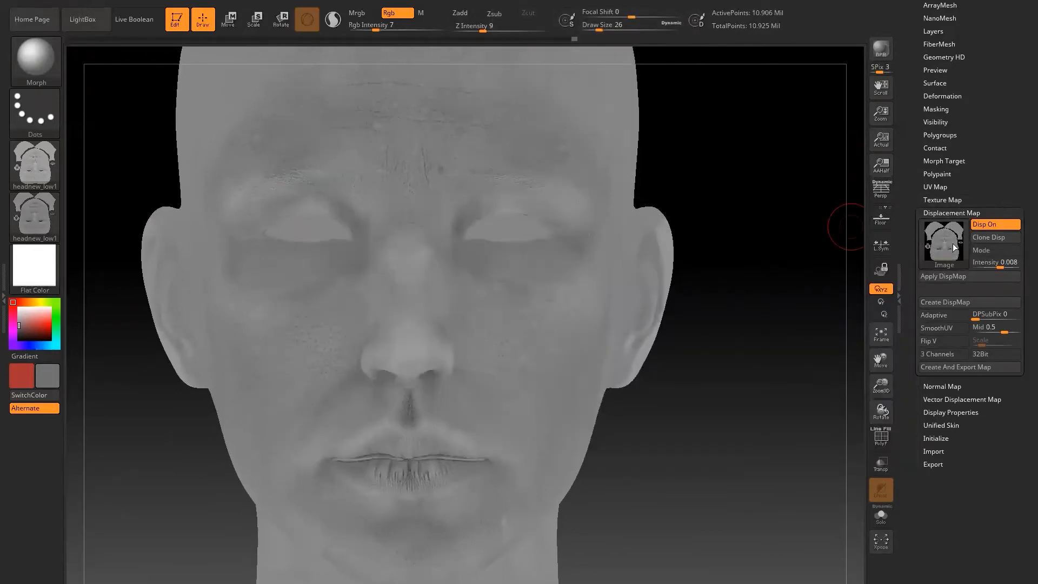
Step: Switch the head's material to SkinShade4 and examine the displacement detail on the face from several angles
left_click(35, 265)
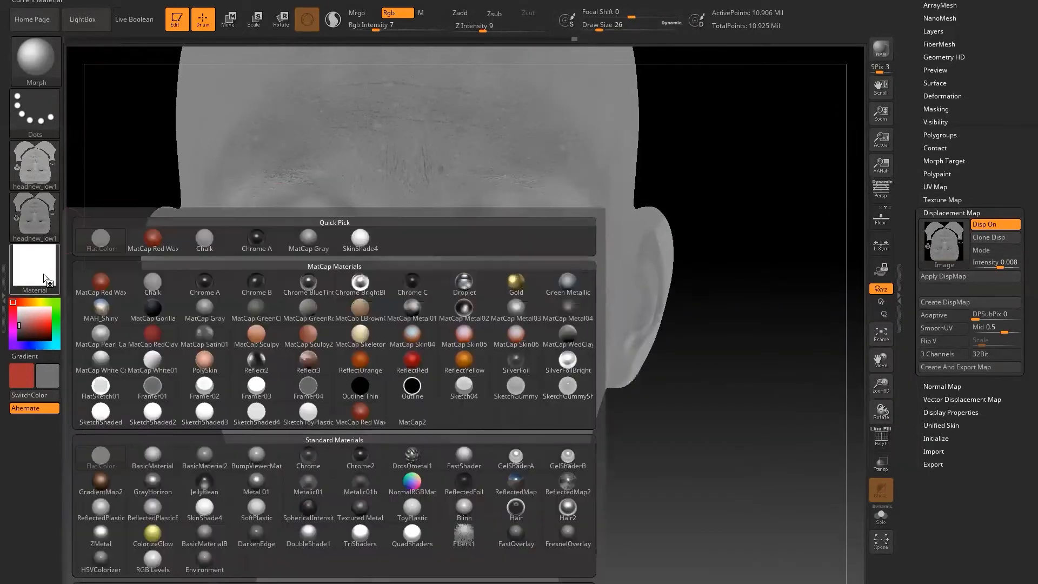
left_click(358, 241)
left_click_drag(660, 424, 725, 398)
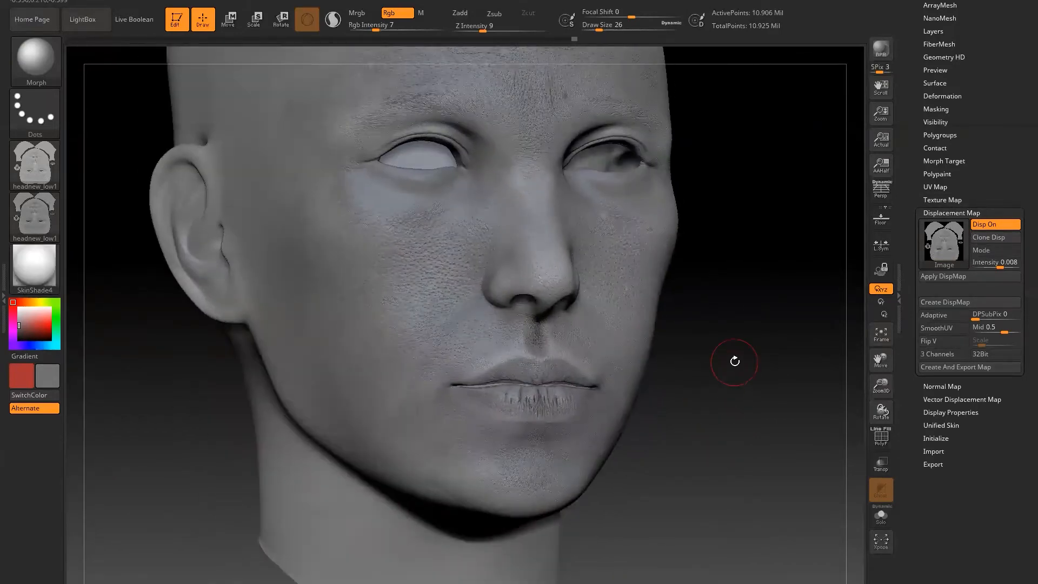
left_click_drag(731, 362, 854, 307)
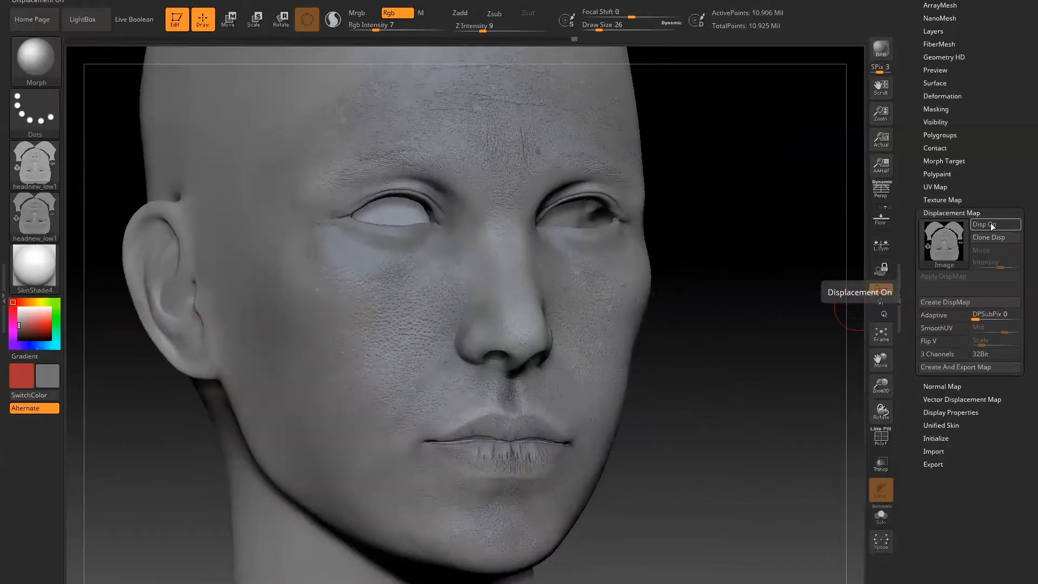
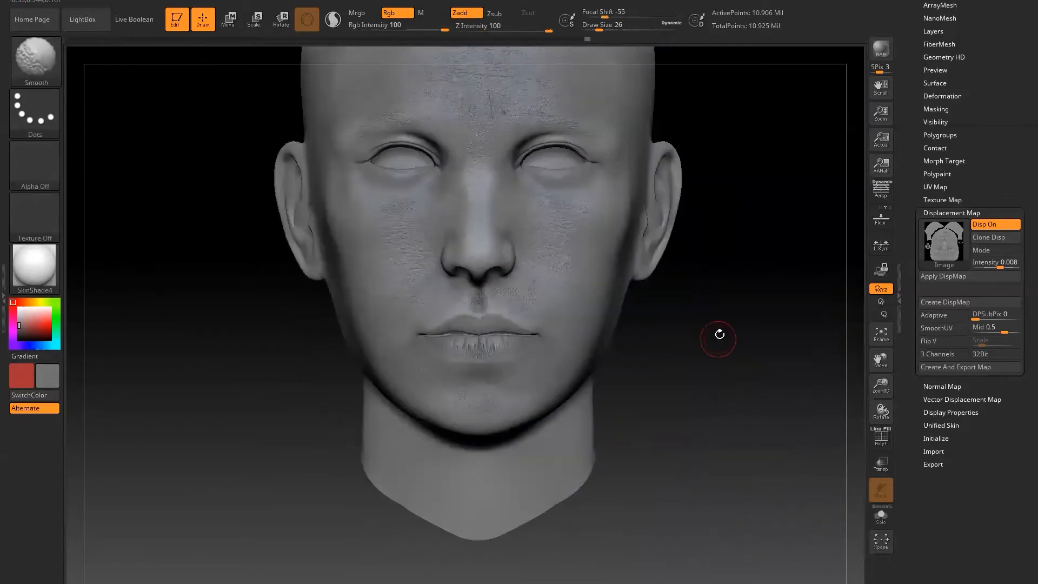
left_click_drag(720, 338, 737, 449)
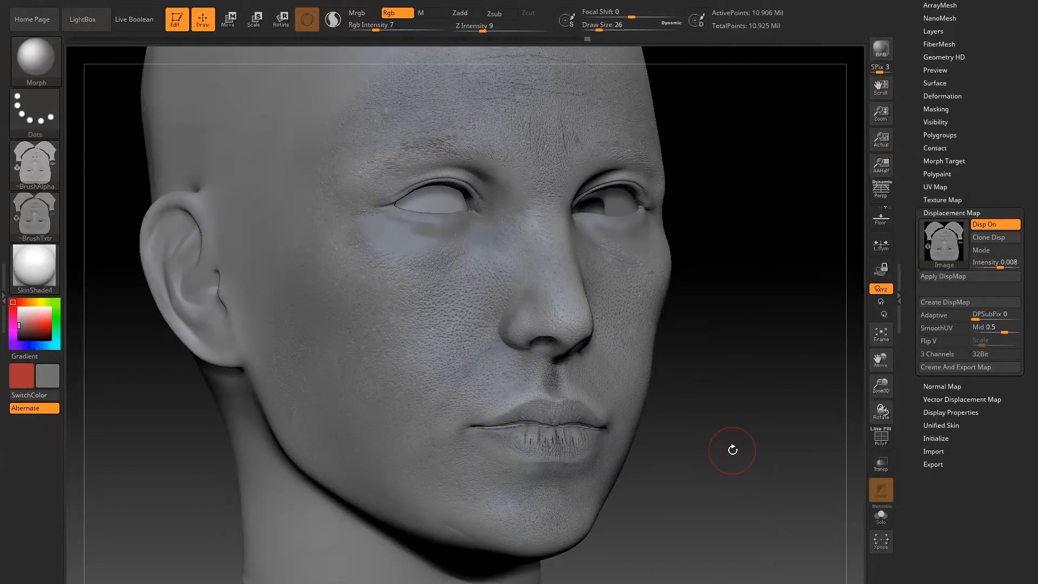
left_click_drag(735, 450, 708, 432, "alt")
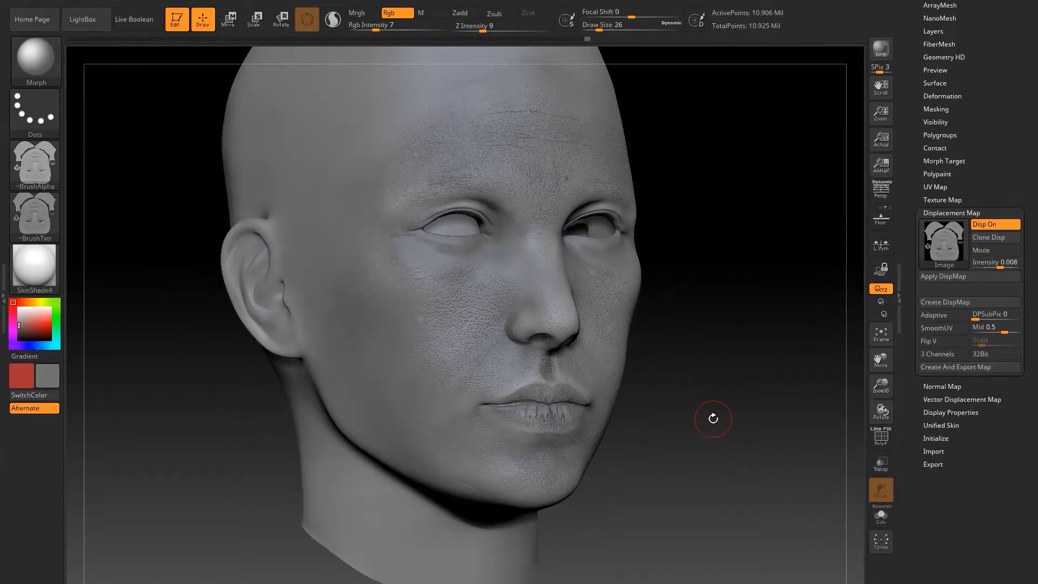
left_click_drag(706, 397, 675, 401)
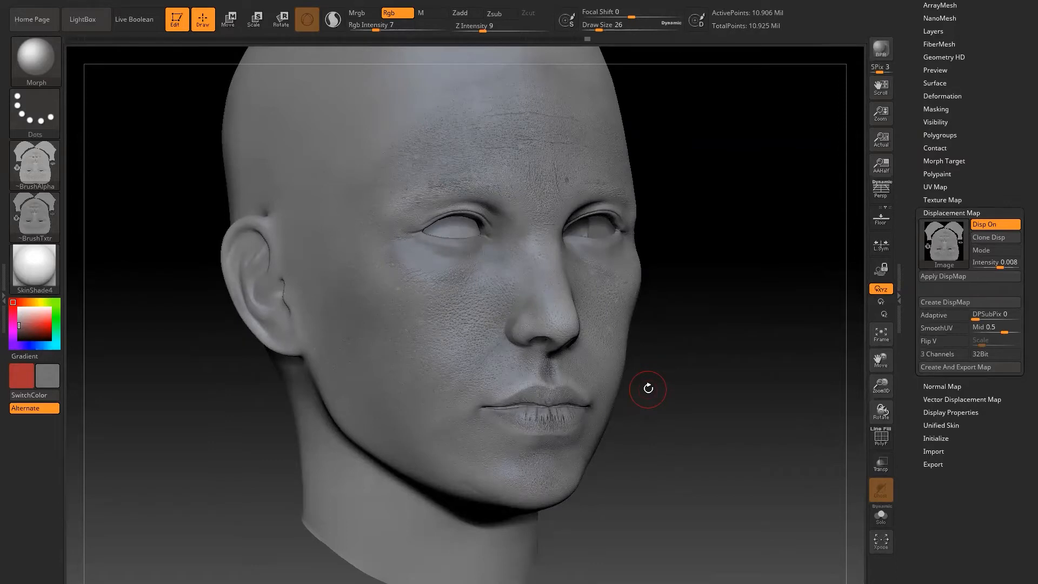
Step: Start ZWrap and compare the textured face with the target head up close in the point selection stage
scroll(916, 141, "up", 2)
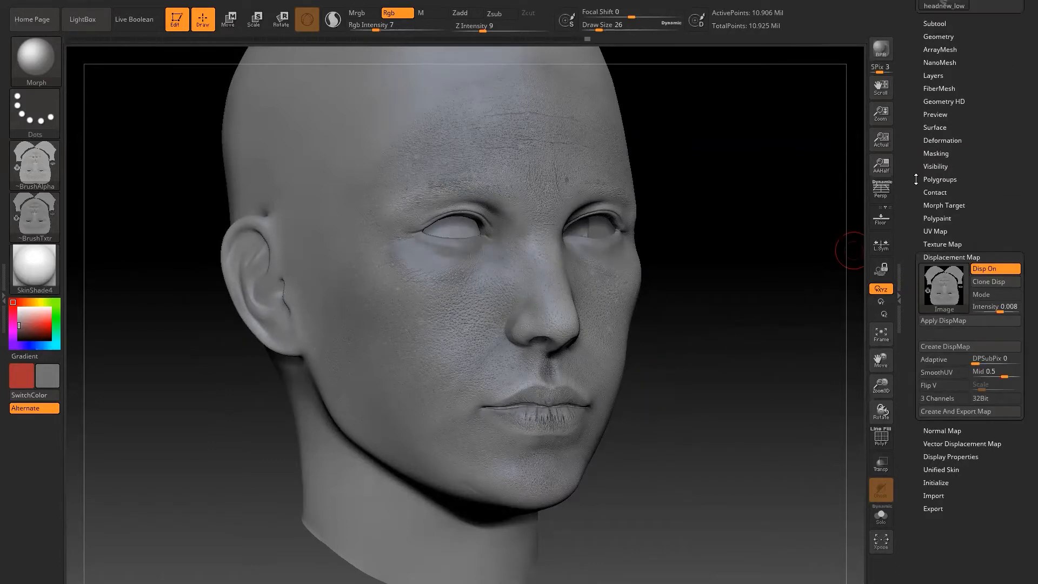
left_click(635, 3)
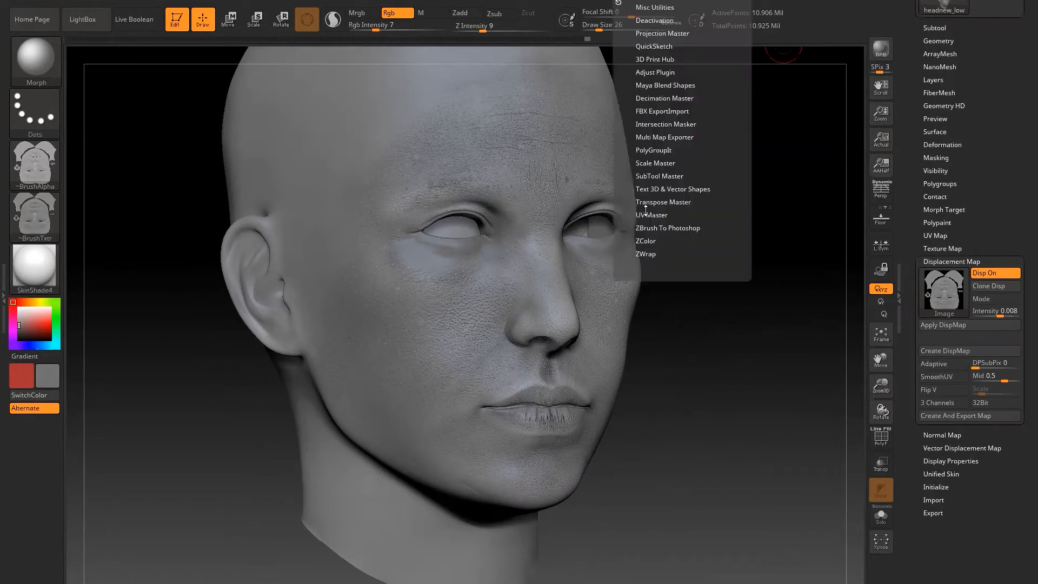
left_click(648, 253)
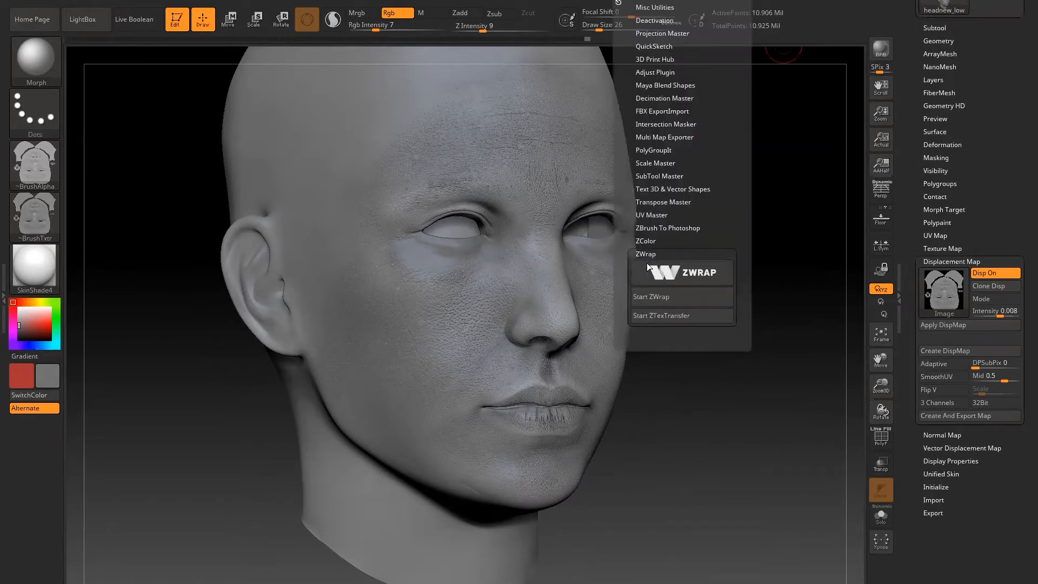
left_click(666, 297)
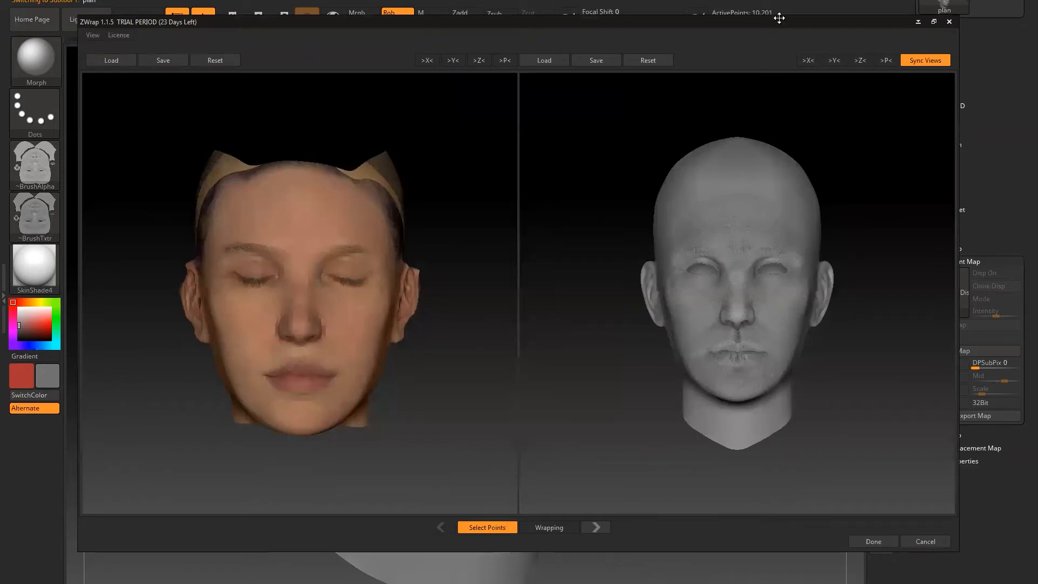
left_click_drag(760, 20, 724, 39)
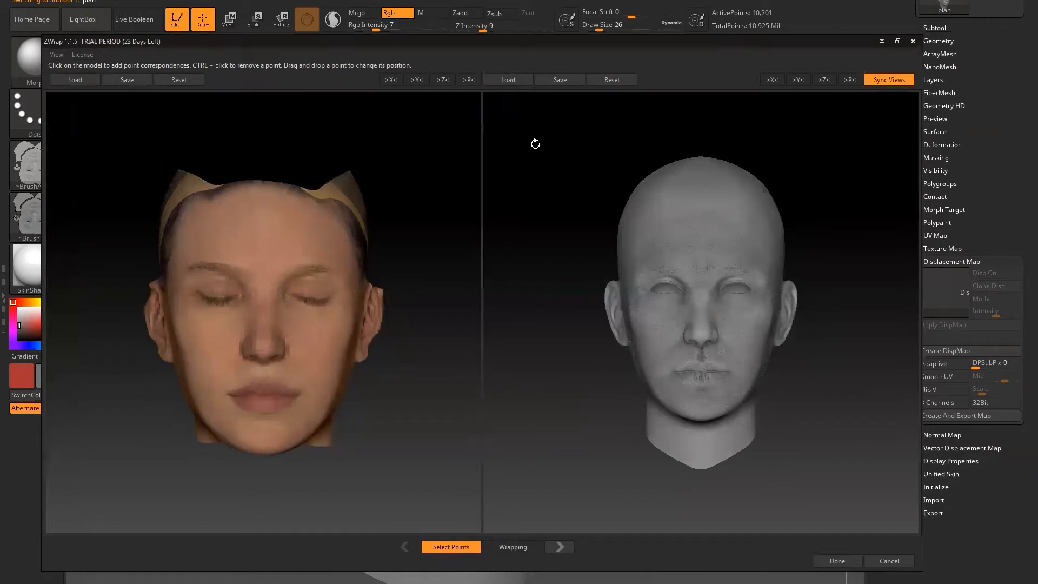
left_click(624, 295)
left_click_drag(589, 331, 565, 354)
left_click_drag(385, 398, 543, 418, "alt")
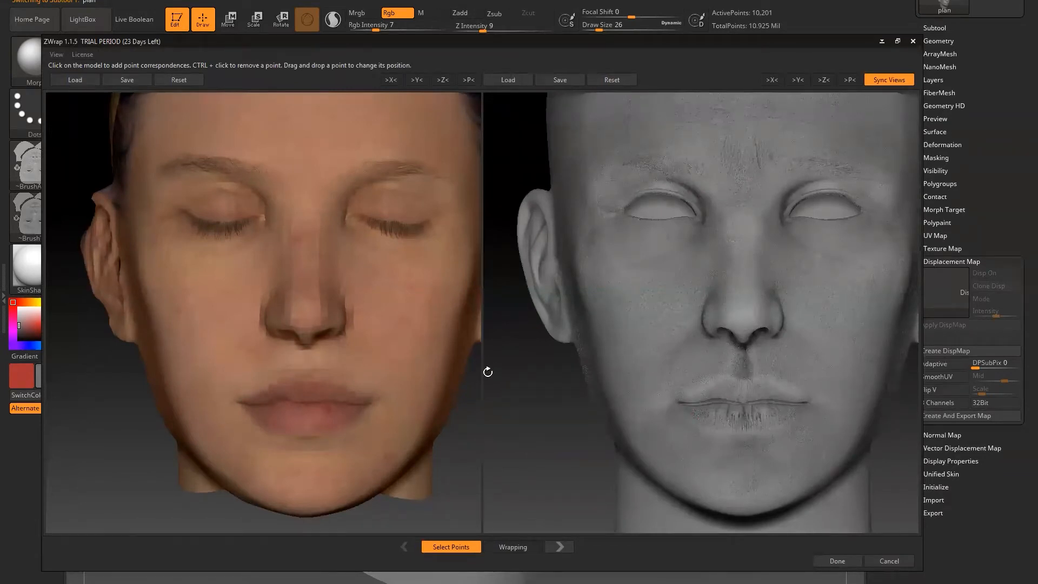
left_click(742, 433)
left_click(438, 422)
Step: Examine the face mesh overlaid on the head in ZWrap's wrapping stage and finish the ZWrap session
left_click(538, 550)
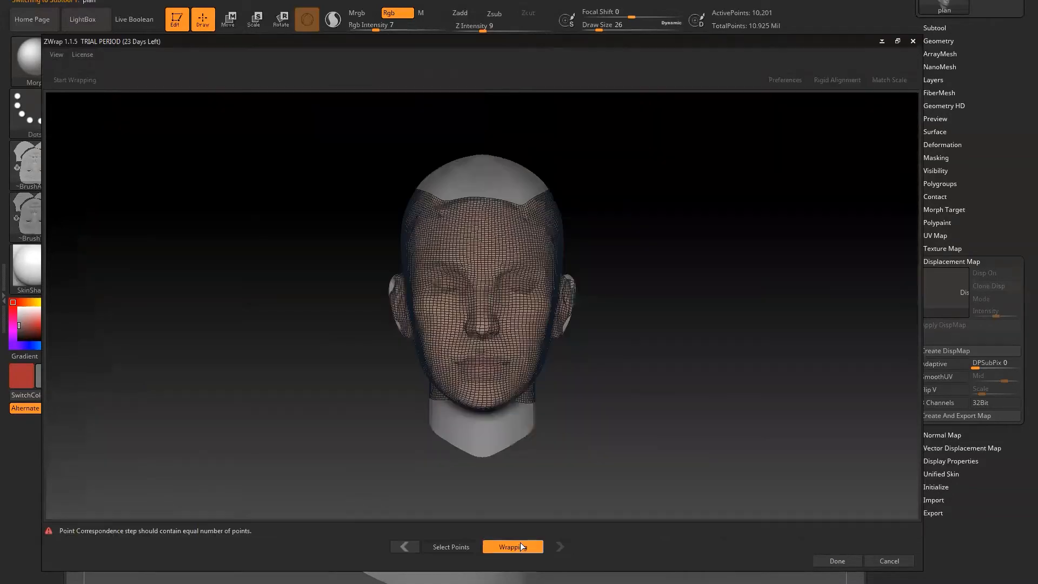
left_click_drag(636, 363, 542, 370)
left_click_drag(257, 303, 393, 304)
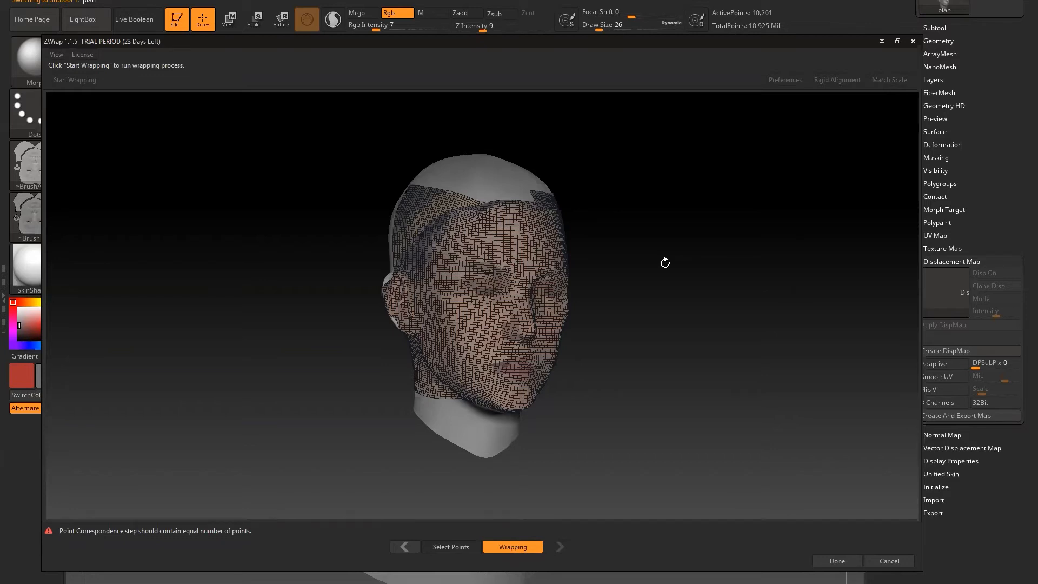
left_click_drag(584, 41, 548, 15)
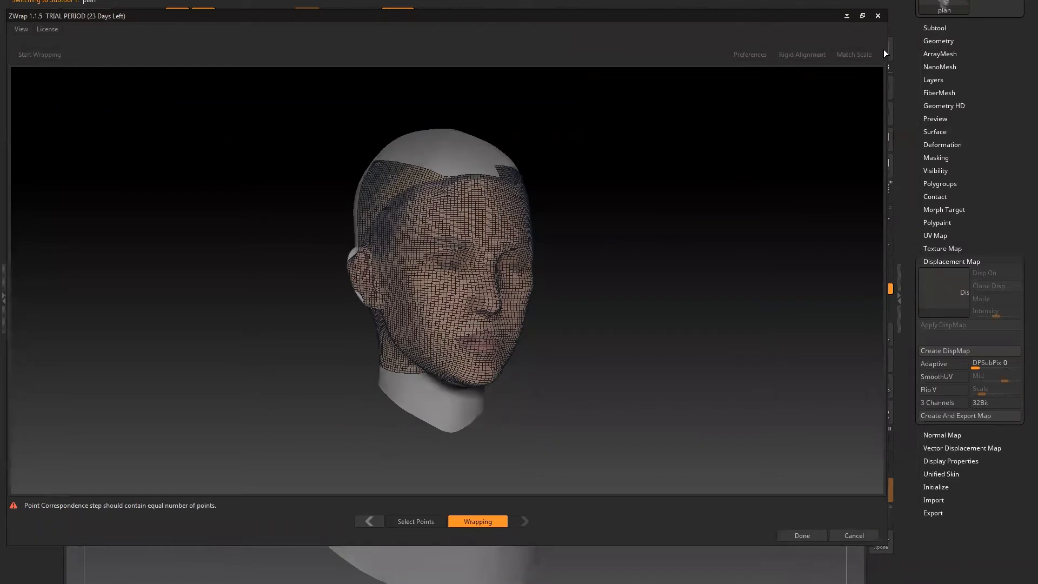
left_click(802, 535)
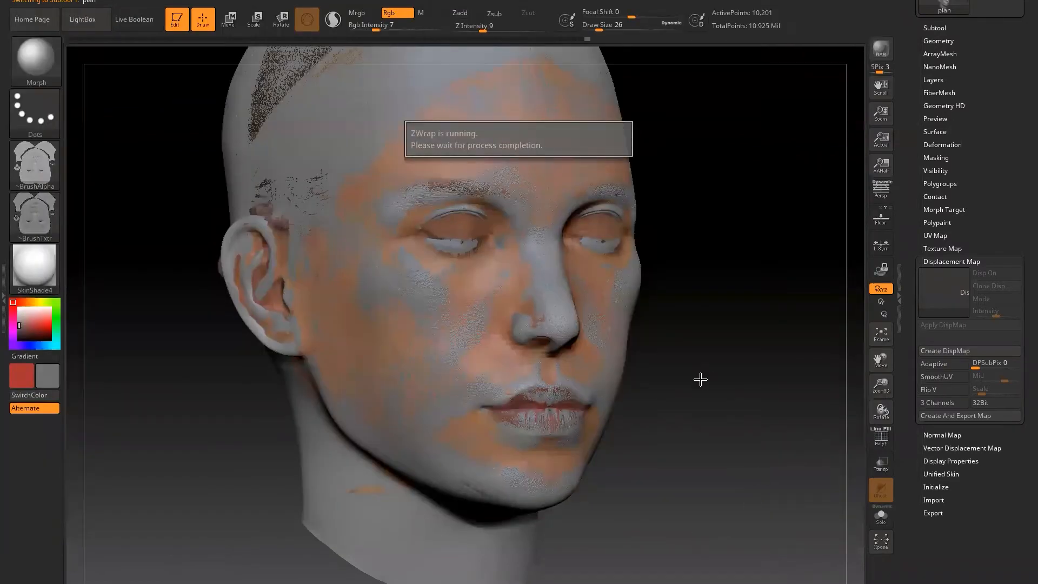
mouse_move(700, 379)
left_mouse_down()
mouse_move(659, 381)
mouse_move(720, 380)
left_mouse_up()
left_click(719, 380)
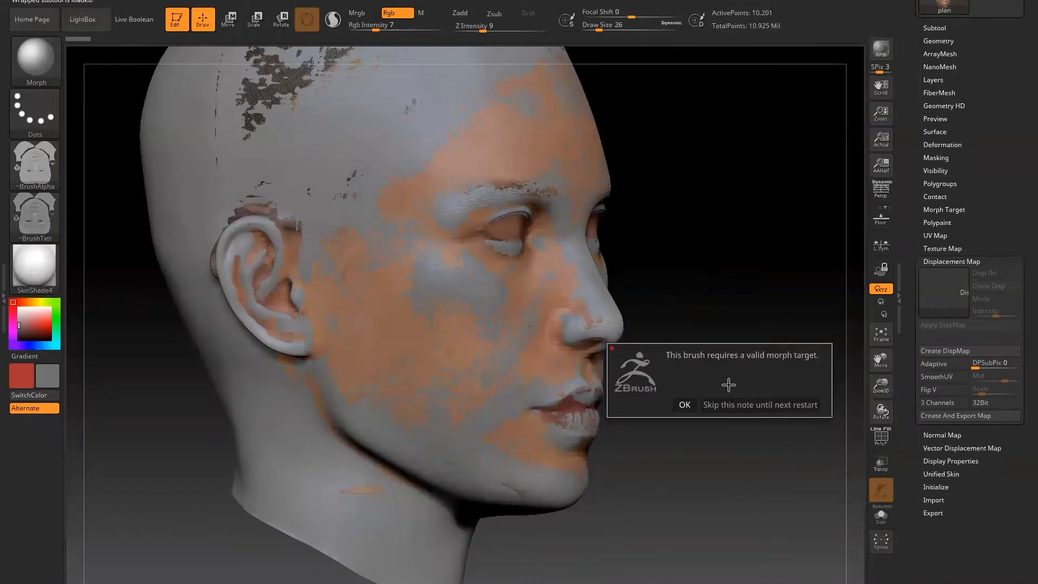
left_click(684, 405)
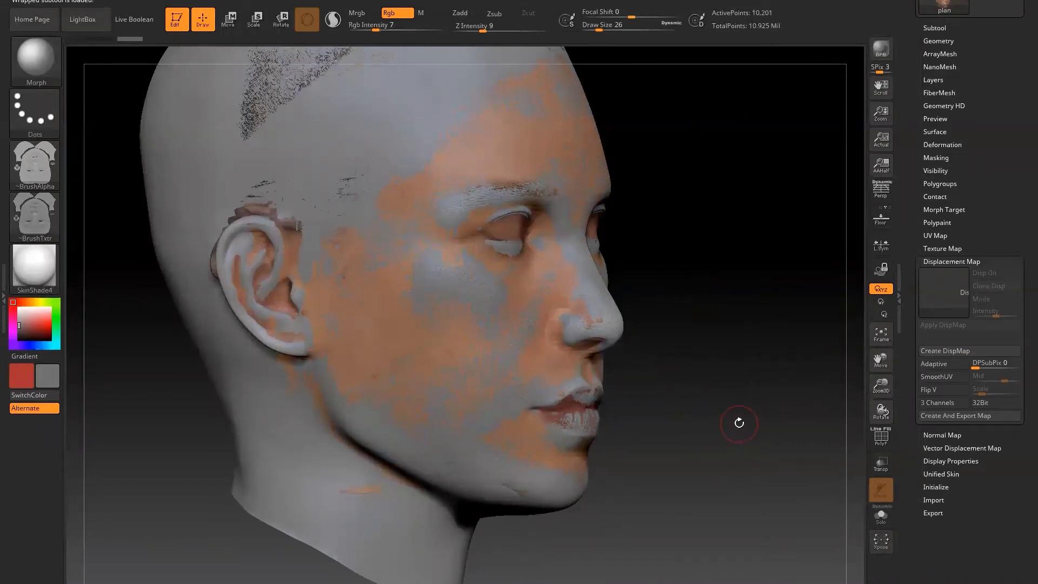
left_click_drag(688, 420, 687, 420)
left_click(714, 419)
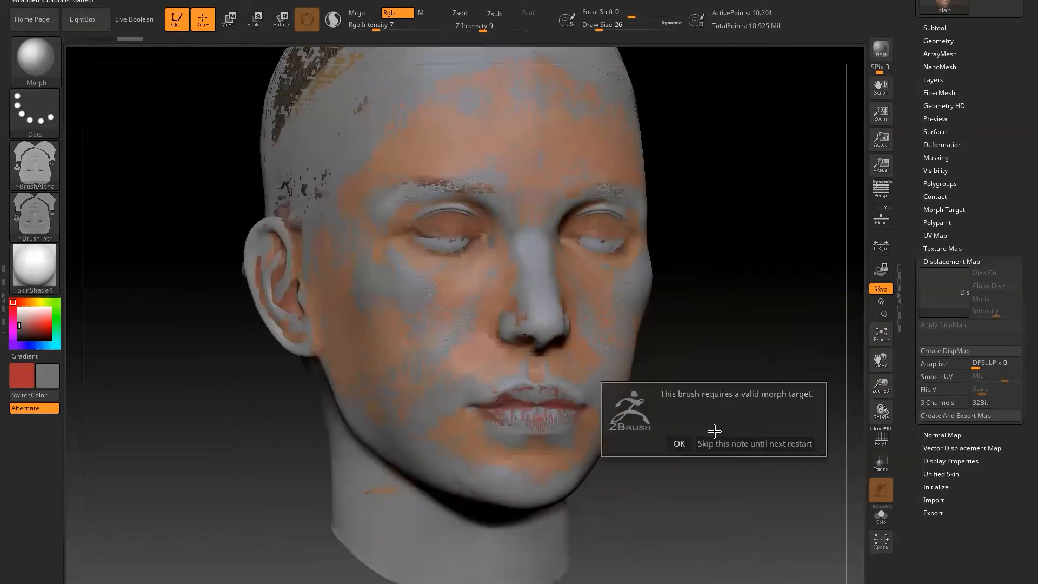
left_click(733, 445)
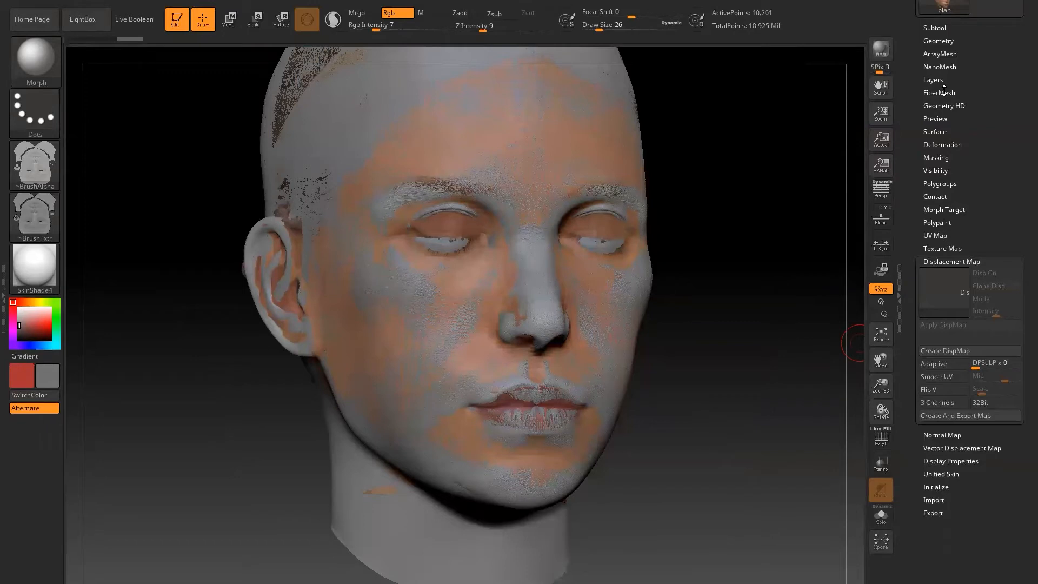
Step: Make the headnew_low subtool active, hide the plan subtool, and return to a near-front view of the head
left_click(934, 28)
left_click(1016, 88)
left_click(1015, 52)
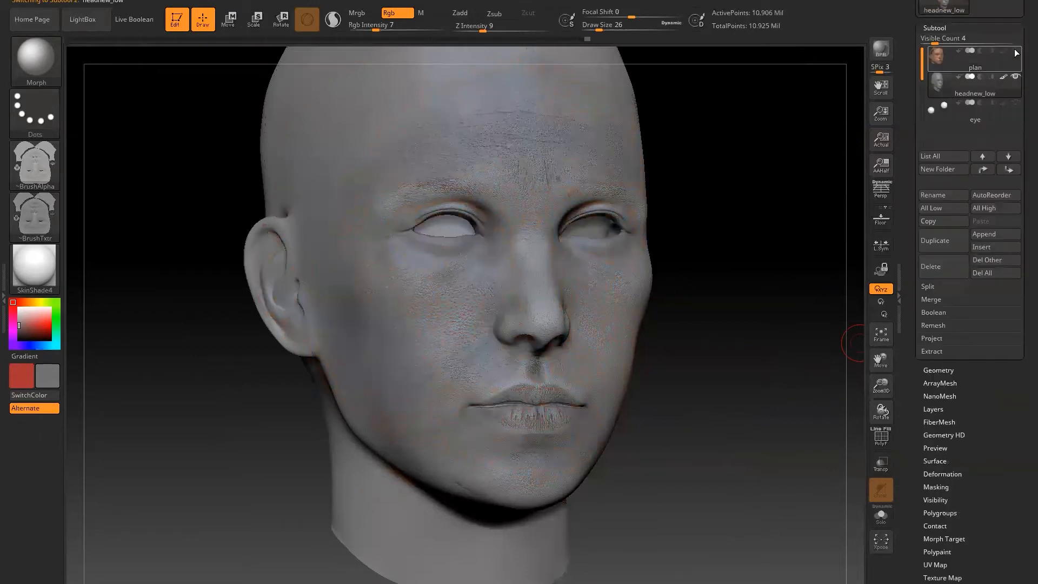
left_click_drag(696, 424, 773, 396)
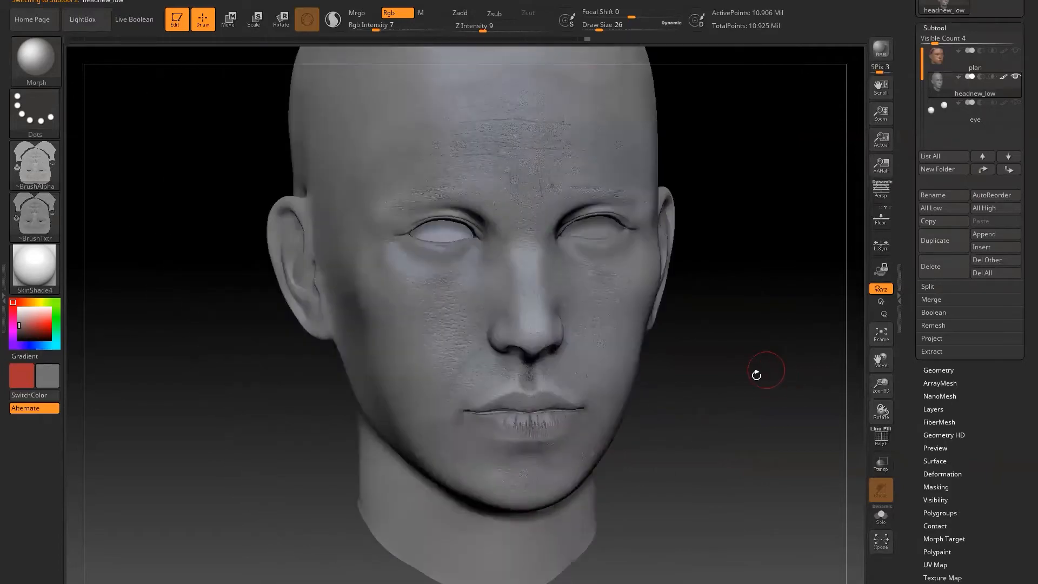
left_click_drag(811, 318, 747, 313, "alt")
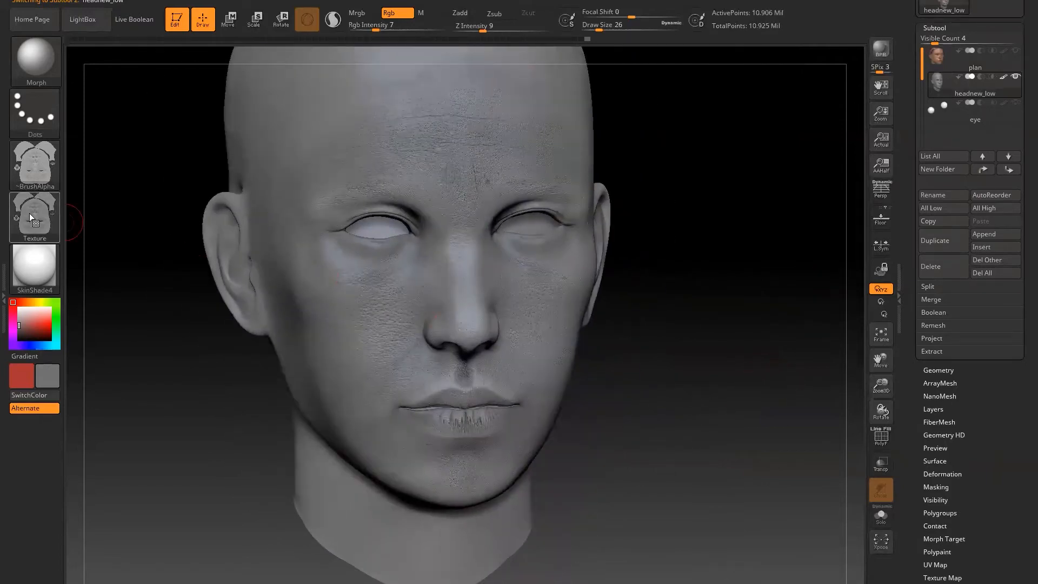
left_click(29, 213)
left_click(150, 223)
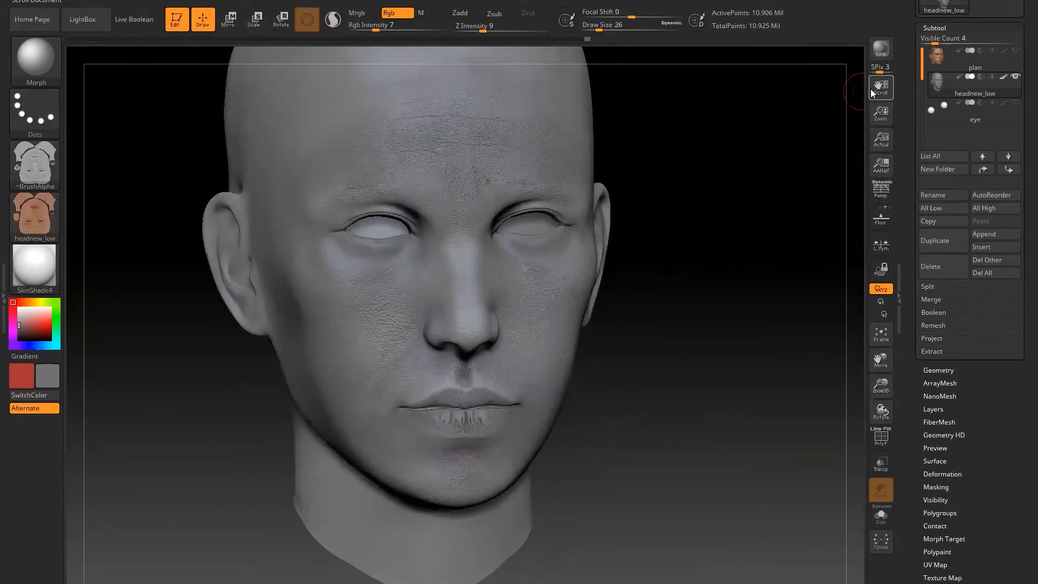
left_click_drag(933, 25, 933, 241)
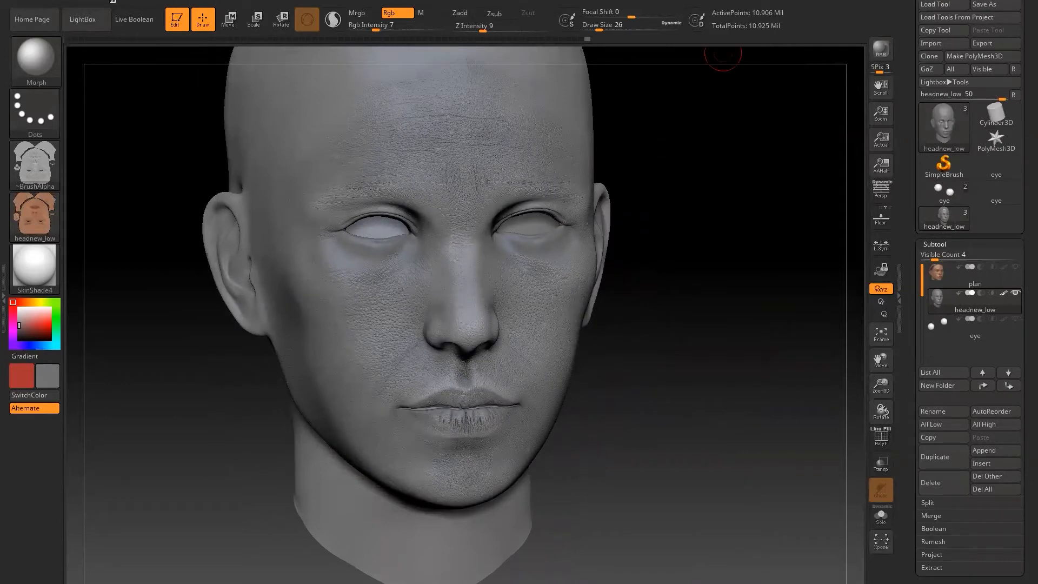
left_click(79, 0)
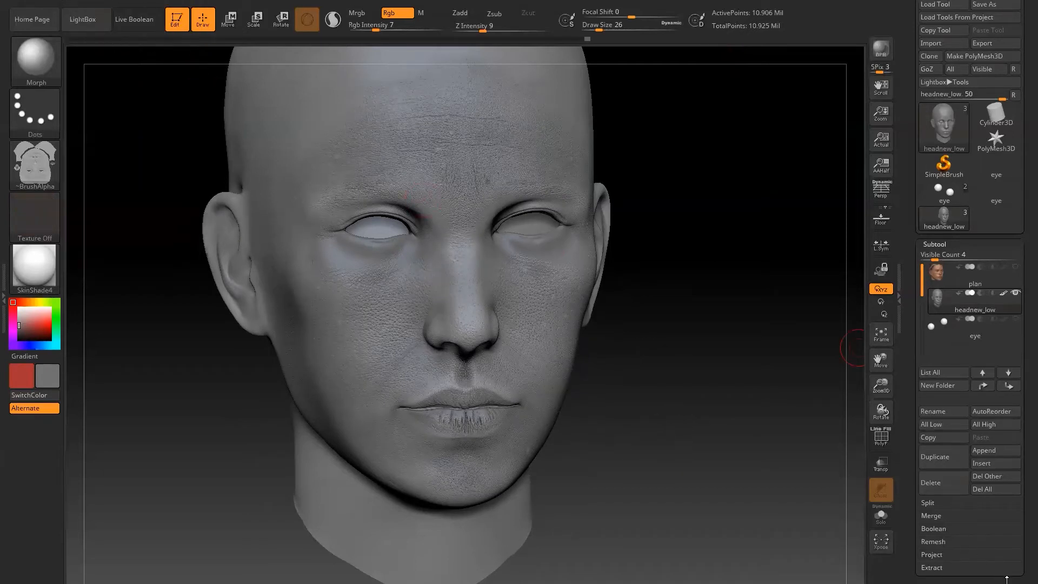
Step: Turn off the displacement map display on the headnew_low subtool
scroll(1023, 468, "down", 5)
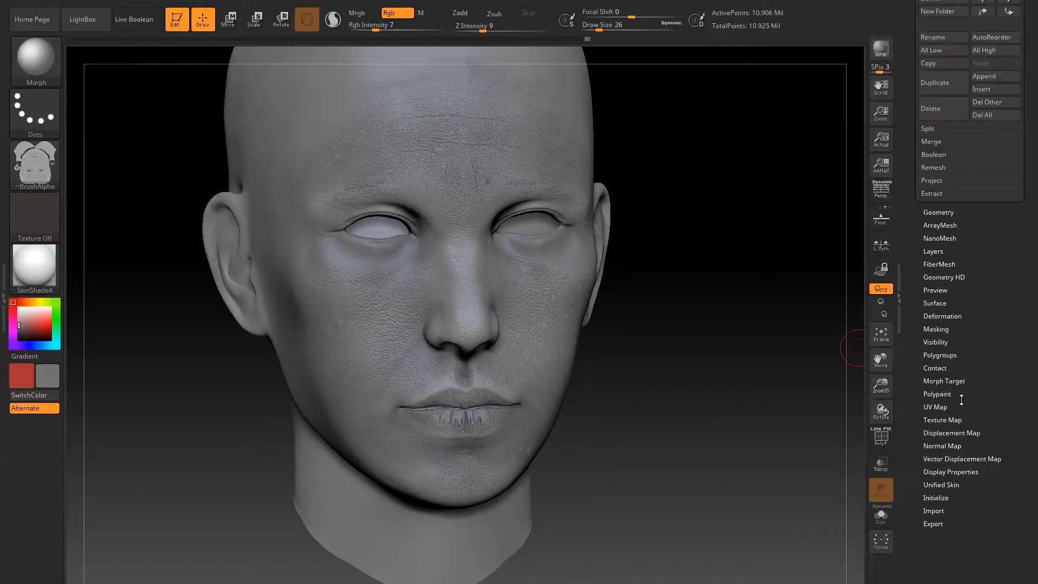
left_click(930, 432)
scroll(1005, 243, "down", 5)
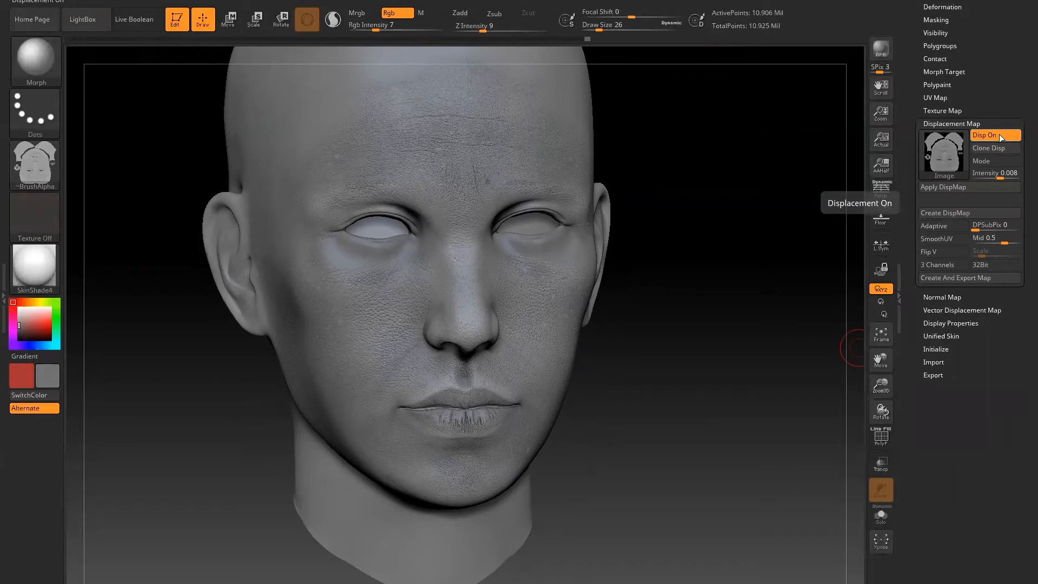
left_click(999, 135)
Step: Select the skin-coloured headnew_low texture as the current texture and open the color settings with the object fill options
left_click(38, 216)
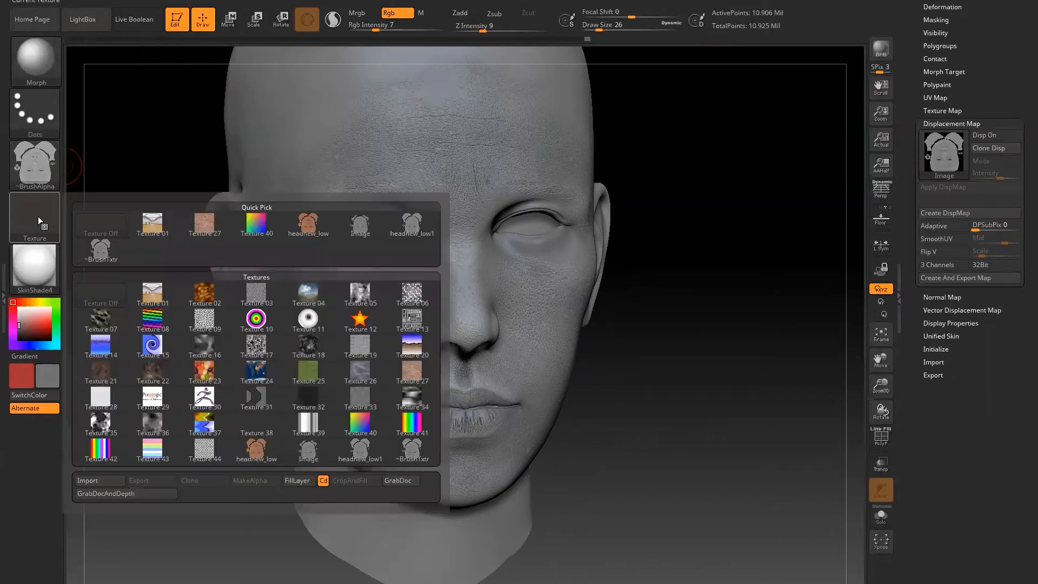
left_click(297, 223)
left_click(73, 0)
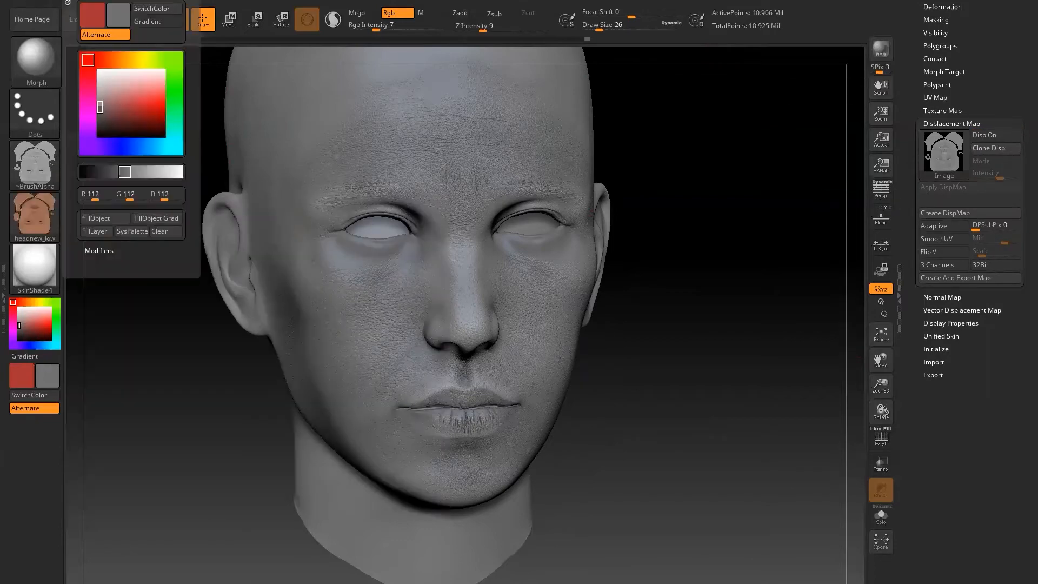
Step: Fill the head with the headnew_low color texture at RGB intensity 7 and turn off its texture map display
left_click(105, 219)
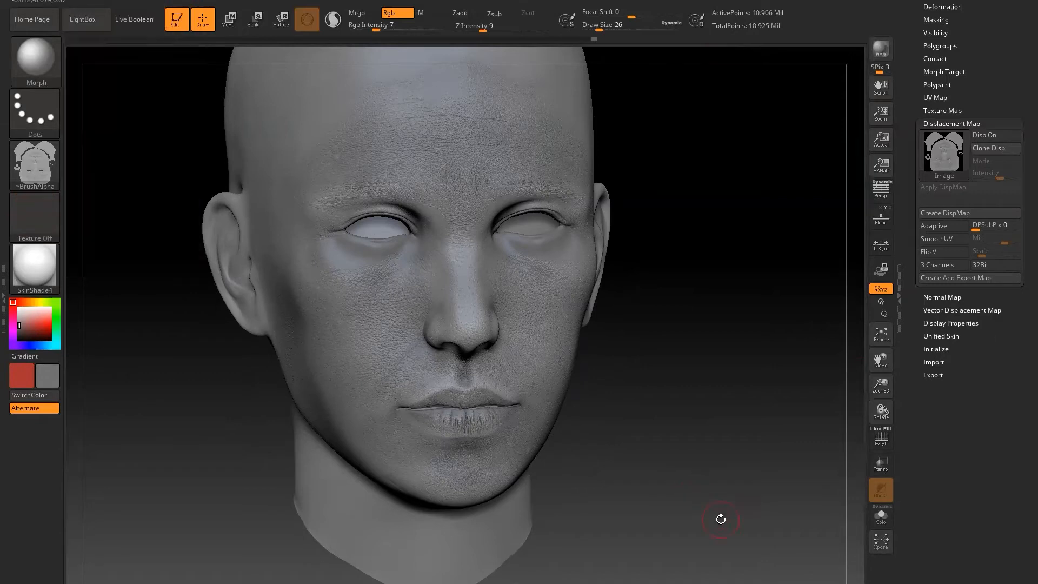
left_click(942, 110)
left_click(989, 121)
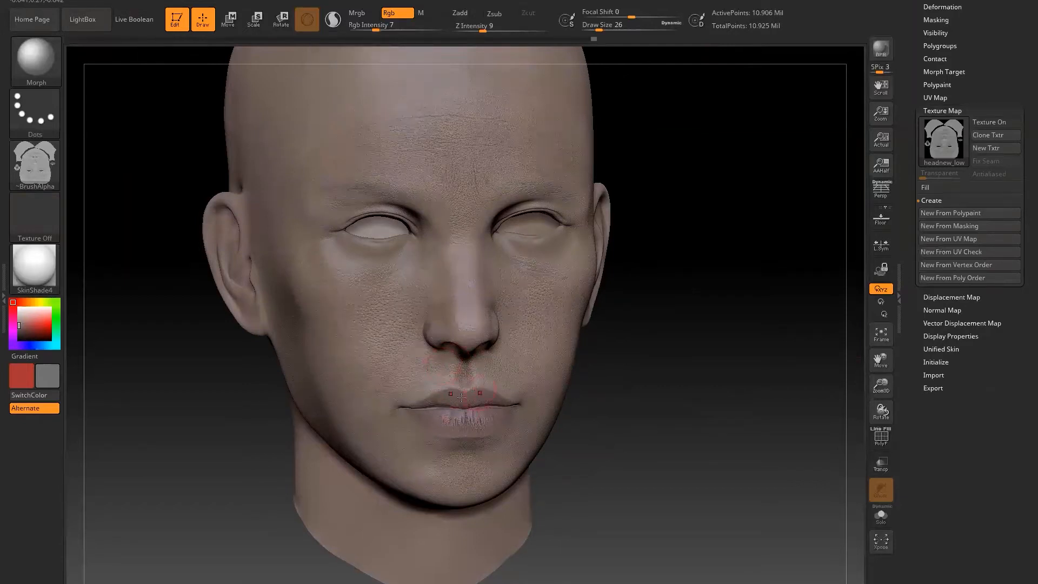
Step: Set RGB intensity to 100 and fill the whole head with the headnew_low skin color texture
left_click_drag(383, 30, 461, 39)
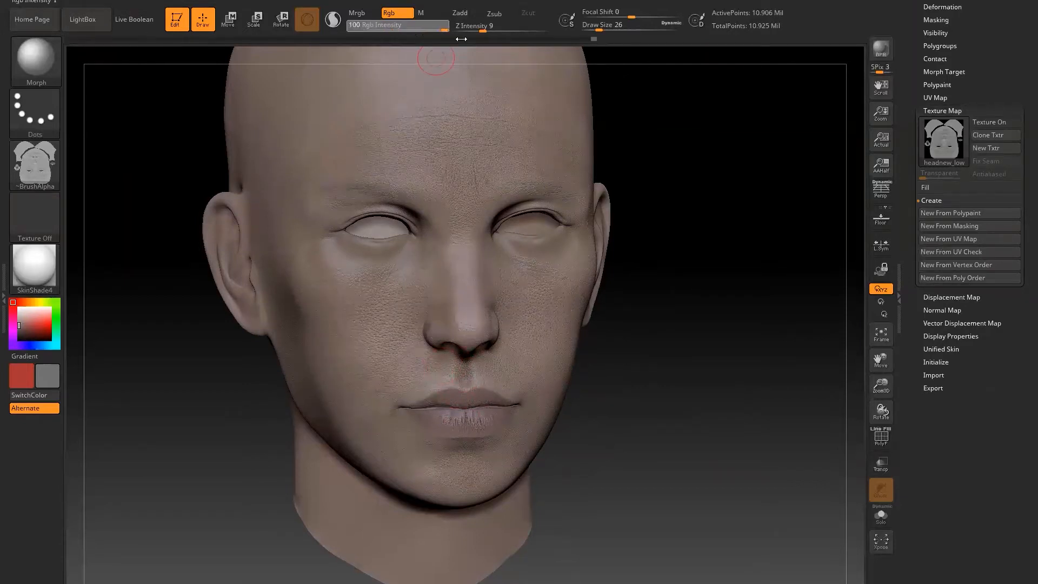
left_click(36, 218)
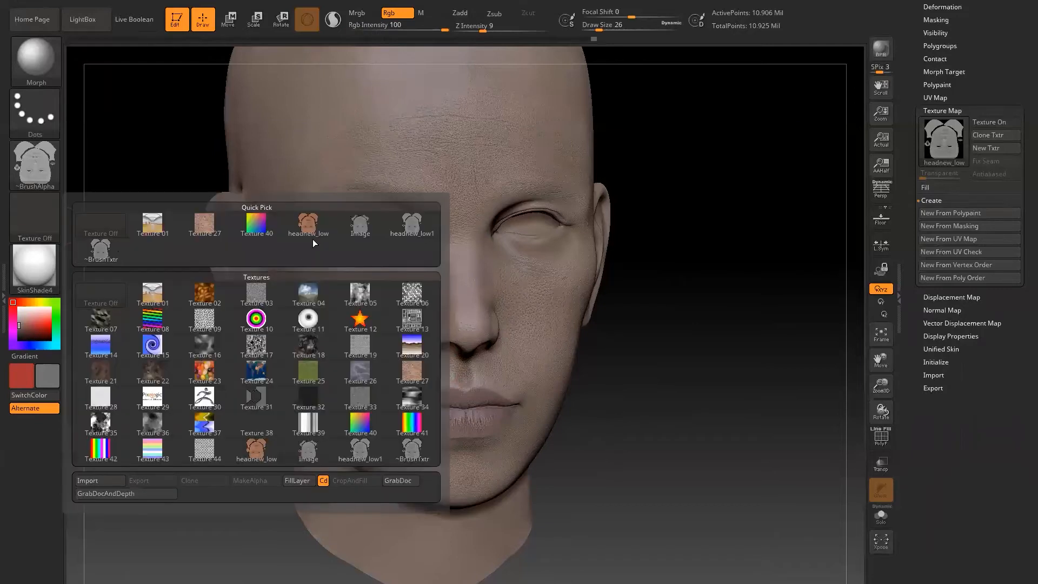
left_click(317, 229)
left_click(78, 0)
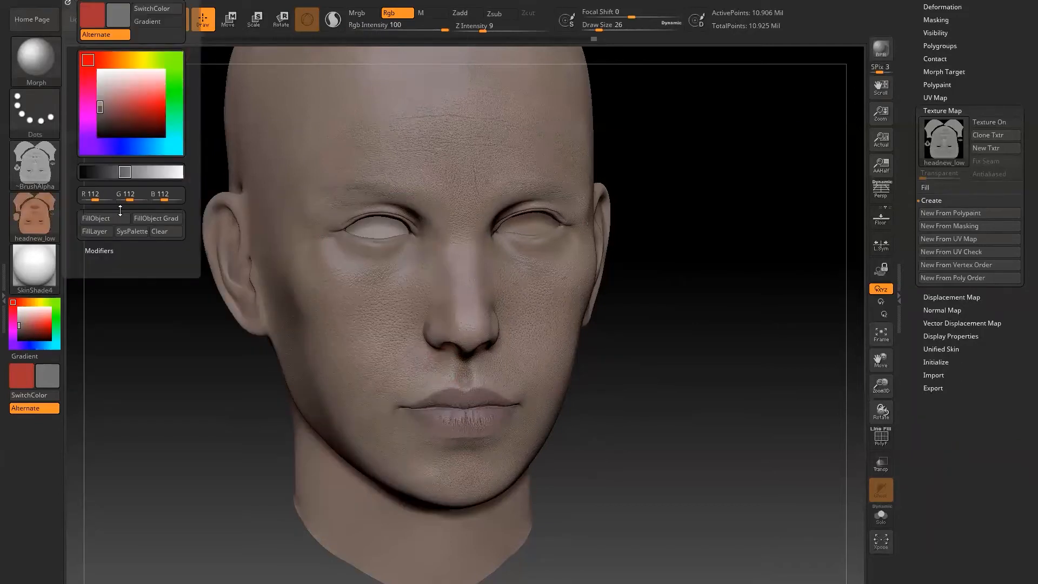
left_click(114, 218)
Step: Inspect the painted skin on the head from front and three-quarter angles
mouse_move(655, 442)
left_mouse_down()
mouse_move(638, 443)
mouse_move(715, 452)
mouse_move(695, 454)
mouse_move(713, 476)
left_mouse_up()
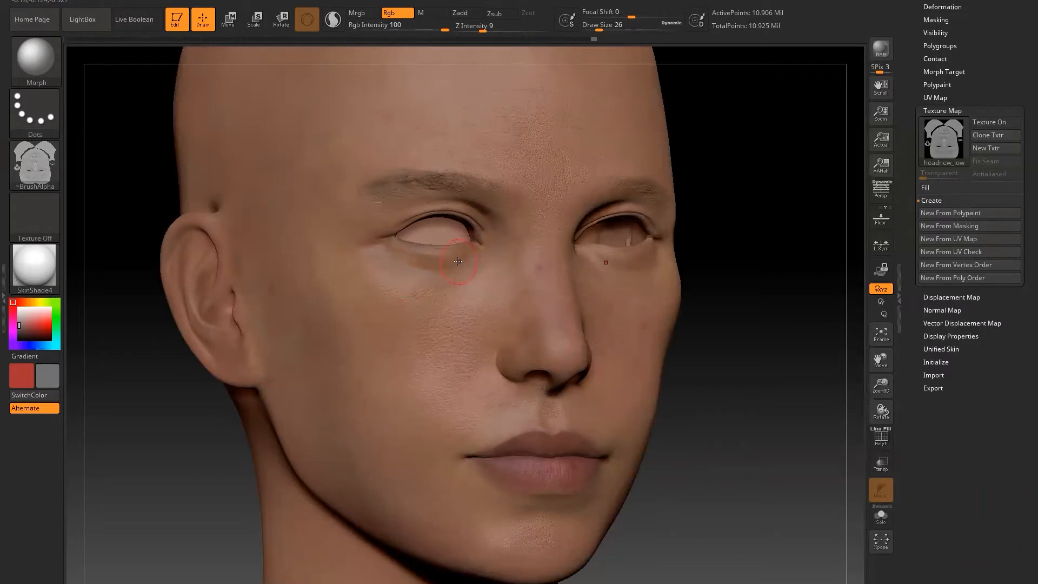
left_click_drag(723, 411, 695, 412)
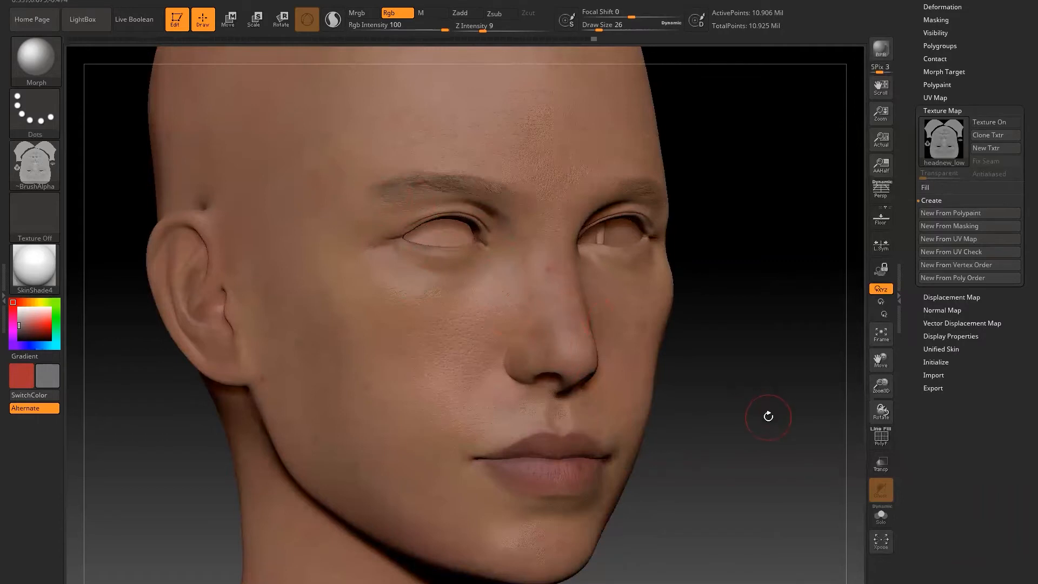
left_click_drag(767, 417, 725, 426)
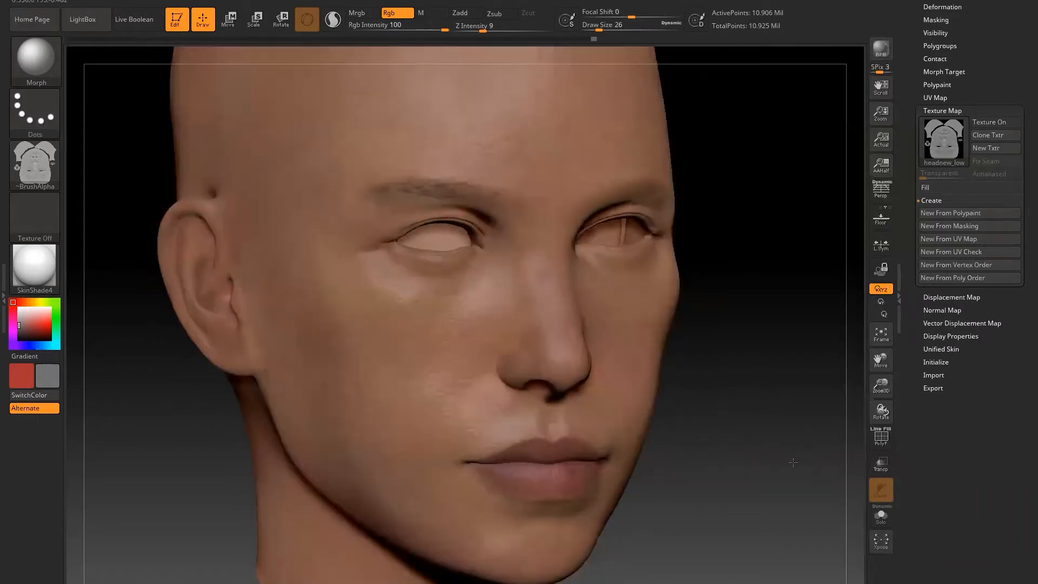
left_click_drag(793, 463, 750, 460)
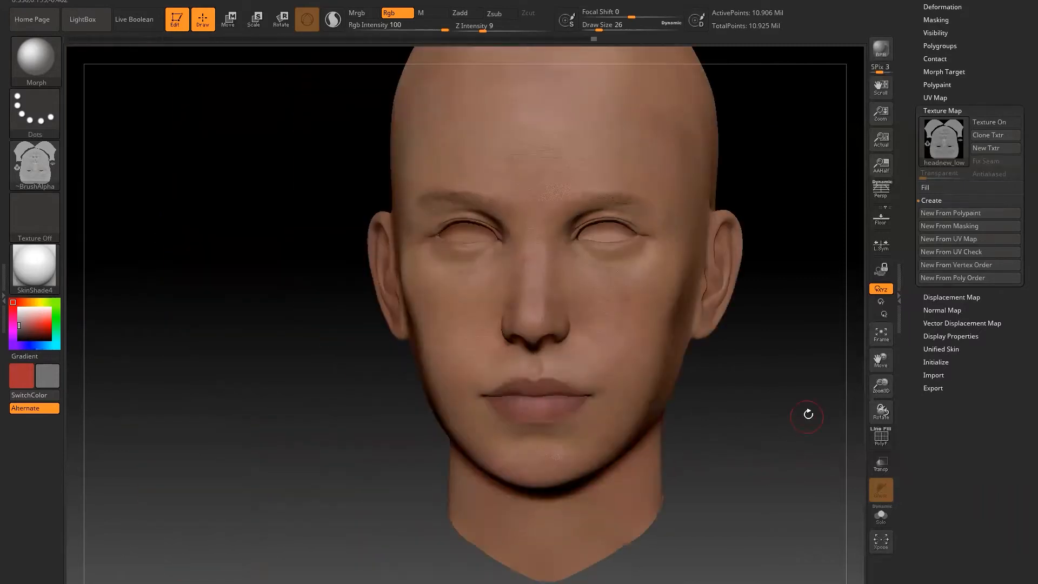
left_click_drag(806, 413, 682, 411)
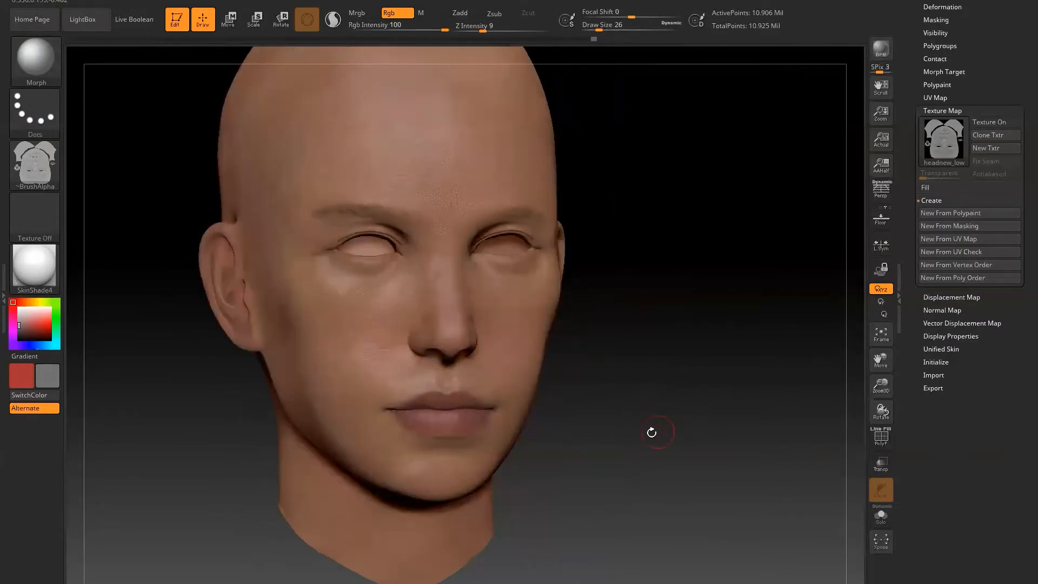
left_click_drag(621, 413, 670, 415)
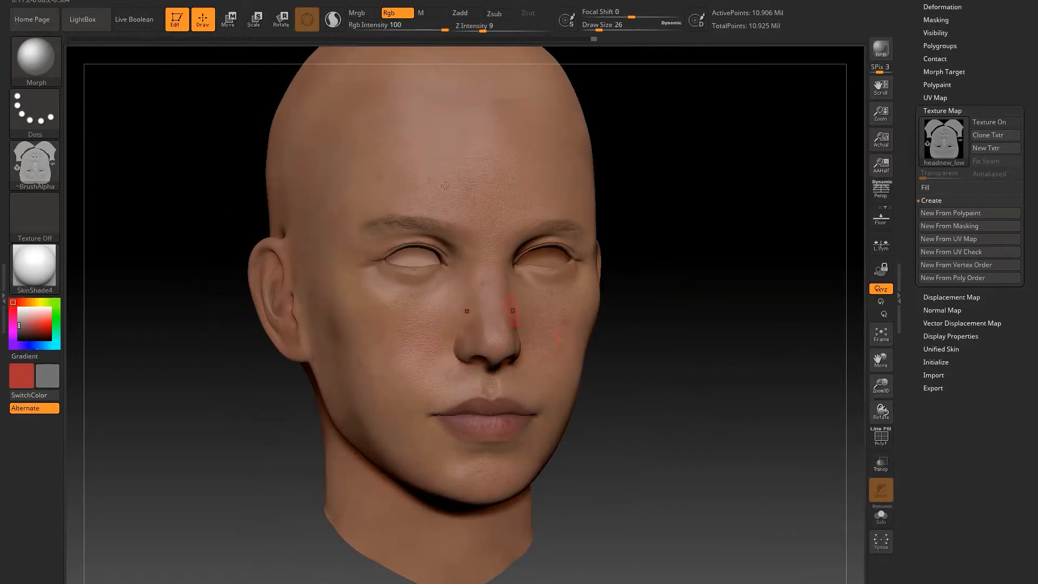
Step: Lower the head's subdivision level to 6
left_click_drag(912, 107, 920, 214)
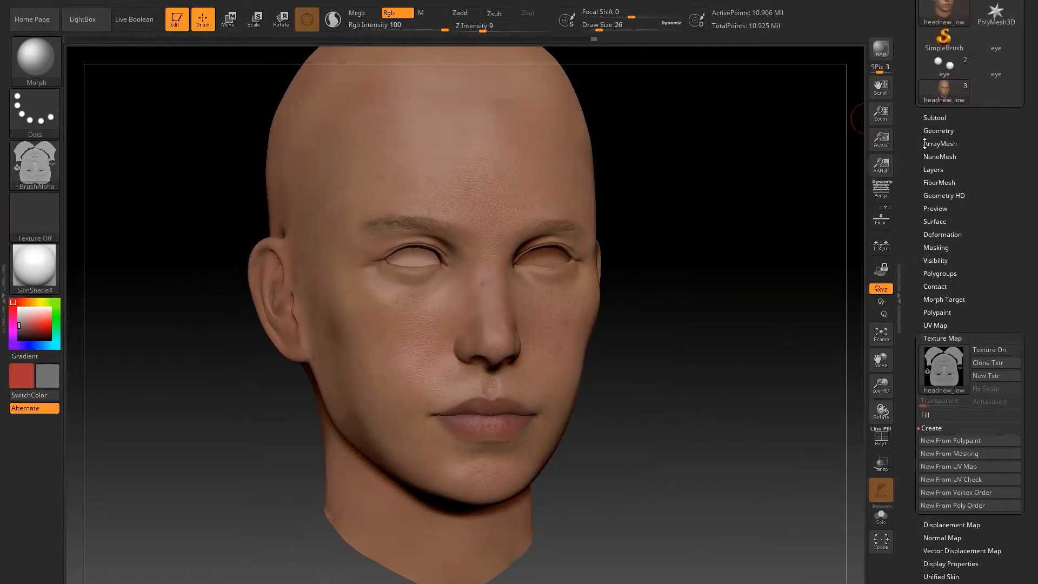
left_click(935, 130)
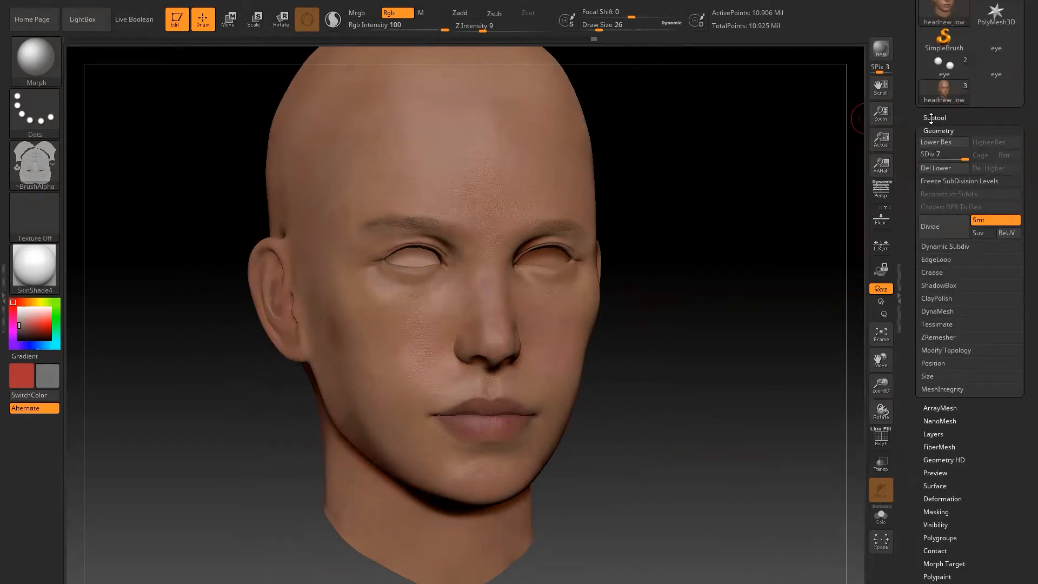
left_click_drag(965, 159, 957, 160)
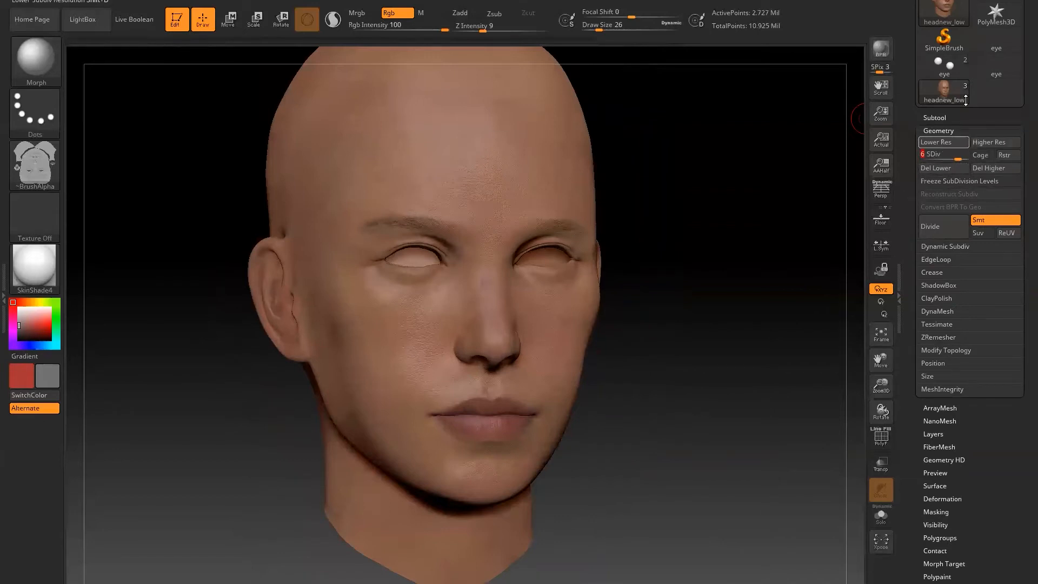
Step: Start exporting the head and check the file properties of the existing headnew_hi OBJ
left_click_drag(921, 36, 941, 162)
mouse_move(955, 135)
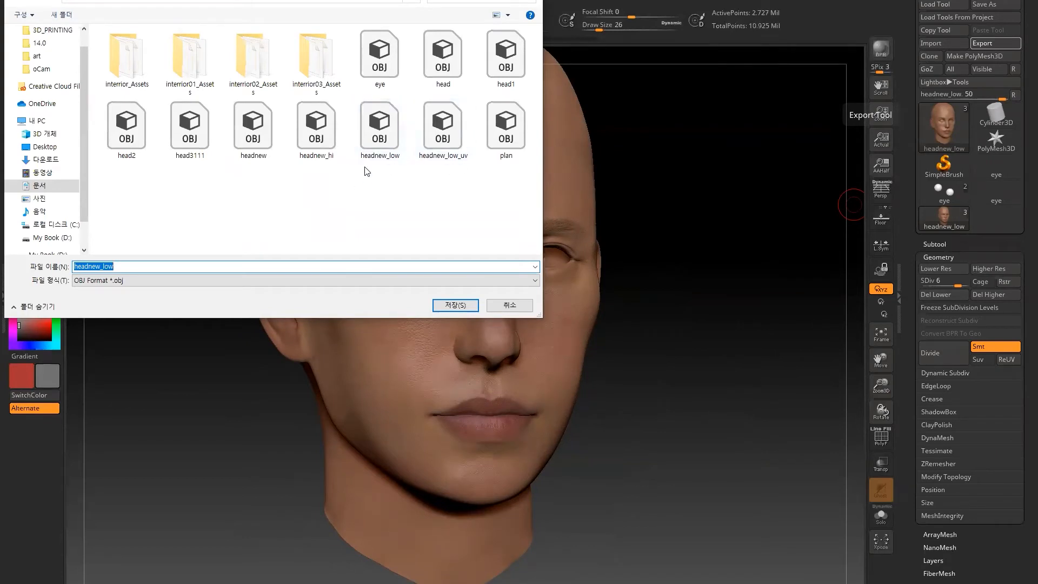
left_click(319, 162)
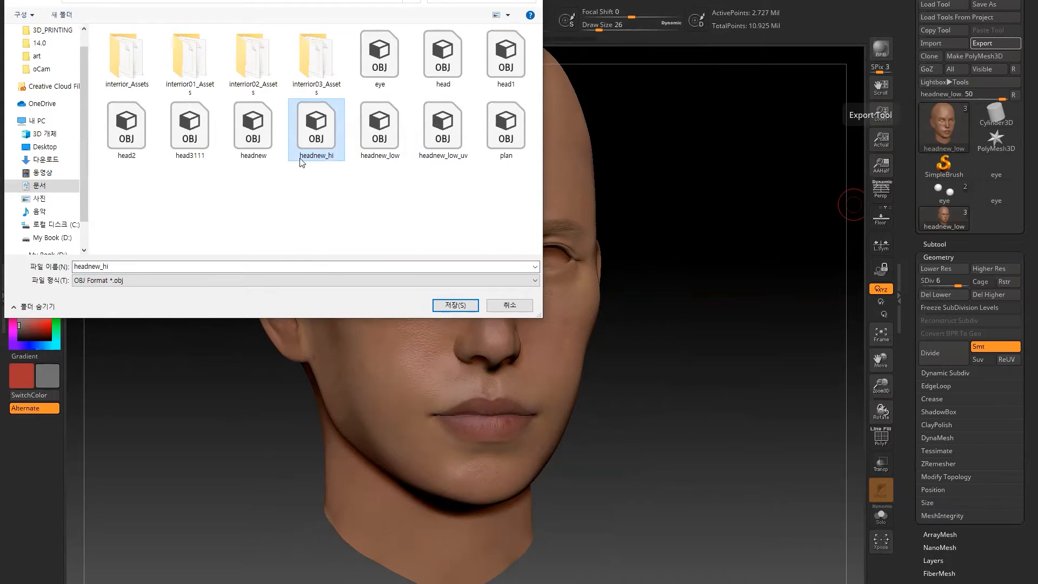
right_click(318, 133)
left_click(275, 350)
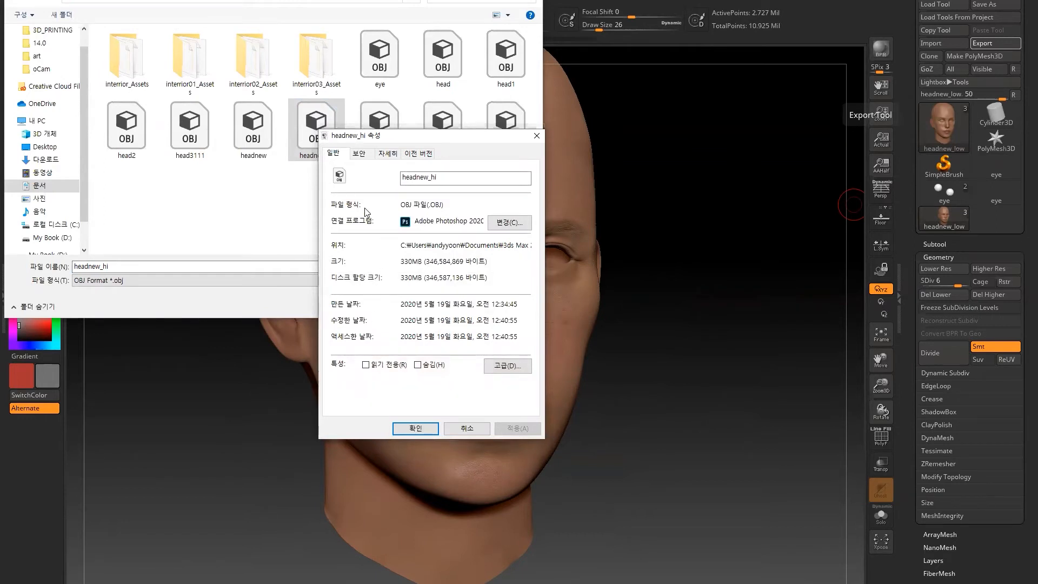
left_click(465, 428)
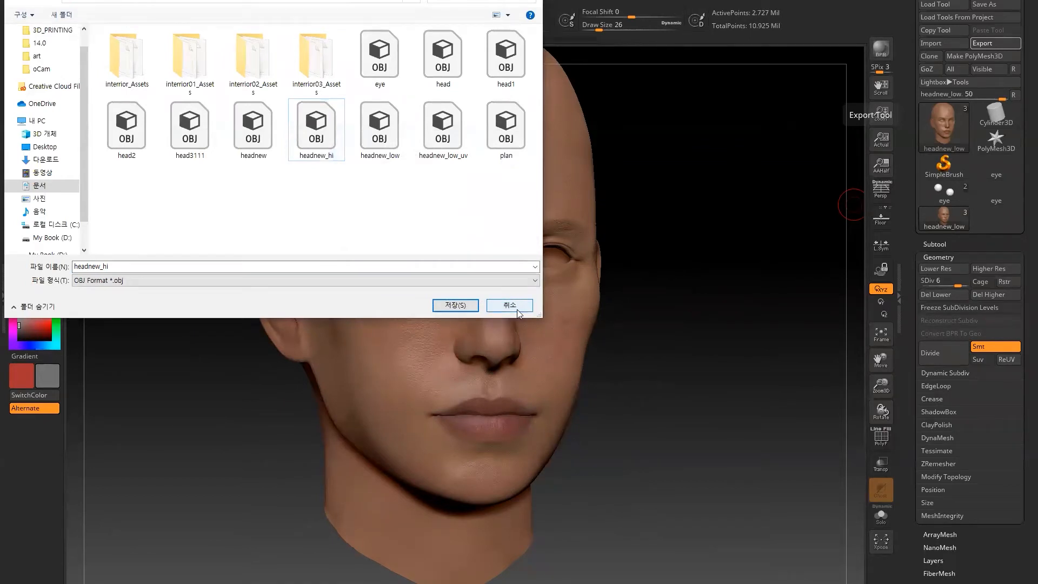
Step: Export the high-resolution head in OBJ format as headnew_hi, replacing the existing file
left_click(123, 280)
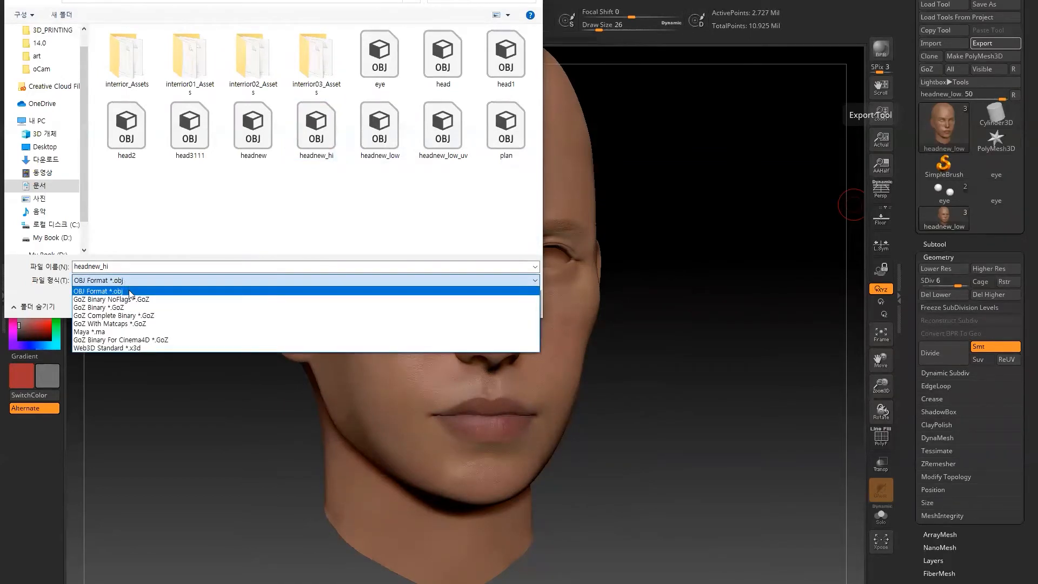
left_click(111, 291)
left_click(317, 129)
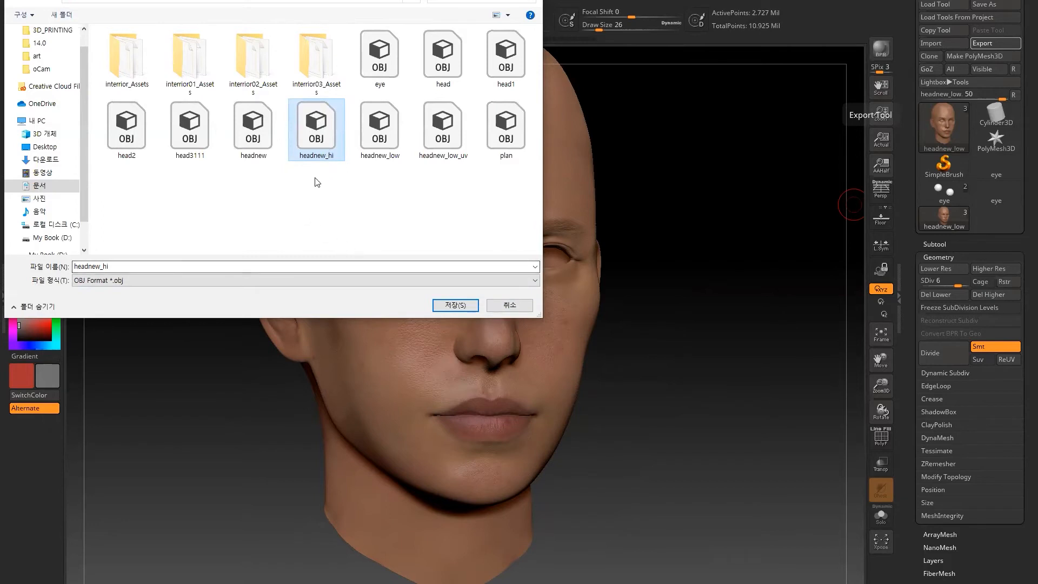
left_click(455, 305)
left_click(541, 292)
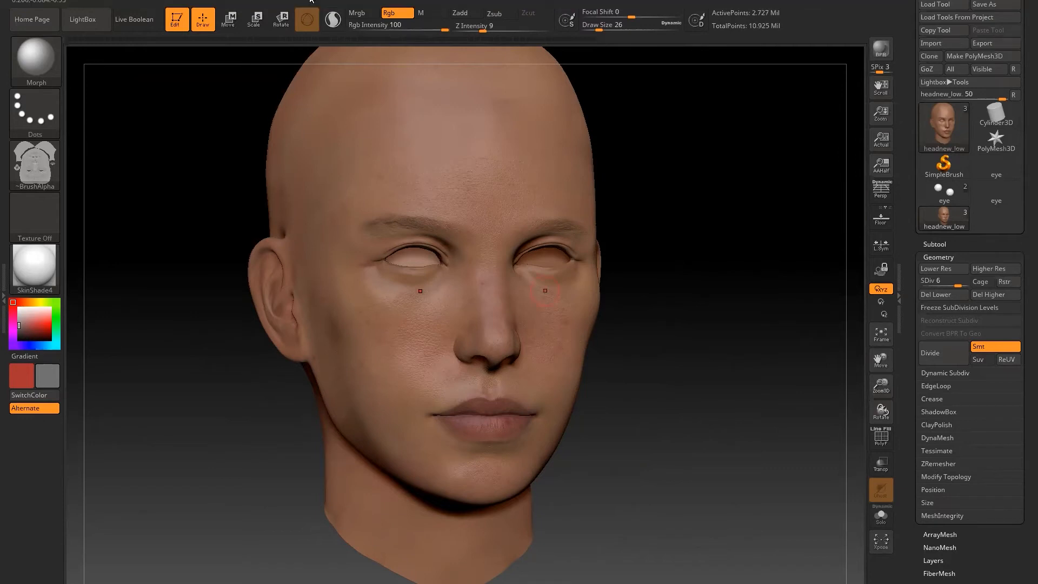
Step: Lower the head's subdivision level to 2
left_click(935, 243)
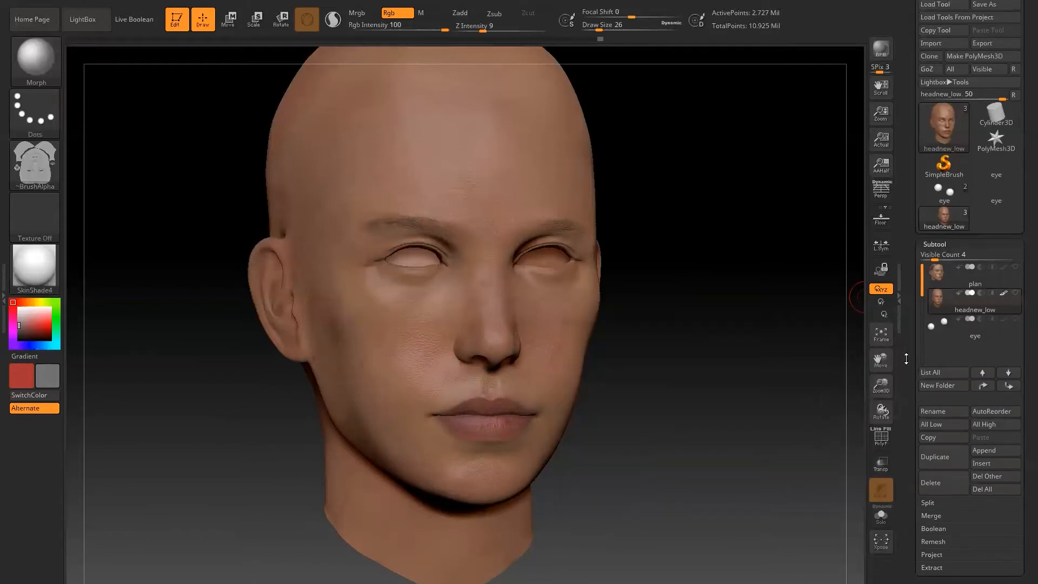
scroll(946, 305, "down", 5)
left_click(937, 339)
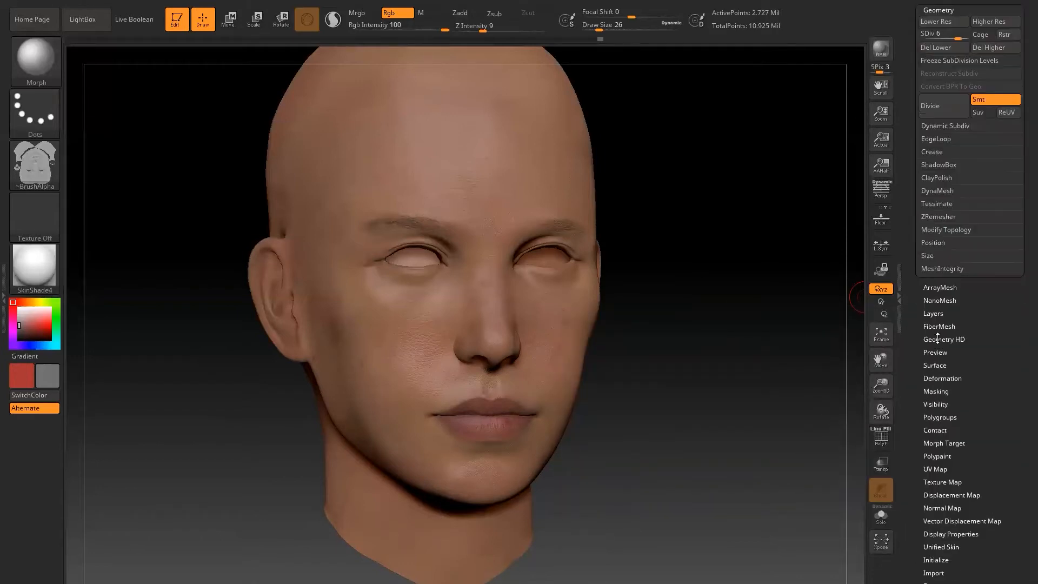
left_click_drag(953, 40, 920, 39)
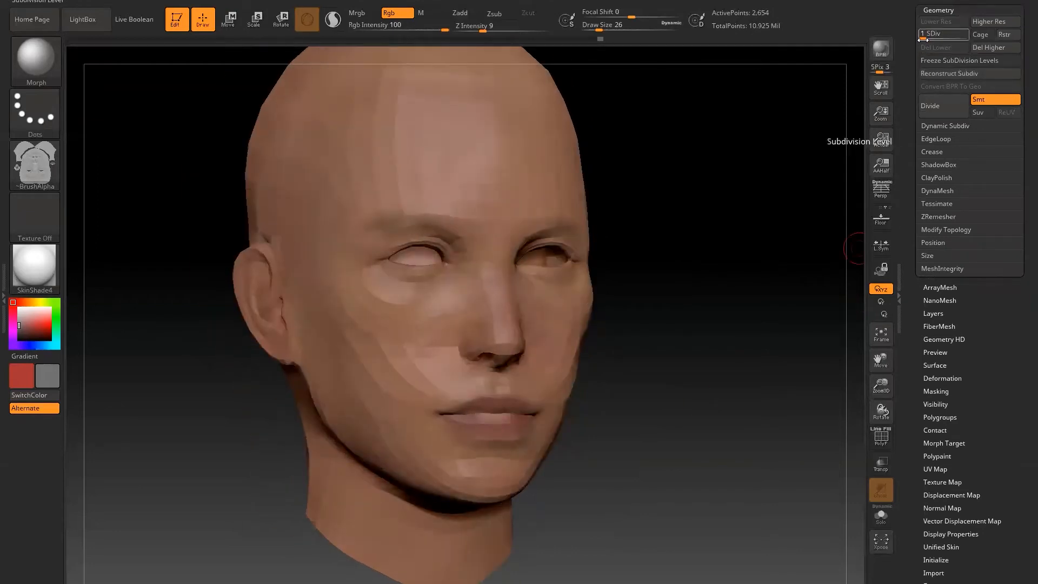
left_click_drag(922, 39, 929, 39)
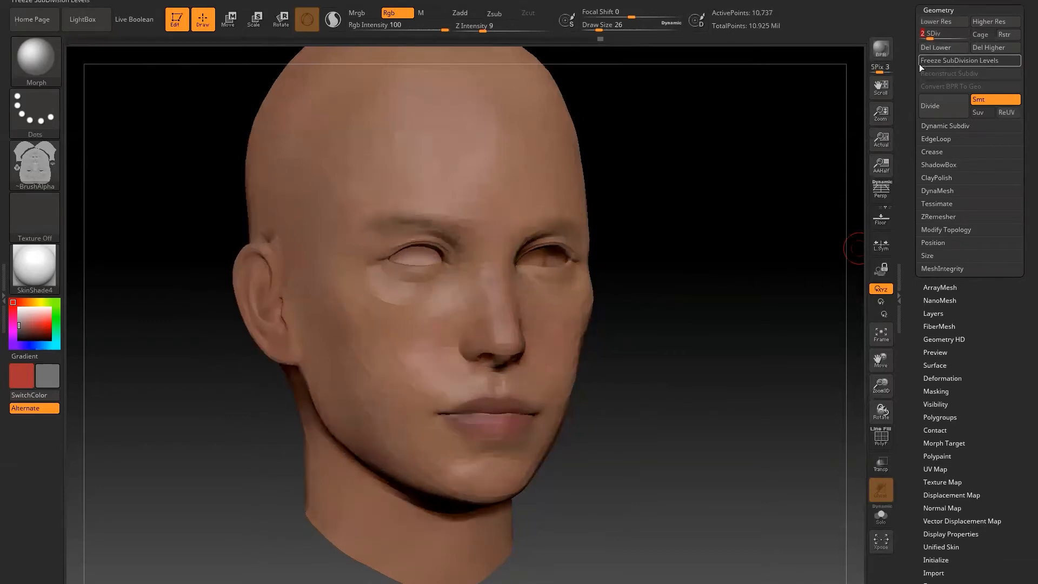
Step: Examine the low-resolution head's shape and polygon flow, toggling the polyframe display on and off
scroll(940, 119, "up", 5)
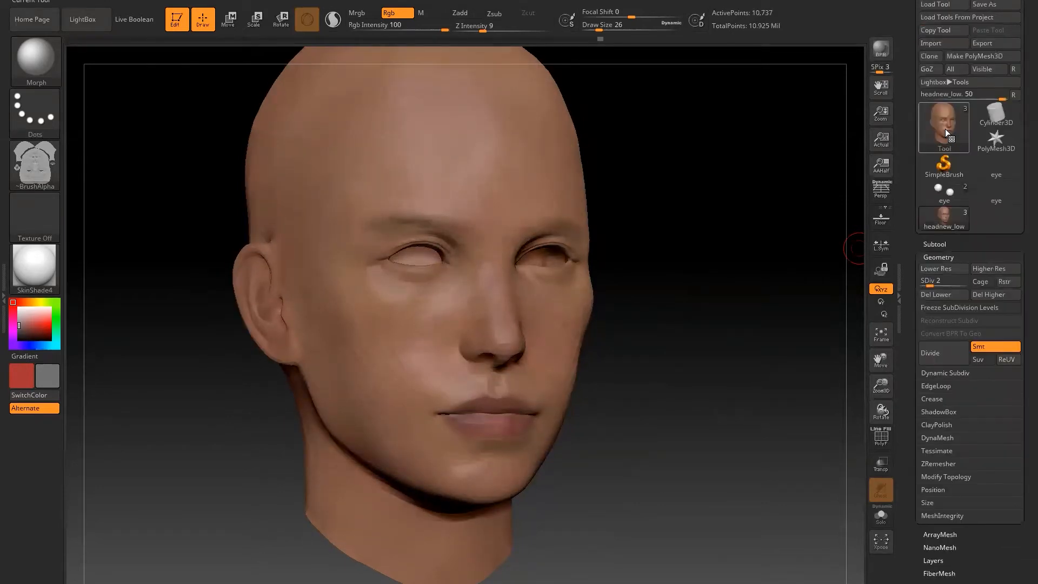
mouse_move(944, 129)
mouse_move(656, 375)
left_mouse_down()
mouse_move(643, 373)
mouse_move(657, 371)
left_mouse_up()
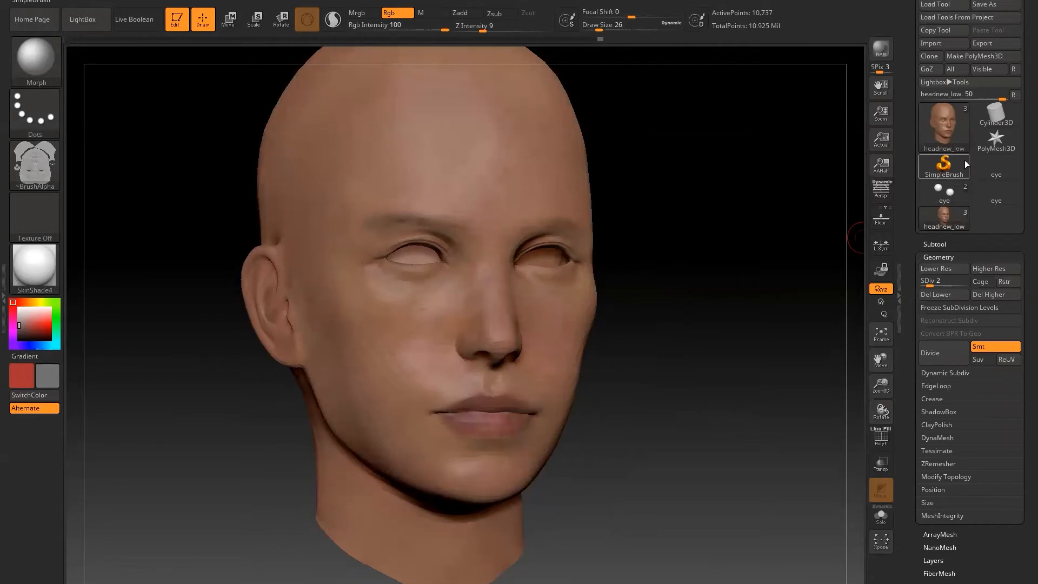
mouse_move(655, 419)
left_mouse_down()
mouse_move(629, 435)
mouse_move(658, 413)
left_mouse_up()
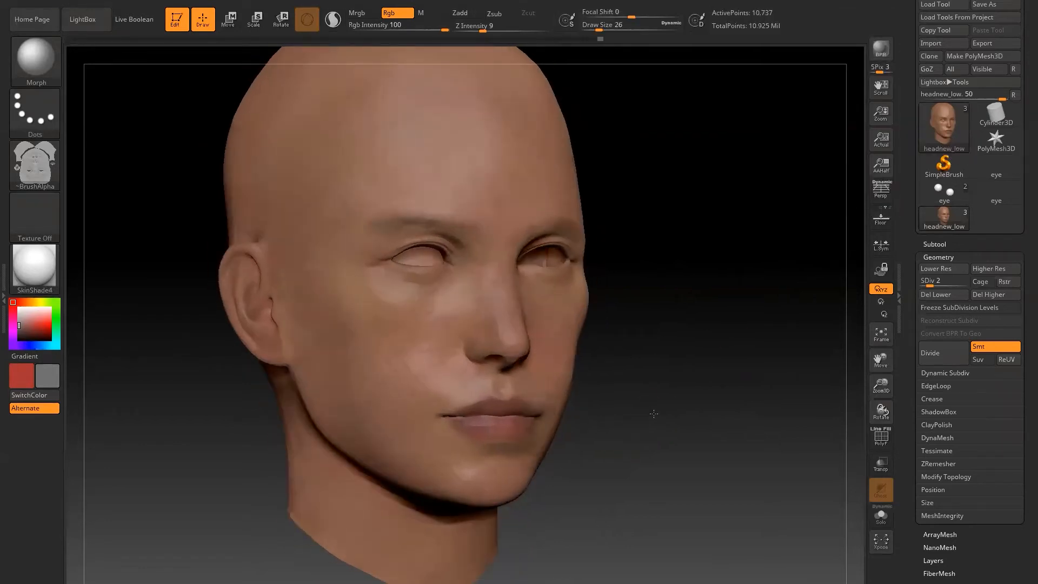
left_click(874, 445)
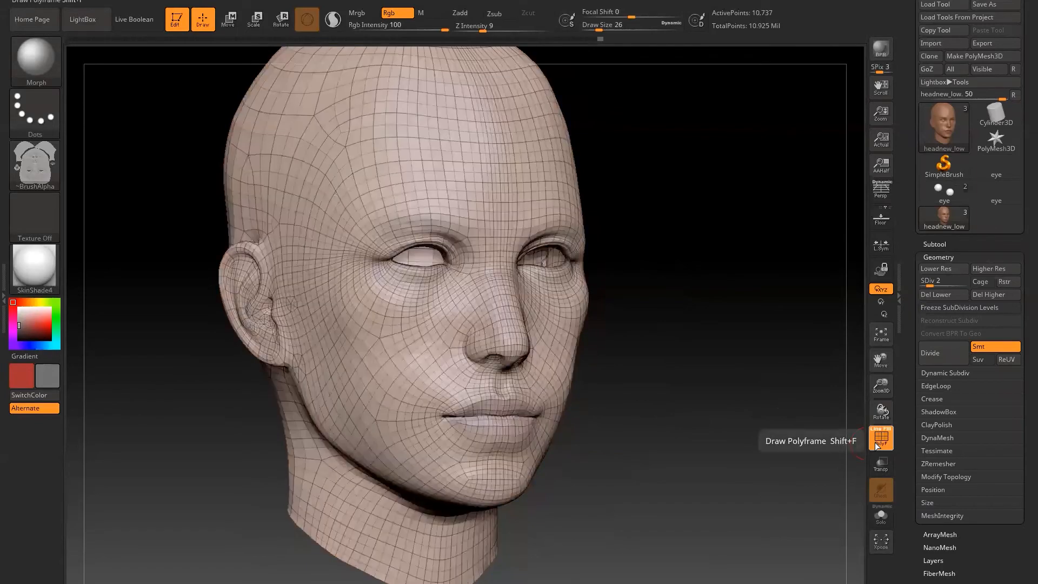
left_click(876, 445)
left_click(877, 445)
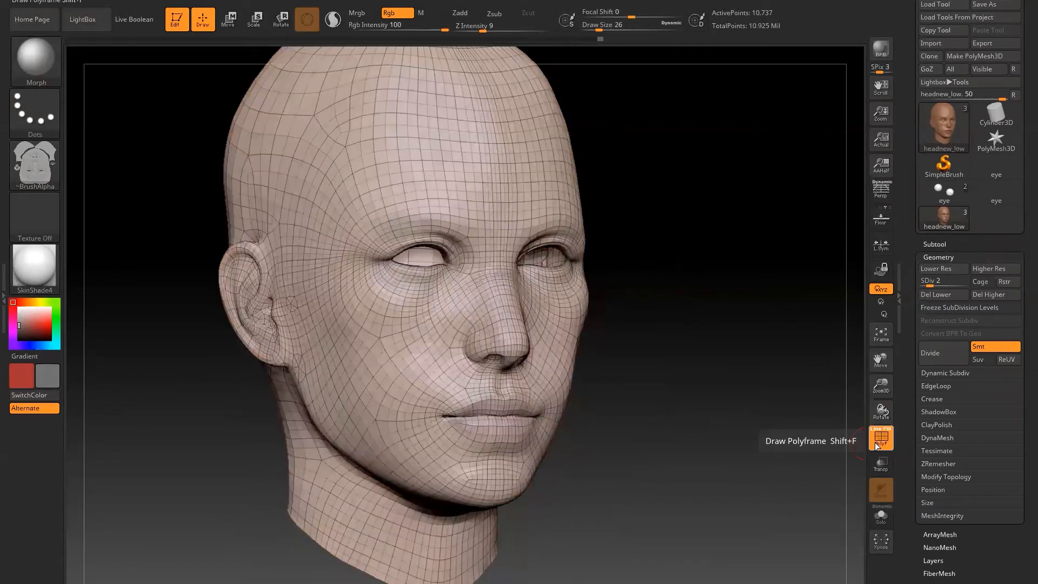
left_click(877, 445)
left_click_drag(744, 442, 728, 440, "shift")
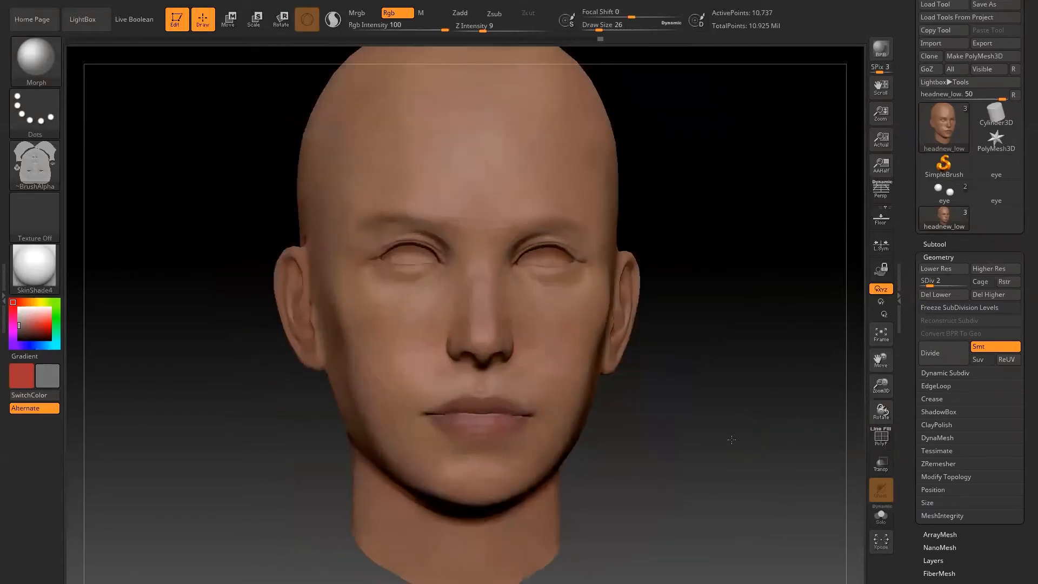
Step: Export the low-resolution head in OBJ format as headnew_low, replacing the existing file
mouse_move(924, 121)
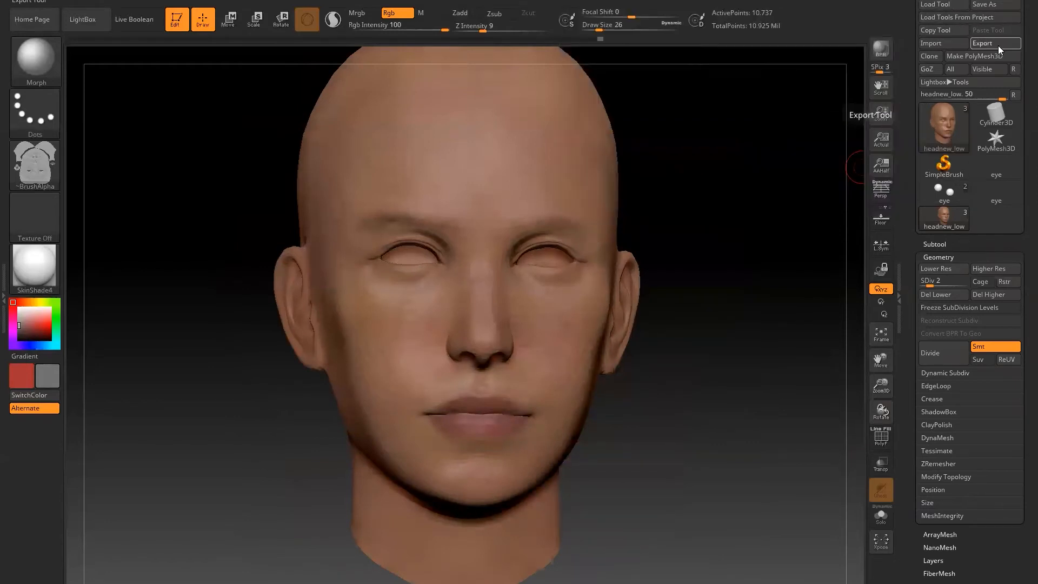
left_click(981, 44)
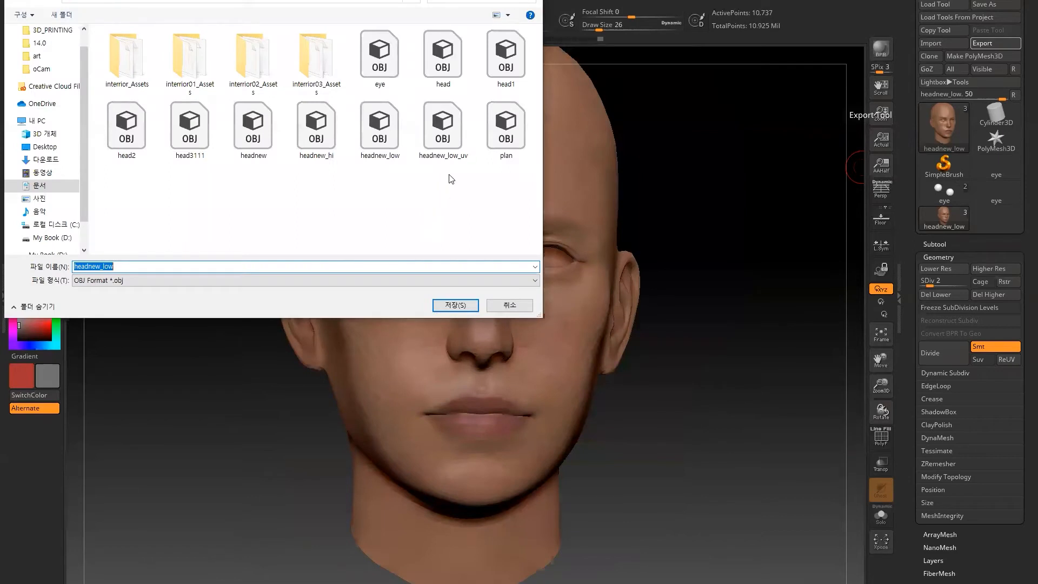
left_click(387, 137)
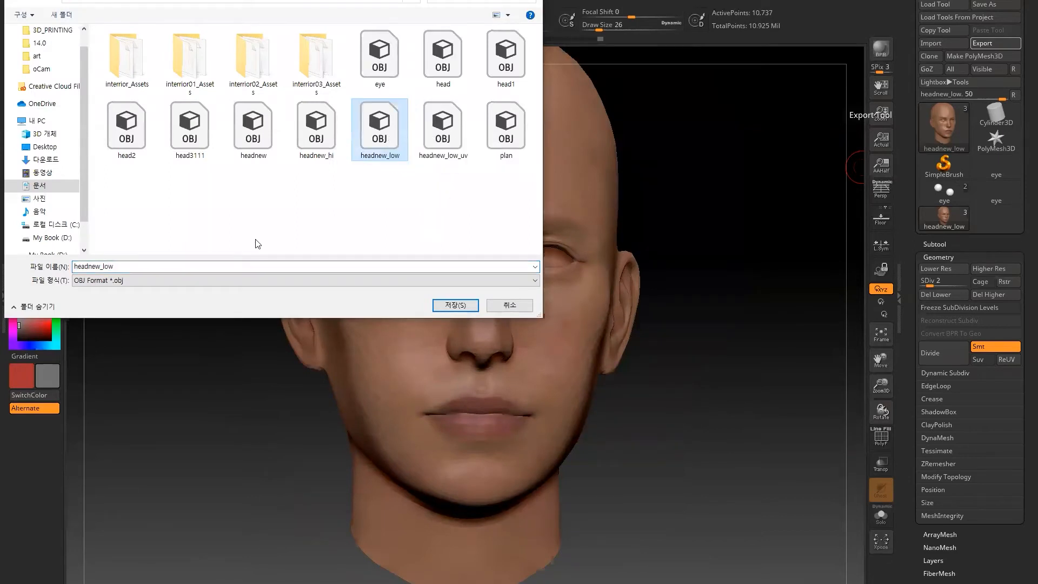
left_click(456, 306)
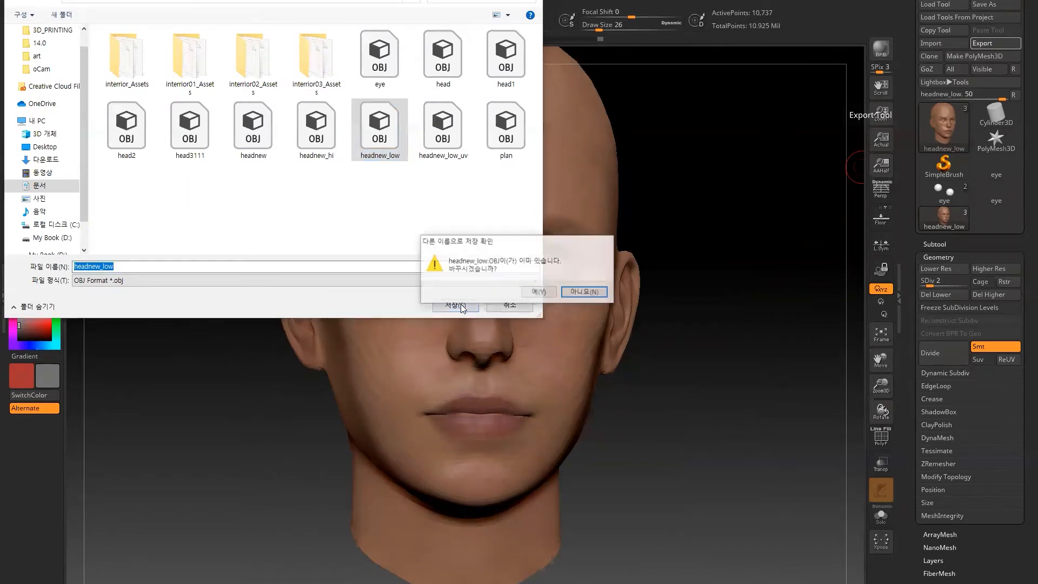
left_click(533, 291)
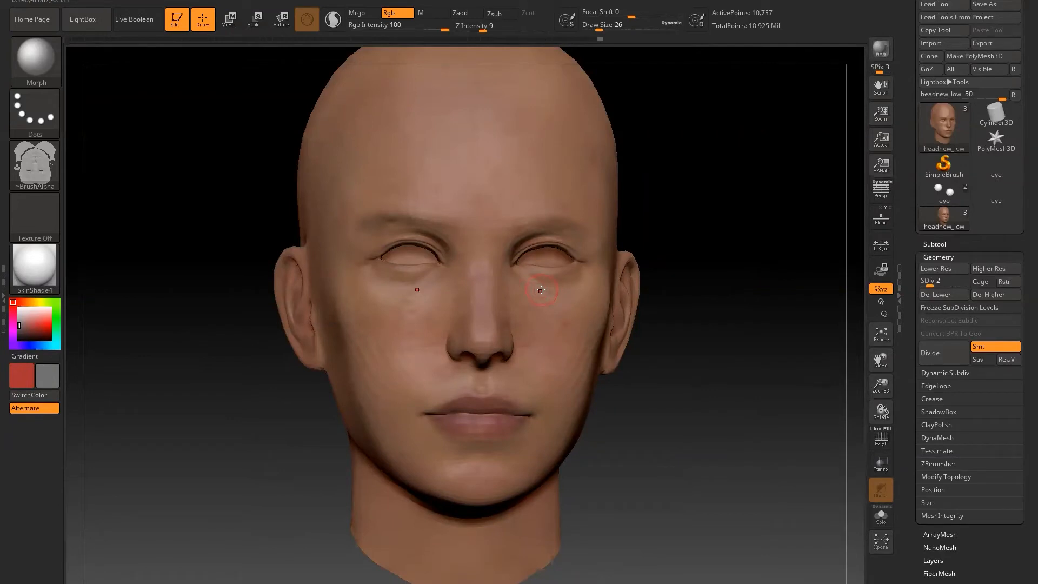
Step: Choose the headnew_low skin image as the current texture
left_click_drag(665, 401, 655, 411)
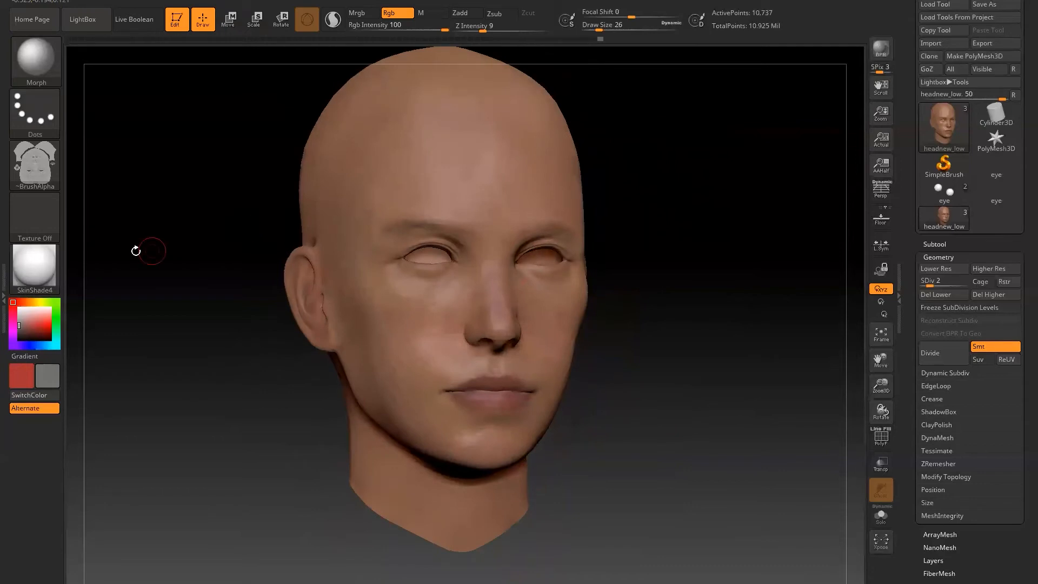
left_click(39, 221)
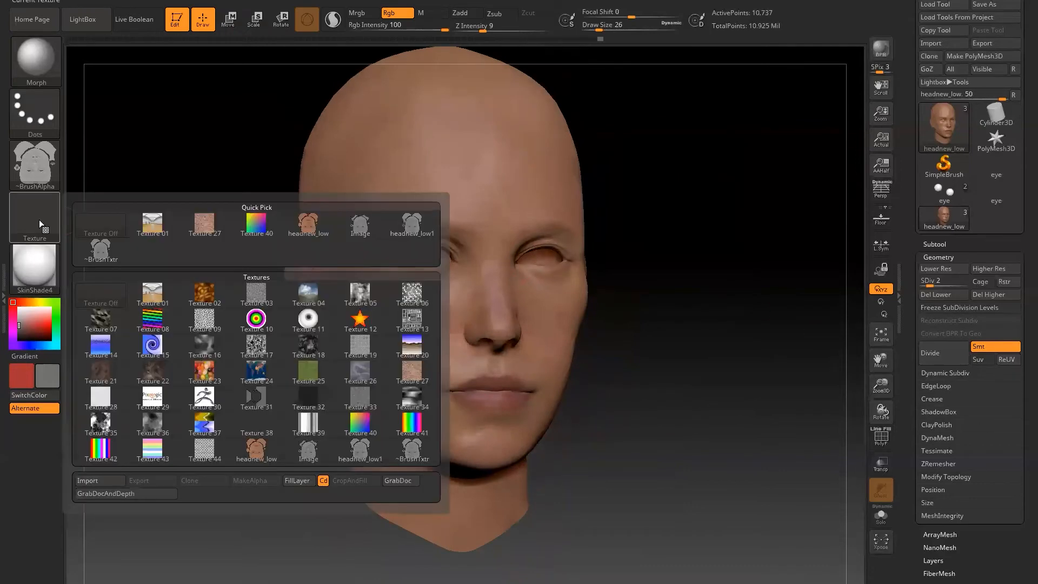
mouse_move(311, 231)
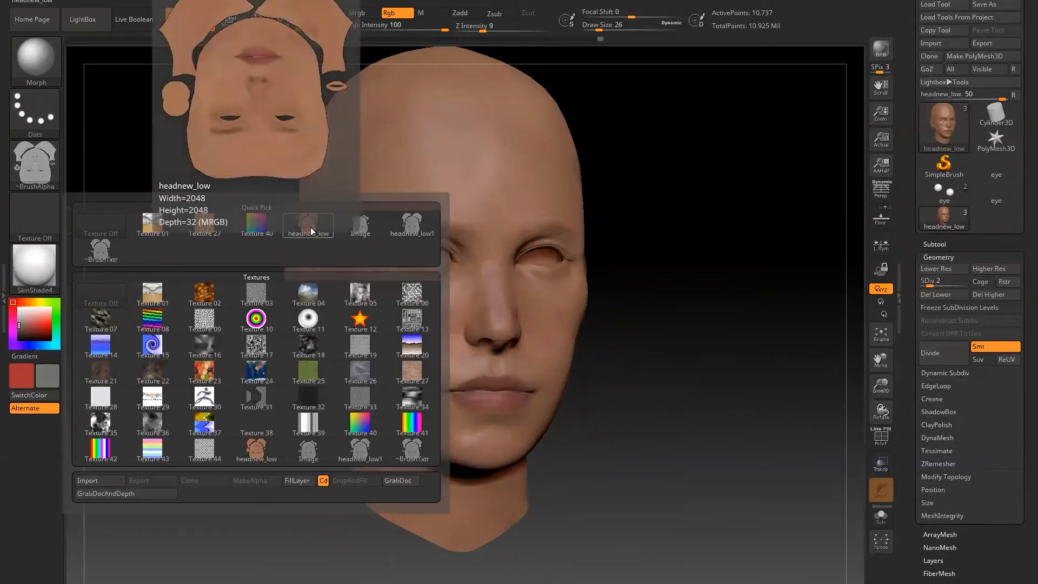
left_click(311, 231)
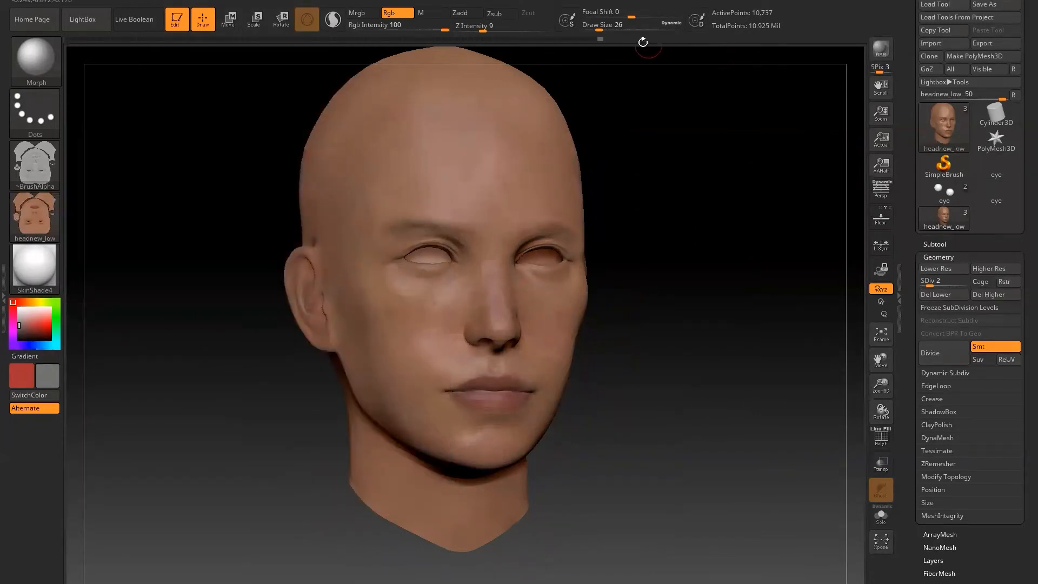
left_click(20, 217)
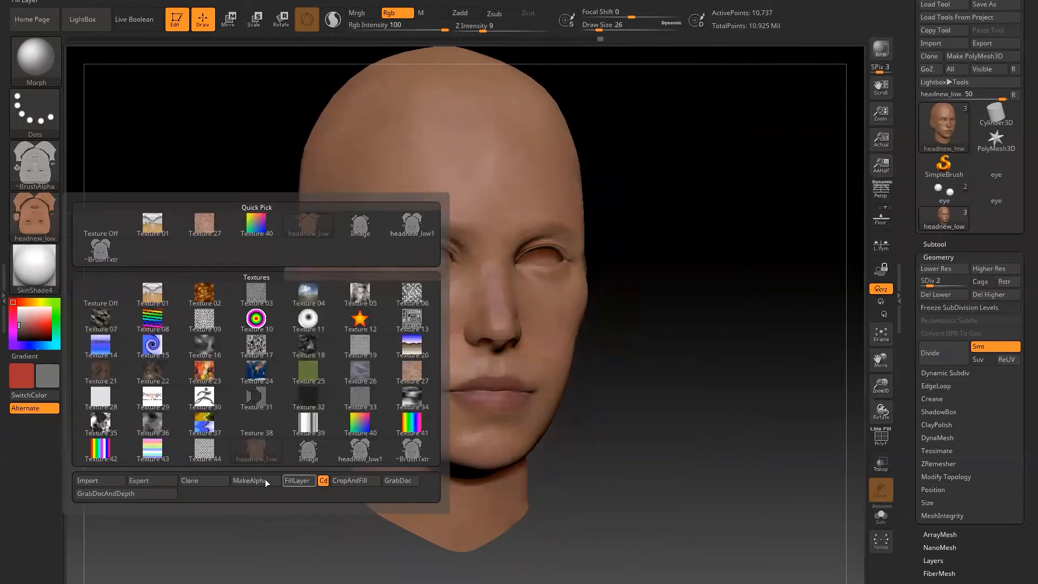
left_click(157, 484)
left_click(509, 306)
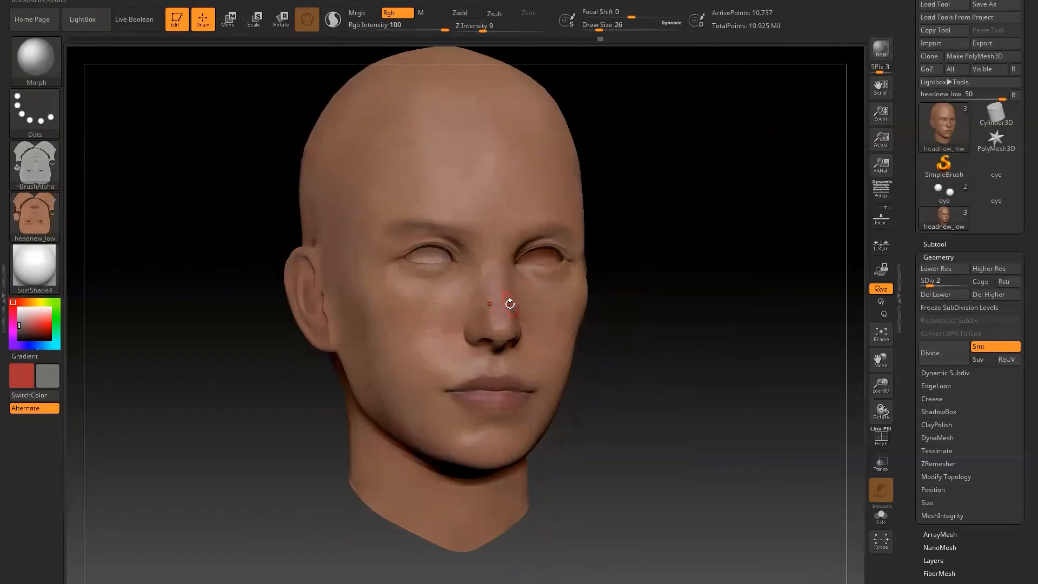
Step: Create the Texture from Polypaint map at size 4096 with Multi Map Exporter, choosing the out folder inside 3dmoeling on the Desktop
mouse_move(40, 224)
left_click(623, 1)
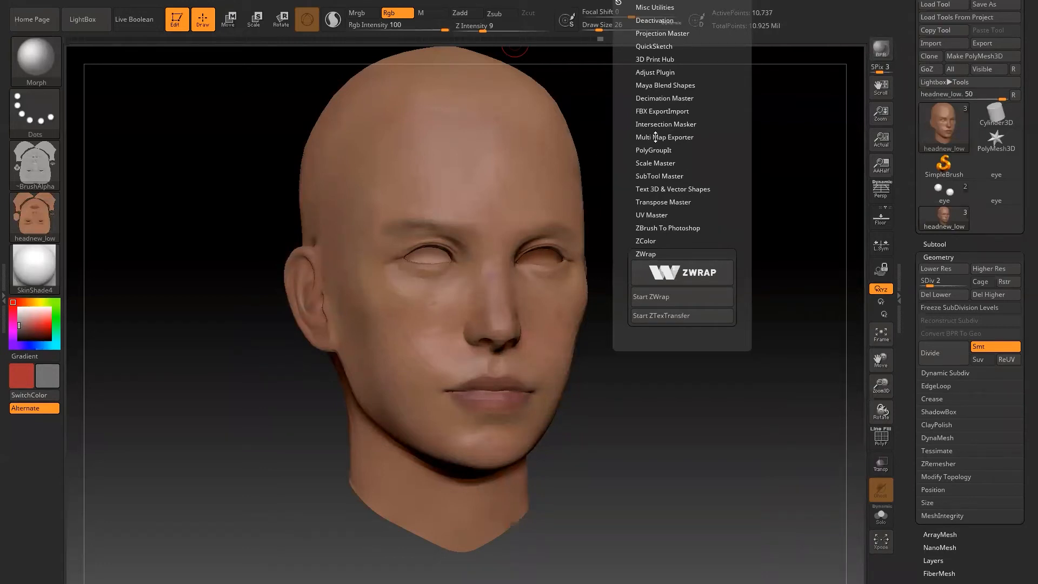
left_click(655, 137)
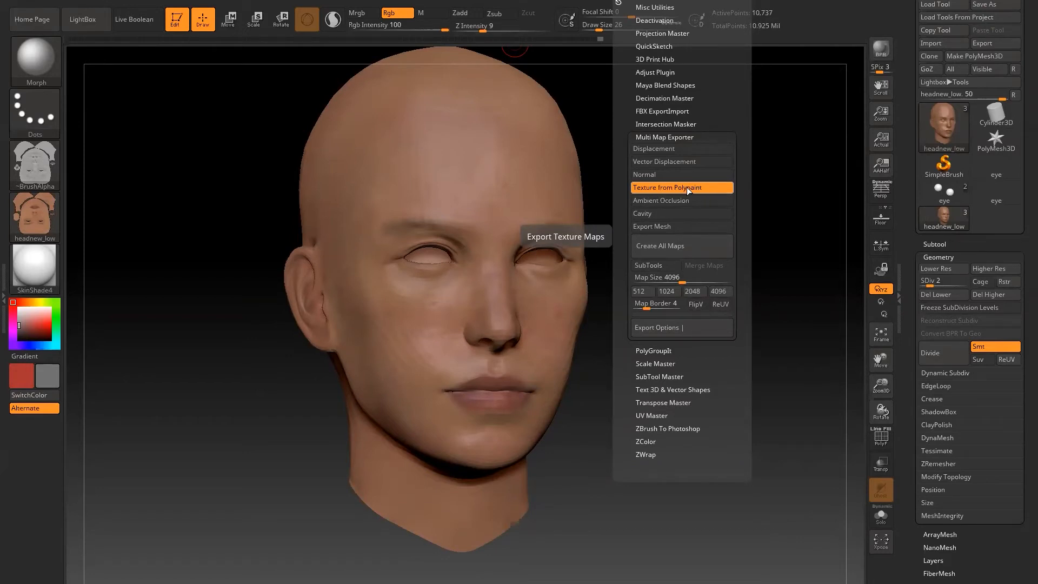
left_click(659, 278)
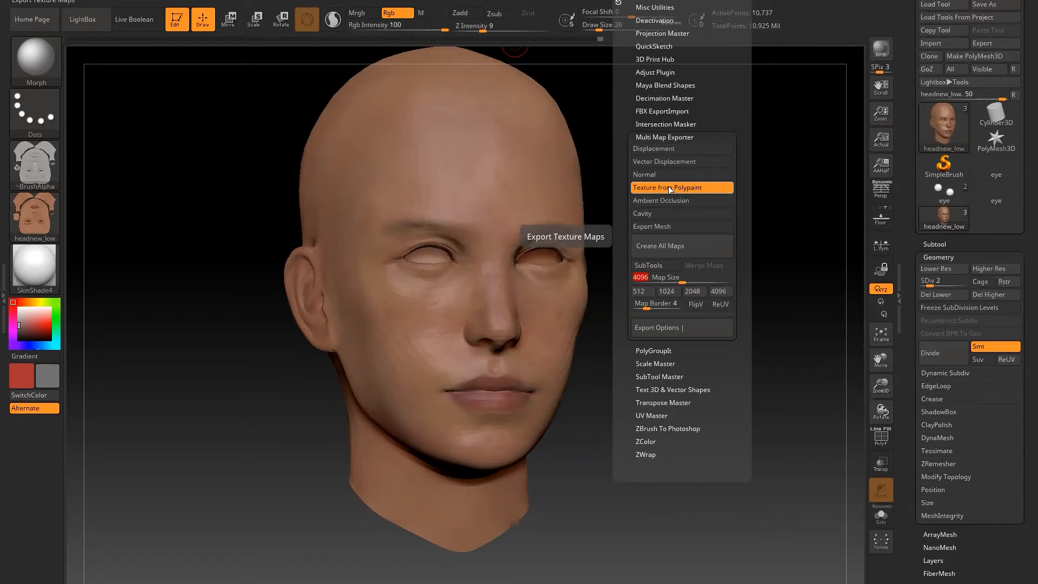
left_click(670, 244)
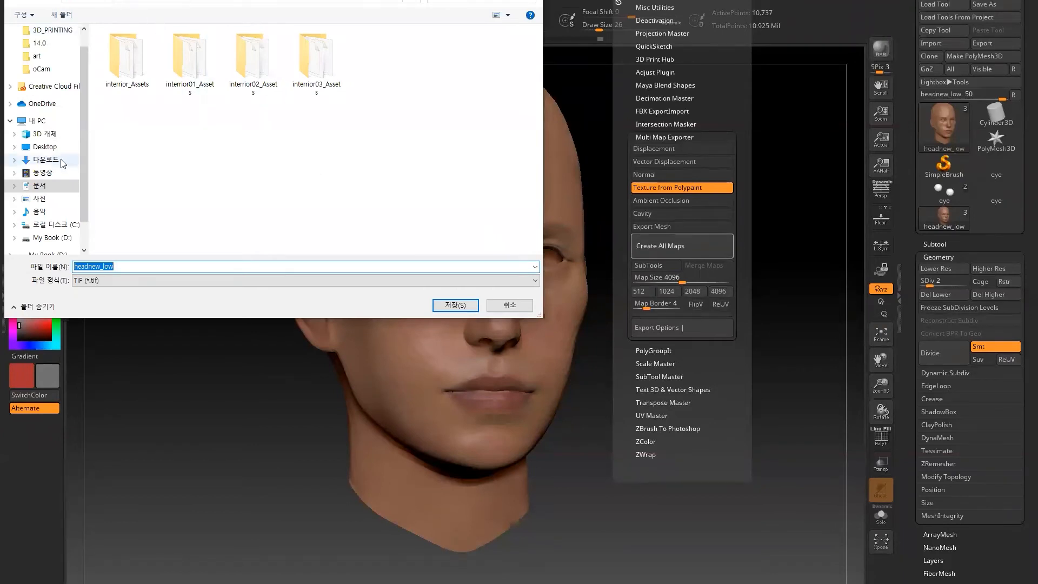
left_click(48, 147)
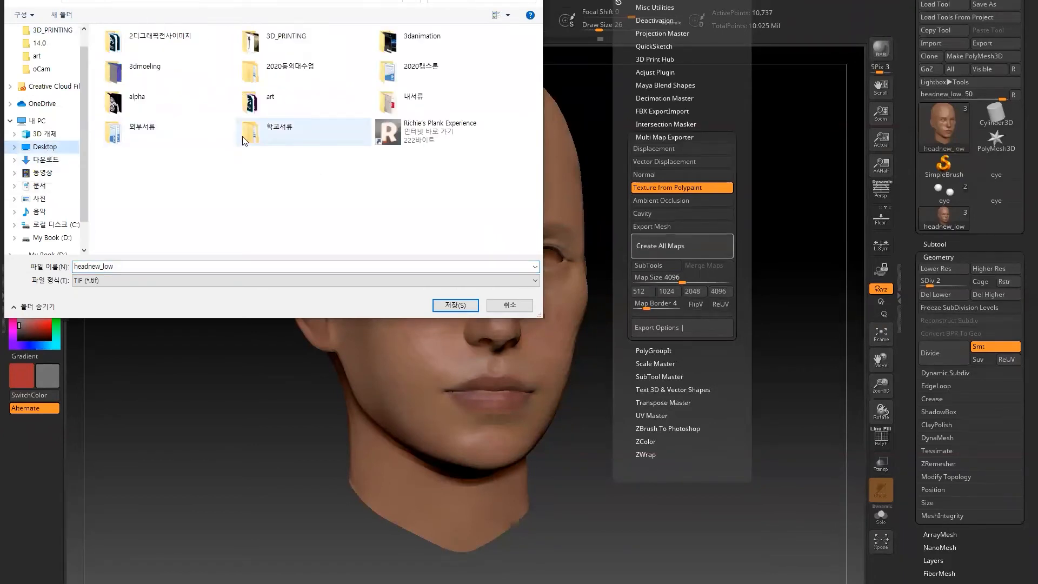
double_click(108, 70)
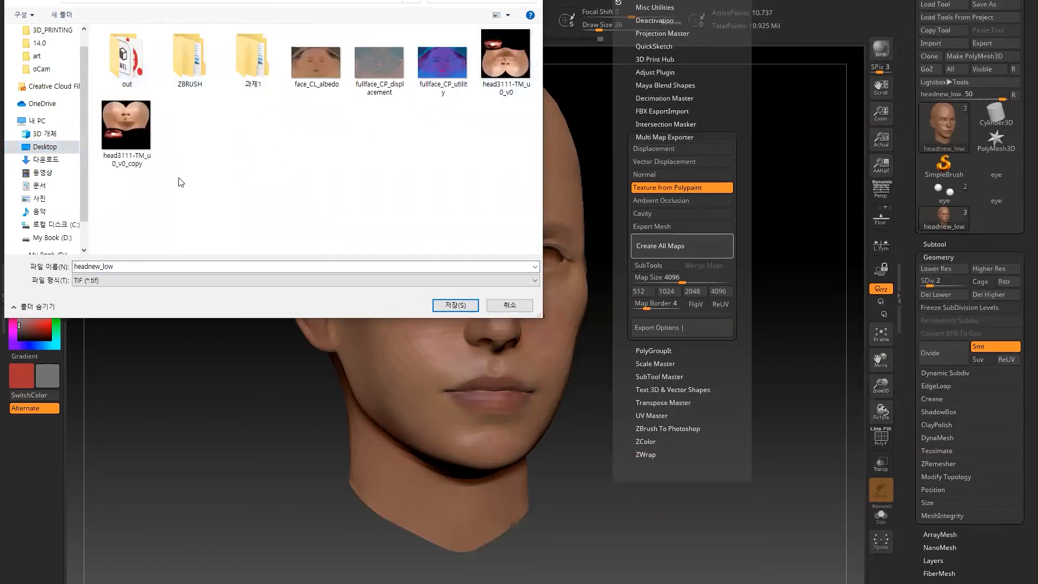
double_click(128, 68)
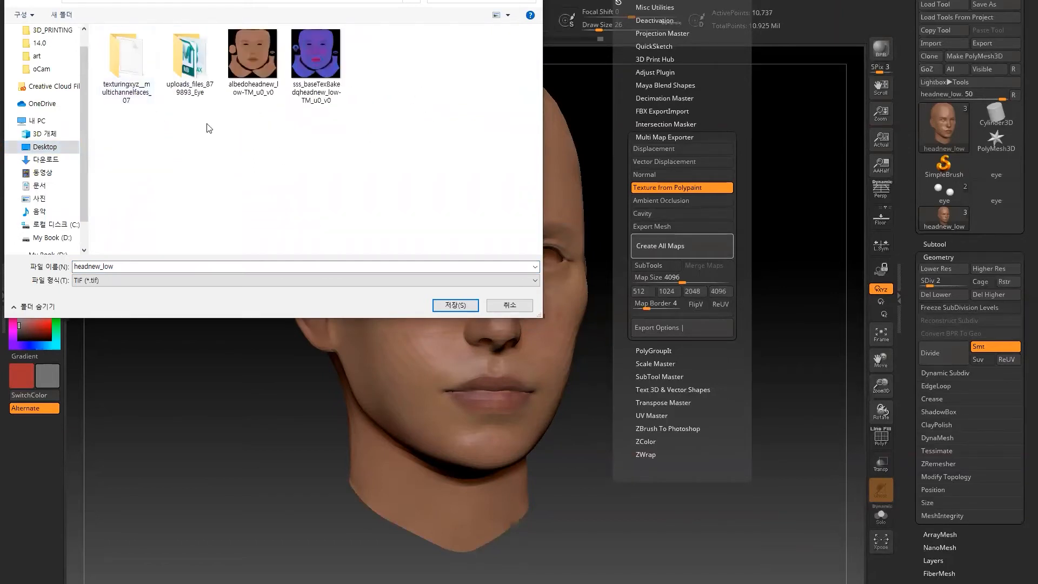
Step: Save the texture map in TIF format as albedoheadnew_low-TM_u0_v0, replacing the existing file
left_click(252, 75)
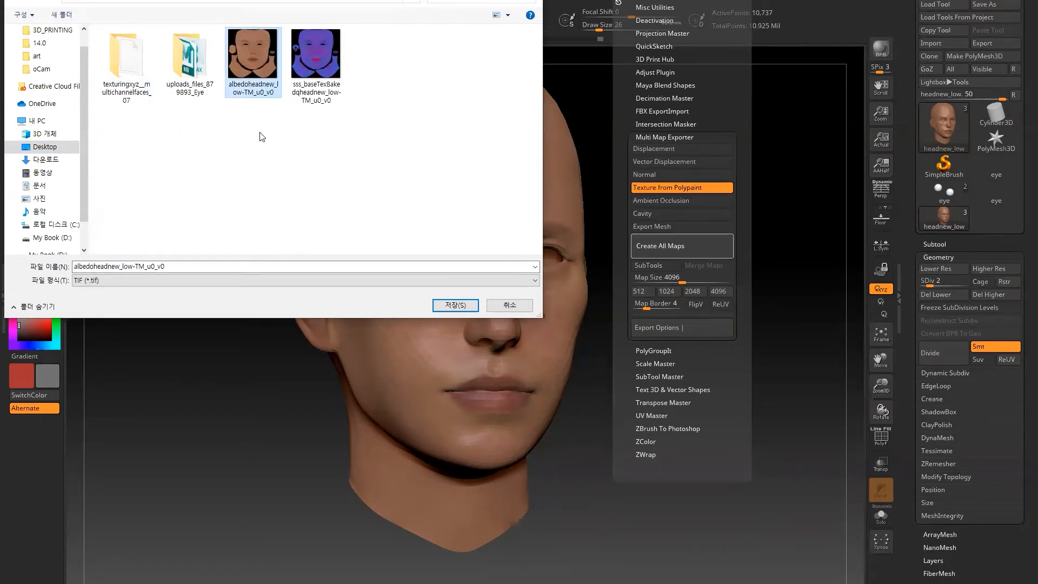
left_click(128, 281)
left_click(127, 280)
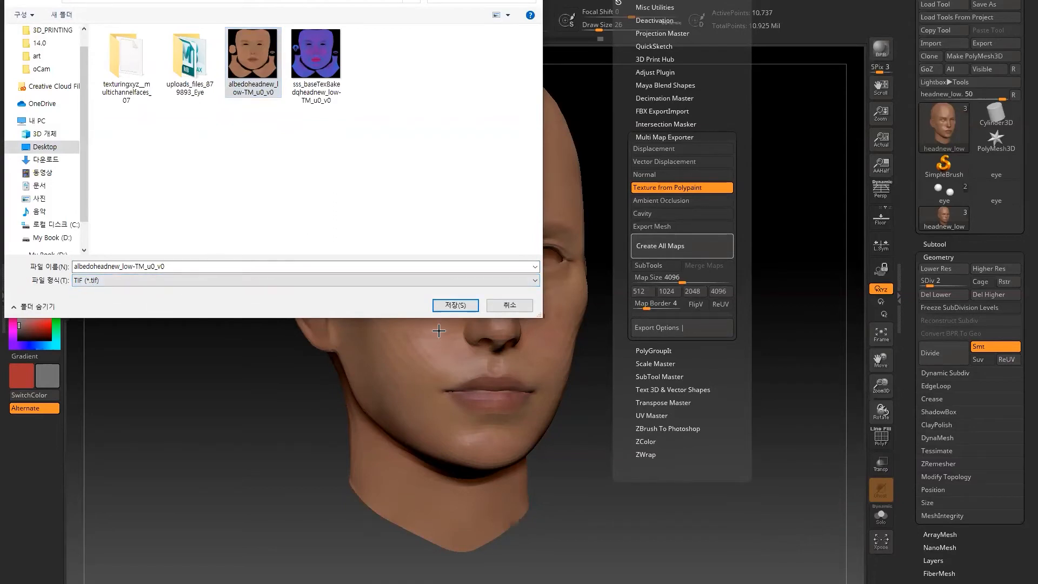
left_click(353, 282)
left_click(351, 280)
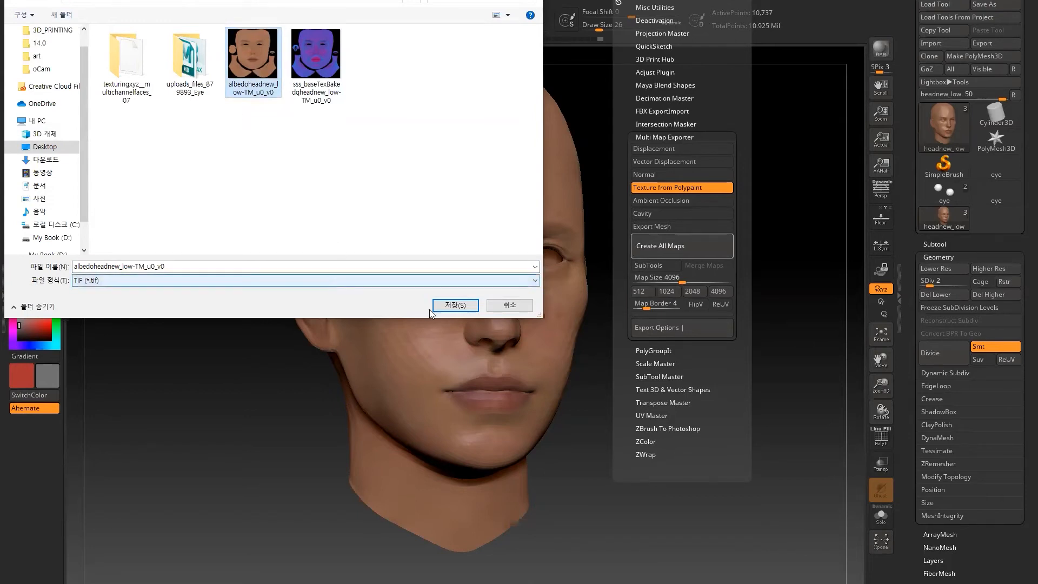
left_click(465, 307)
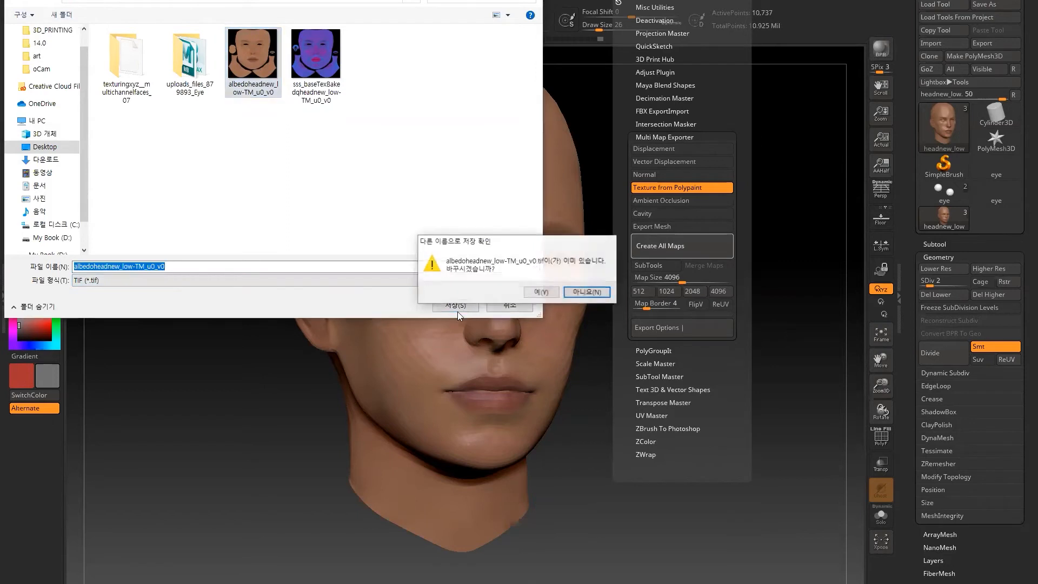
left_click(541, 293)
Step: Switch to the desktop, close the chat window and launch xNormal
key("d")
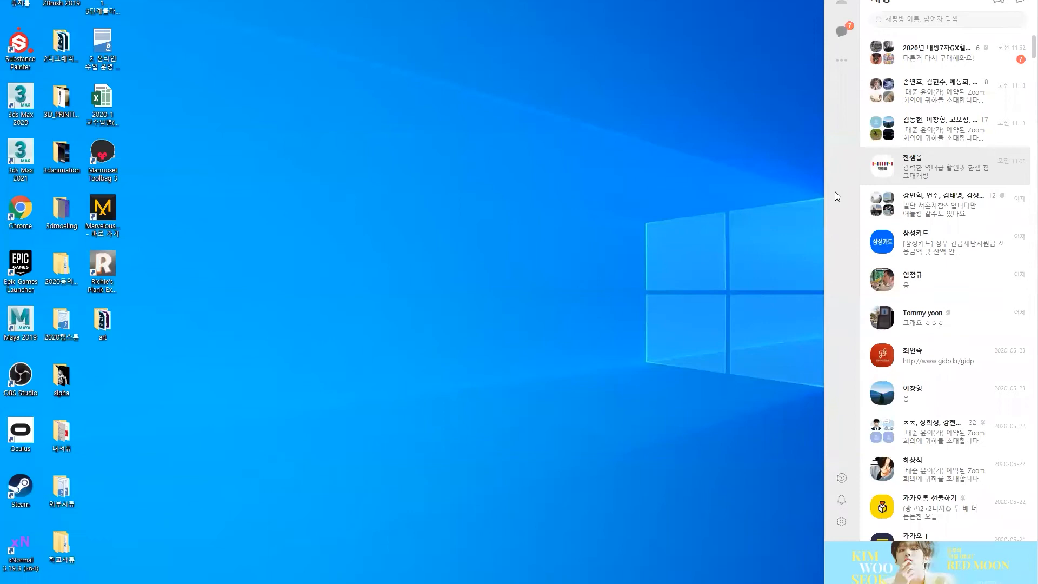
left_click(1029, 1)
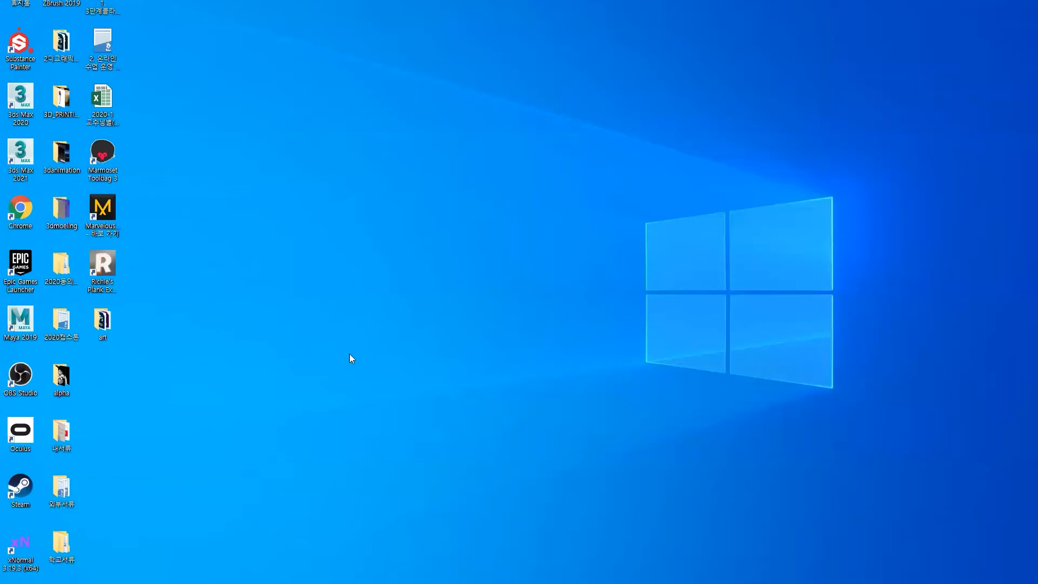
double_click(21, 546)
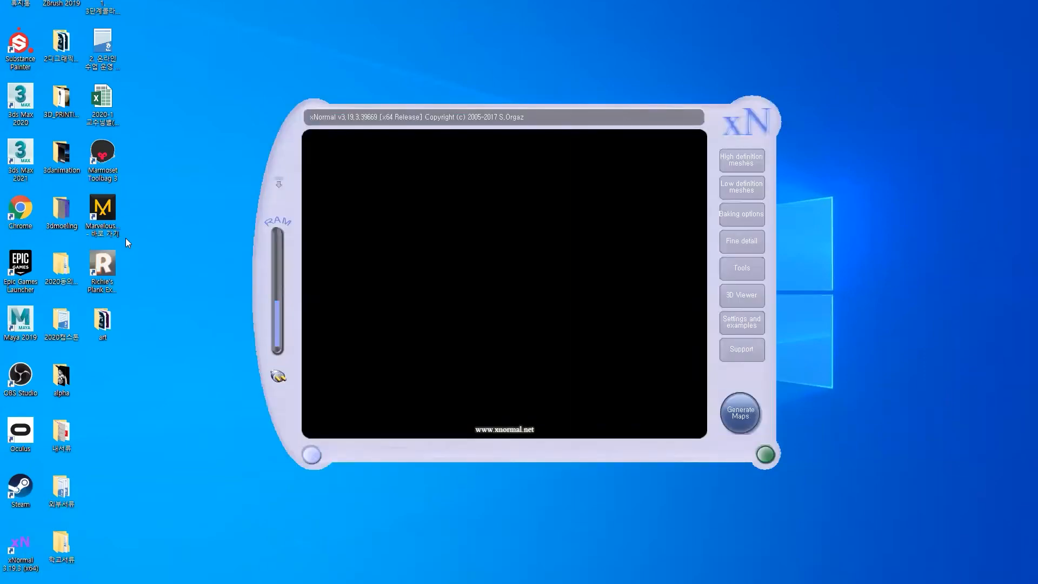
Step: Remove the old meshes from the high-definition and low-definition mesh lists, then return to the high-definition list
left_click(730, 165)
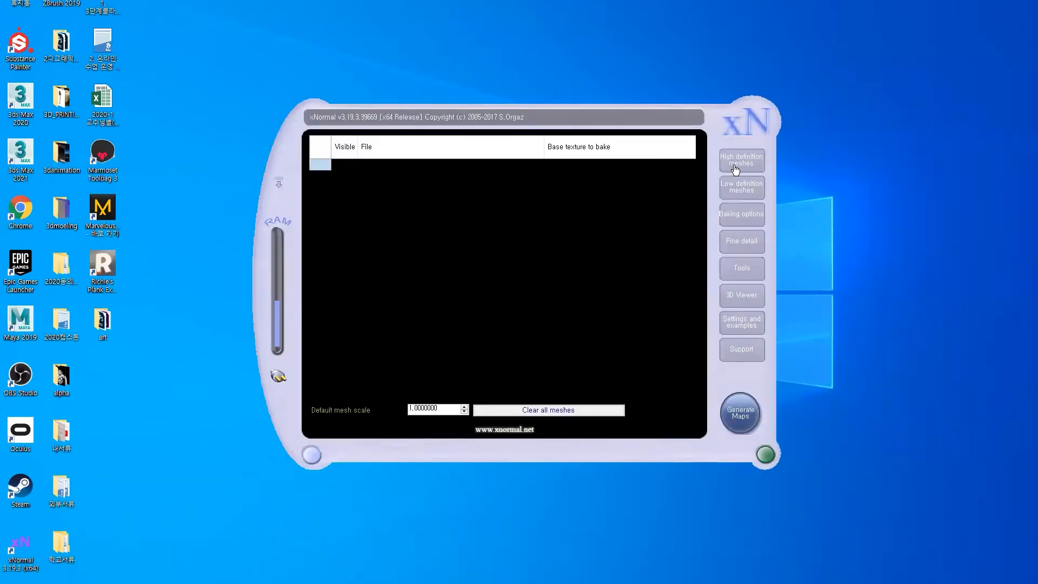
right_click(414, 164)
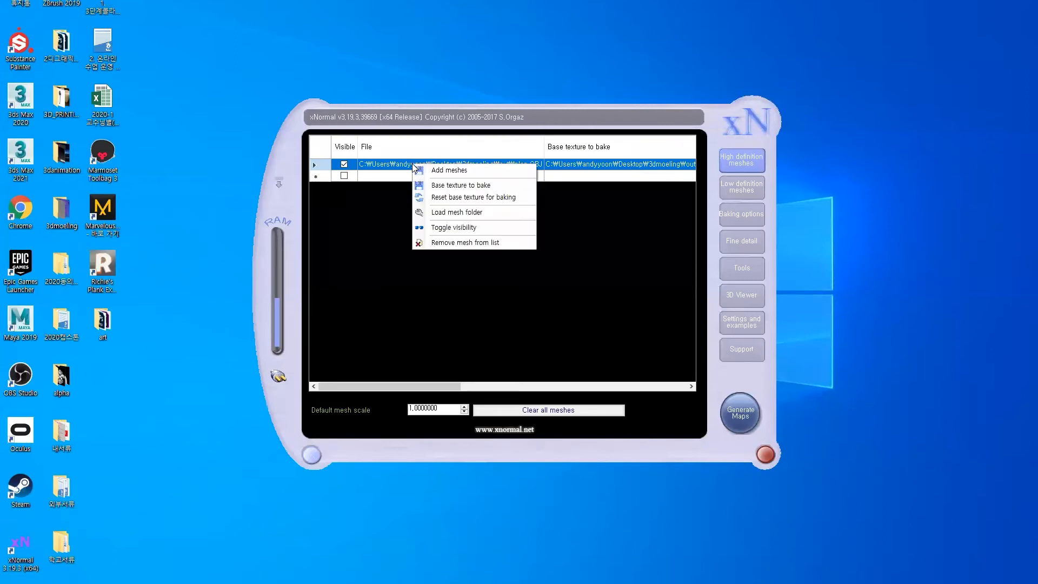
left_click(435, 242)
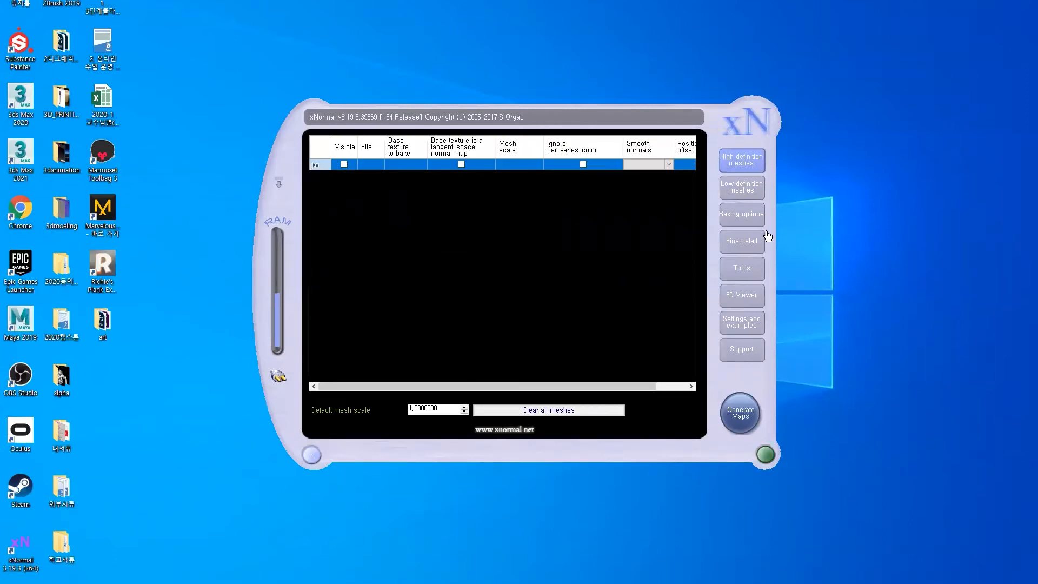
left_click(739, 191)
right_click(479, 159)
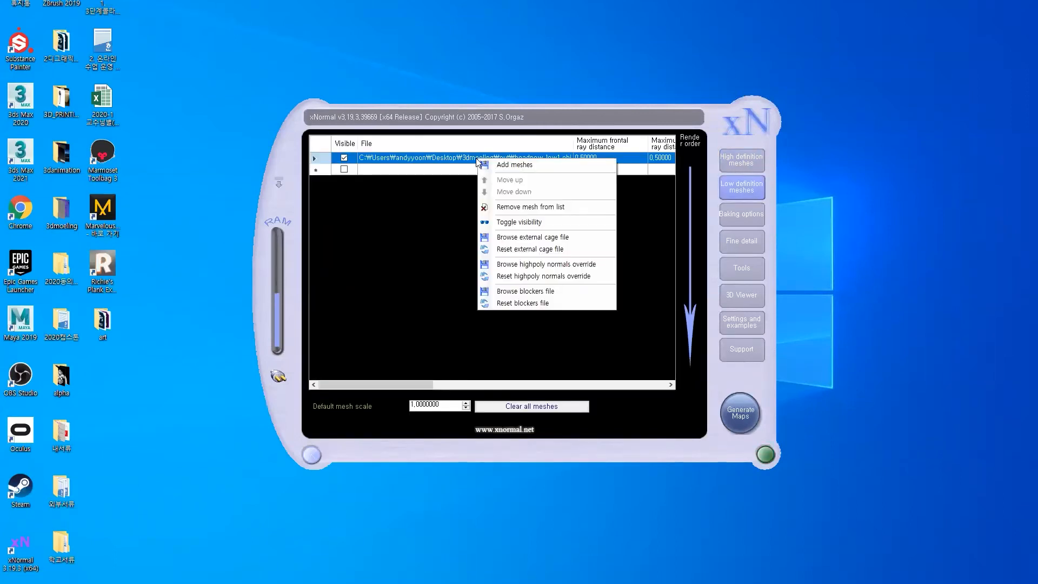
left_click(509, 212)
left_click(748, 177)
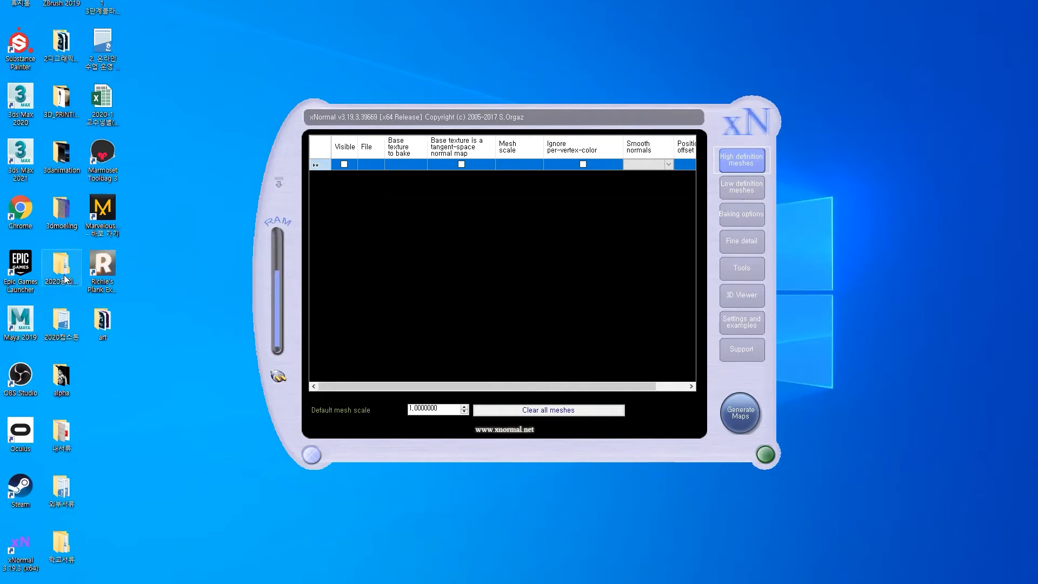
Step: Open the out folder inside the desktop's 3dmoeling folder in File Explorer
left_click(54, 287)
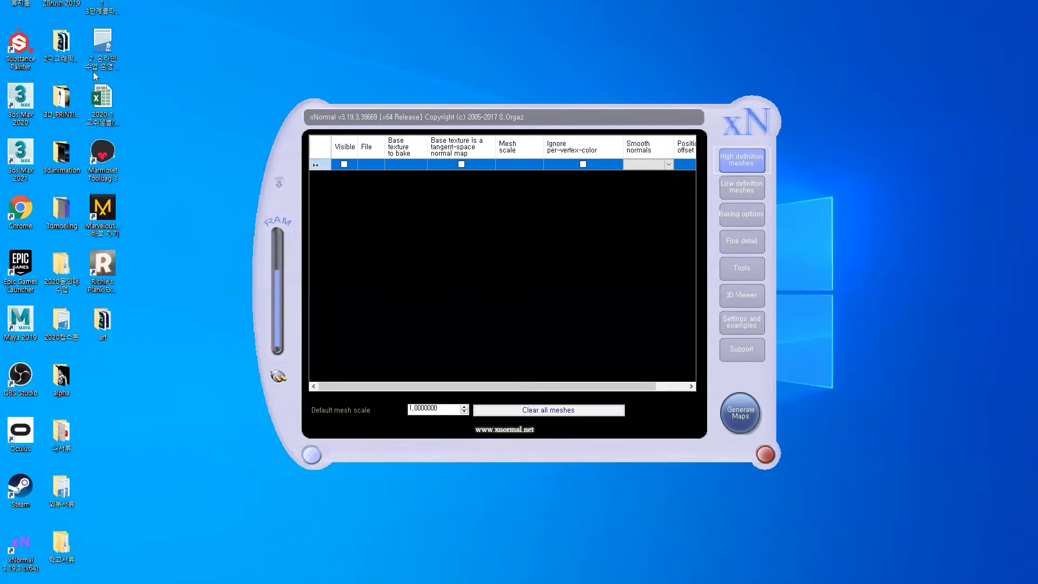
left_click(60, 99)
left_click(63, 156)
left_click(64, 210)
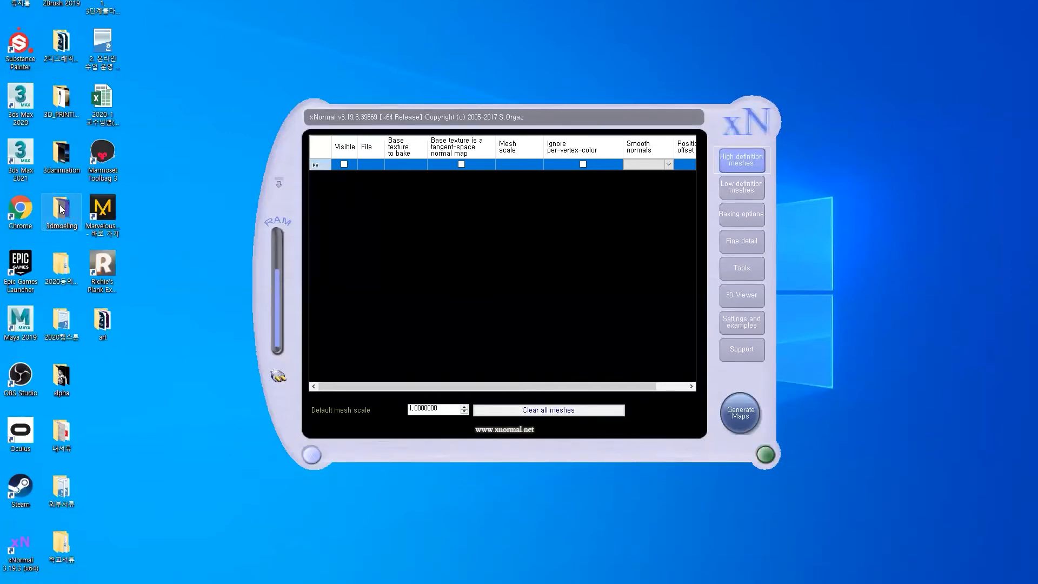
double_click(62, 209)
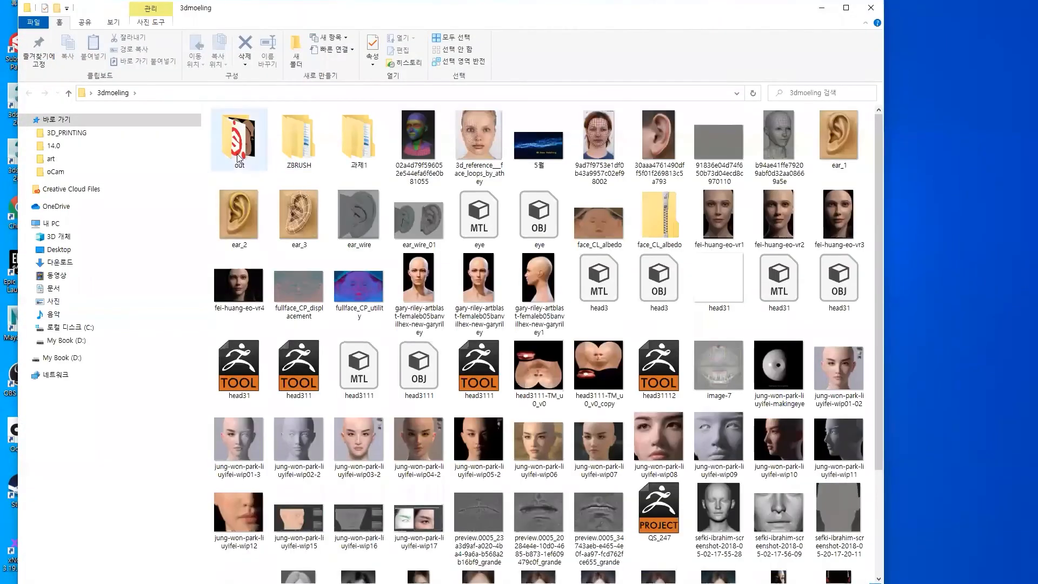
left_click(239, 157)
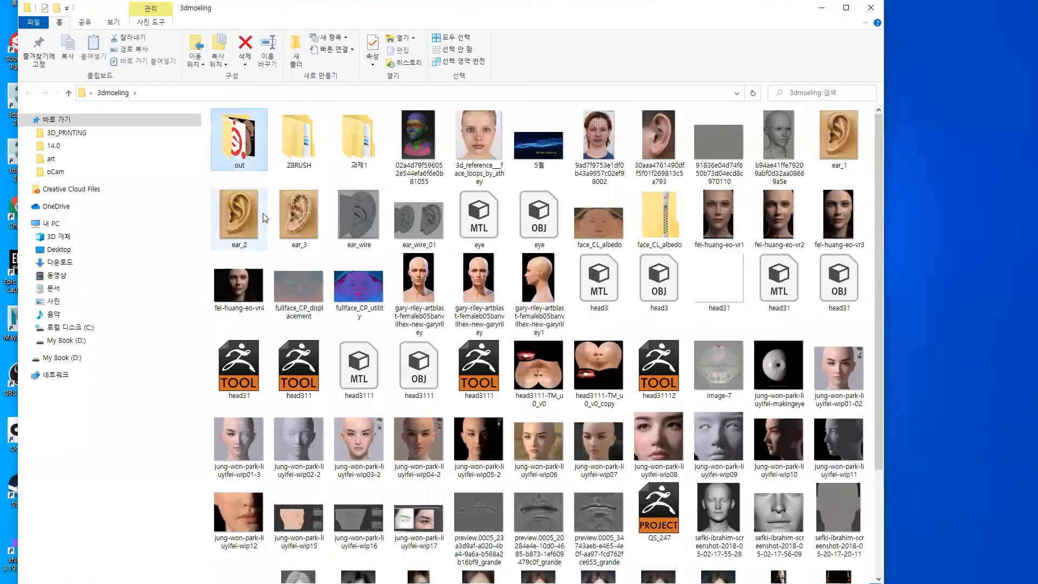
double_click(242, 155)
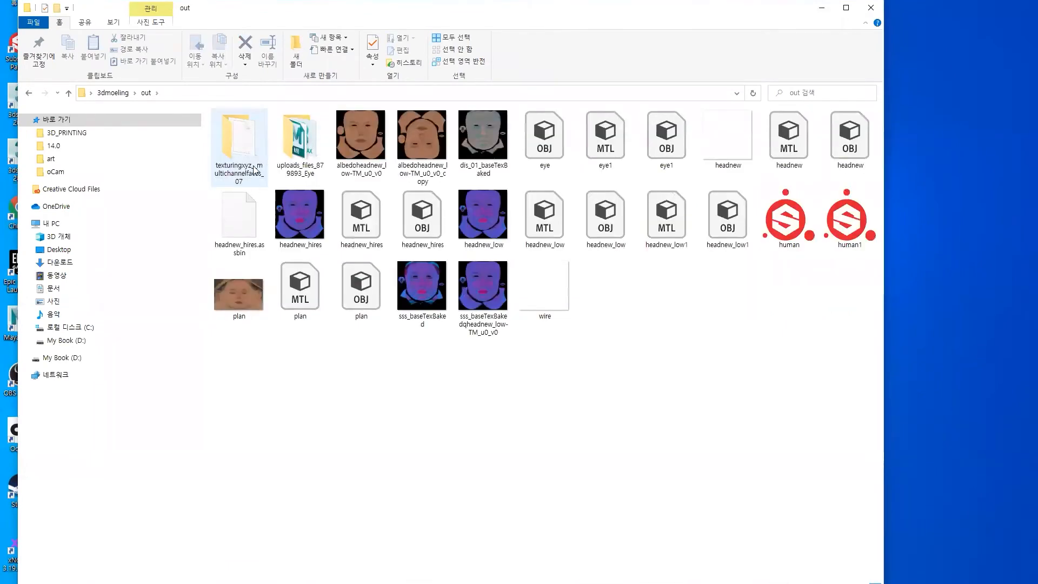
Step: Minimize File Explorer, switch to ZBrush and select the plan subtool to examine its face from the side
left_click(69, 93)
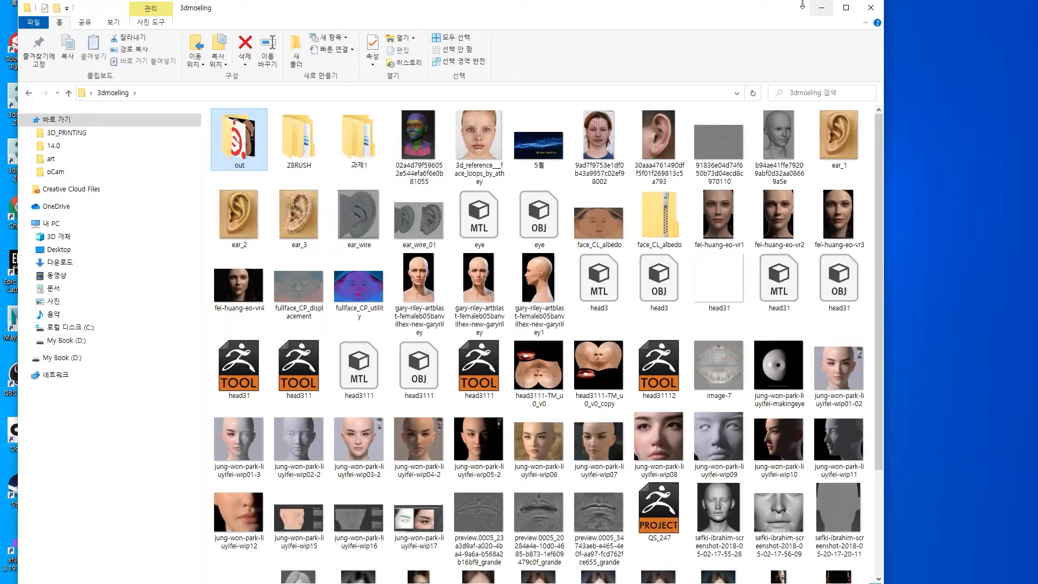
left_click(822, 9)
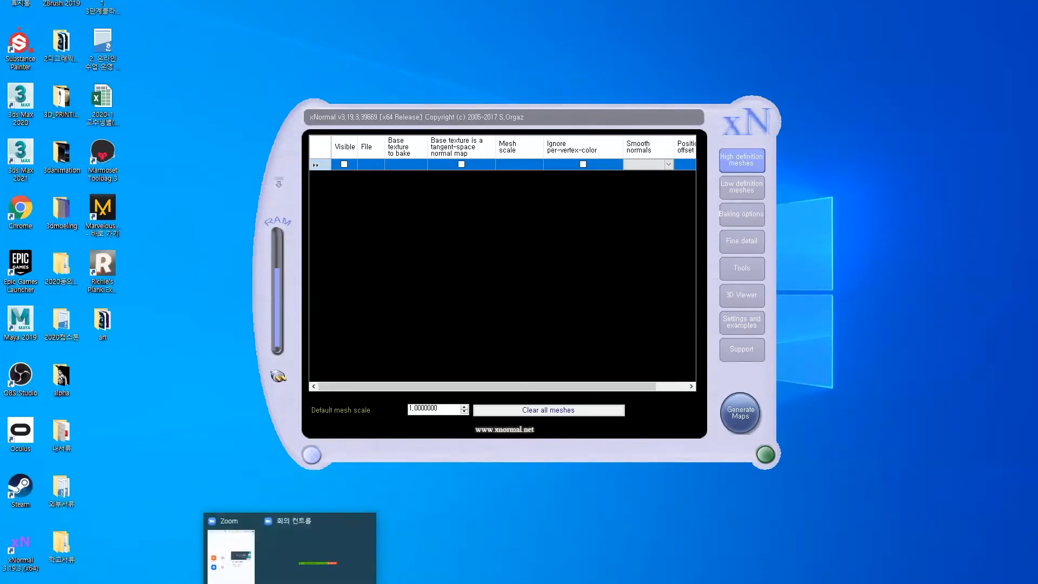
left_click(369, 551)
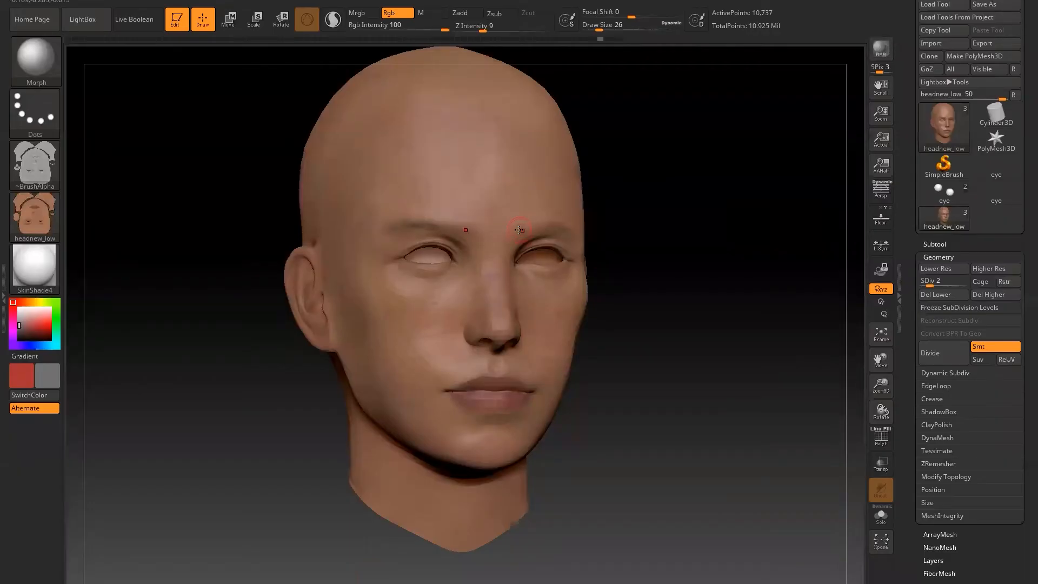
left_click(934, 244)
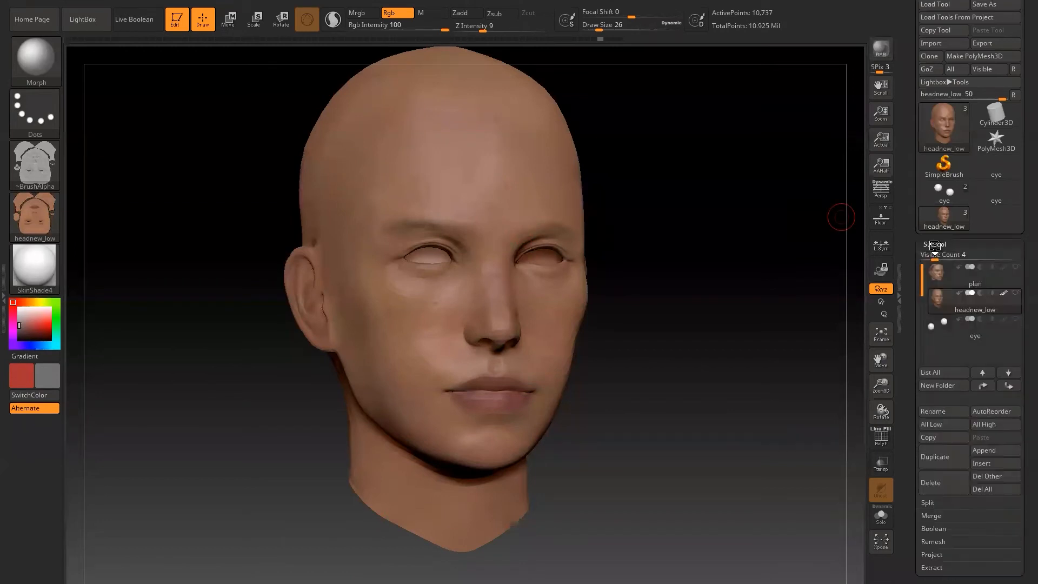
left_click(949, 279)
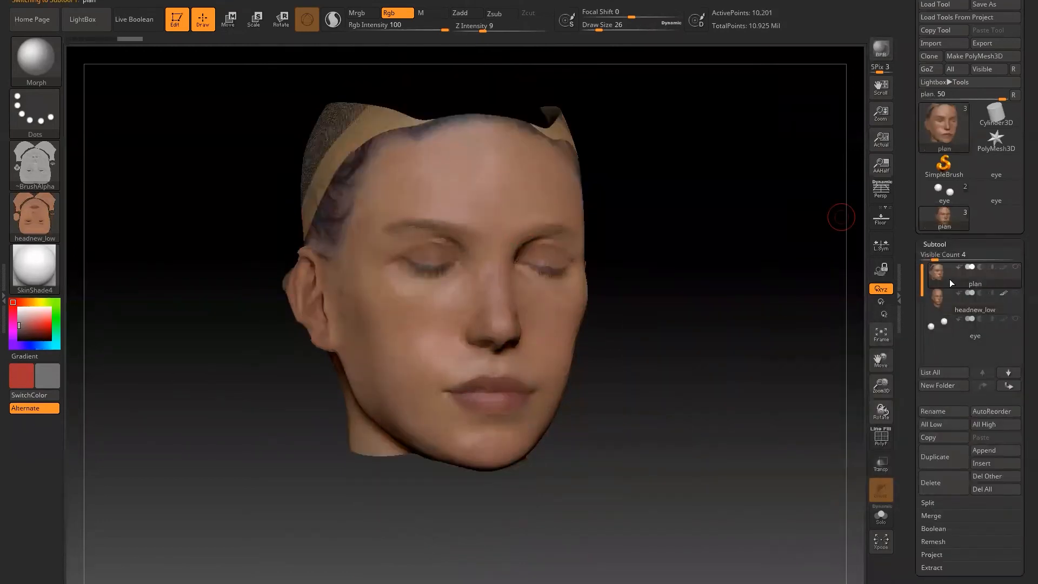
left_click_drag(689, 373, 711, 377)
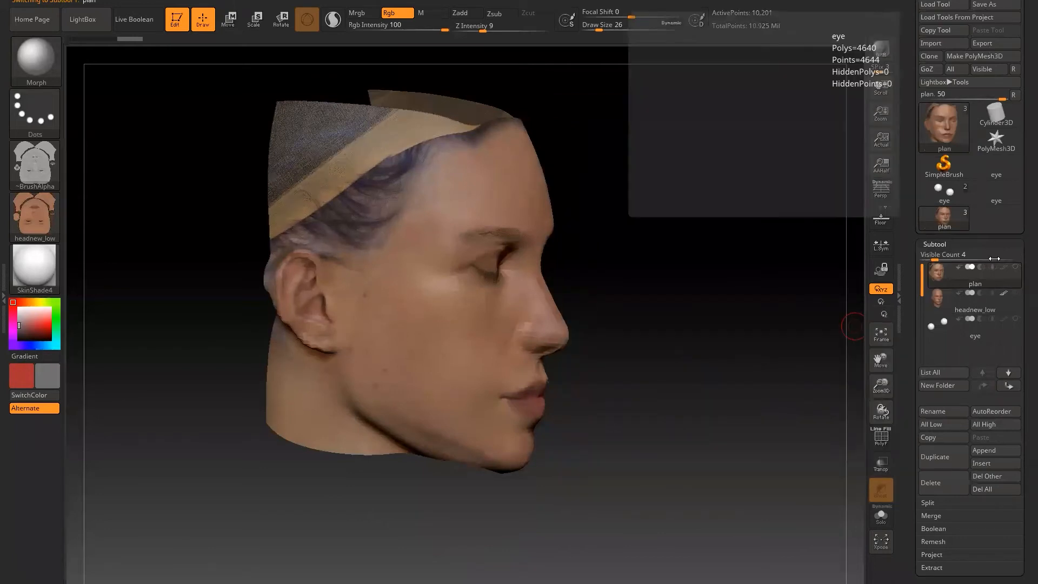
Step: Select the headnew_low subtool, lower it to subdivision level 1 and return to xNormal
left_click(955, 309)
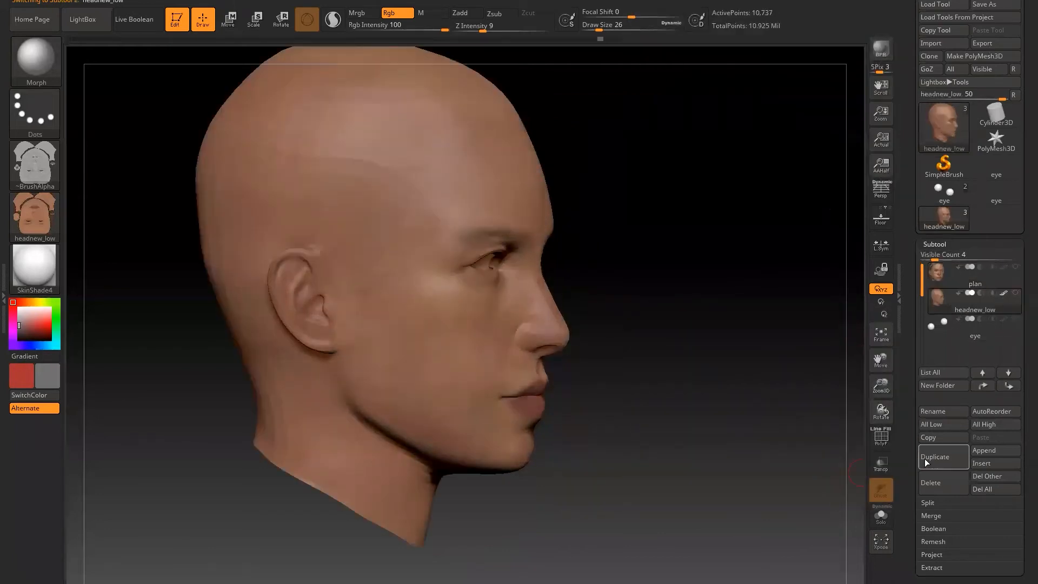
left_click_drag(913, 459, 931, 373)
left_click(944, 344)
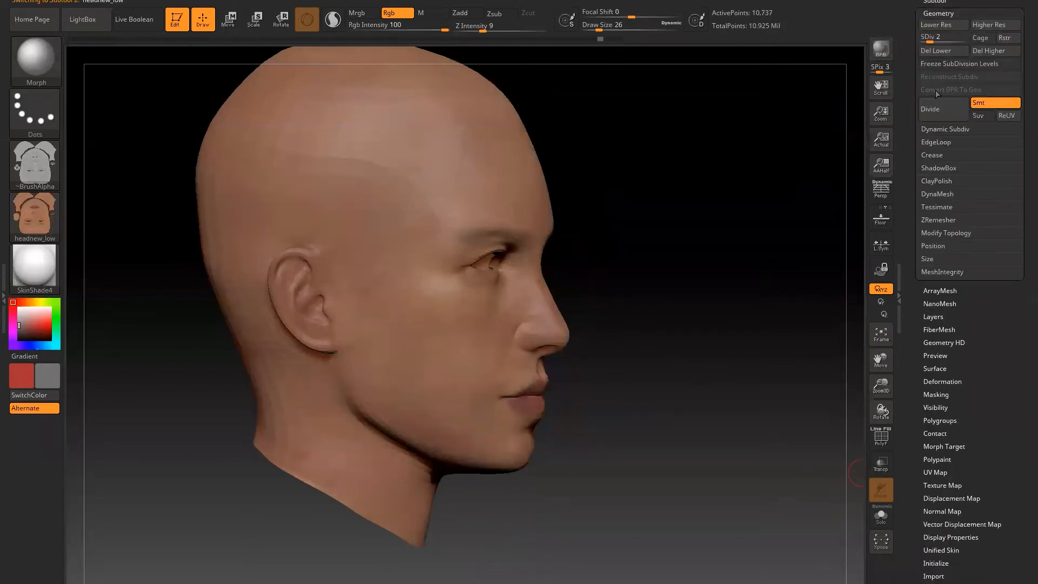
key("shift+d")
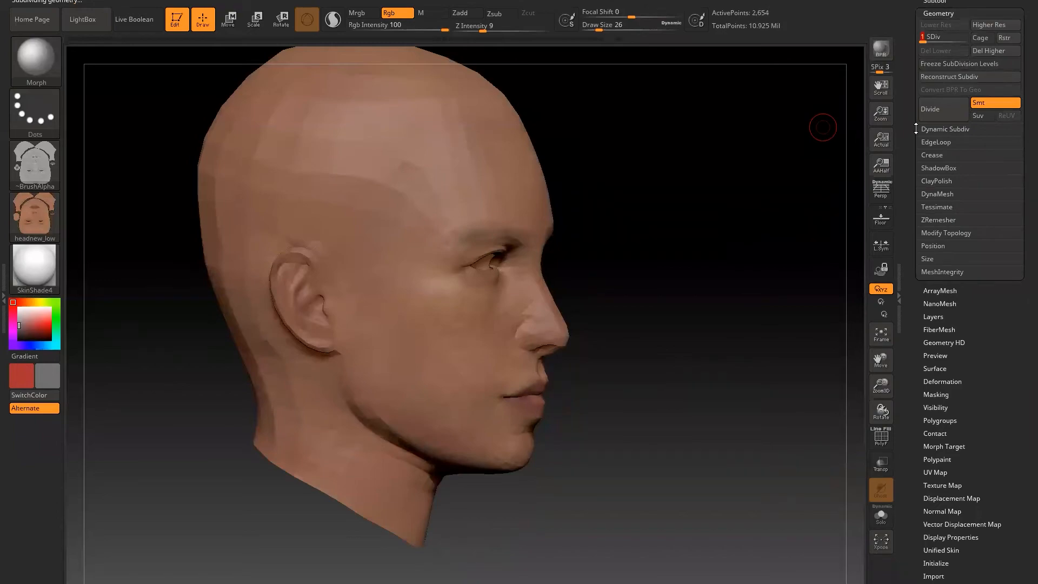
left_click_drag(916, 128, 916, 183)
left_click(993, 1)
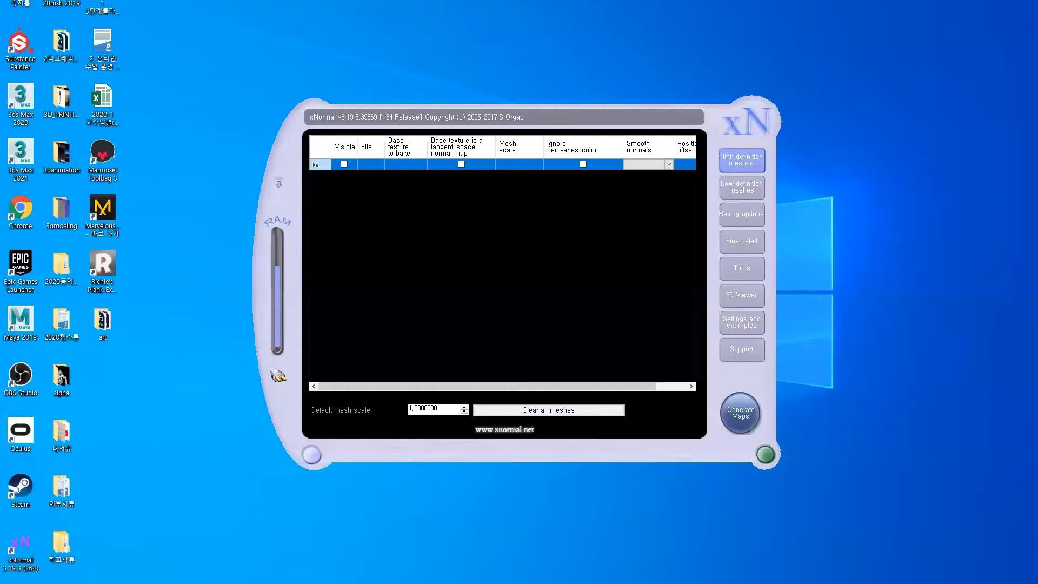
Step: Add the plan OBJ from the out folder to the high-definition mesh list
right_click(368, 162)
left_click(382, 169)
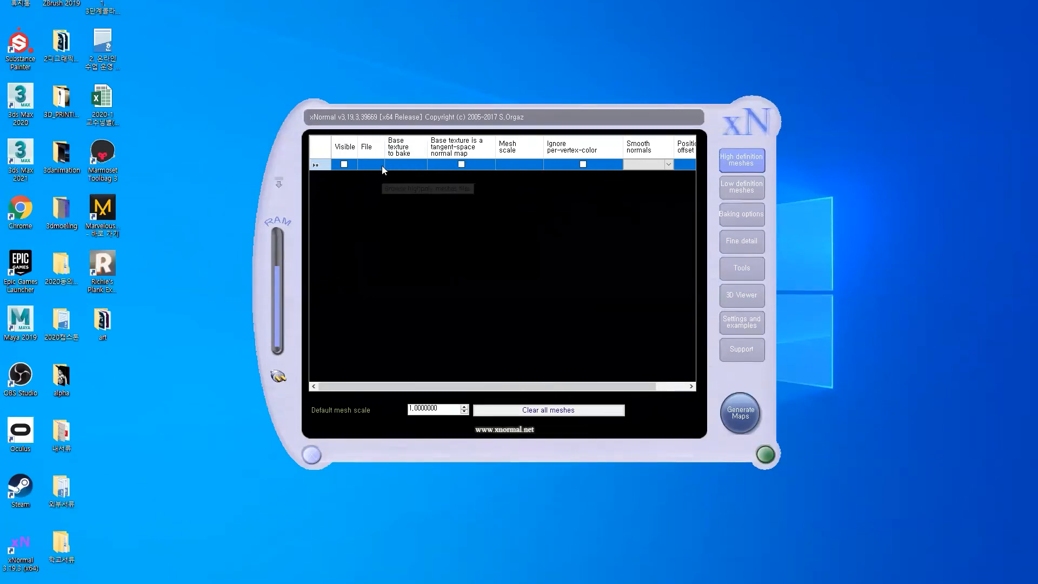
left_click(423, 248)
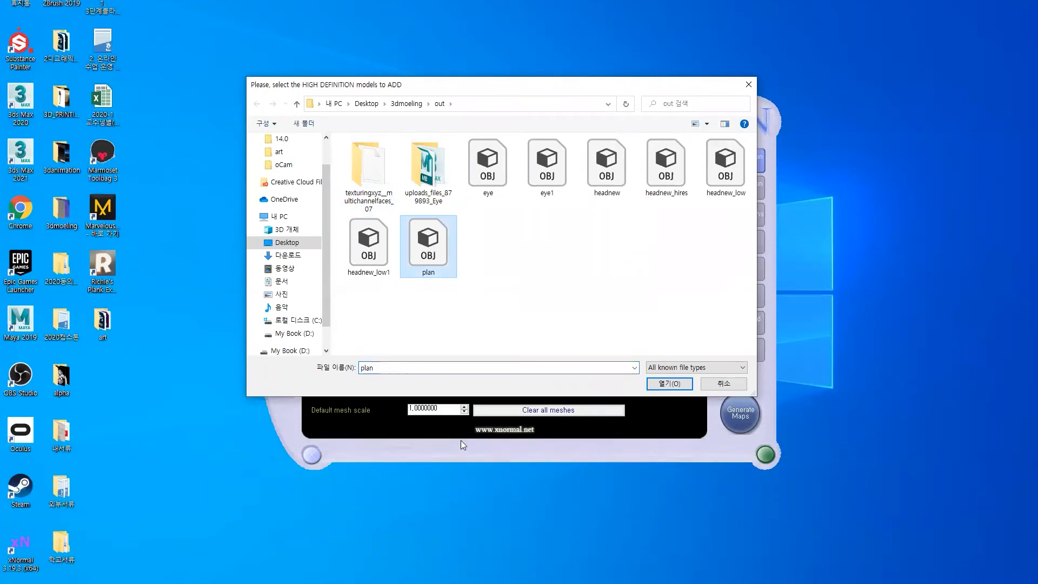
key("Return")
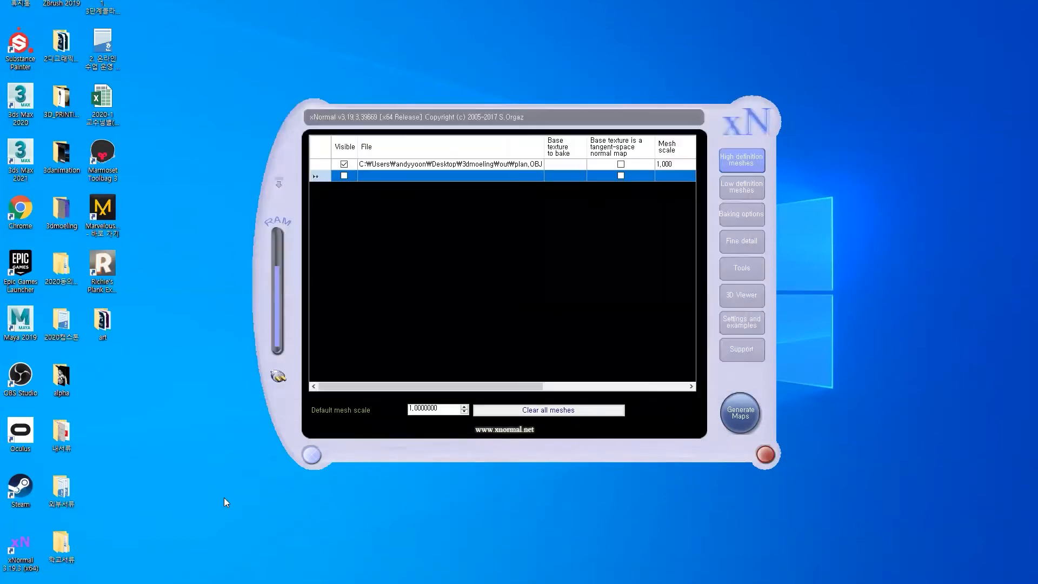
Step: Assign fullface_CP_displacement from the texturingxyz fullface folder as the plan mesh's base texture to bake
left_click(566, 163)
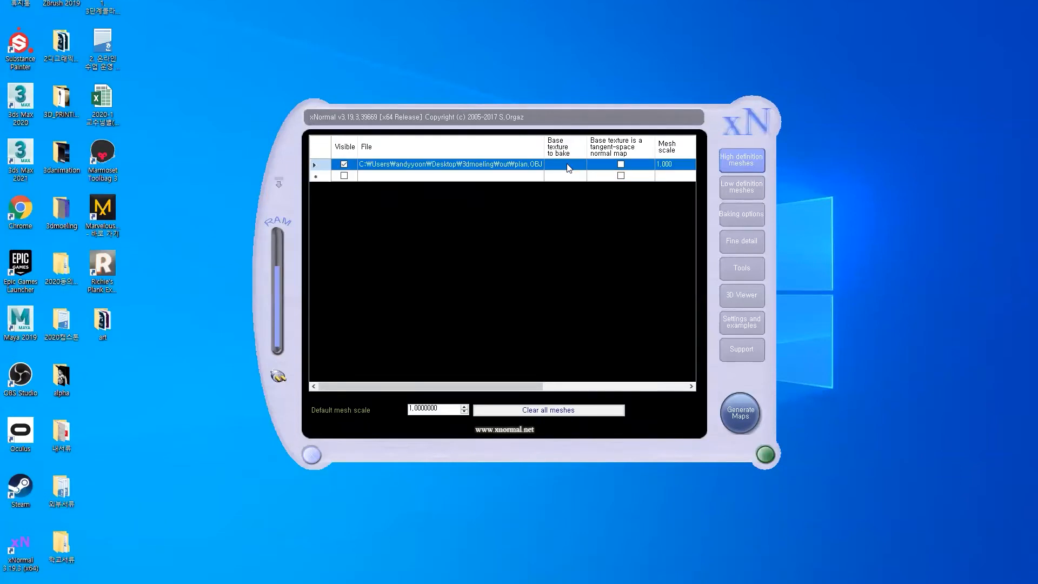
right_click(566, 163)
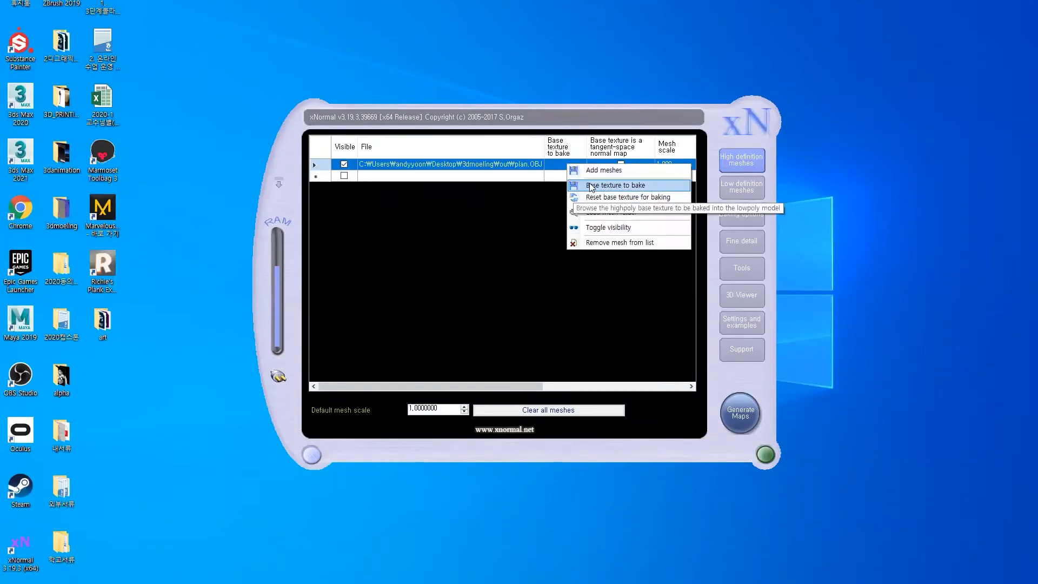
left_click(591, 187)
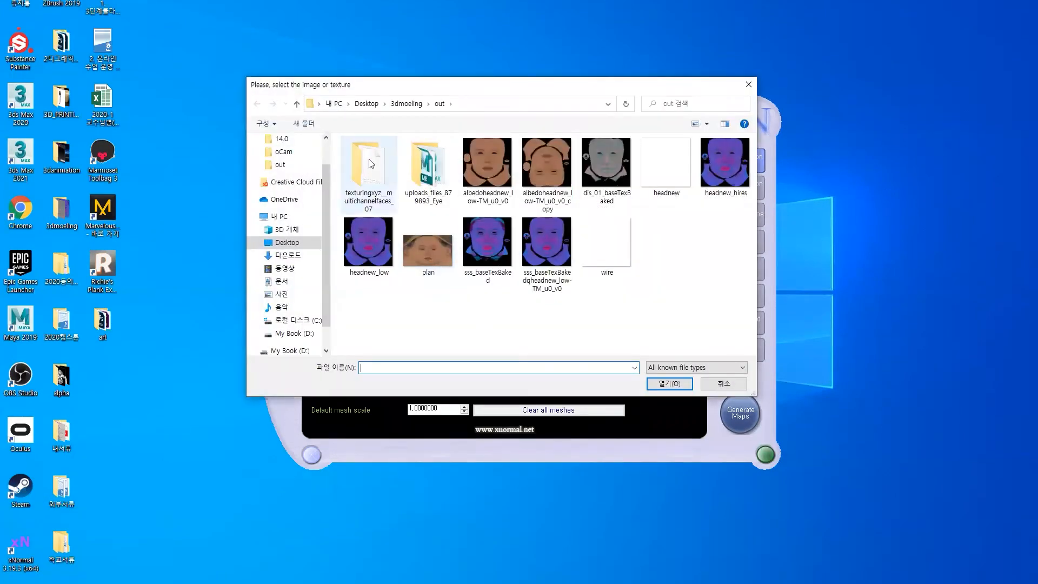
double_click(371, 164)
double_click(369, 154)
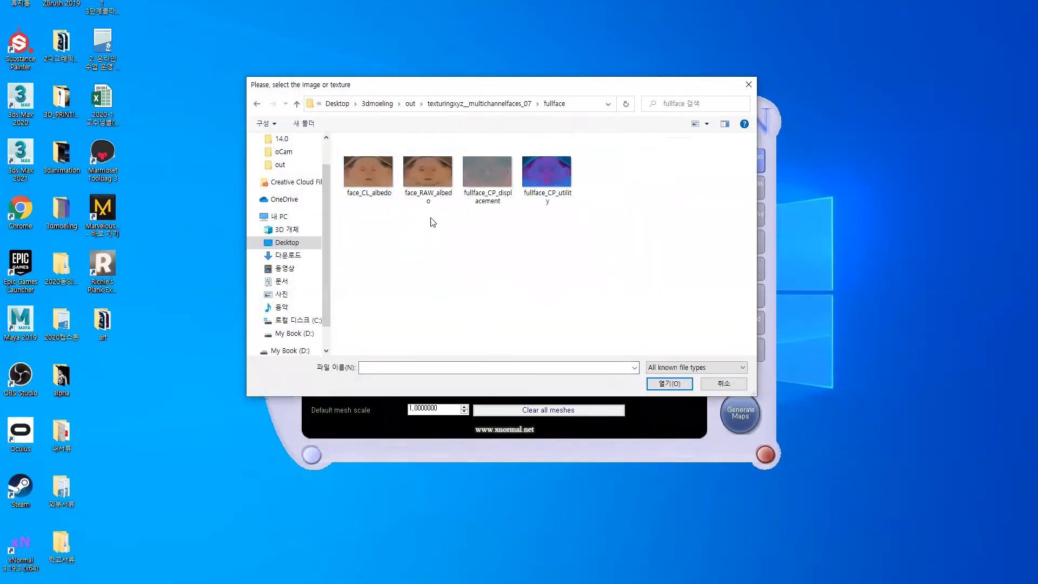
left_click(487, 173)
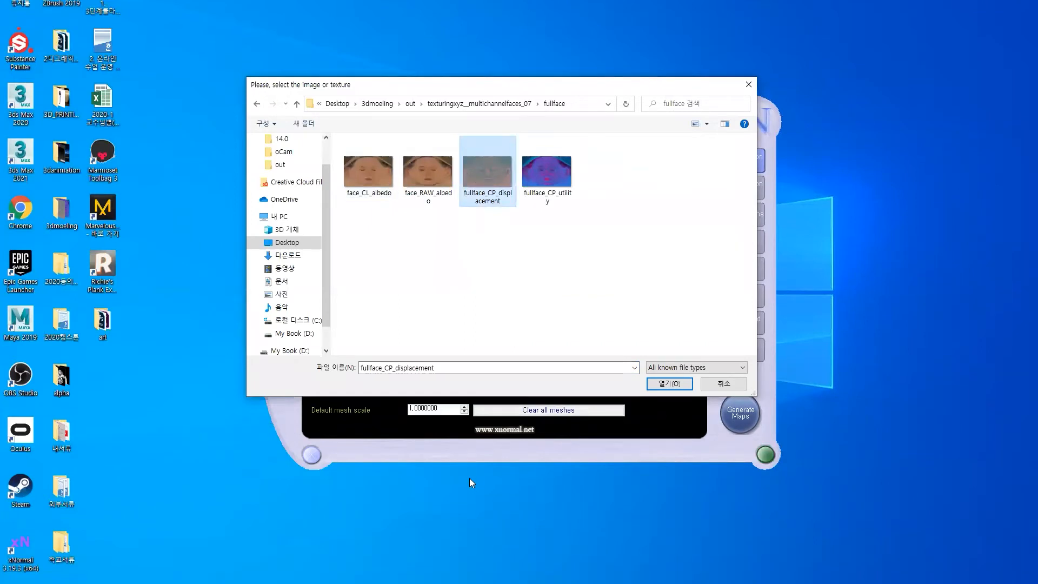
left_click(663, 384)
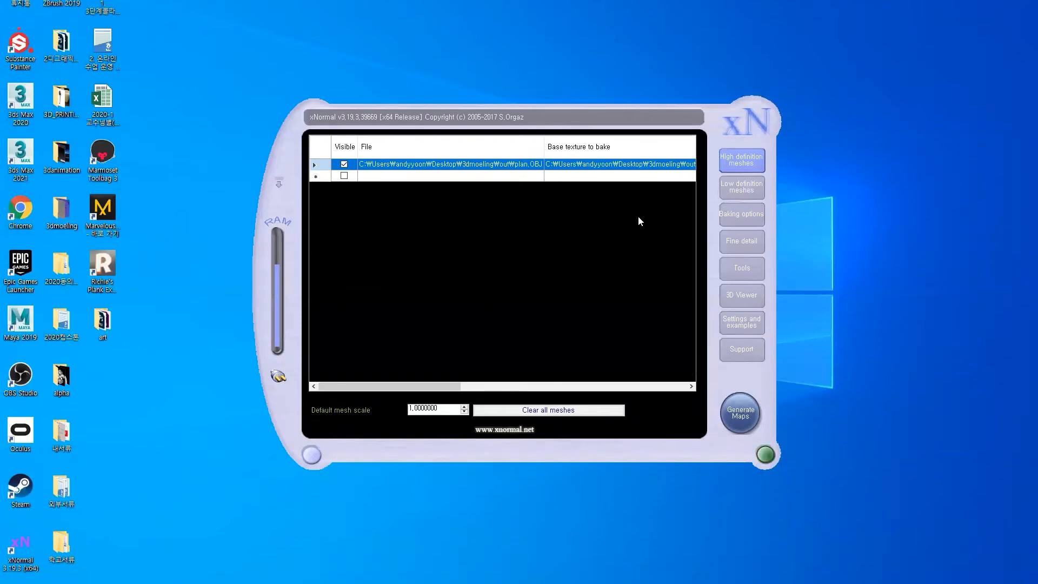
Step: Add the headnew_low OBJ from the out folder to the low-definition mesh list
left_click(748, 188)
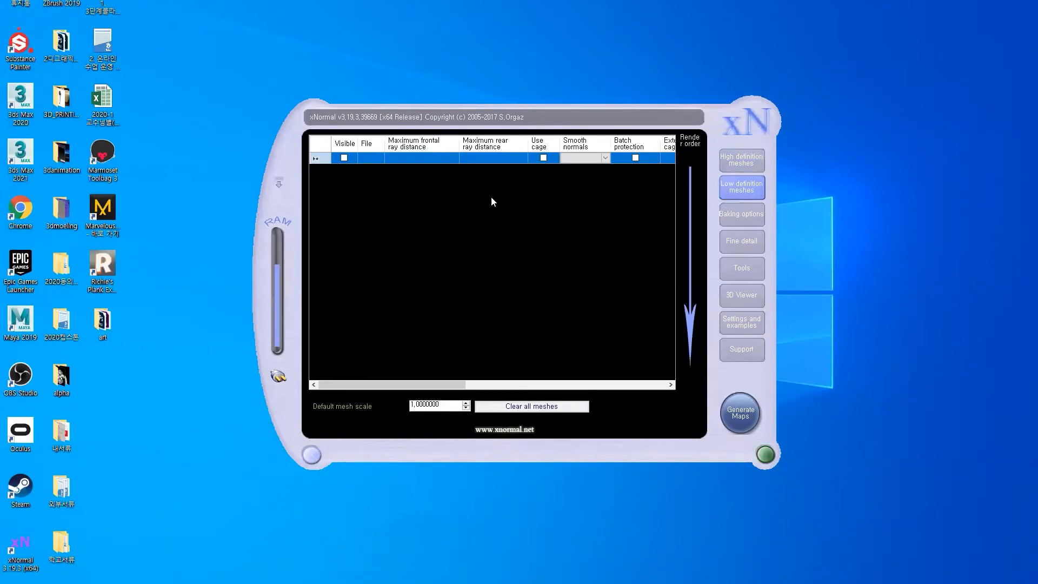
right_click(378, 157)
left_click(390, 159)
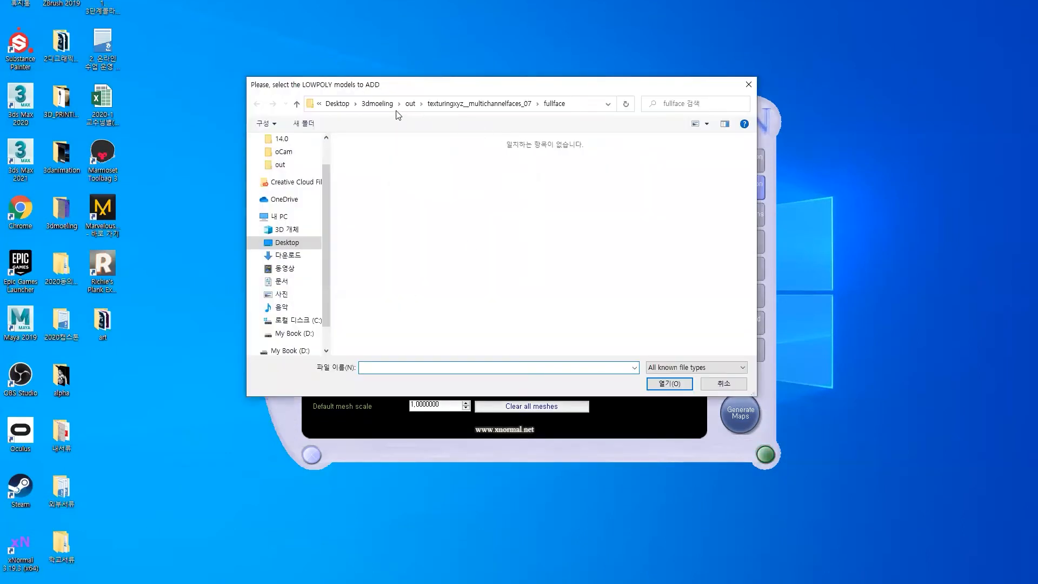
left_click(410, 104)
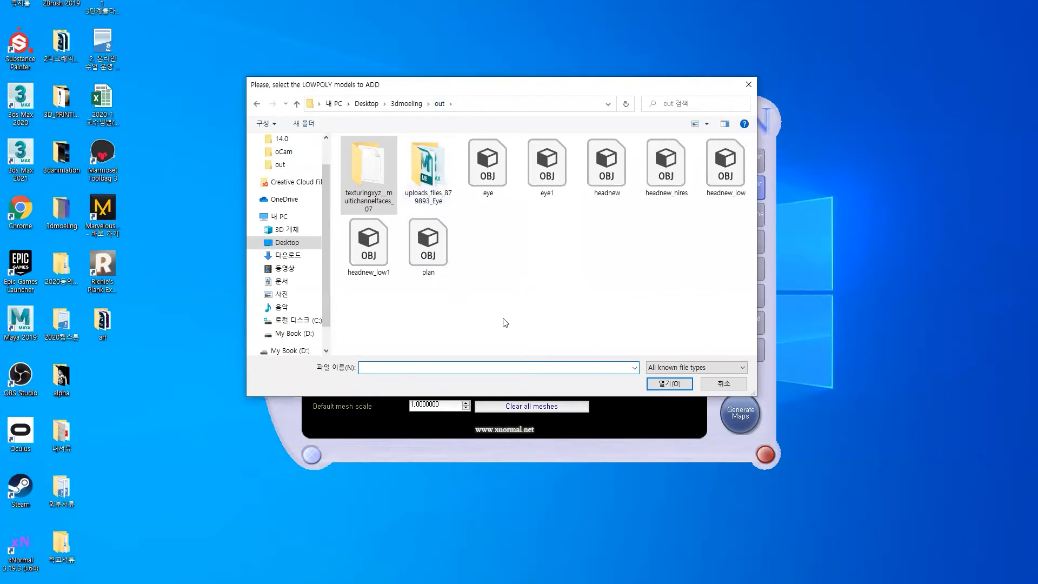
left_click(725, 172)
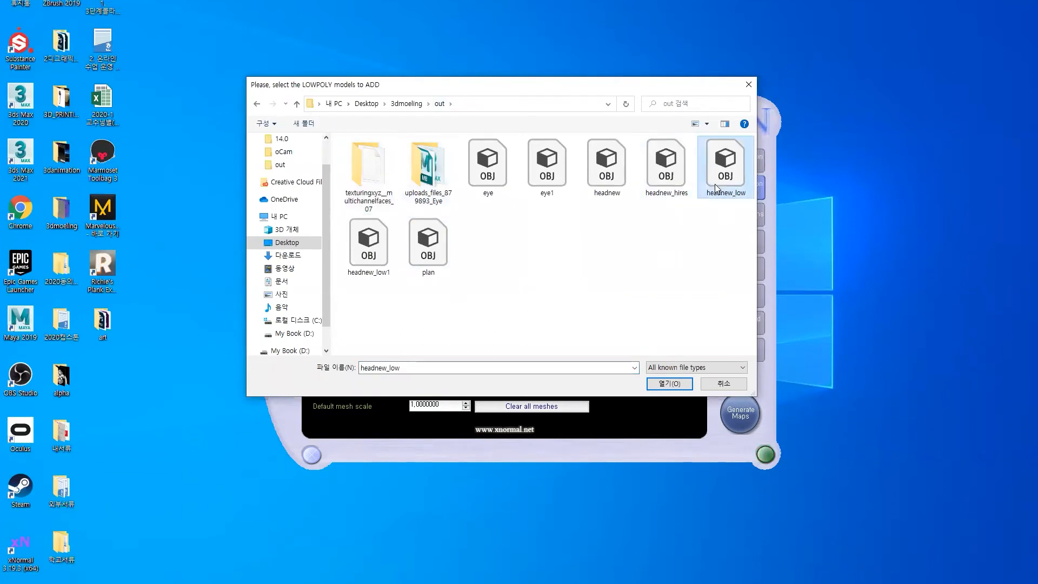
left_click(670, 384)
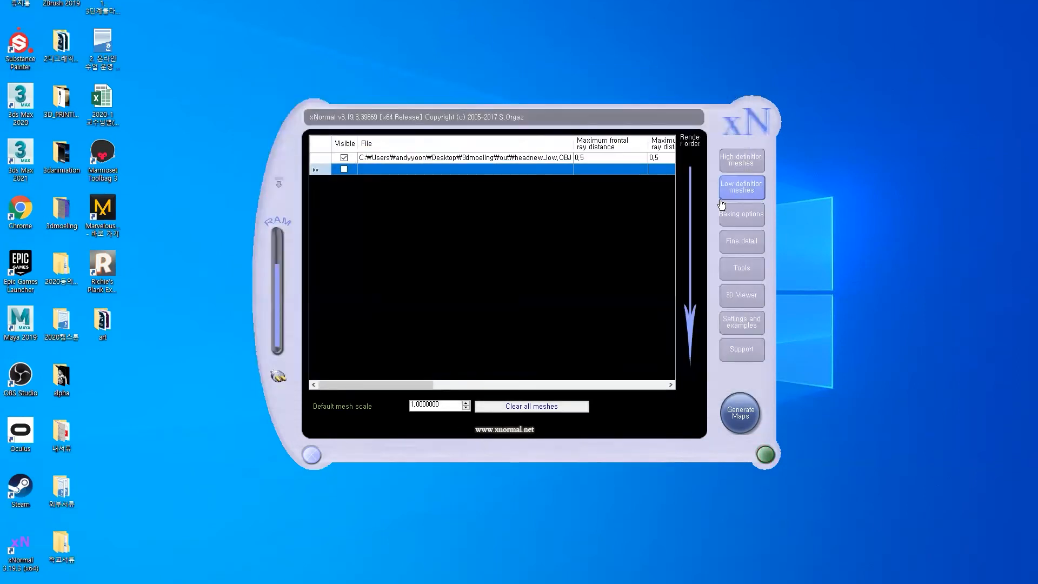
Step: Set the baking output size to 1024 by 1024
left_click(738, 219)
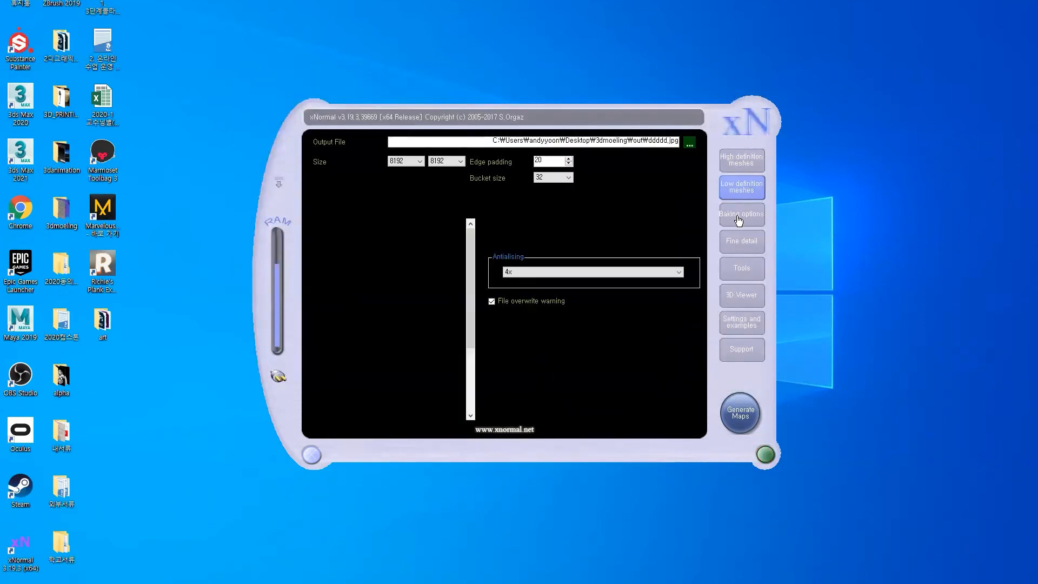
left_click(417, 161)
left_click(415, 209)
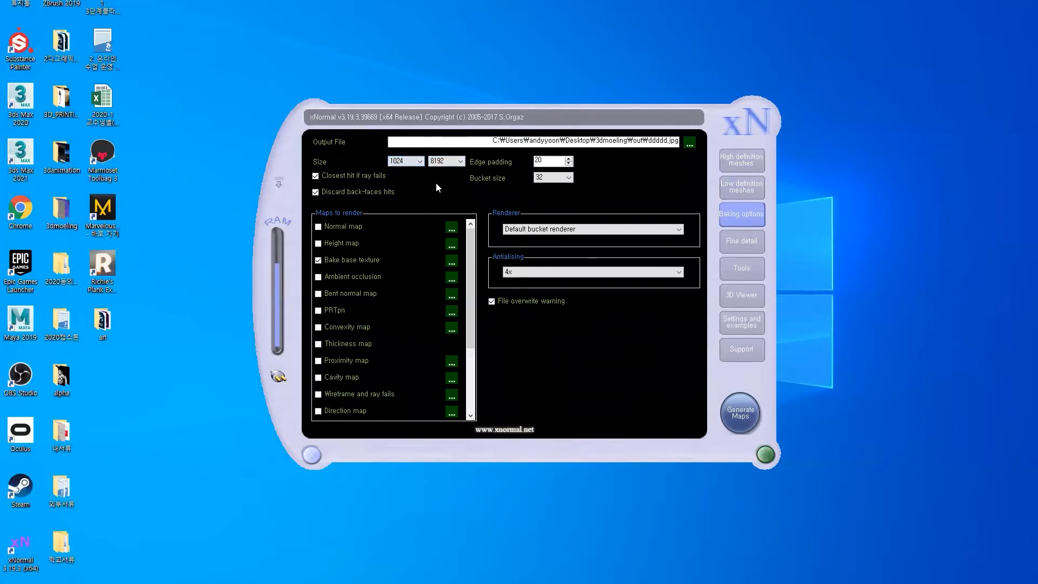
left_click(446, 161)
left_click(451, 209)
Step: Set the baking output file to a JPG named disp in the out folder
left_click(690, 142)
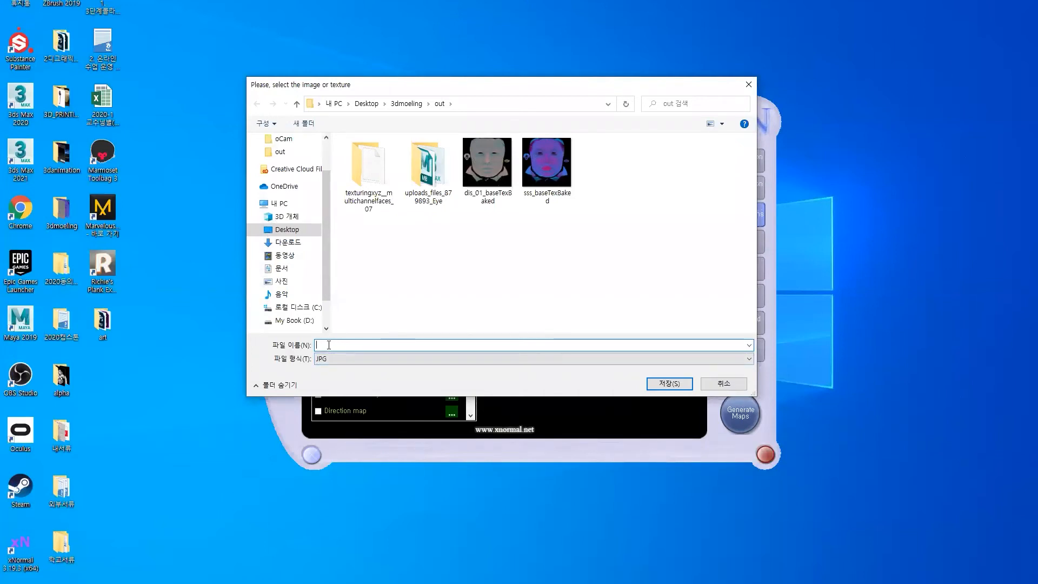
type("dis")
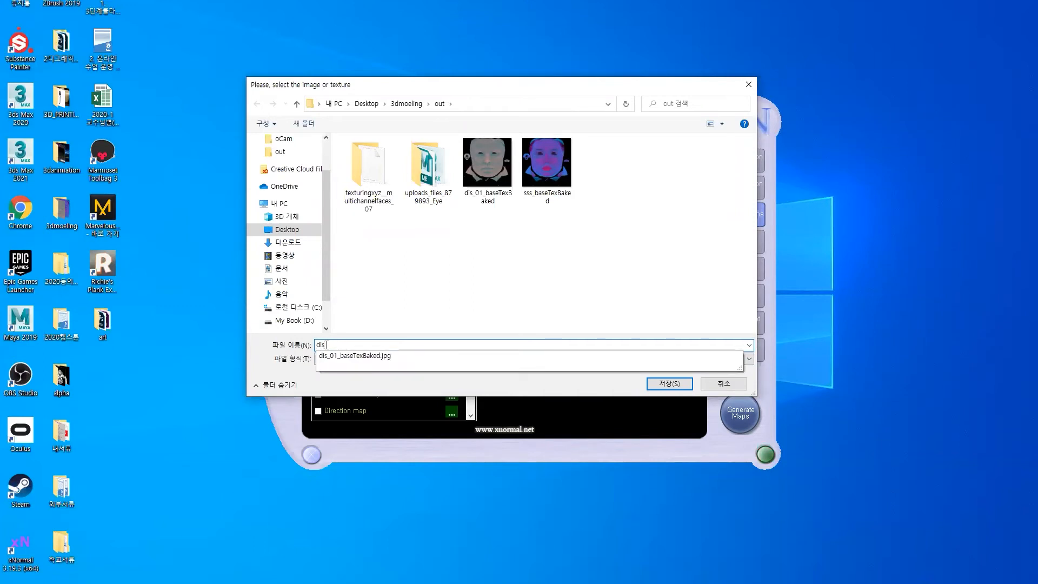
type("p")
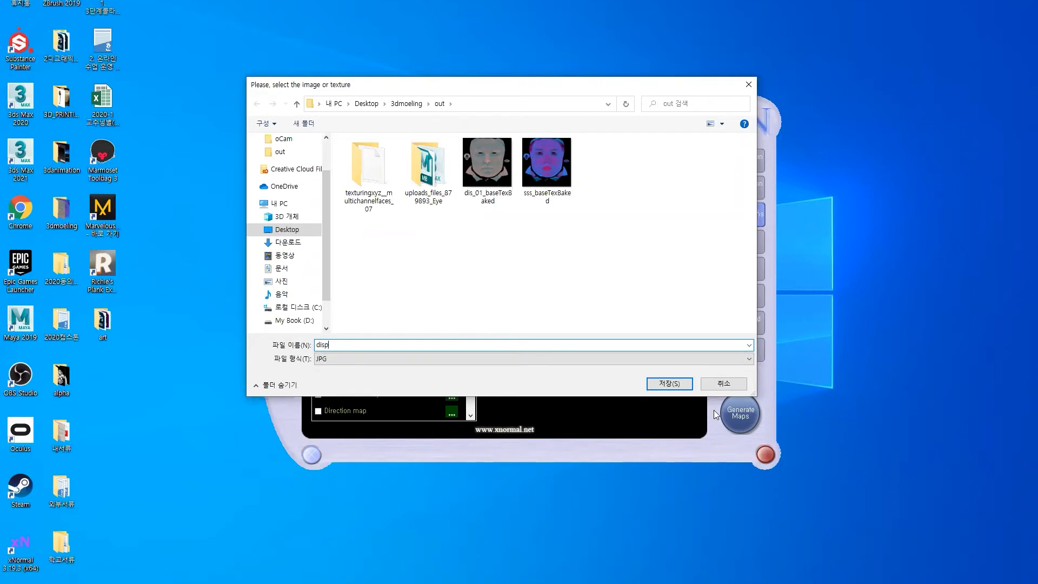
left_click(670, 383)
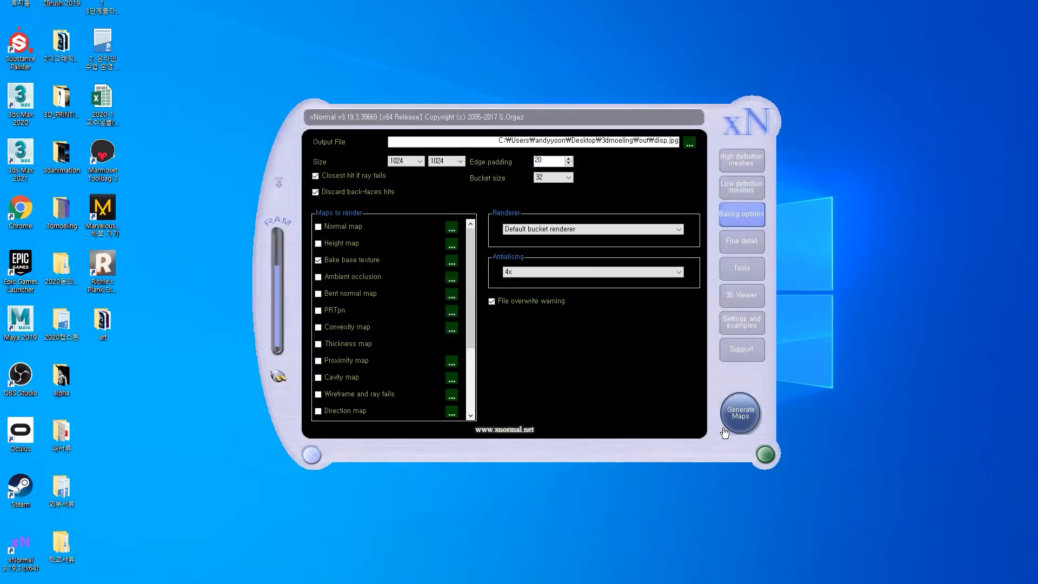
Step: Generate the base texture map, close its preview and put the xNormal window away
left_click(730, 418)
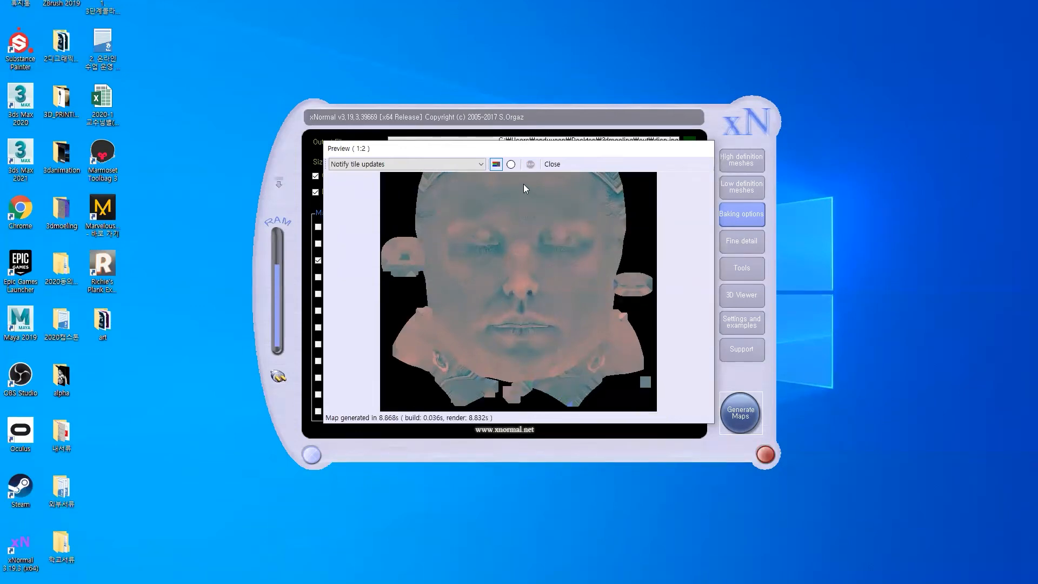
left_click(551, 164)
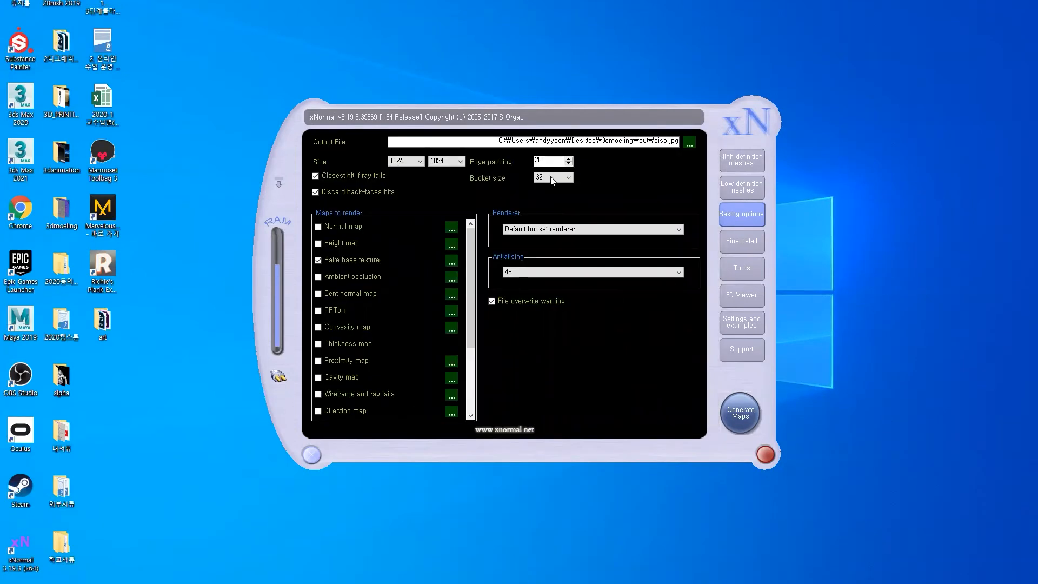
left_click(312, 456)
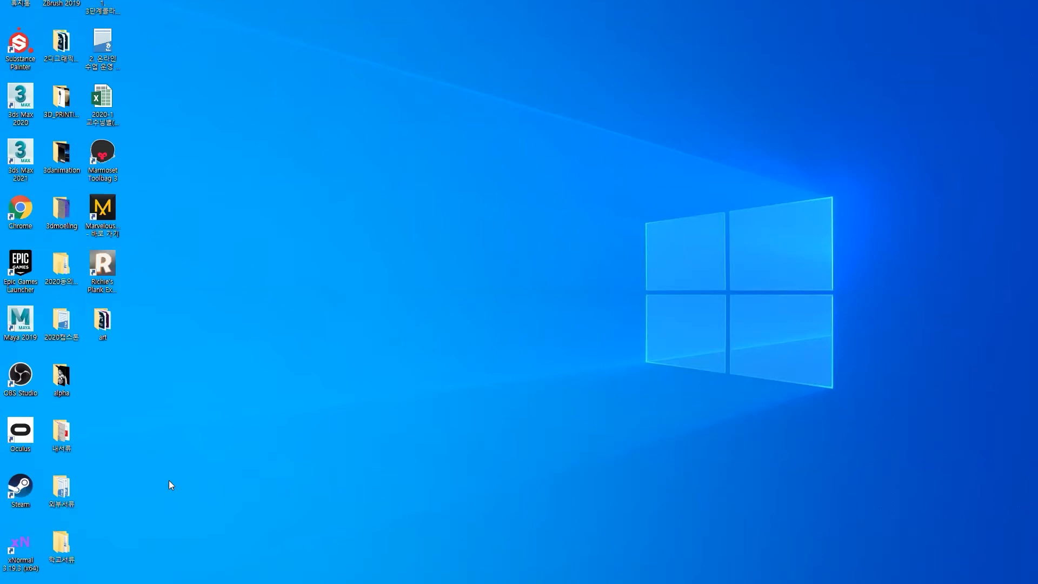
Step: Launch Substance Painter from the desktop and reduce the height of the shelf to enlarge the viewport
double_click(24, 52)
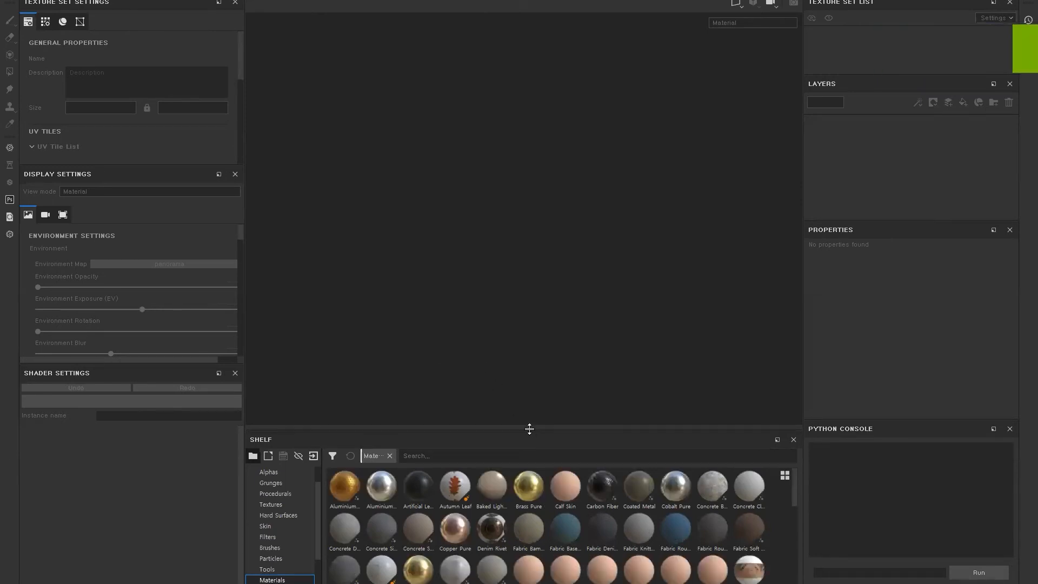
left_click_drag(528, 427, 526, 452)
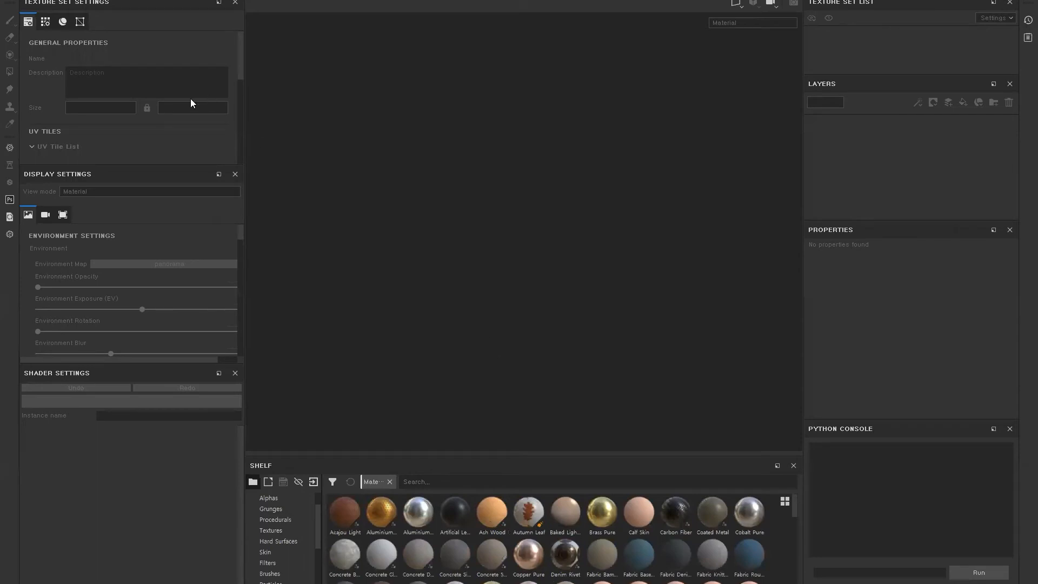
Step: Create a new project from the headnew_low OBJ mesh in the out folder, keeping the default project settings
left_click(8, 0)
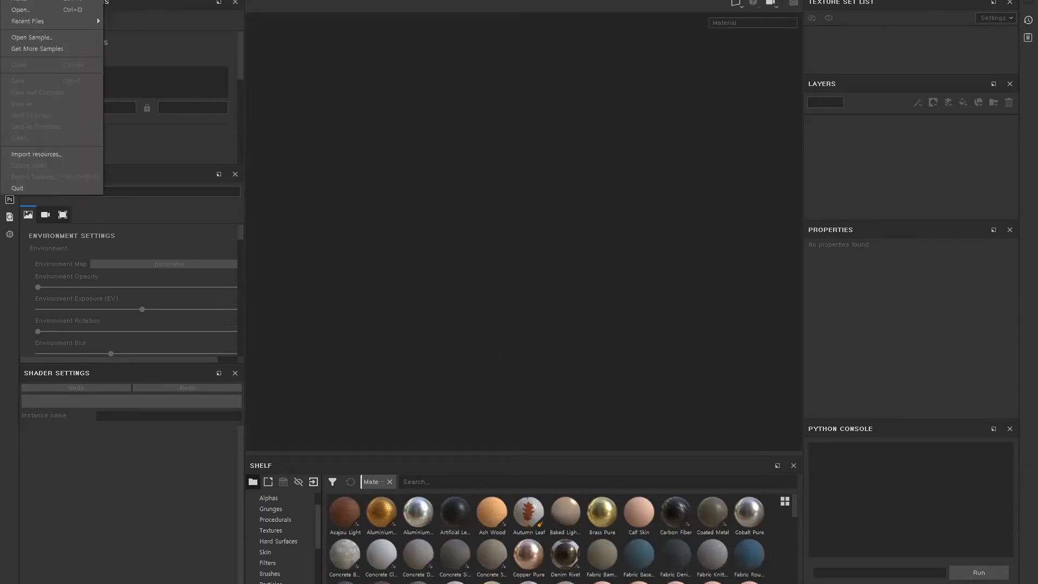
left_click(16, 2)
left_click(629, 169)
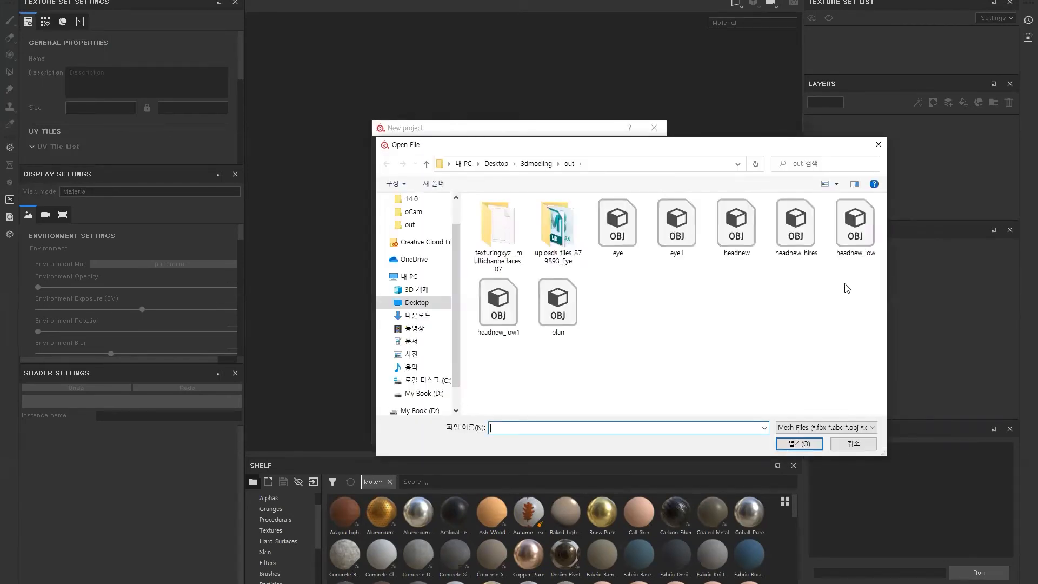
left_click(864, 226)
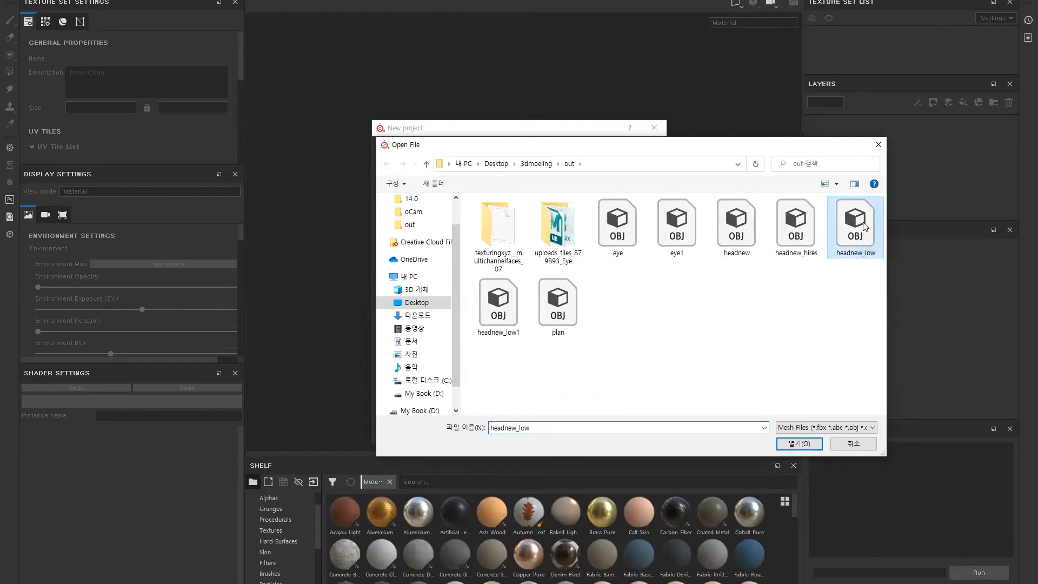
left_click(798, 445)
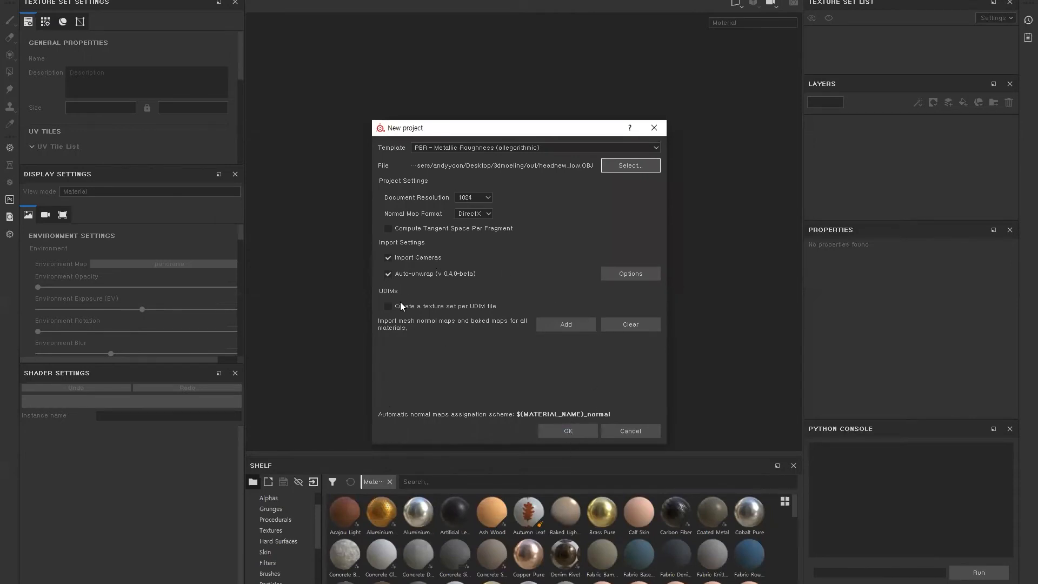
left_click(560, 432)
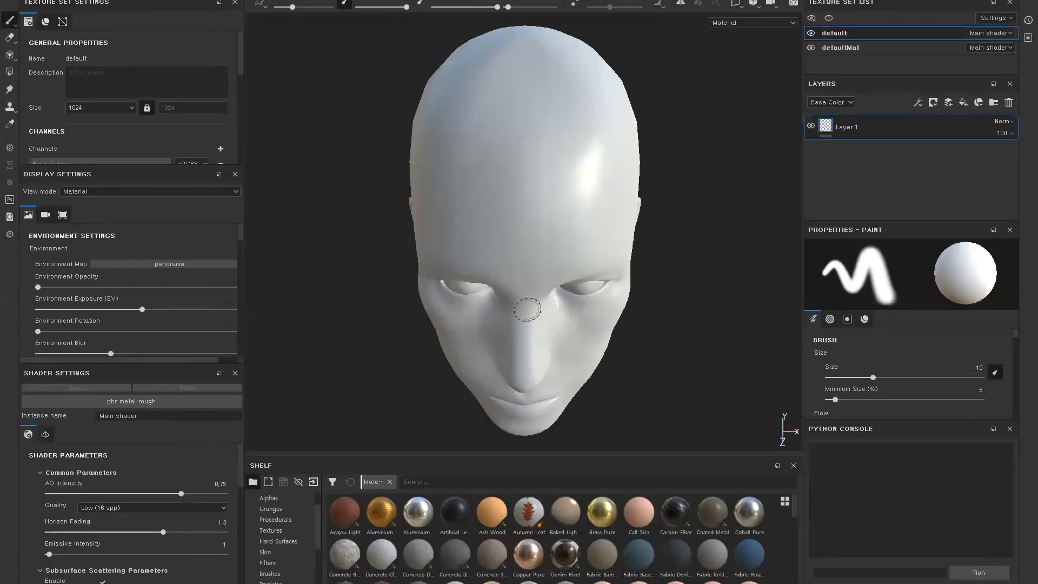
Step: Increase the camera's focal length to flatten the perspective on the head and reframe it in a three-quarter view
right_click(619, 339)
left_click_drag(685, 317, 746, 233, "alt")
left_click_drag(698, 274, 598, 308, "alt")
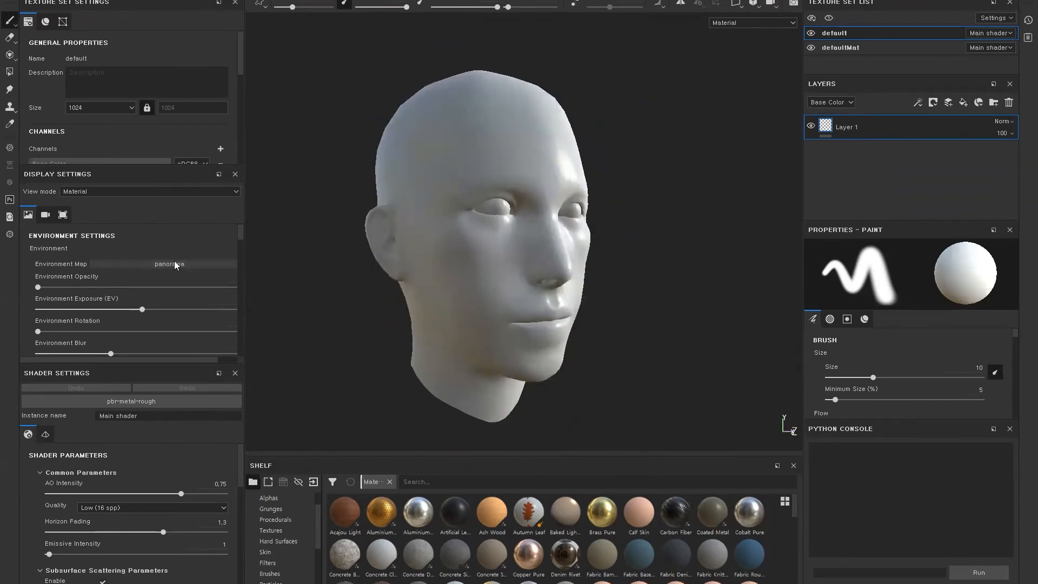
left_click_drag(570, 282, 622, 292, "alt")
left_click(45, 214)
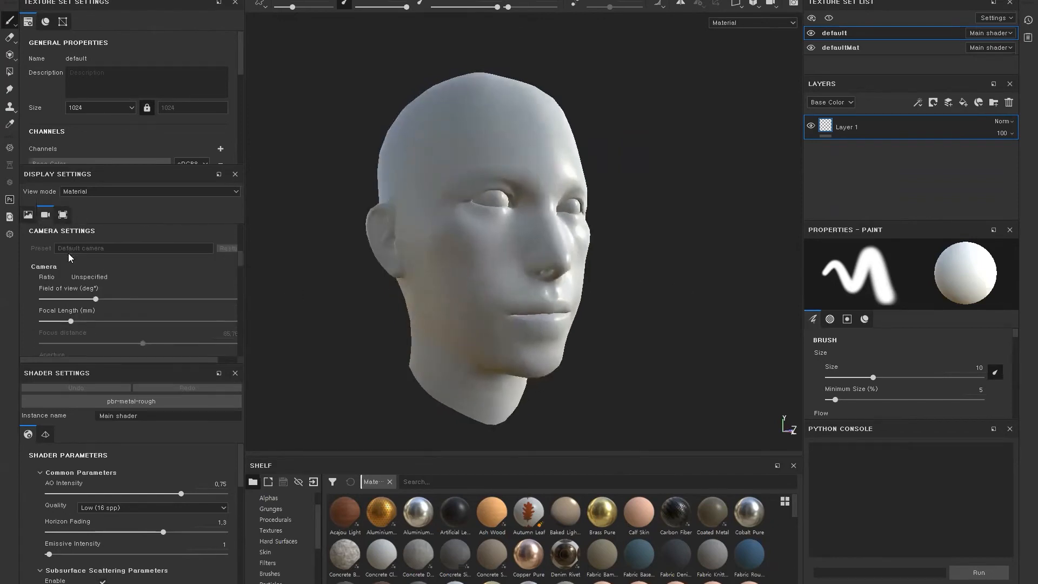
left_click_drag(70, 321, 164, 321)
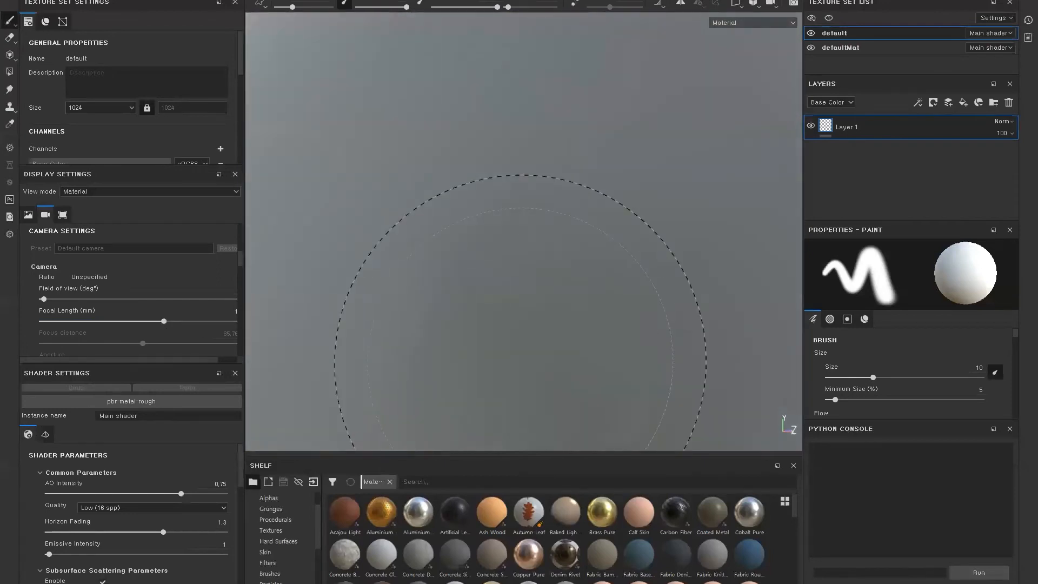
scroll(518, 362, "down", 10)
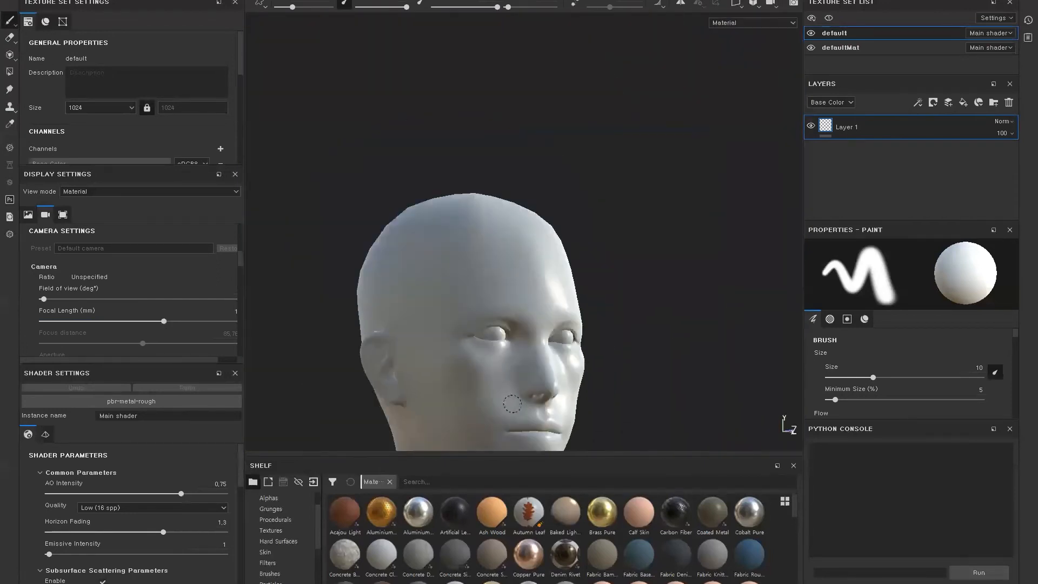
left_click_drag(523, 272, 470, 299, "alt")
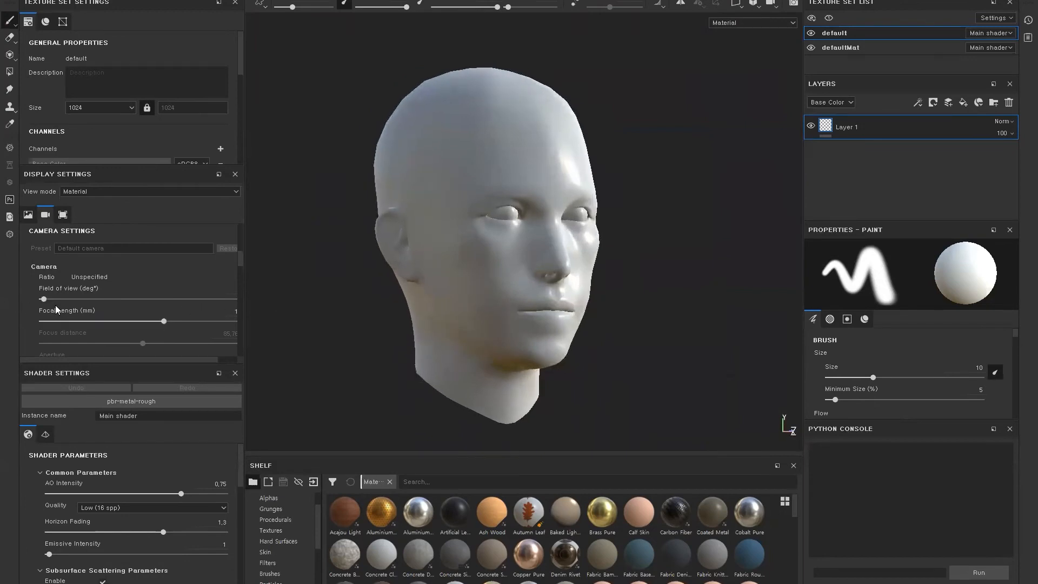
left_click_drag(164, 321, 173, 322)
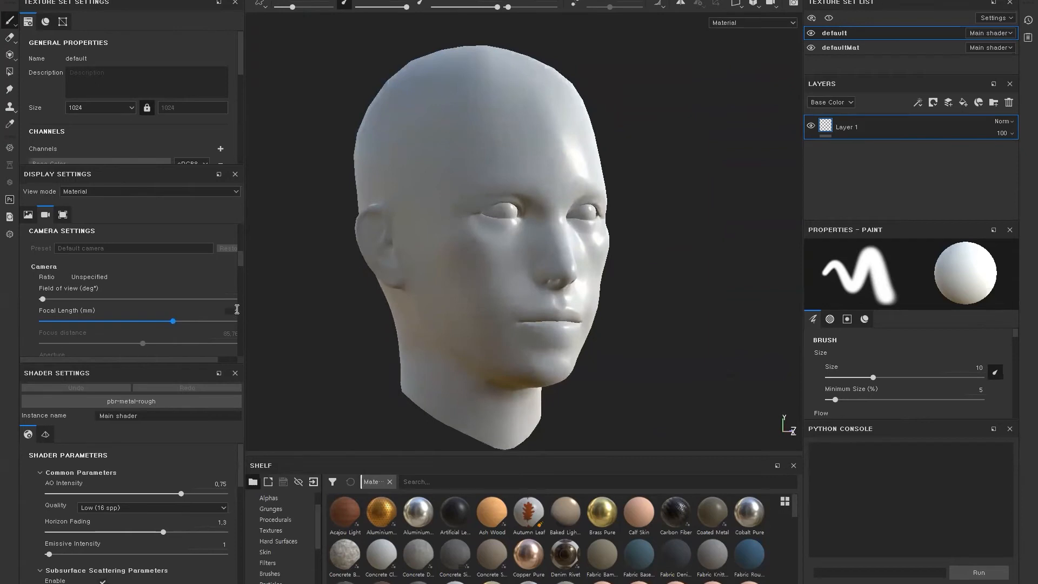
mouse_move(243, 309)
left_mouse_down()
mouse_move(270, 309)
mouse_move(231, 310)
mouse_move(244, 311)
left_mouse_up()
left_click_drag(739, 290, 598, 311, "alt")
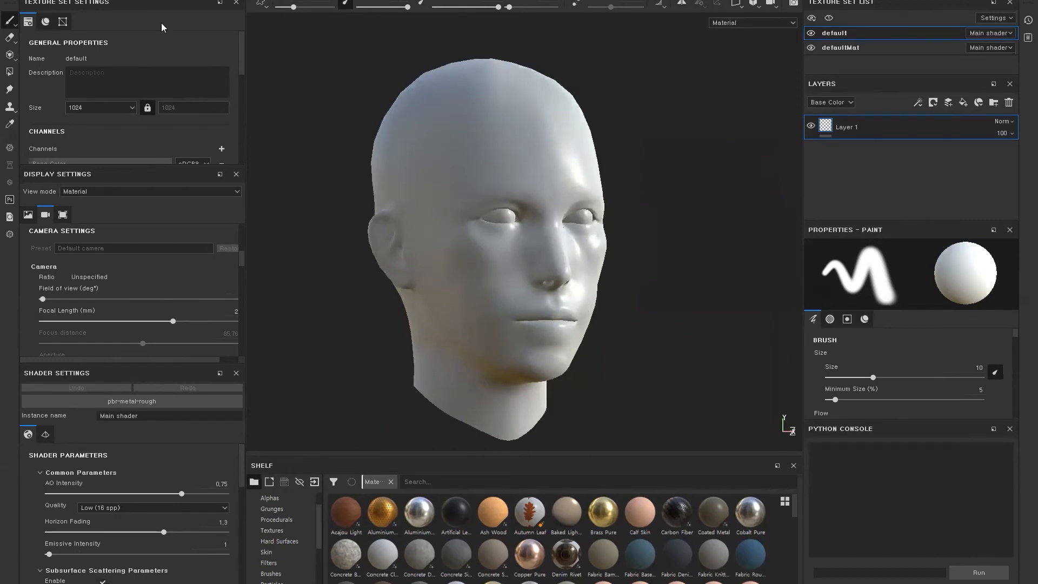
Step: Enlarge the texture set settings area, open the mesh map baking settings and set the output size to 4096
left_click_drag(208, 166, 205, 261)
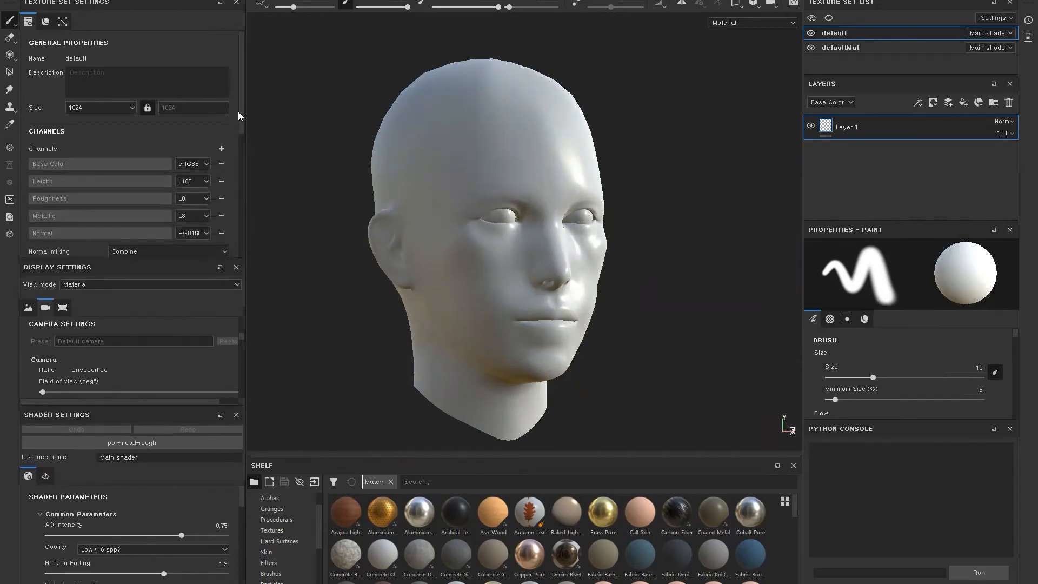
left_click_drag(242, 123, 241, 191)
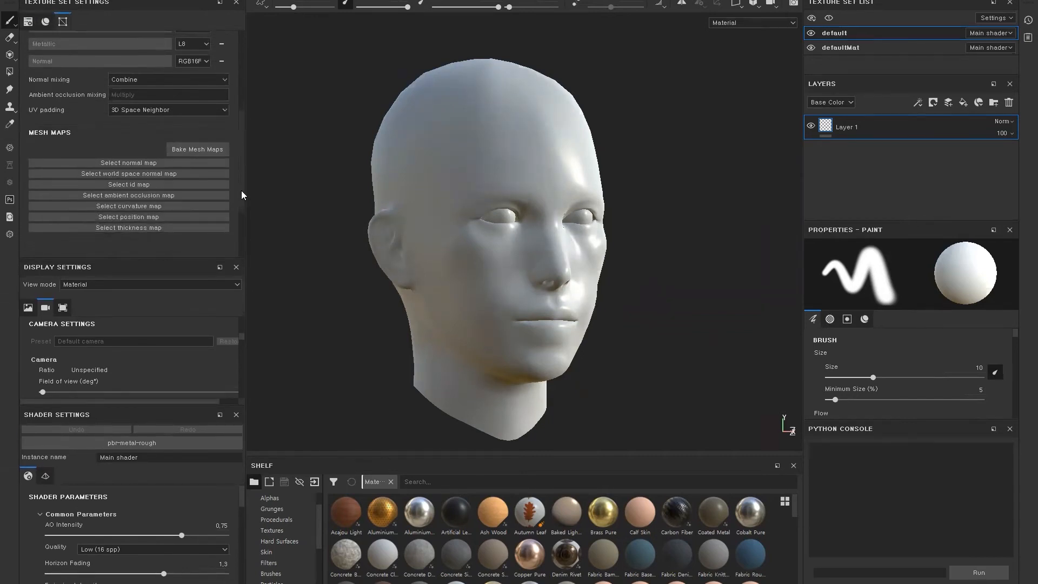
left_click(188, 149)
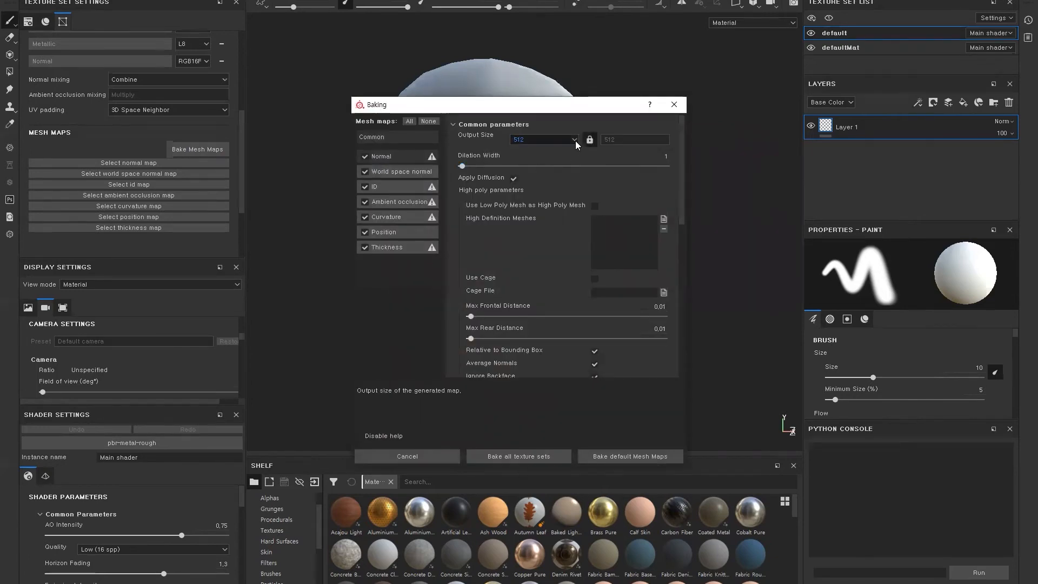
left_click(575, 141)
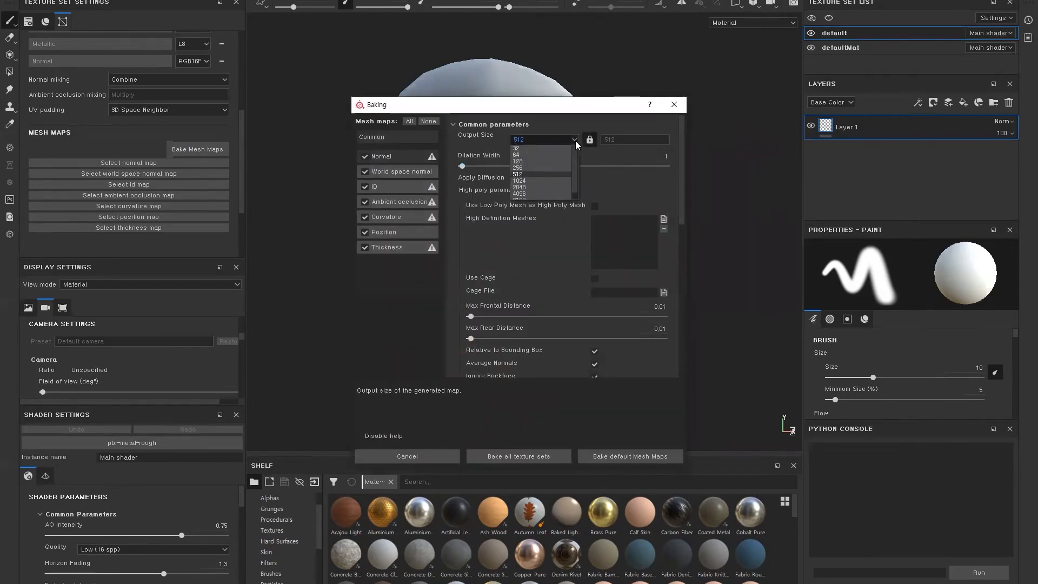
left_click(532, 193)
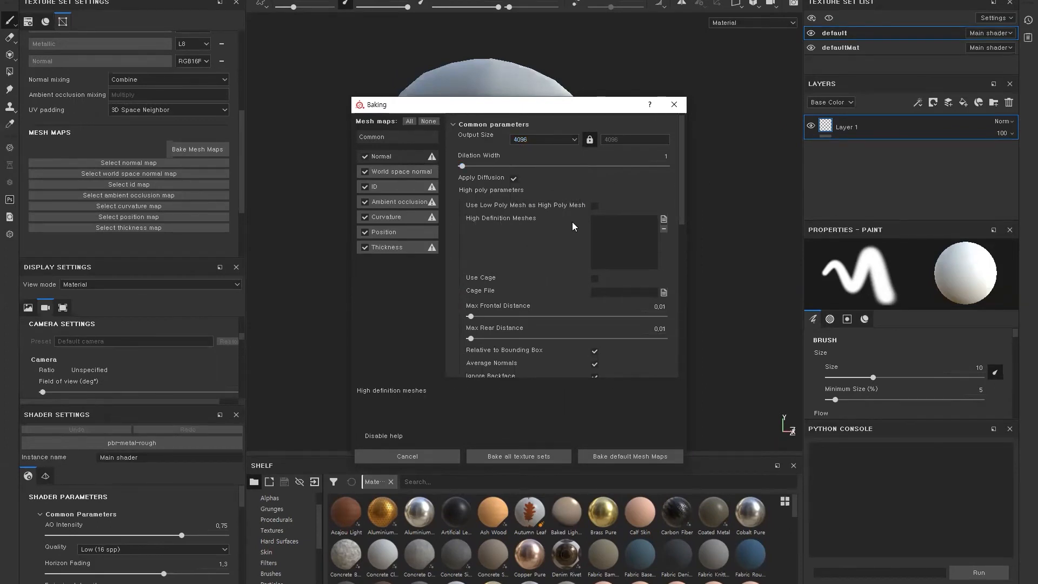
Step: Load the headnew_hires OBJ from the out folder as the high definition mesh for baking
left_click(664, 219)
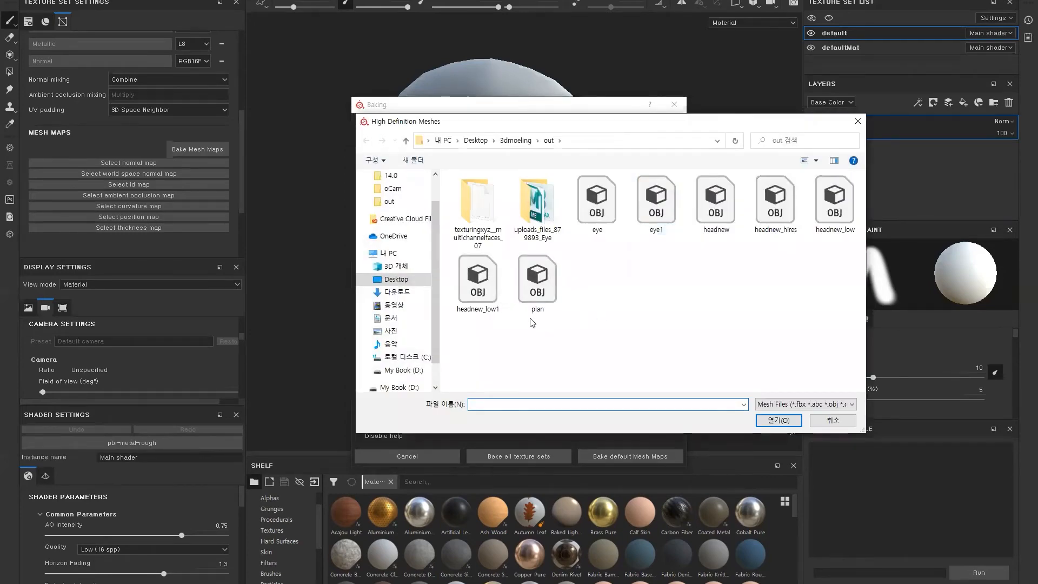
left_click(774, 208)
left_click(770, 420)
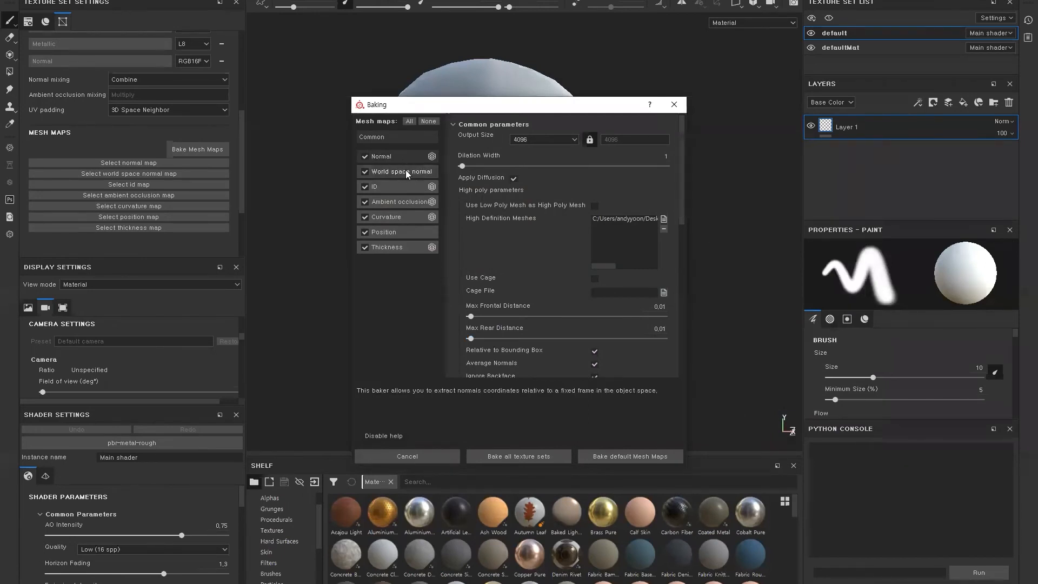
Step: Exclude the ID map, review the common baking parameters and bake the mesh maps for all texture sets
left_click(363, 187)
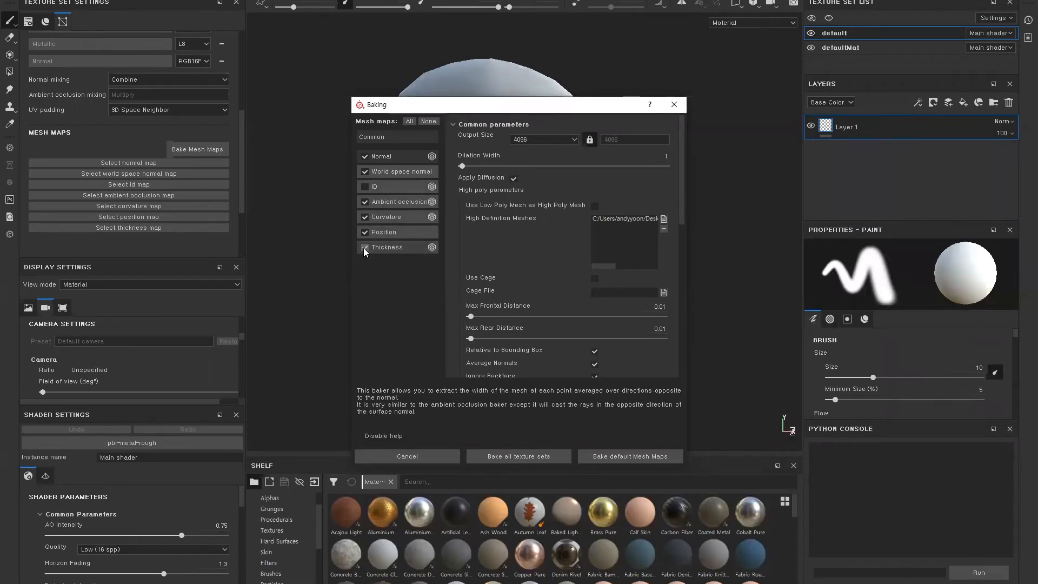
scroll(578, 271, "down", 5)
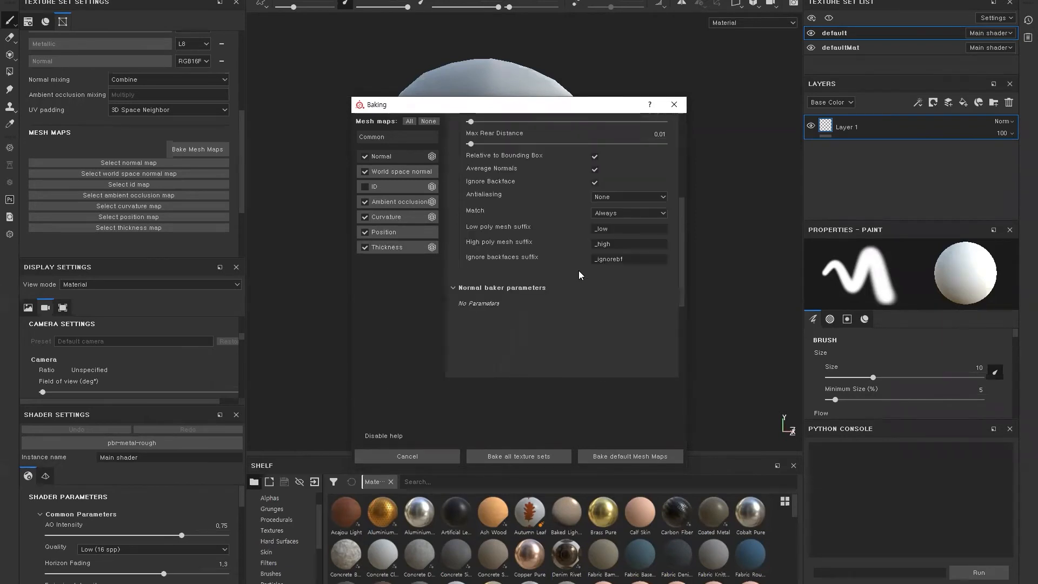
scroll(577, 270, "up", 3)
scroll(577, 270, "up", 3)
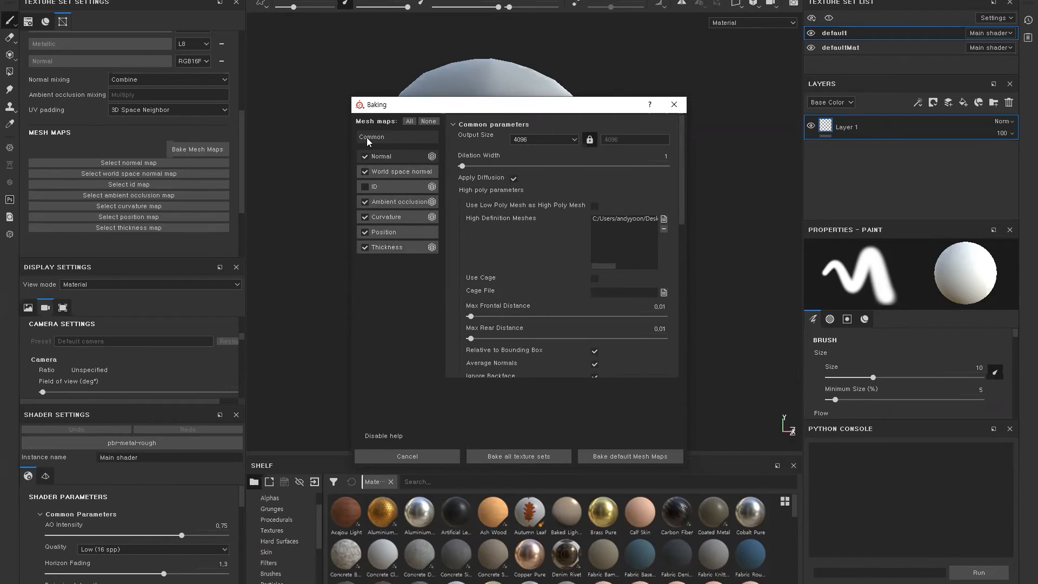
scroll(534, 256, "down", 5)
scroll(534, 257, "down", 4)
scroll(534, 256, "up", 6)
scroll(535, 257, "up", 3)
scroll(534, 256, "down", 5)
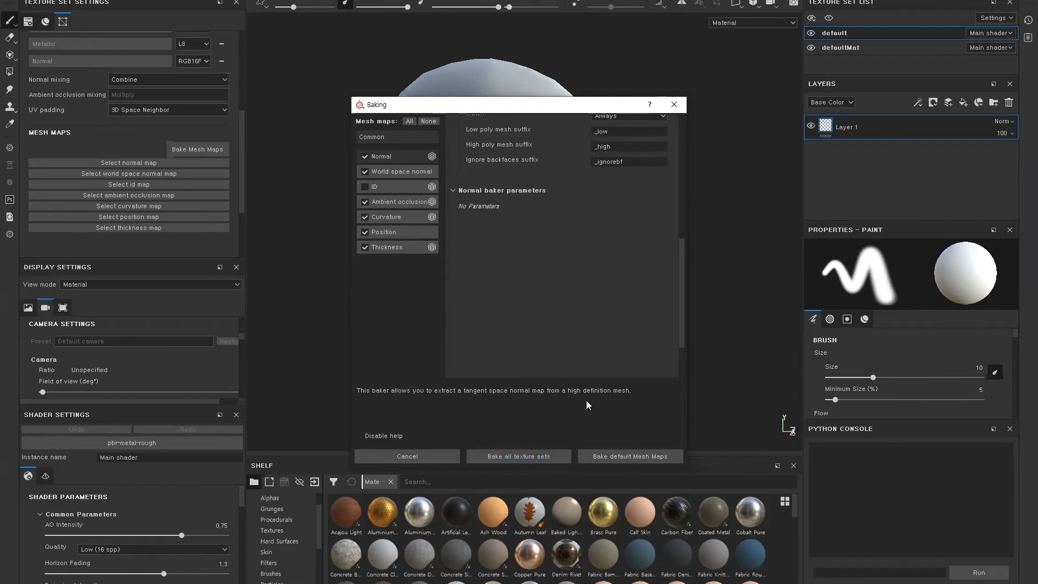
left_click(528, 455)
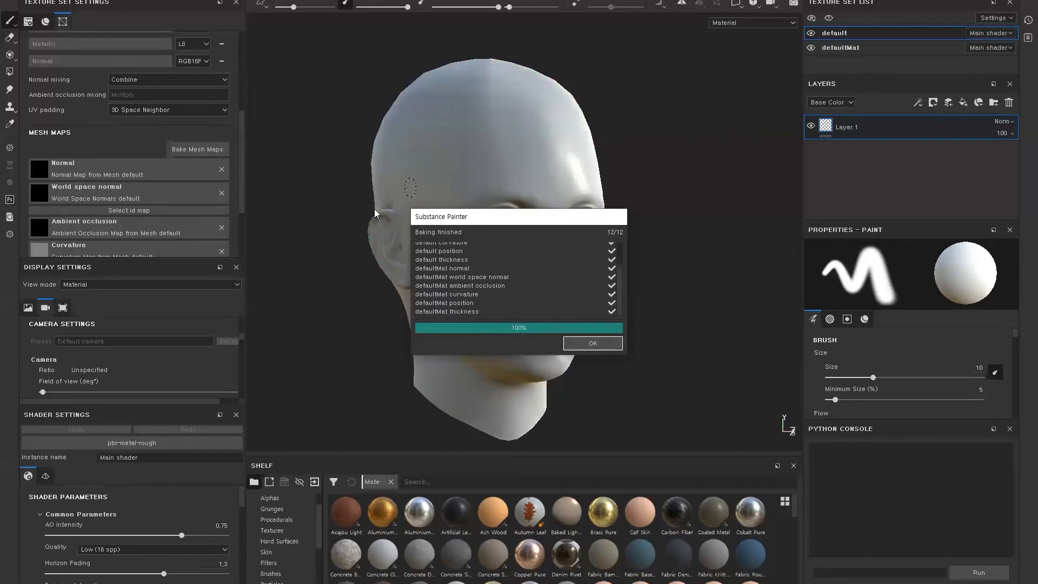
left_click(581, 342)
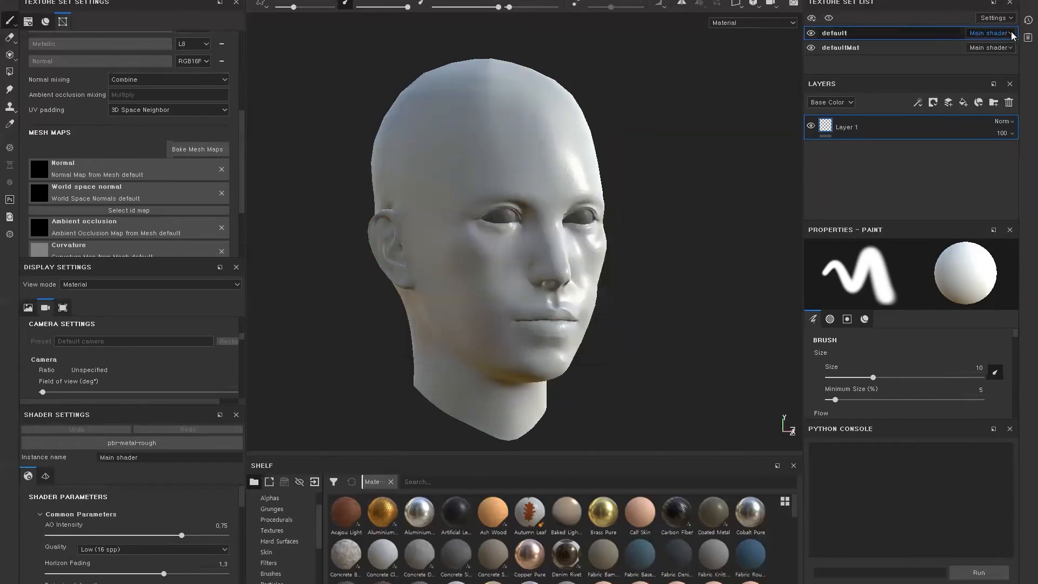
Step: Hide the default texture set and examine the baked skin detail around the eyes, nose, cheeks and lips
left_click_drag(656, 253, 543, 259, "alt")
right_click_drag(542, 260, 532, 279, "alt")
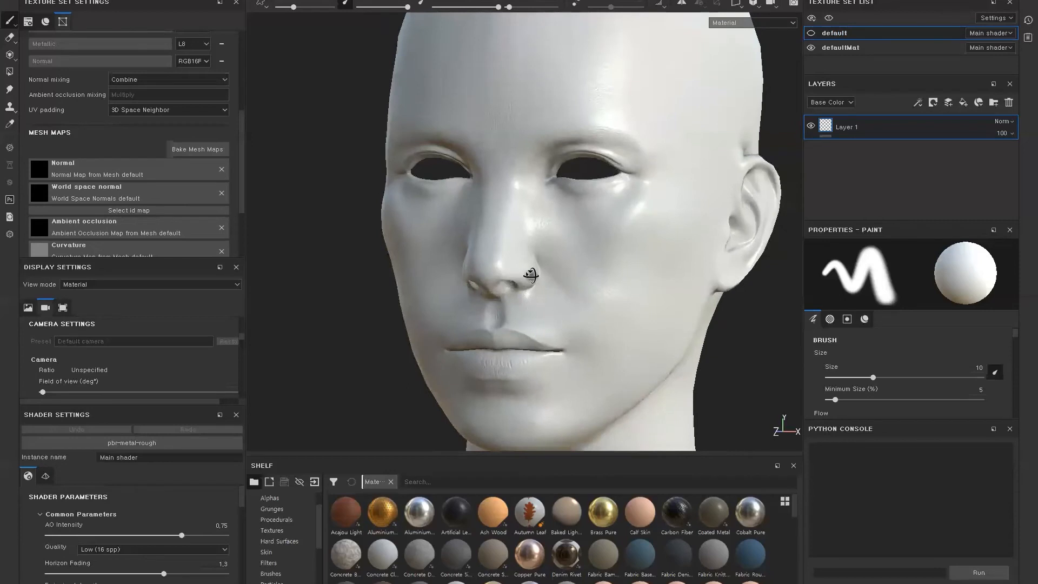
left_click_drag(531, 275, 503, 271, "alt")
right_click_drag(530, 232, 561, 324, "alt")
right_click_drag(588, 215, 581, 397, "alt")
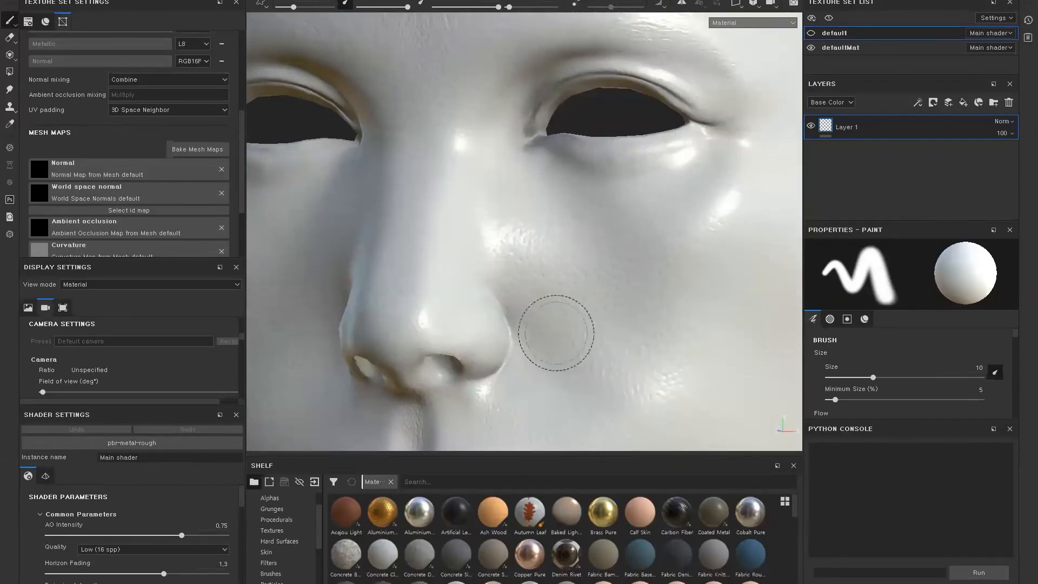
mouse_move(535, 257)
left_mouse_down("alt")
mouse_move(611, 273)
mouse_move(590, 227)
left_mouse_up("alt")
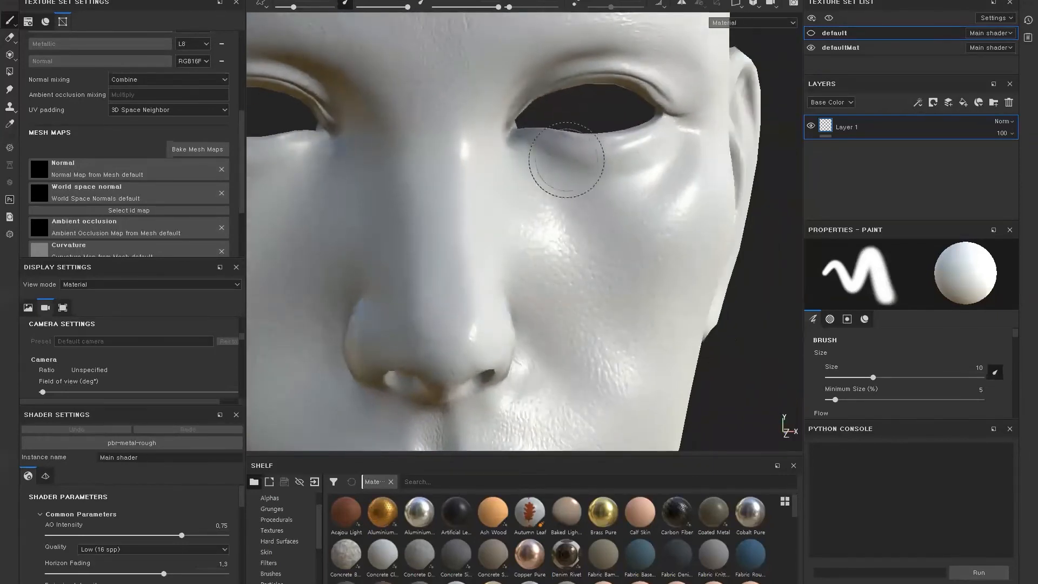
mouse_move(672, 238)
left_mouse_down("alt")
mouse_move(598, 309)
mouse_move(476, 296)
mouse_move(509, 301)
left_mouse_up("alt")
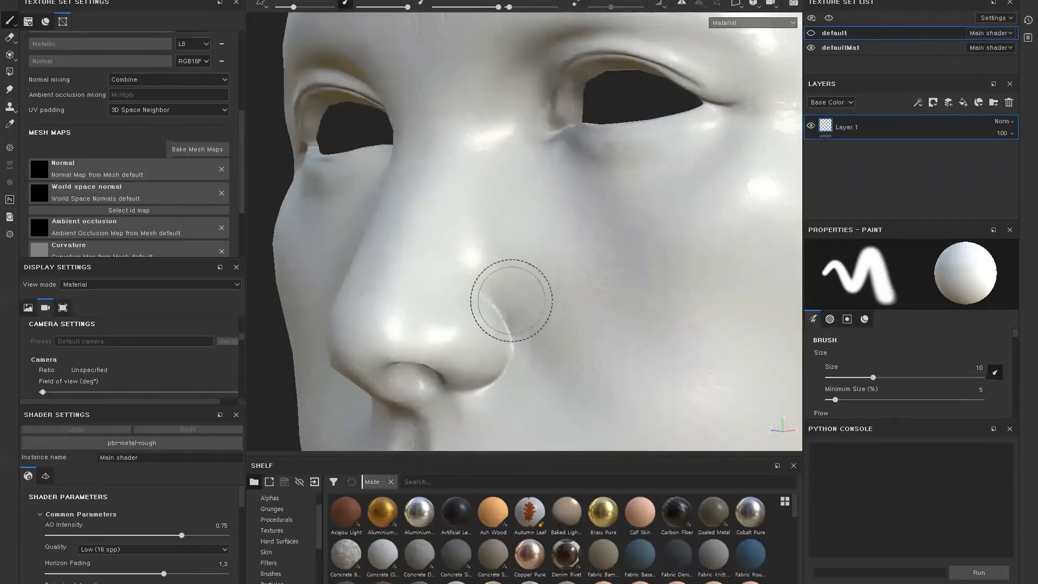
mouse_move(532, 282)
right_mouse_down("alt")
mouse_move(533, 359)
mouse_move(502, 81)
right_mouse_up("alt")
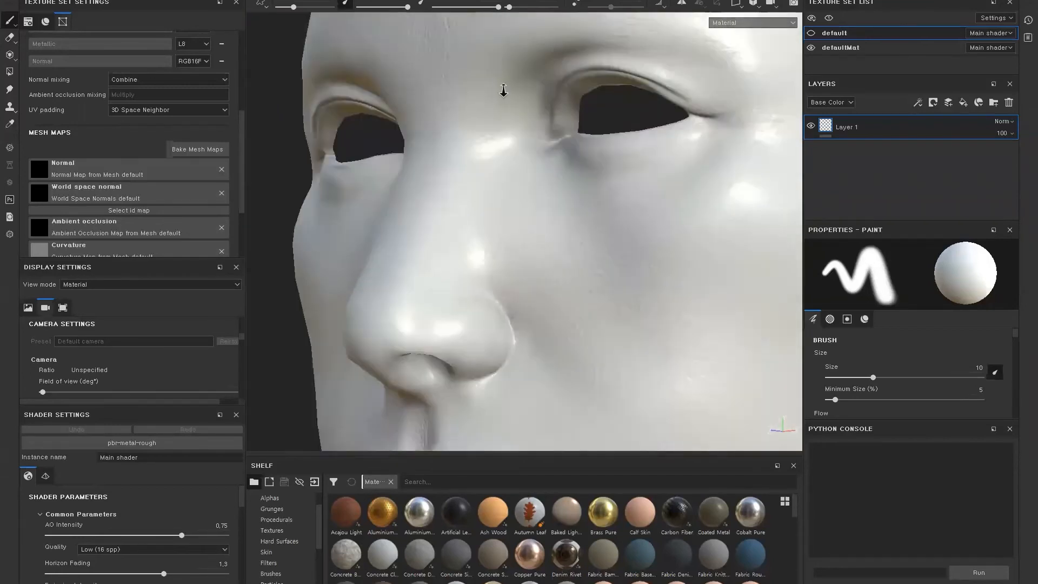
middle_click_drag(569, 360, 473, 185, "alt")
left_click_drag(577, 322, 514, 215, "alt")
right_click_drag(514, 214, 572, 227, "alt")
mouse_move(572, 227)
left_mouse_down("alt")
mouse_move(579, 296)
mouse_move(540, 167)
mouse_move(488, 226)
mouse_move(363, 236)
mouse_move(454, 218)
mouse_move(431, 230)
mouse_move(195, 219)
mouse_move(347, 231)
mouse_move(541, 227)
mouse_move(487, 228)
left_mouse_up("alt")
middle_click_drag(485, 285, 518, 276, "alt")
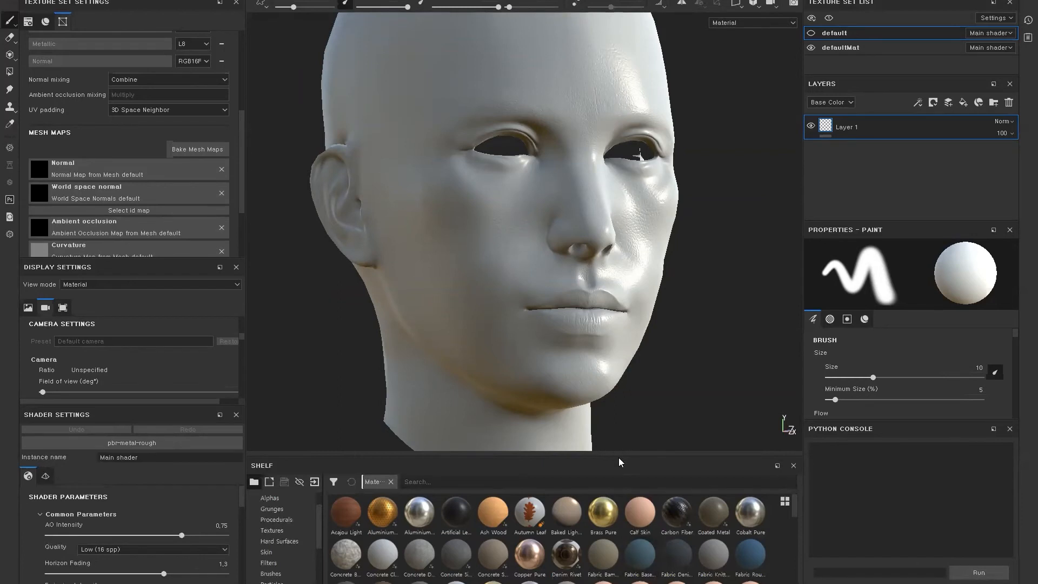
Step: Enlarge the shelf, find the Skin Face smart material and add it to the default texture set's layers
left_click_drag(618, 457, 616, 420)
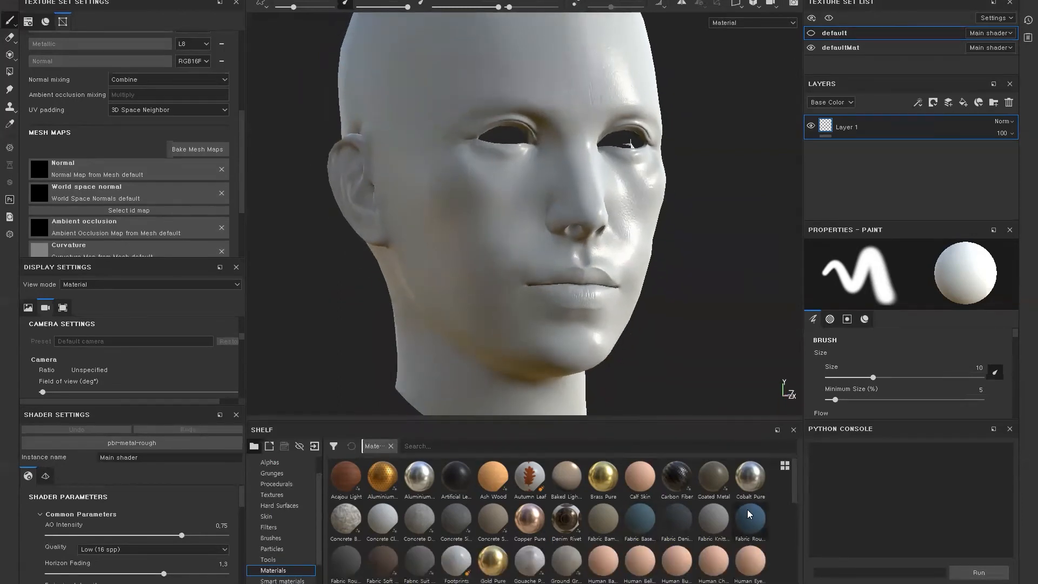
left_click_drag(793, 495, 794, 507)
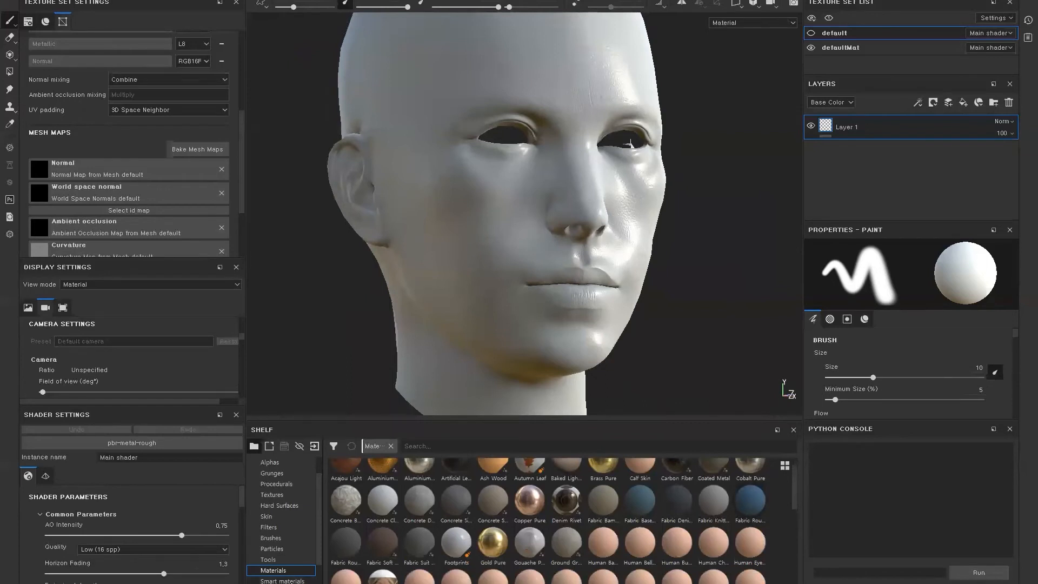
left_click(282, 581)
left_click_drag(796, 486, 803, 558)
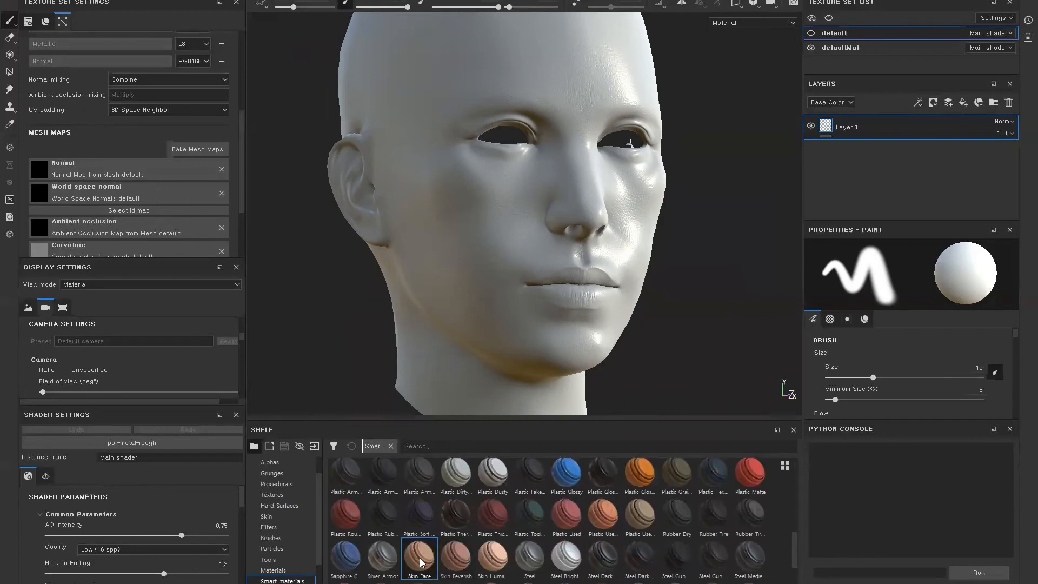
mouse_move(421, 562)
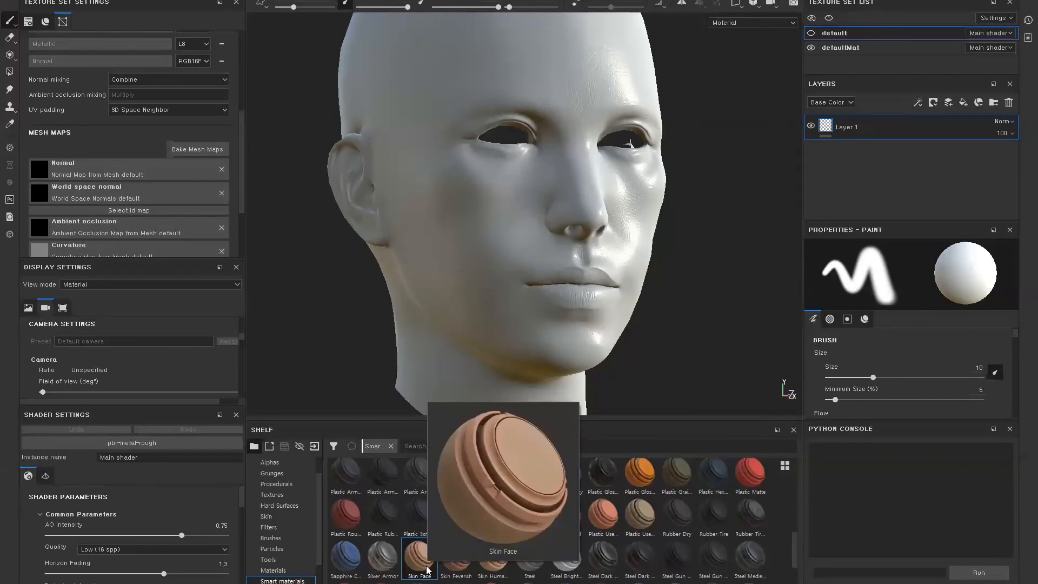
left_click_drag(425, 562, 855, 182)
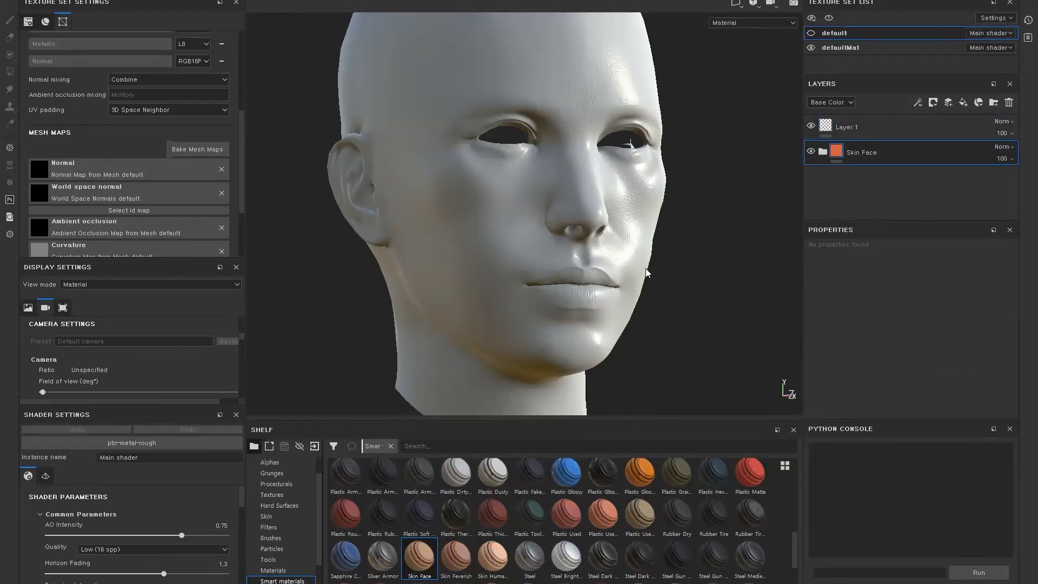
Step: Switch to the defaultMat texture set, add the Skin Face smart material to its layers and check the head
left_click_drag(673, 301, 676, 297, "alt")
right_click_drag(677, 297, 692, 265, "alt")
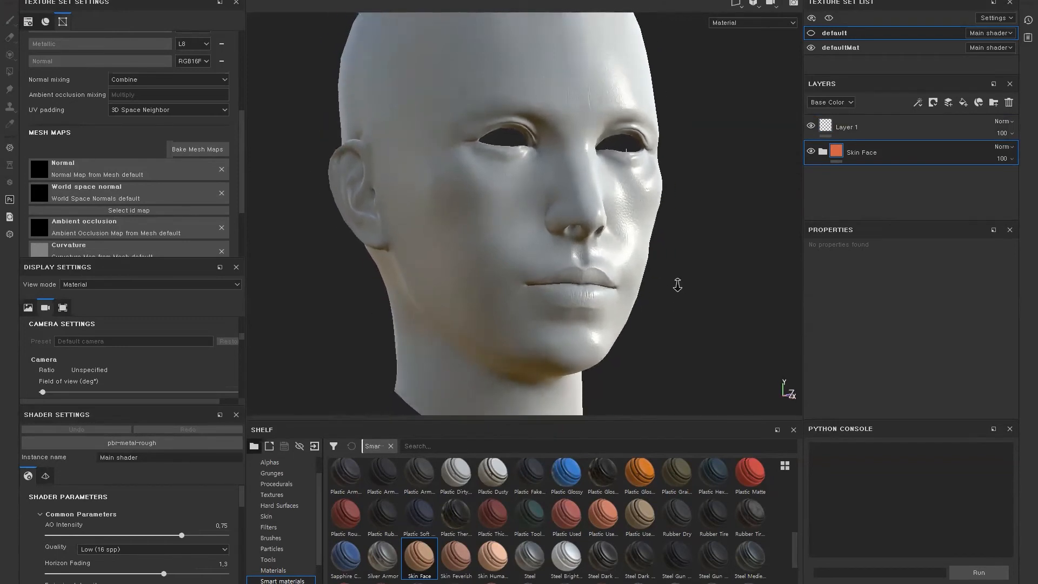
left_click(810, 126)
left_click(875, 47)
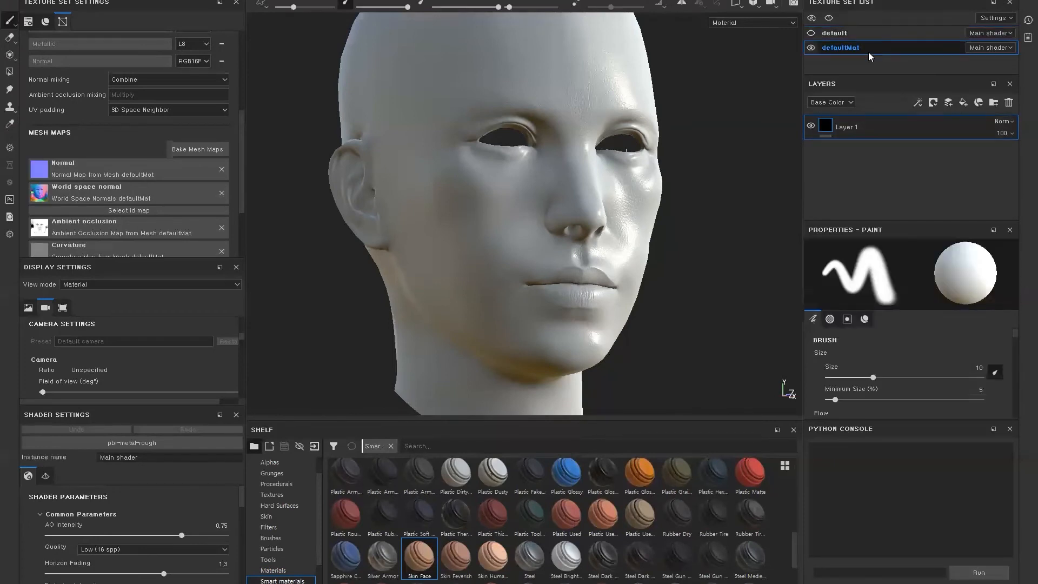
left_click_drag(437, 561, 836, 157)
left_click_drag(679, 302, 676, 275, "alt")
right_click_drag(677, 275, 684, 310, "alt")
middle_click_drag(684, 309, 709, 304, "alt")
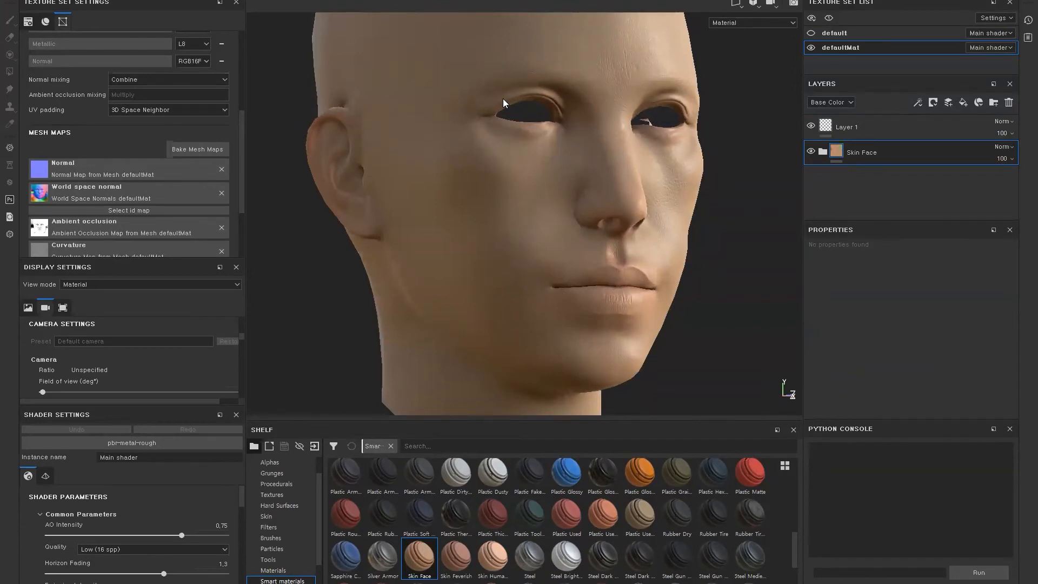
left_click_drag(660, 287, 661, 212, "alt")
middle_click_drag(664, 282, 664, 262, "alt")
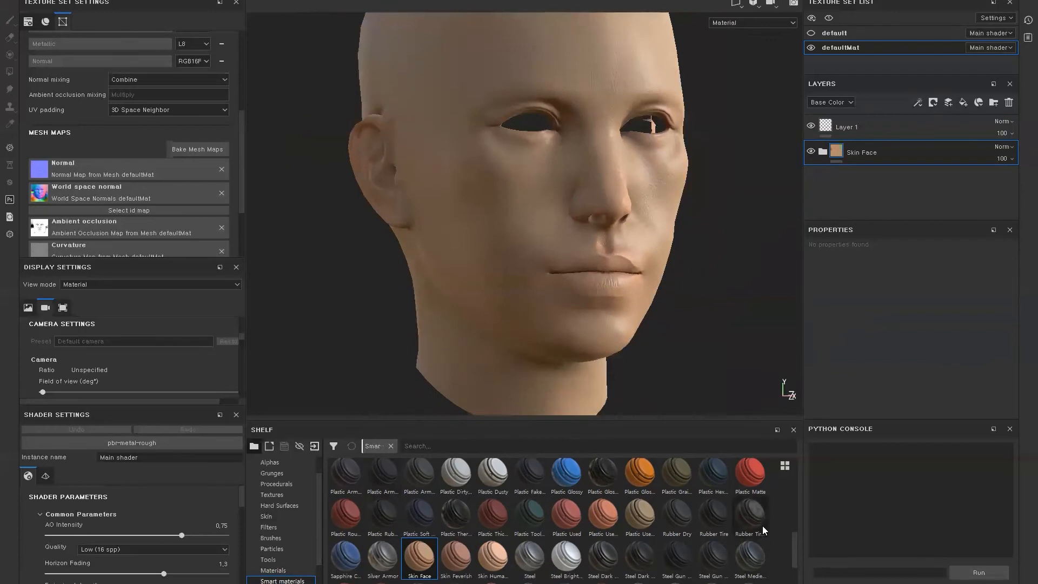
Step: List the shelf's textures and open the out folder in File Explorer to locate the head's albedo texture files
left_click(270, 497)
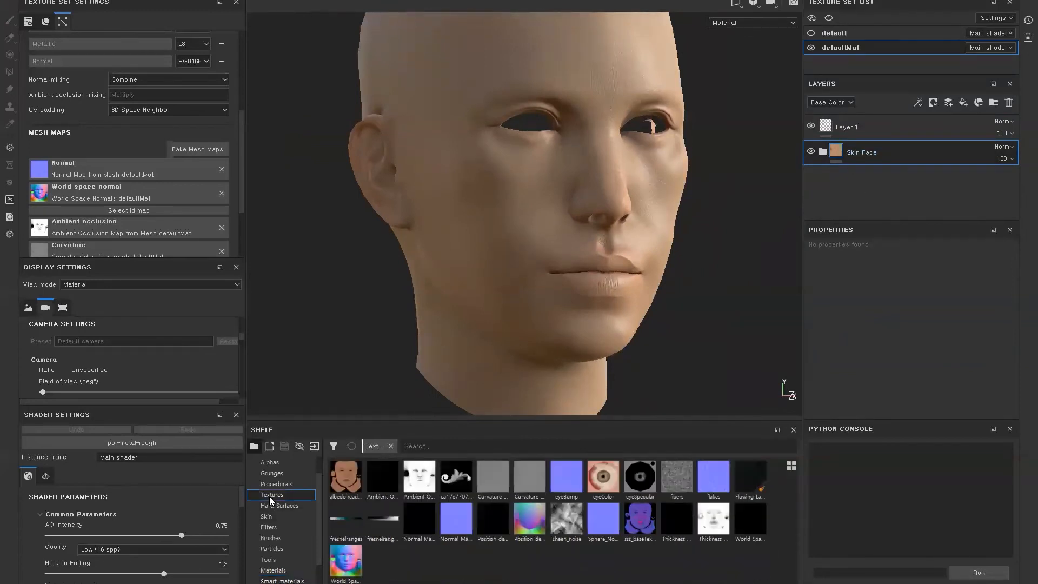
mouse_move(347, 478)
key("alt+Tab")
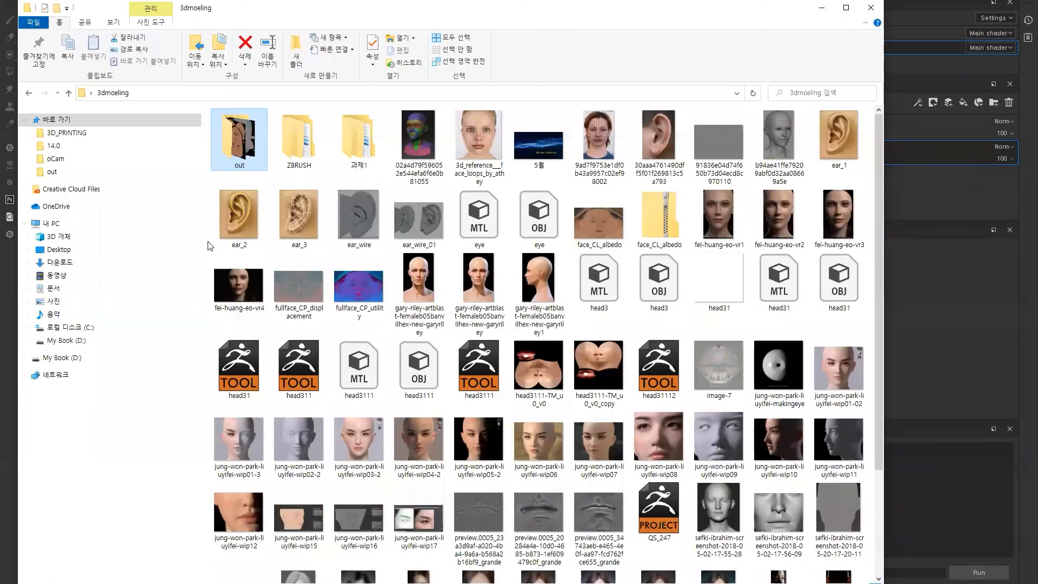
double_click(248, 153)
left_click_drag(545, 17, 545, 25)
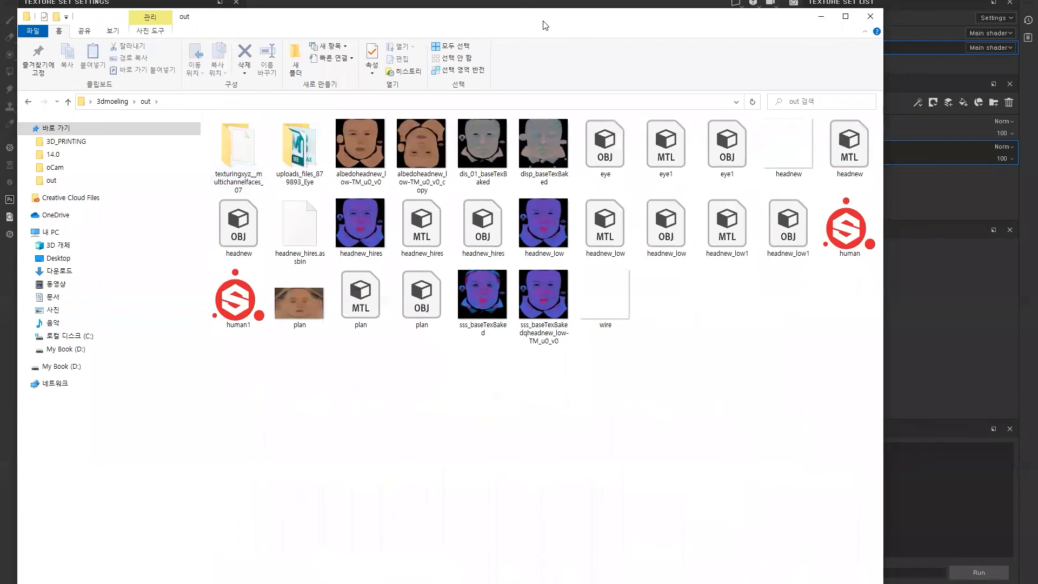
left_click_drag(545, 26, 418, 72)
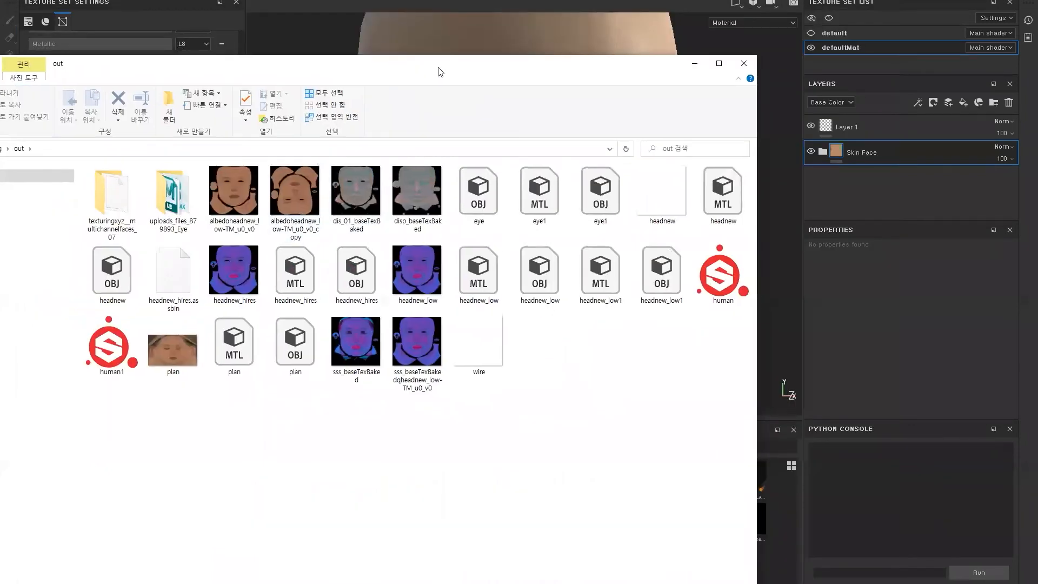
mouse_move(438, 71)
left_mouse_down()
mouse_move(387, 99)
mouse_move(397, 84)
left_mouse_up()
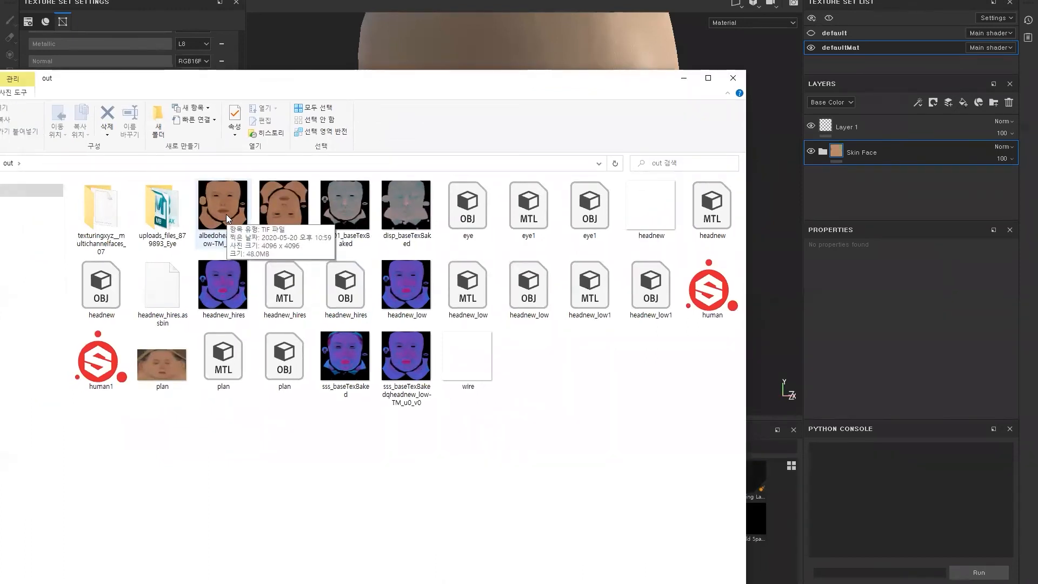
mouse_move(279, 221)
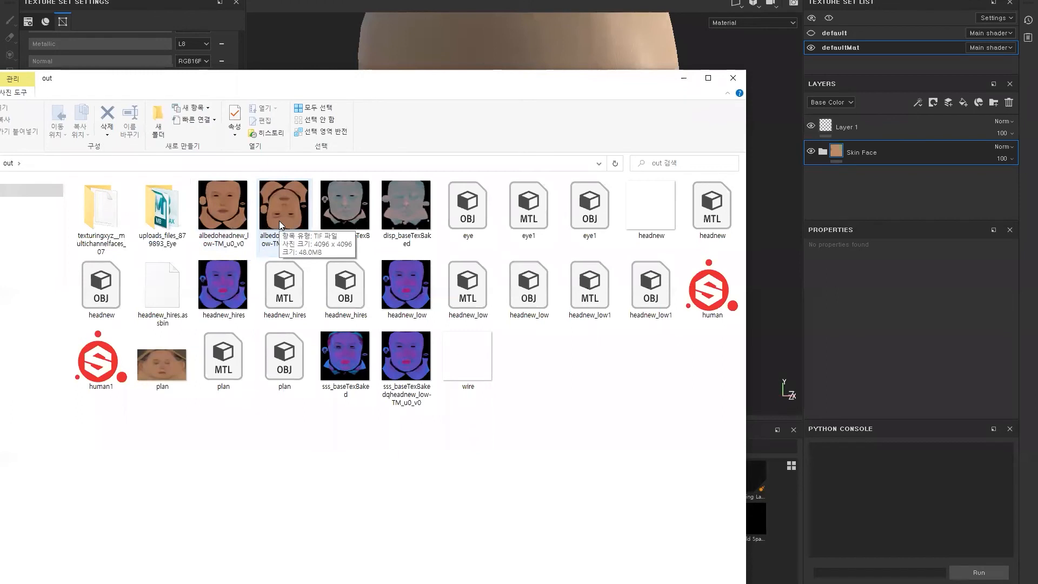
left_click(278, 220)
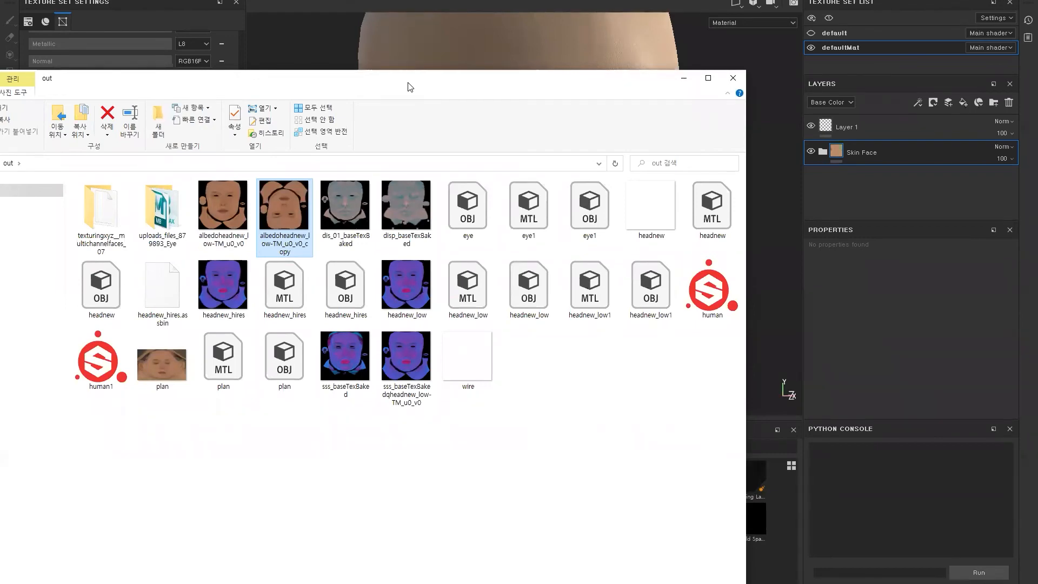
left_click_drag(409, 87, 391, 502)
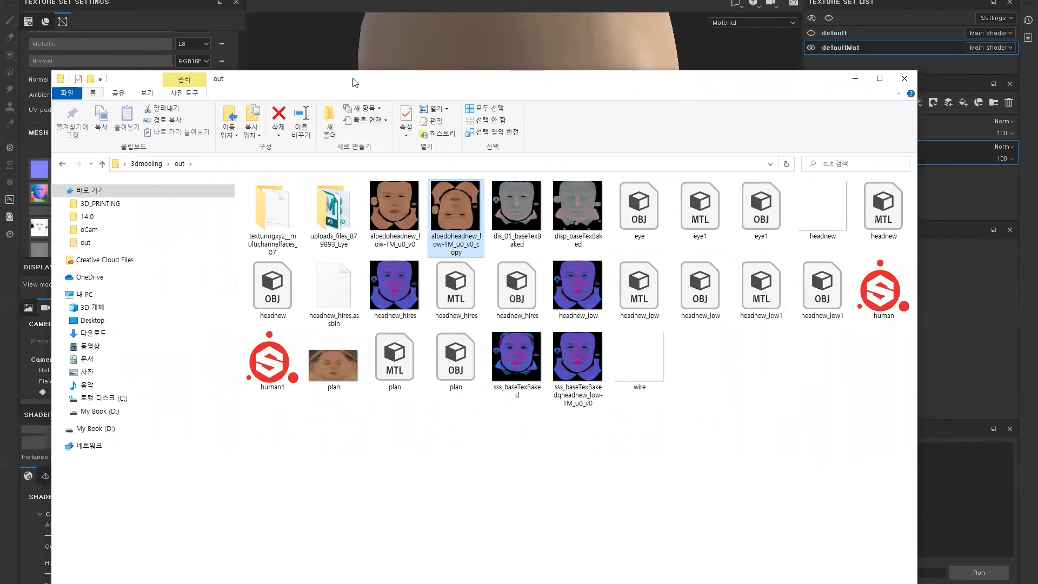
Step: Try importing albedoheadnew_low-TM_u0_v0.tif from the out folder with usage texture and destination shelf 'shelf'
left_click_drag(354, 82, 45, 72)
left_click_drag(85, 190, 710, 582)
left_click_drag(470, 87, 271, 359)
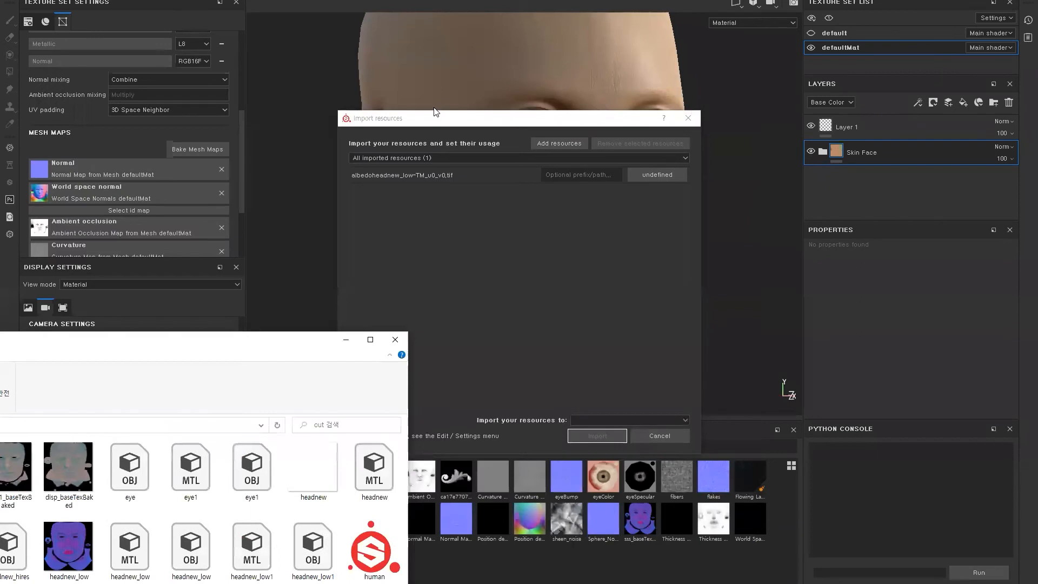
left_click(660, 175)
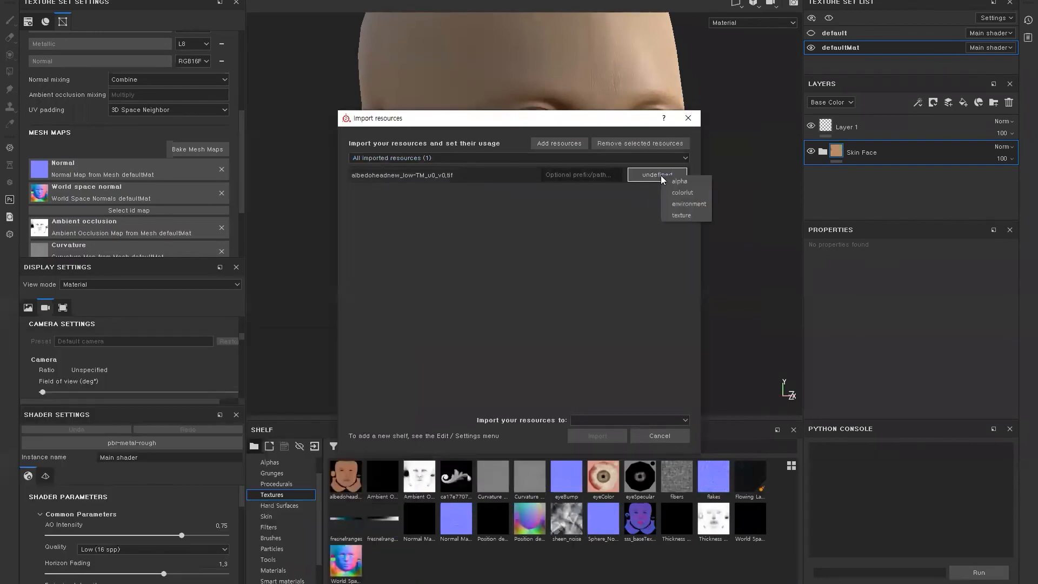
left_click(681, 215)
left_click(606, 420)
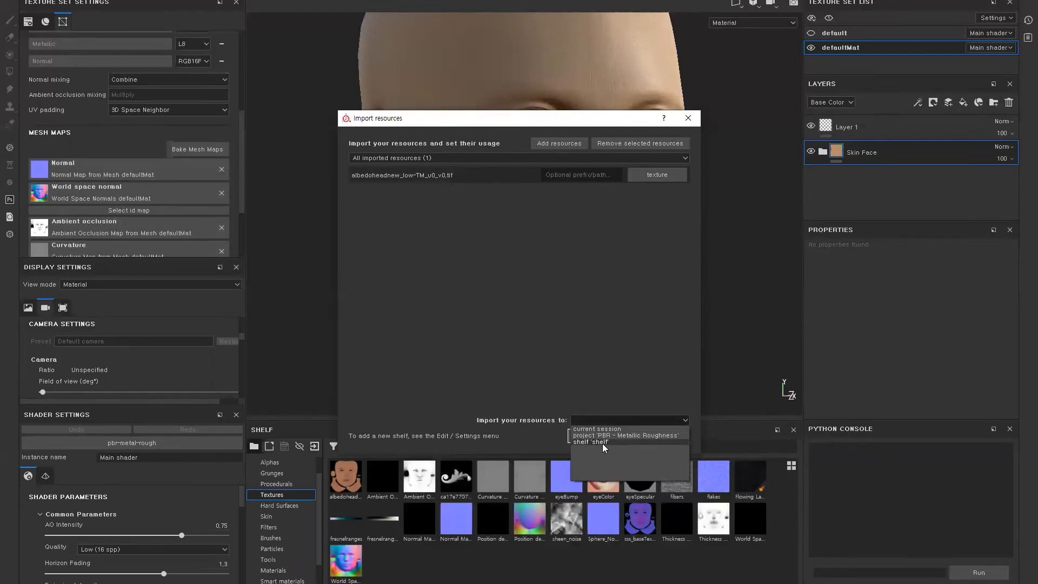
left_click(602, 443)
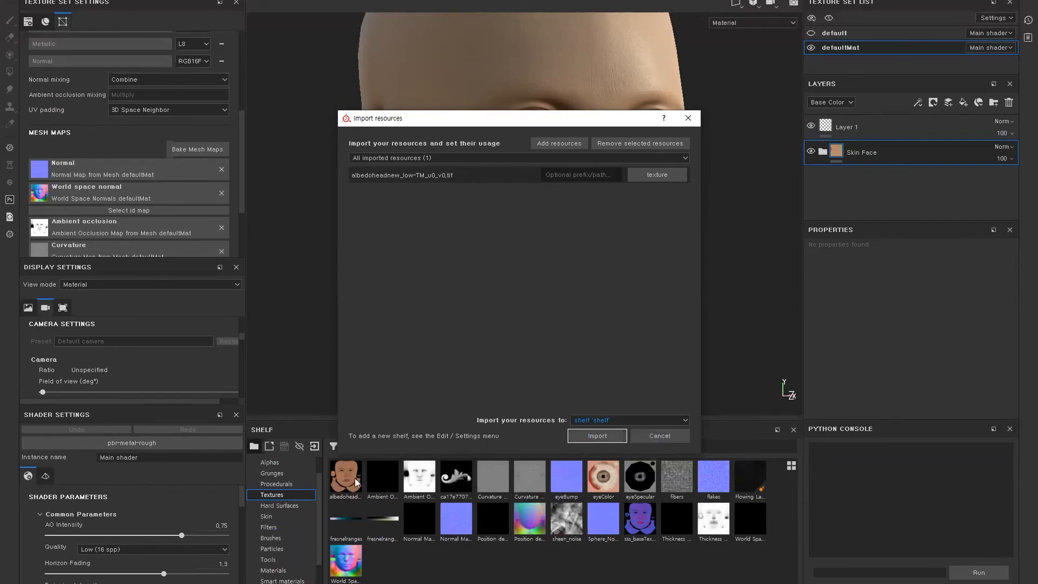
left_click(675, 435)
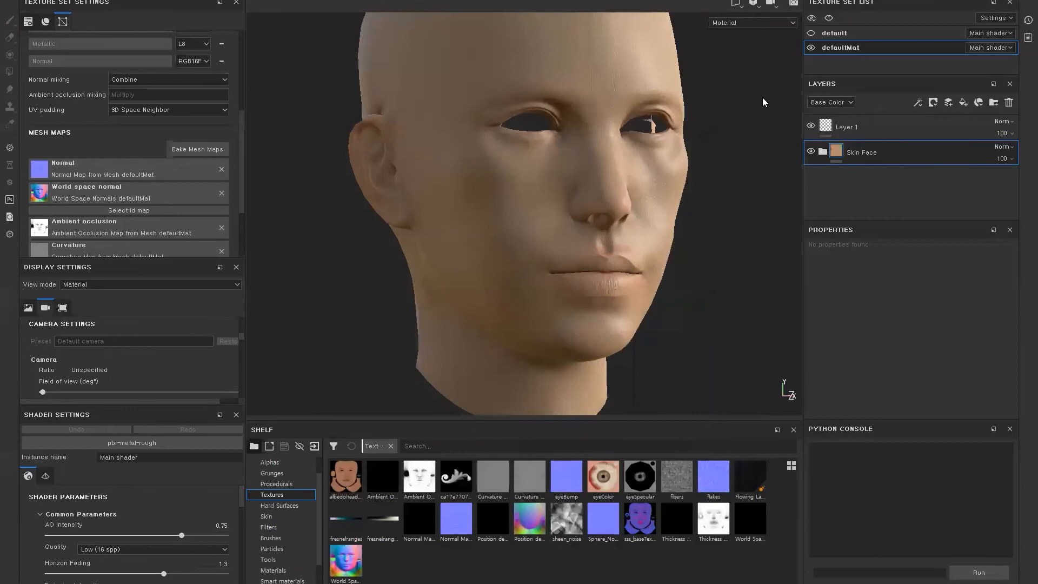
Step: Expand the Skin Face group and enlarge the layers area down to the Base Skin layer
left_click(822, 151)
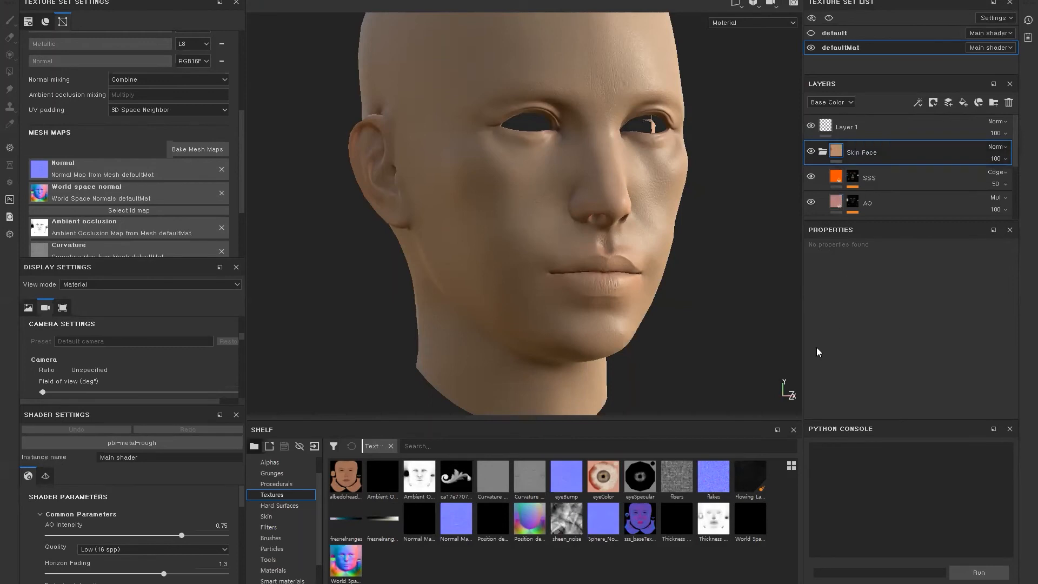
left_click_drag(832, 418, 832, 374)
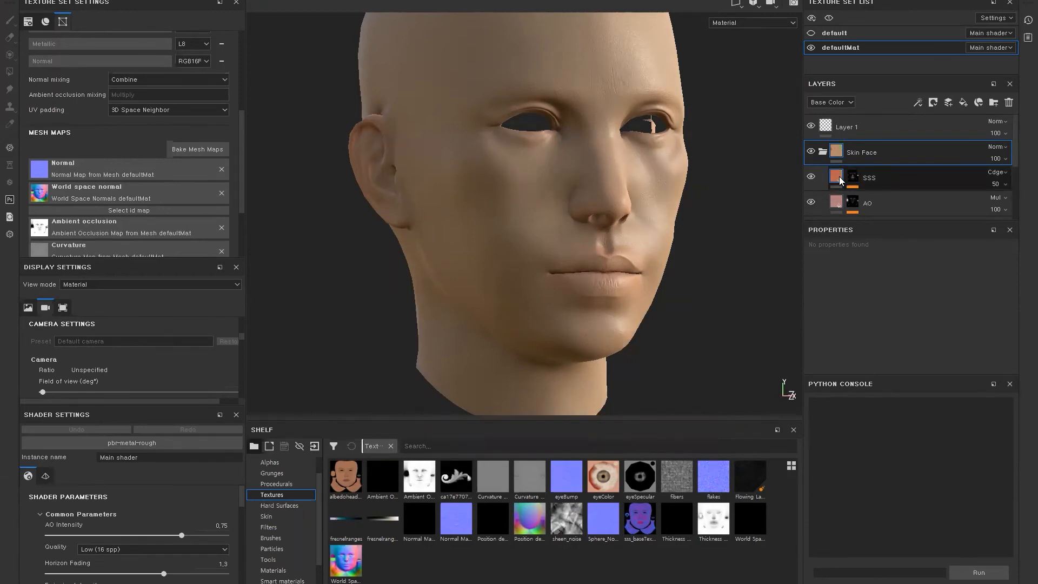
left_click_drag(863, 219, 865, 271)
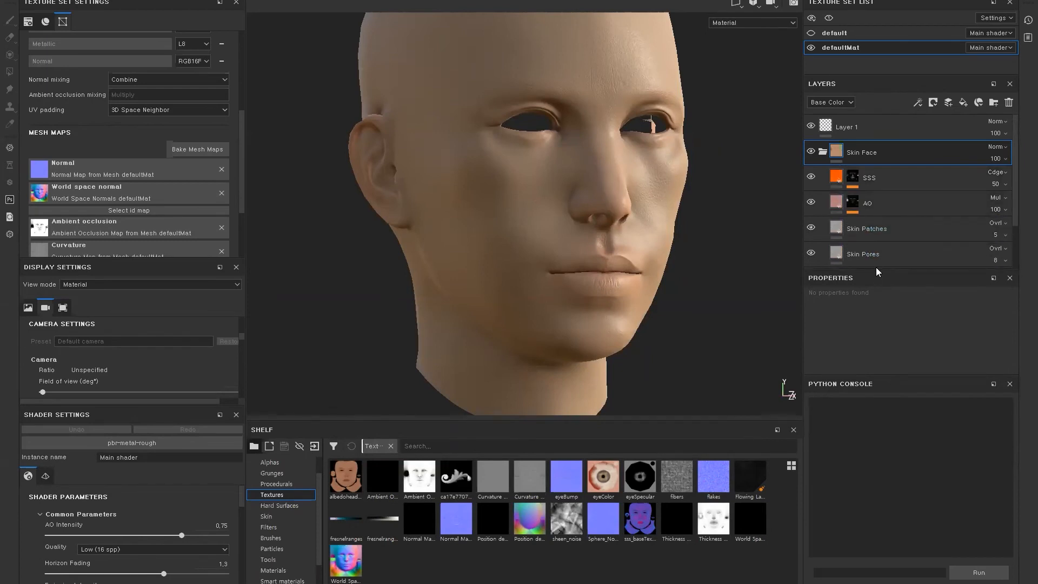
left_click_drag(877, 272, 877, 337)
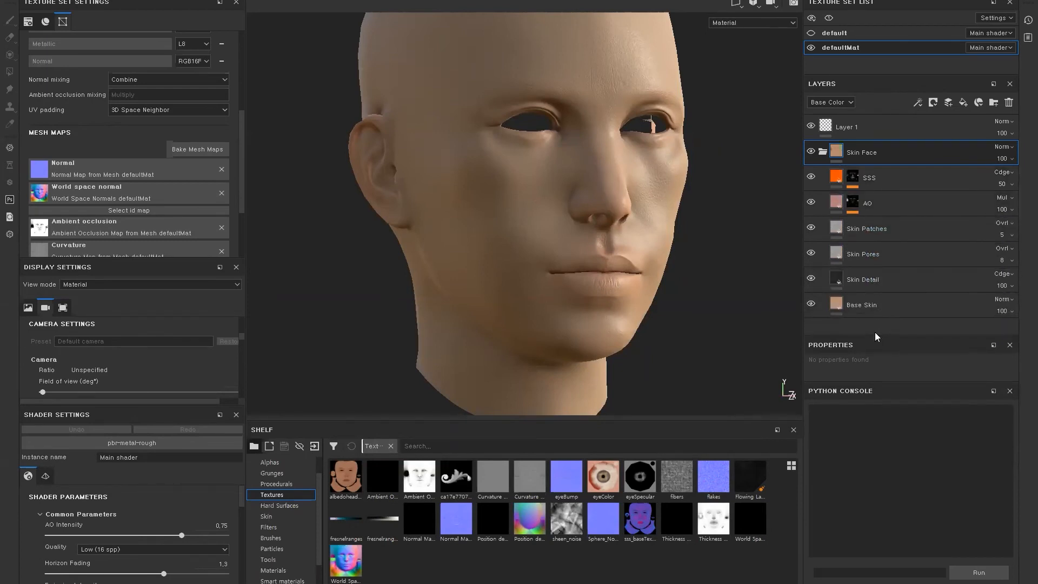
Step: Assign the albedoheadnew_low-TM_u0_v0 texture to the Base Color of the Base Skin layer
left_click(840, 304)
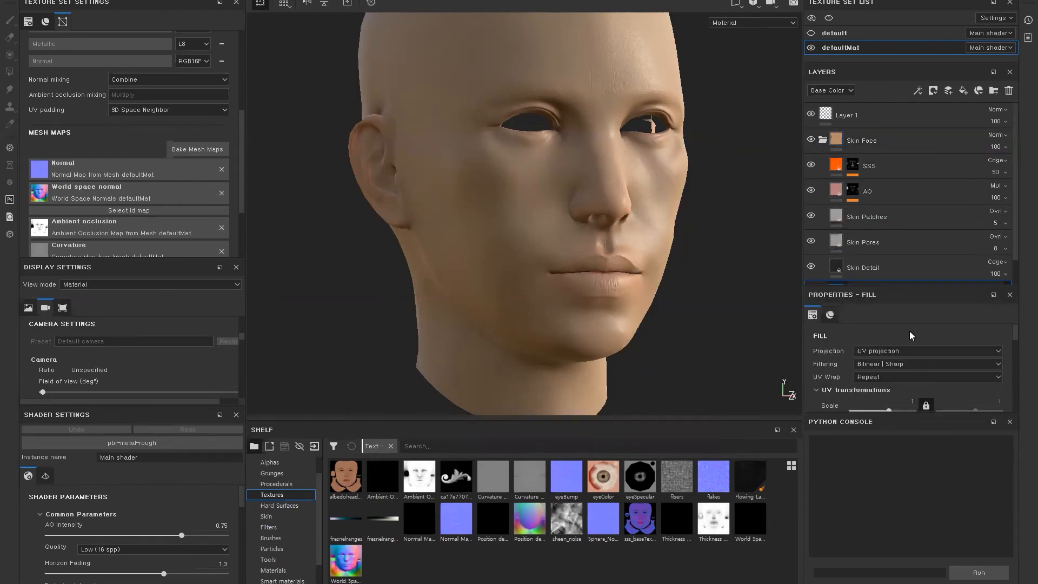
scroll(887, 264, "down", 1)
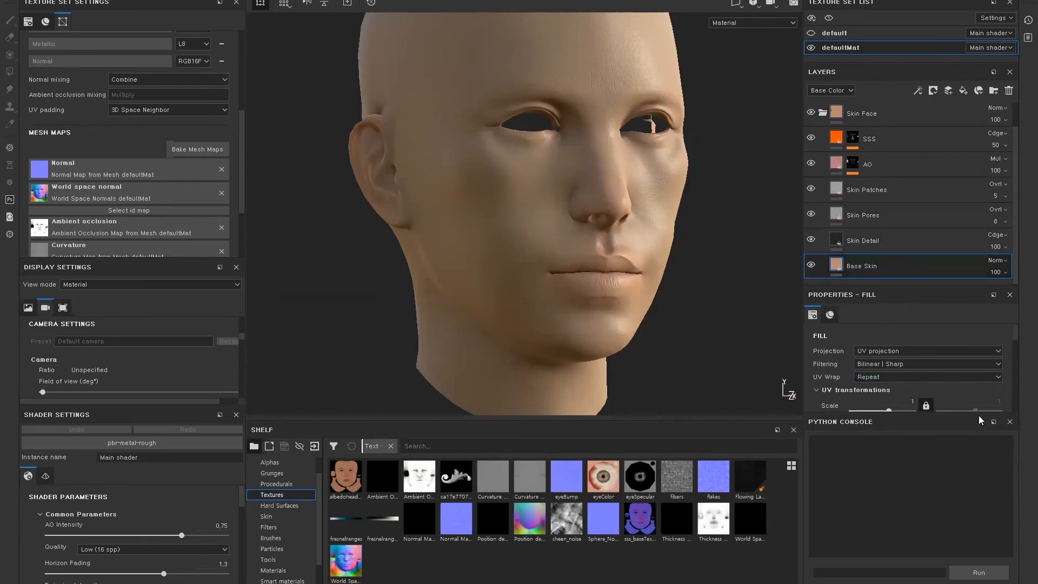
left_click_drag(1015, 338, 1020, 374)
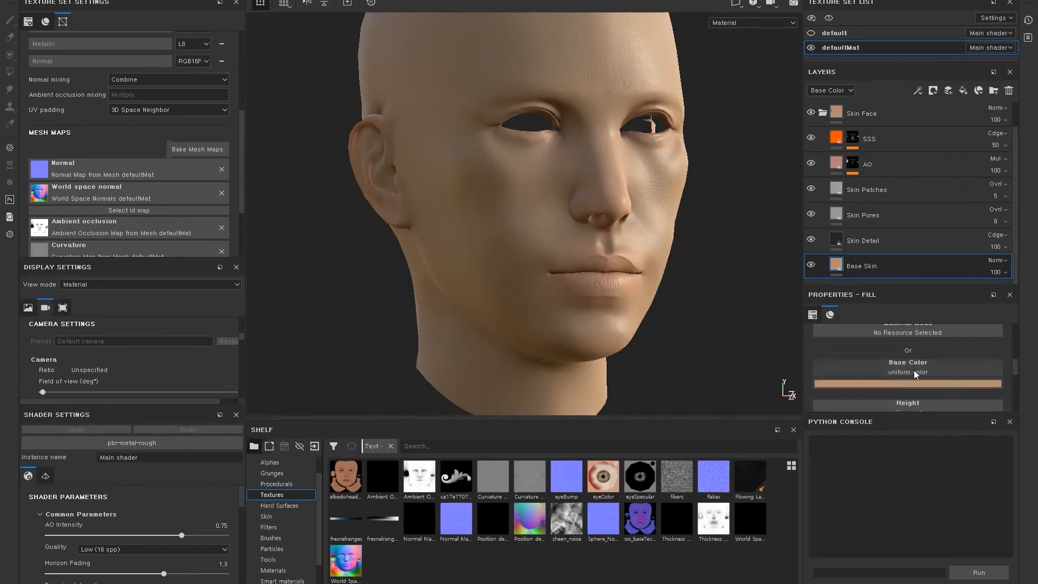
left_click_drag(347, 479, 898, 370)
Step: Enlarge the viewport and examine the albedo texture on the head's eyes, nose, cheeks, lips and ears
left_click_drag(697, 314, 641, 285, "alt")
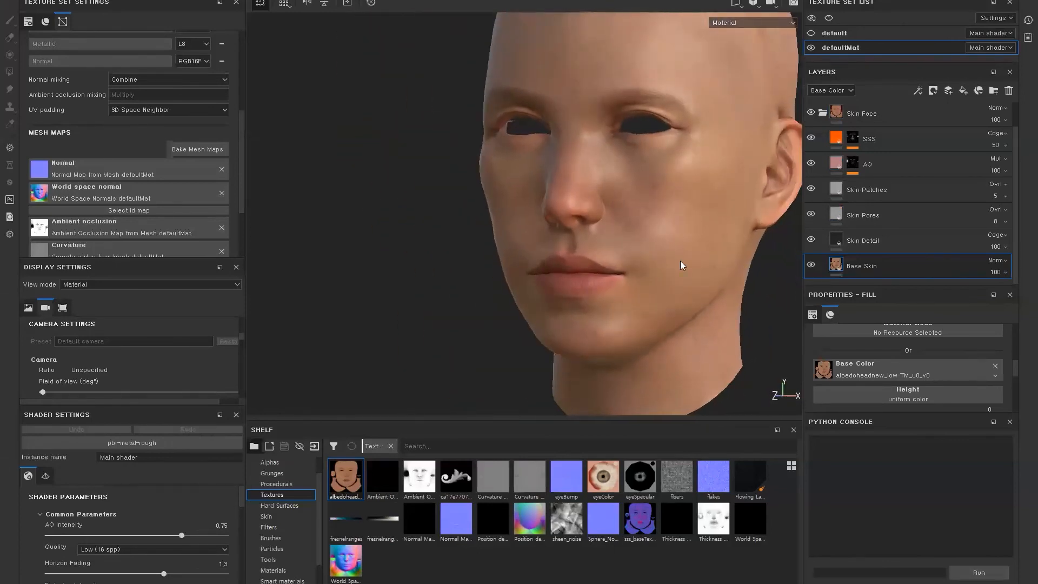
right_click_drag(600, 264, 610, 429, "alt")
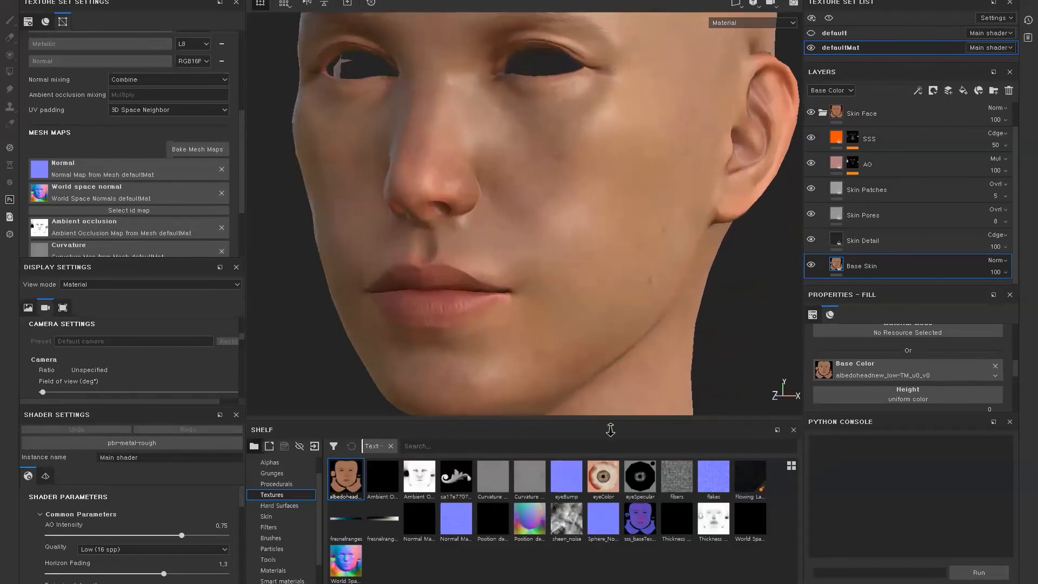
left_click_drag(603, 418, 613, 565)
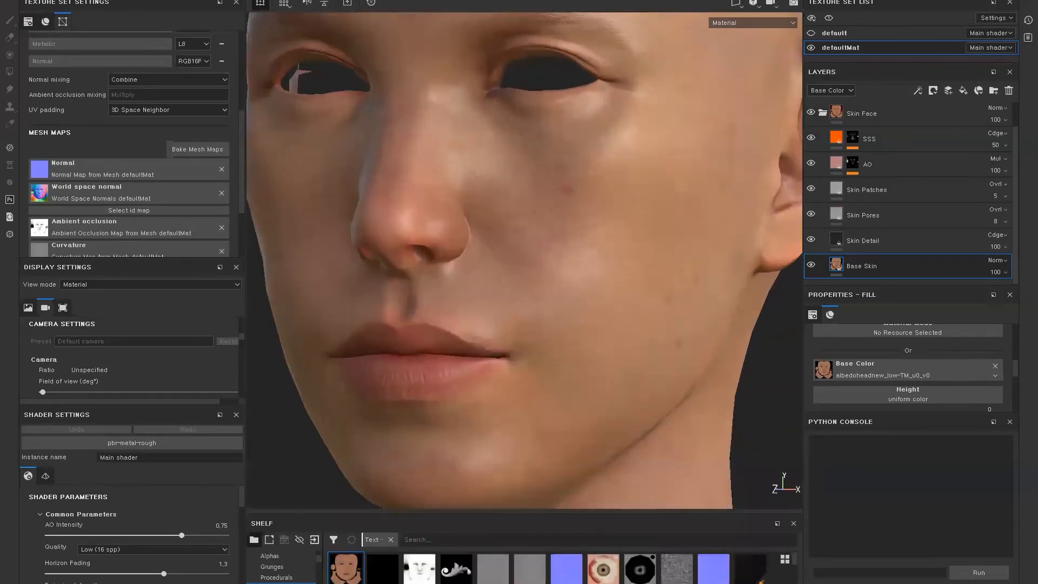
right_click_drag(593, 377, 593, 440, "alt")
middle_click_drag(524, 359, 582, 362, "alt")
right_click_drag(582, 362, 581, 240, "alt")
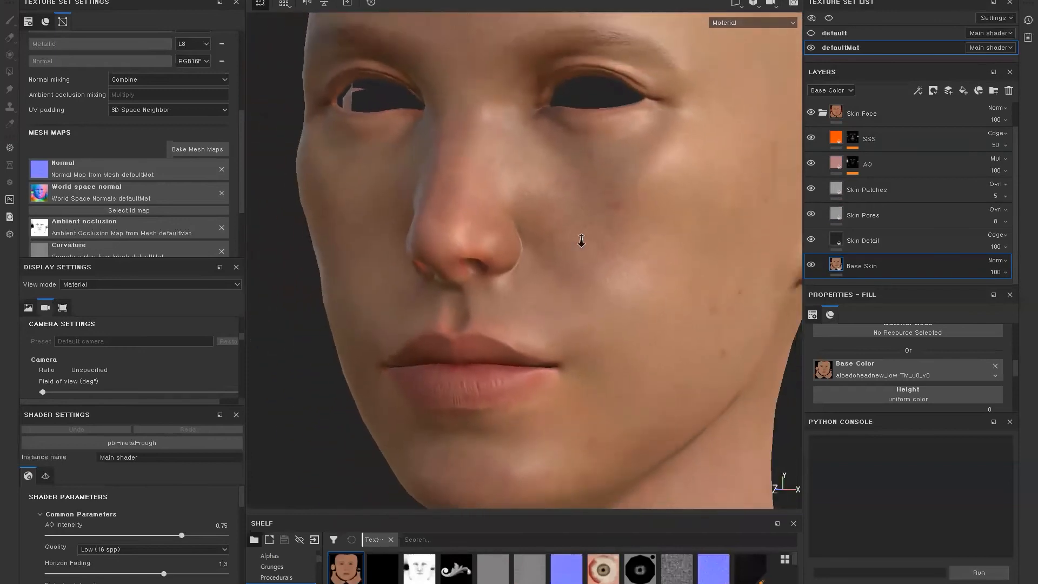
left_click_drag(581, 241, 593, 335, "alt")
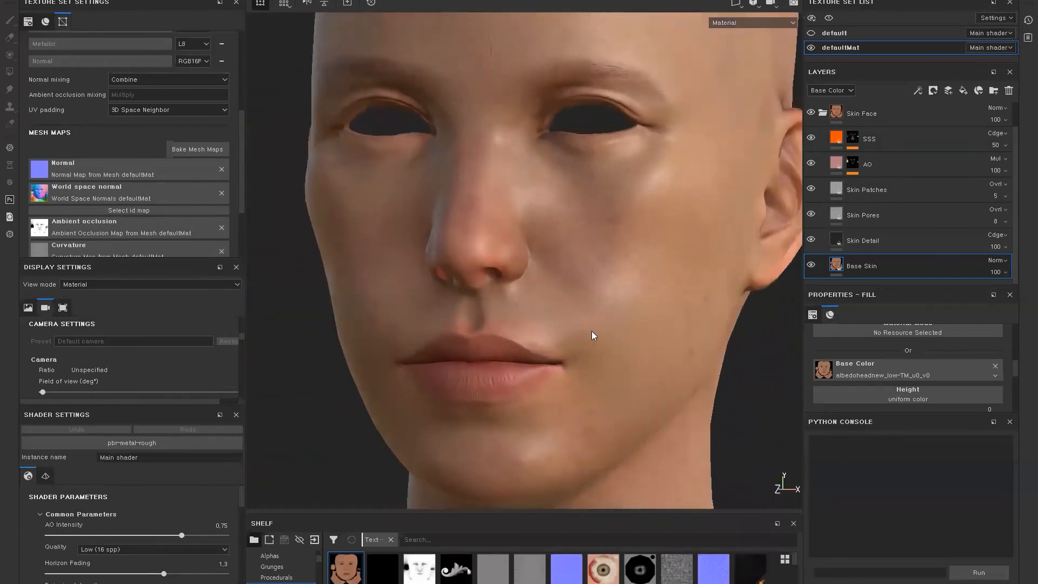
scroll(599, 349, "up", 2)
scroll(598, 351, "down", 3)
left_click_drag(597, 351, 550, 346, "alt")
left_click_drag(534, 275, 502, 286, "alt")
Step: Darken the SSS layer's Base Color to a deep red-brown of R 0.228, G 0.020, B 0.001
left_click(836, 134)
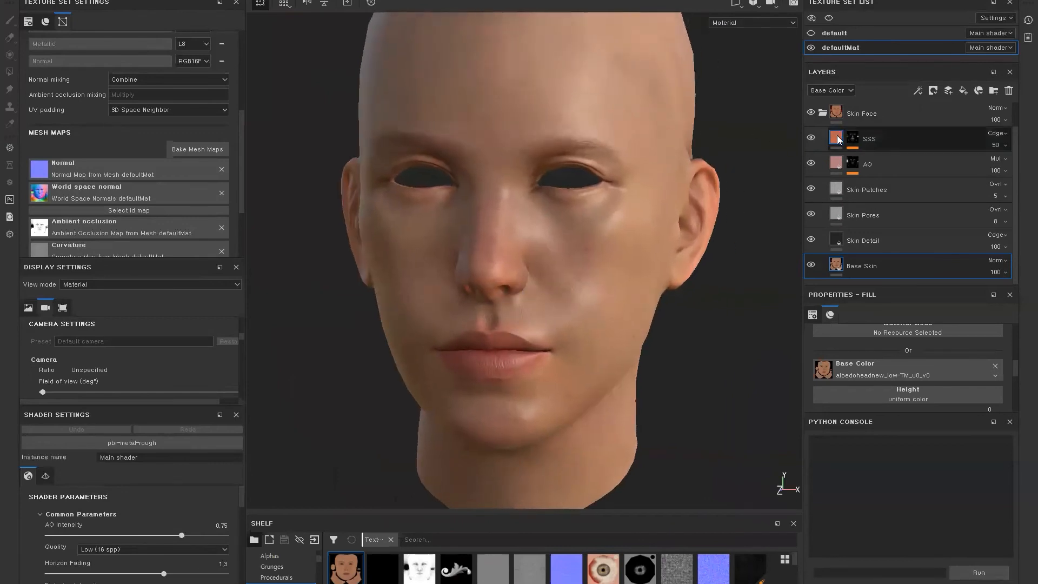
left_click(911, 392)
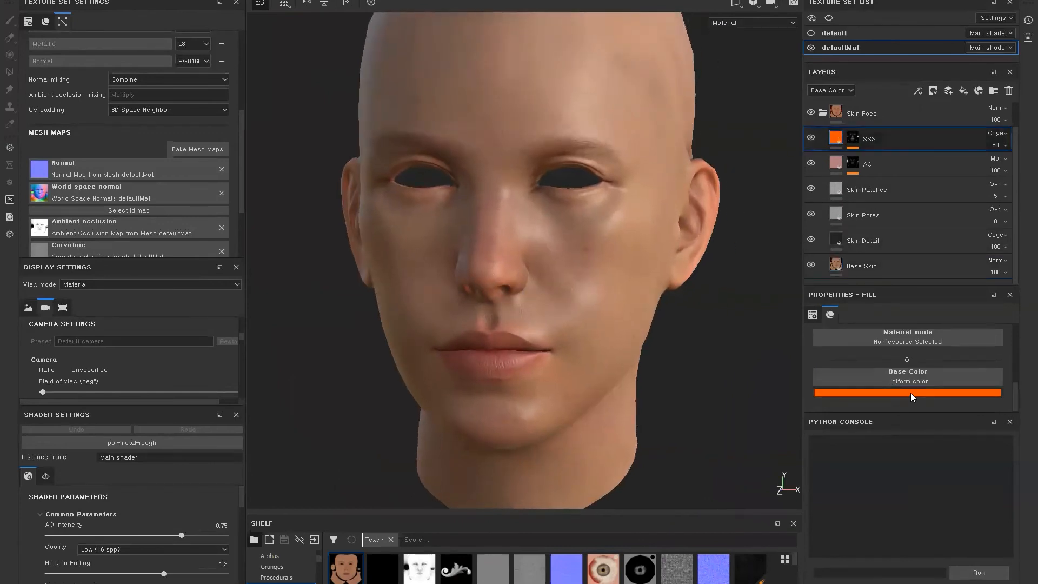
left_click(935, 423)
left_click_drag(935, 425, 963, 459)
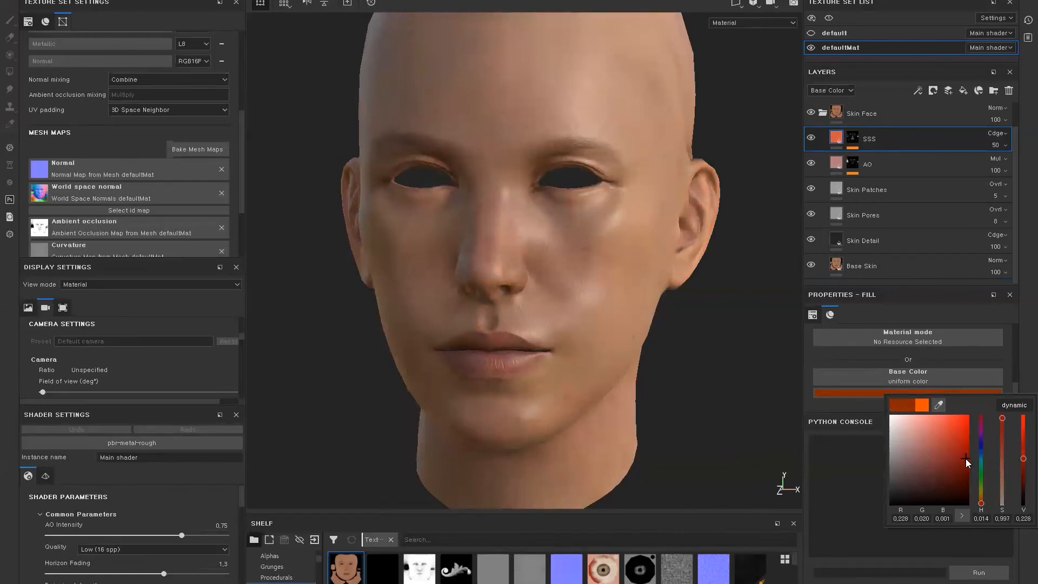
Step: Set the SSS layer's opacity to 84
left_click(943, 139)
left_click(1006, 145)
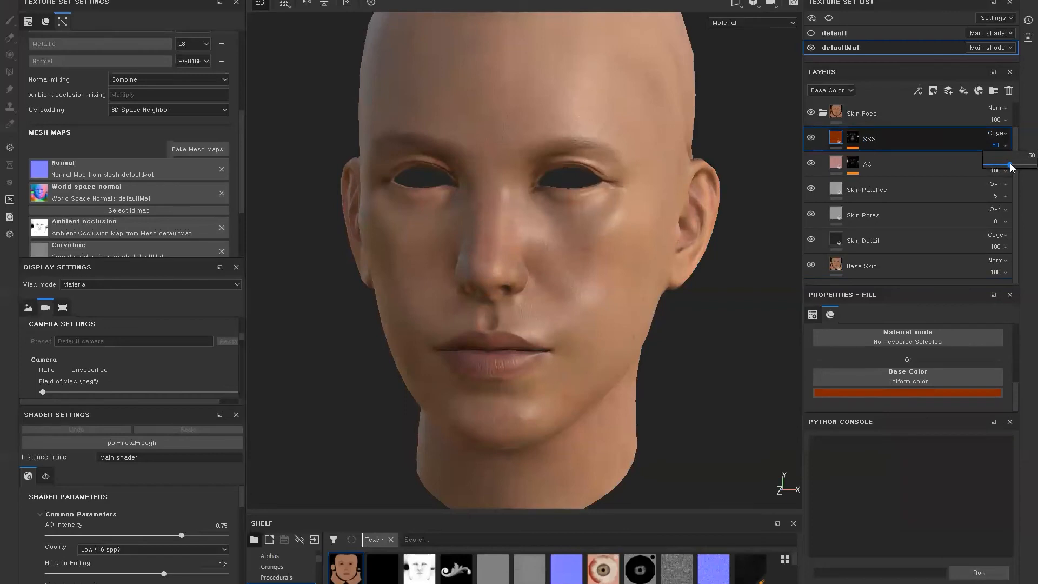
mouse_move(1011, 168)
left_mouse_down()
mouse_move(995, 170)
mouse_move(1023, 173)
left_mouse_up()
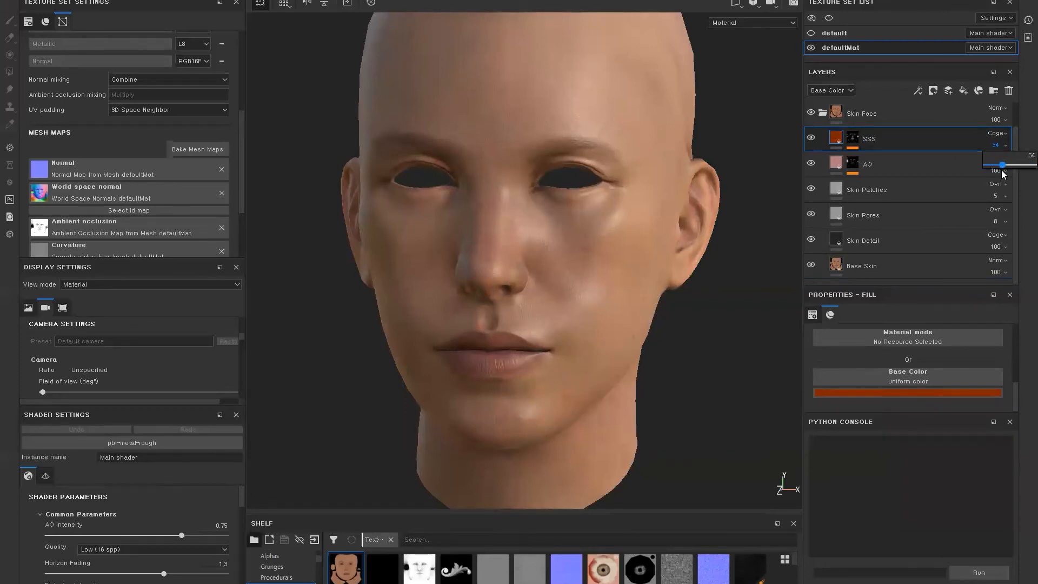
left_click(1021, 169)
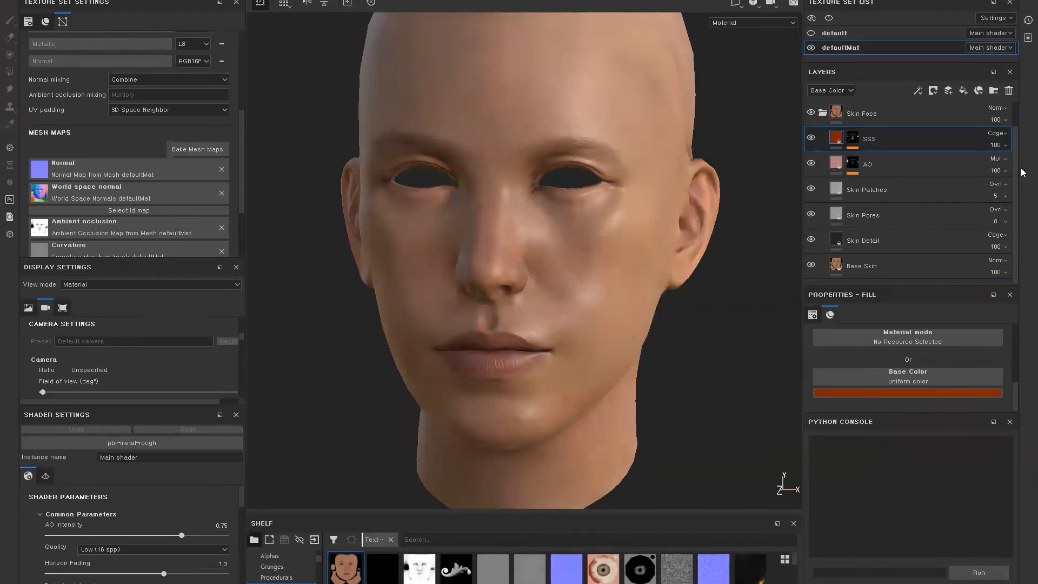
left_click(1005, 145)
left_click_drag(1025, 165, 1021, 164)
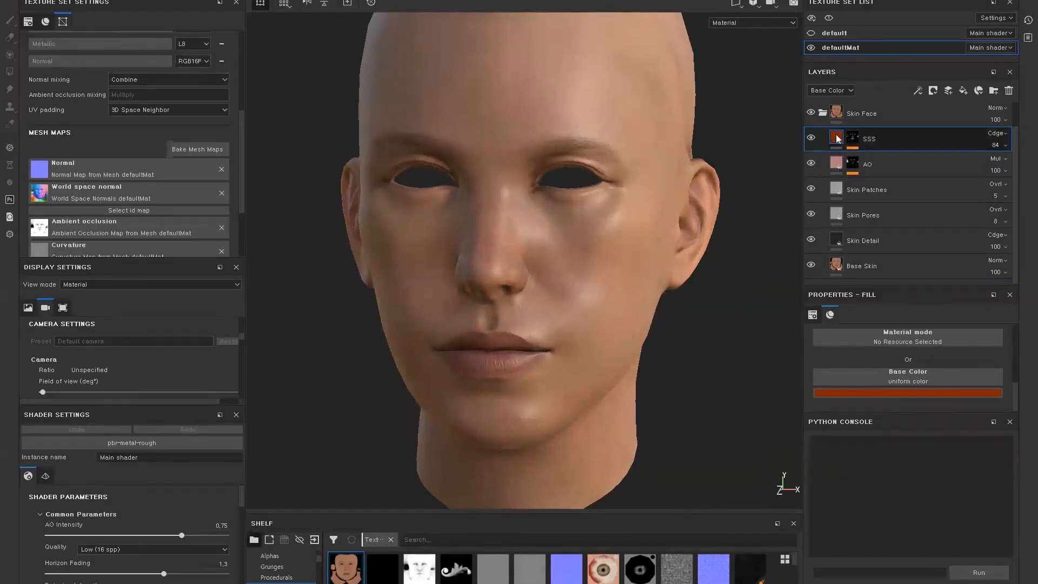
Step: Brighten the SSS layer's Base Color to a vivid orange and check the face from the front and side
left_click(918, 393)
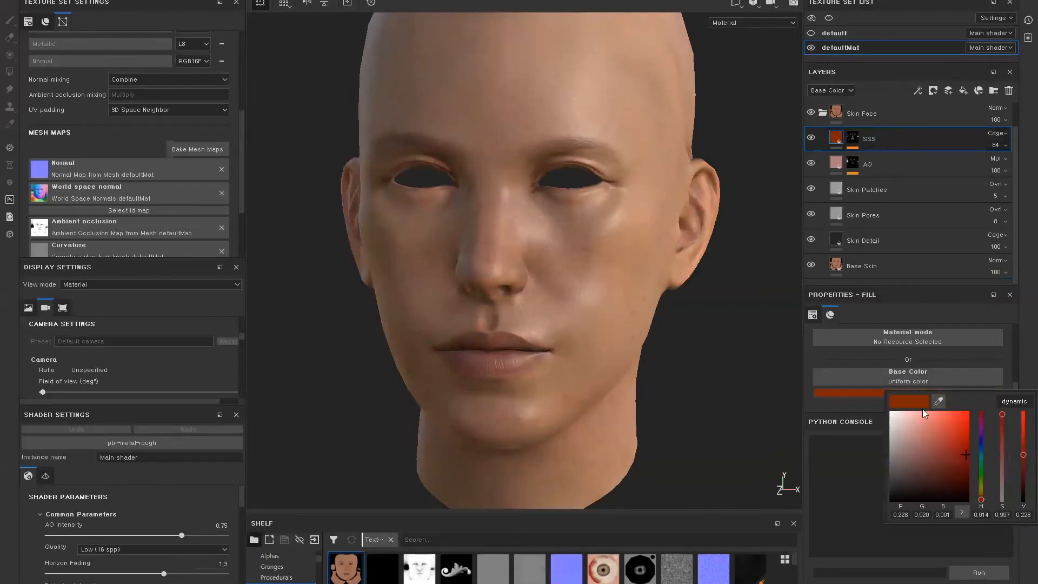
left_click_drag(967, 445, 965, 429)
left_click_drag(684, 370, 393, 283, "alt")
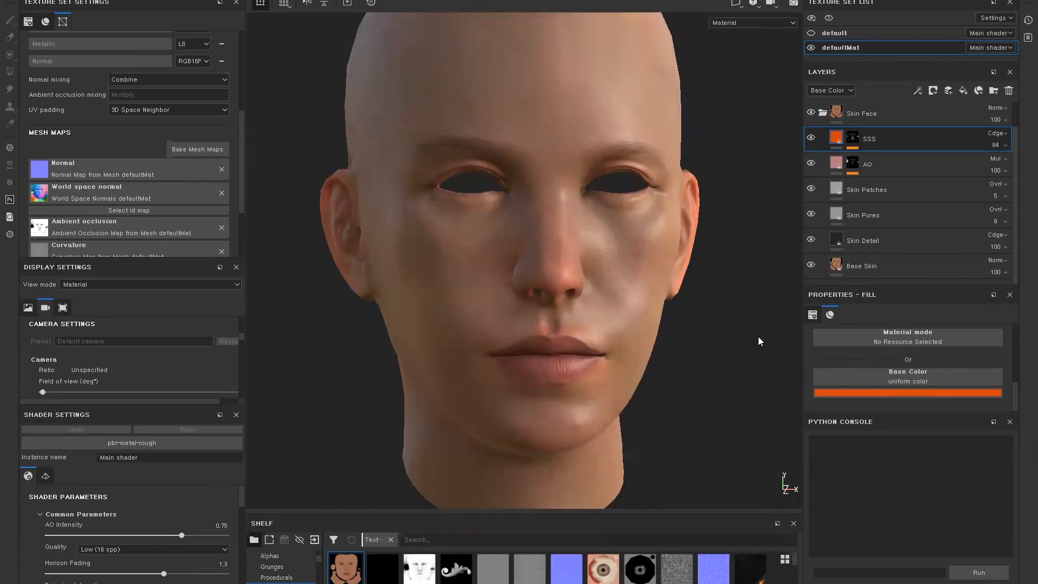
left_click_drag(630, 340, 653, 341, "alt")
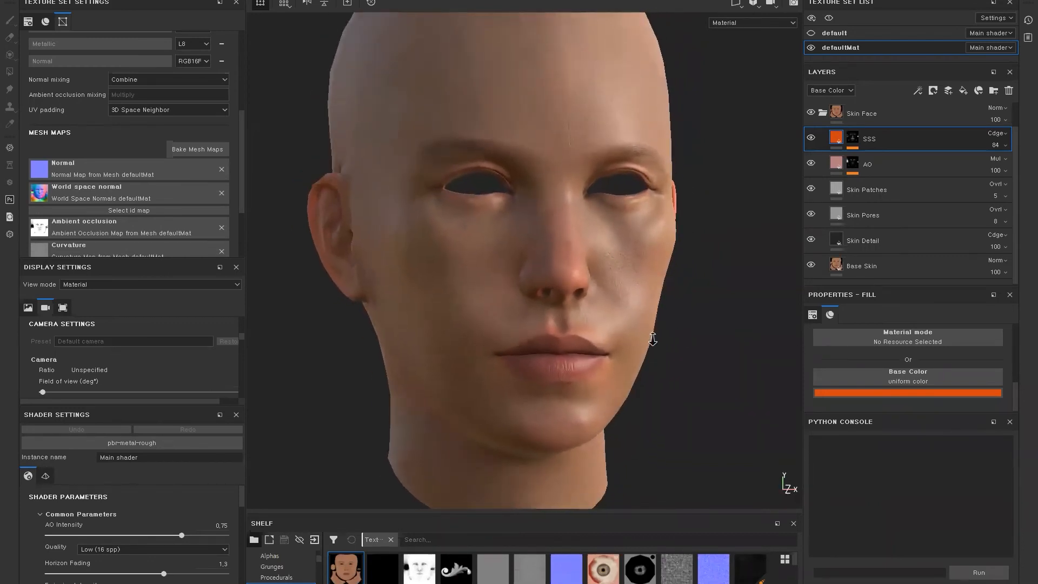
middle_click_drag(656, 344, 662, 343, "alt")
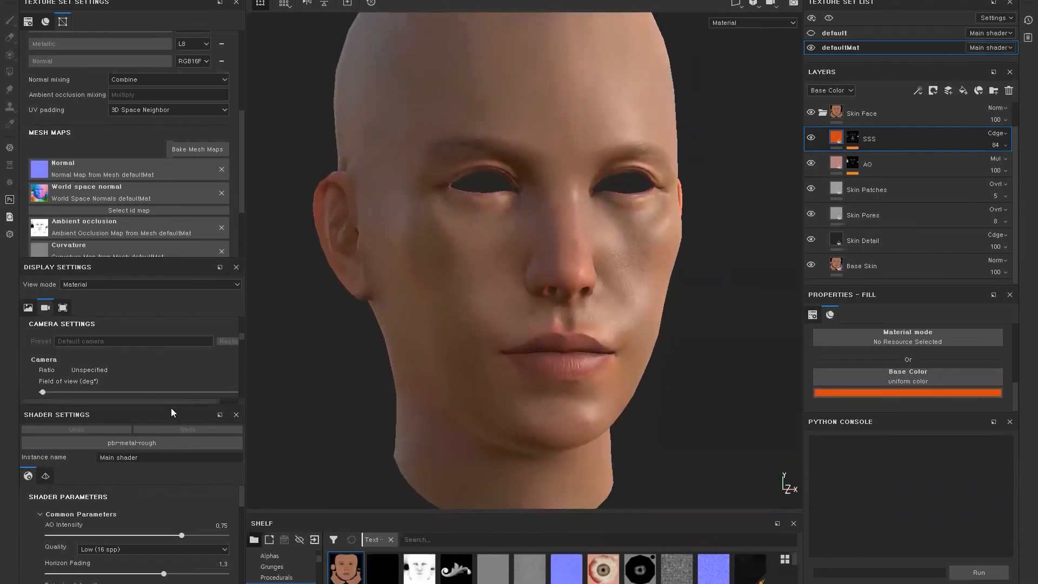
Step: Enlarge the shelf and try the sss_baseTexBakedqheadnew_low-TM_u0_v0 texture as the SSS layer's Base Color
mouse_move(173, 405)
left_mouse_down()
mouse_move(178, 253)
mouse_move(167, 421)
left_mouse_up()
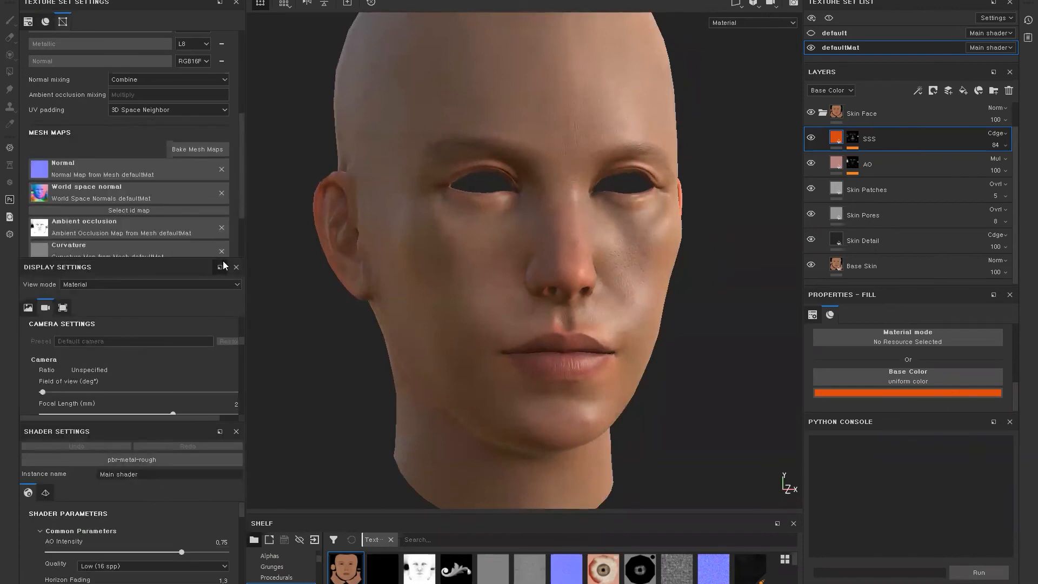
left_click_drag(223, 258, 189, 280)
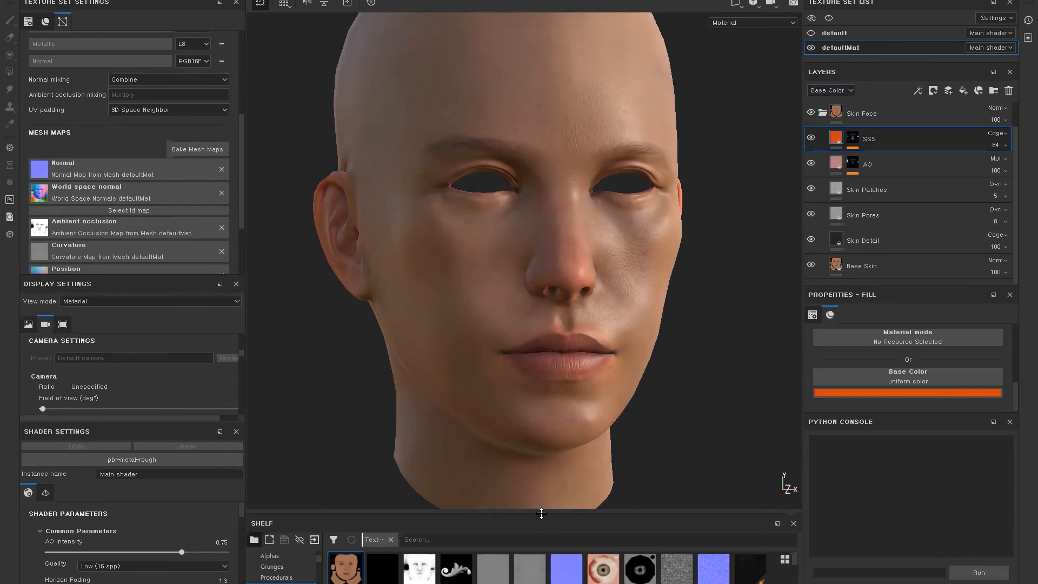
left_click_drag(541, 513, 551, 371)
left_click(643, 467)
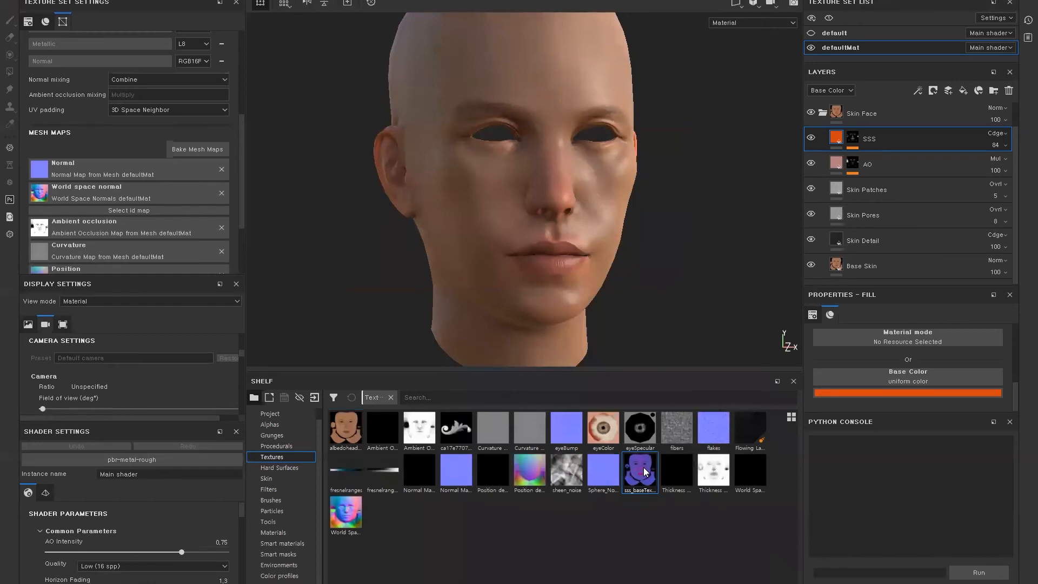
mouse_move(638, 472)
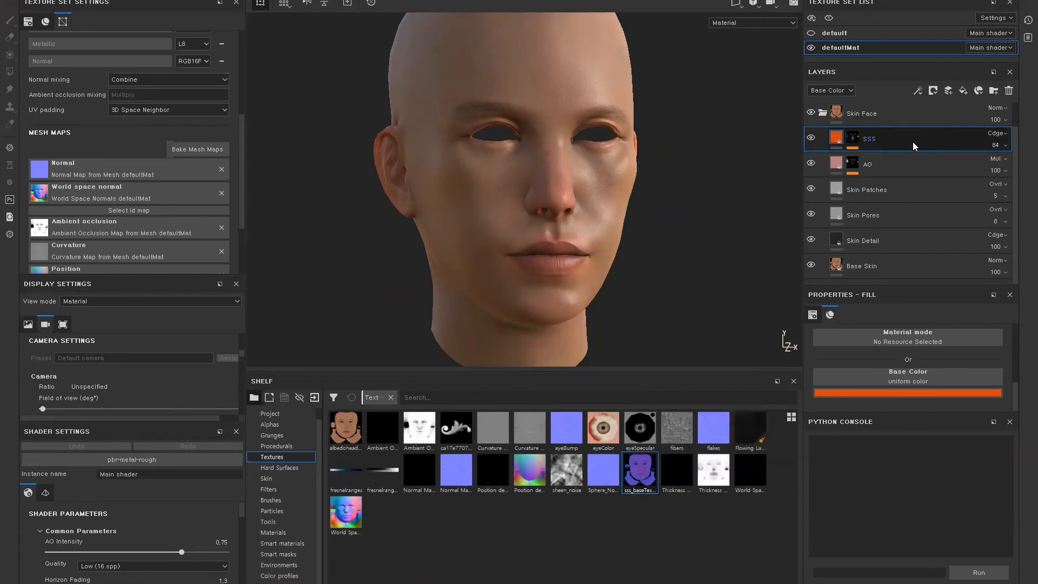
left_click(847, 143)
left_click(836, 141)
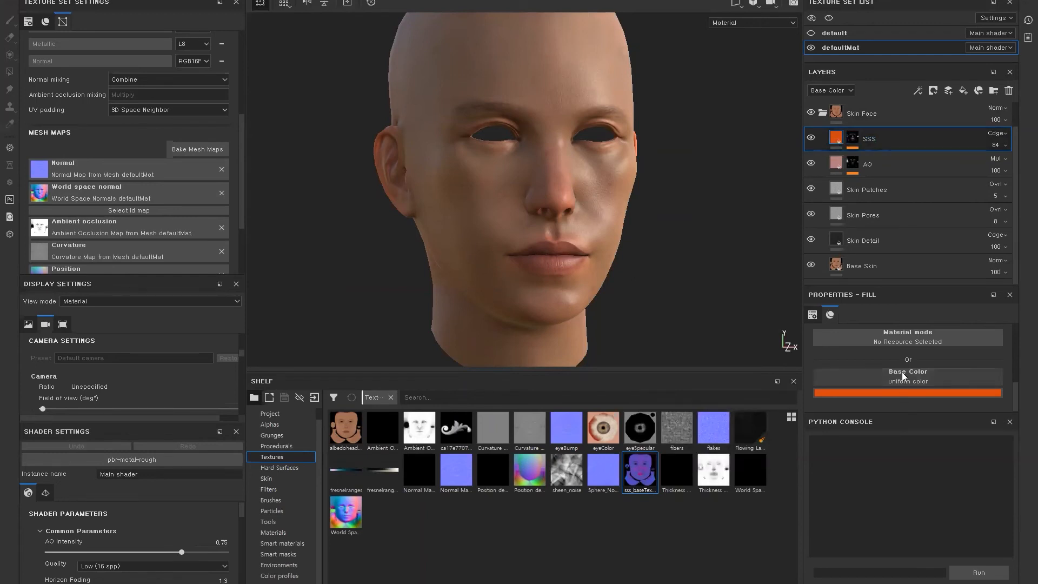
left_click_drag(638, 467, 879, 378)
Step: Examine the face with the sss_base texture, then undo its assignment to the SSS layer
mouse_move(643, 287)
left_mouse_down("alt")
mouse_move(672, 297)
mouse_move(609, 287)
mouse_move(648, 285)
left_mouse_up("alt")
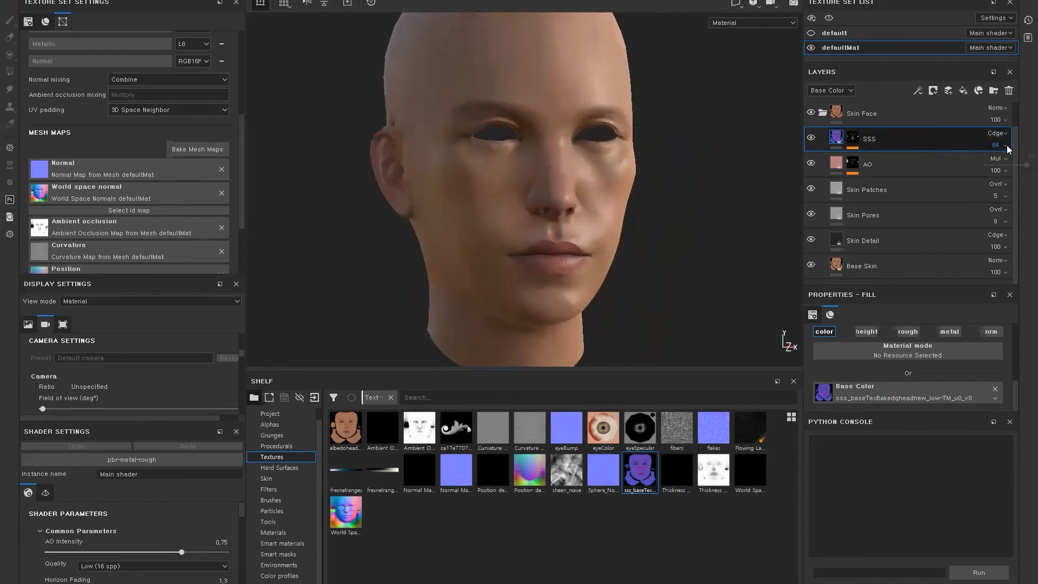
left_click_drag(625, 219, 583, 248, "alt")
right_click_drag(583, 248, 607, 285, "alt")
left_click_drag(607, 285, 825, 214, "alt")
mouse_move(546, 220)
left_mouse_down("alt")
mouse_move(560, 233)
mouse_move(538, 232)
mouse_move(544, 216)
left_mouse_up("alt")
key("ctrl+z")
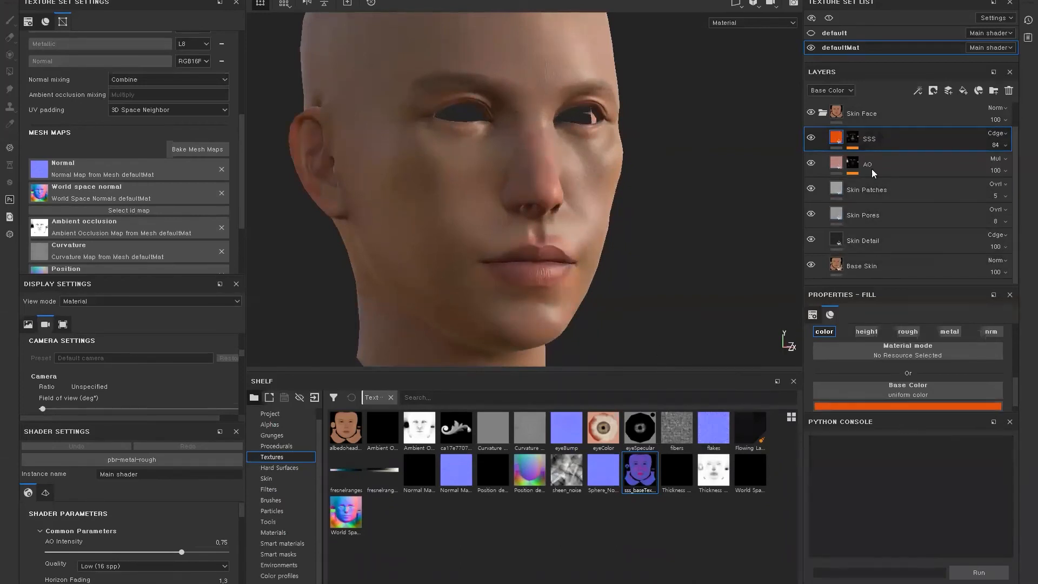
Step: Inspect the face with the orange SSS color and shrink the shelf to give the viewport more height
left_click_drag(629, 254, 632, 310, "alt")
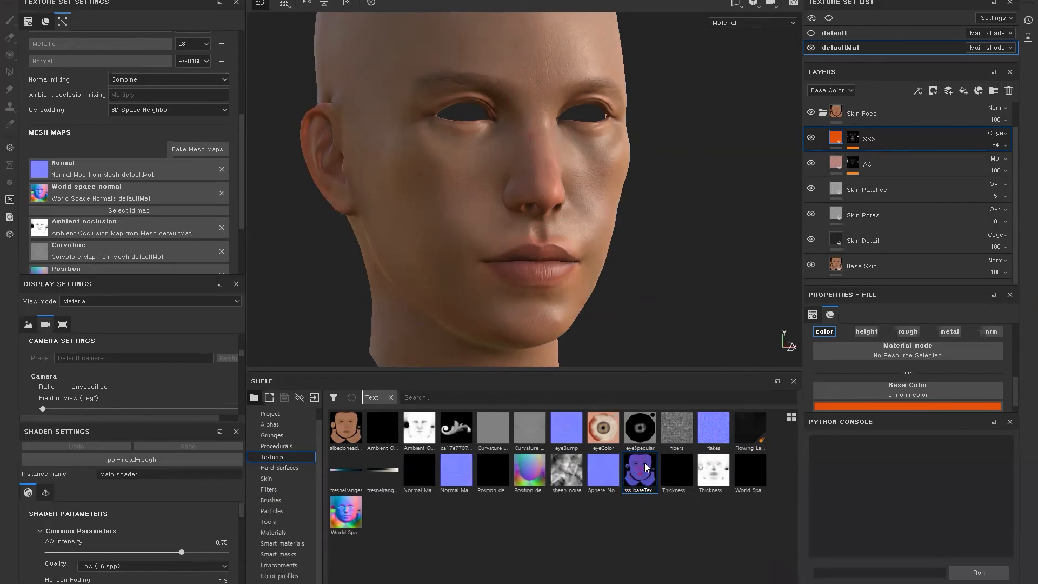
left_click_drag(628, 242, 603, 250, "alt")
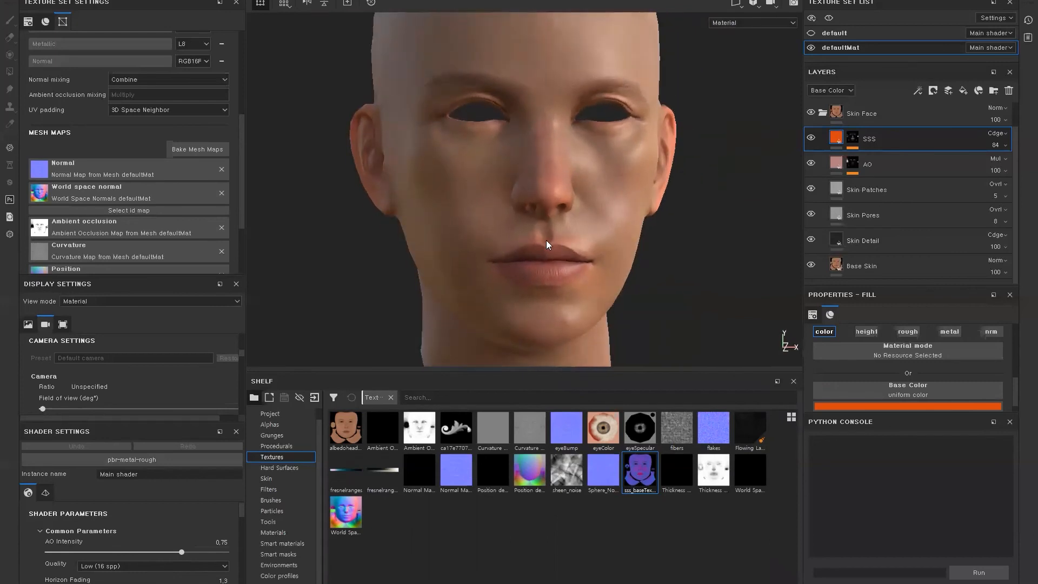
left_click_drag(674, 294, 637, 269, "alt")
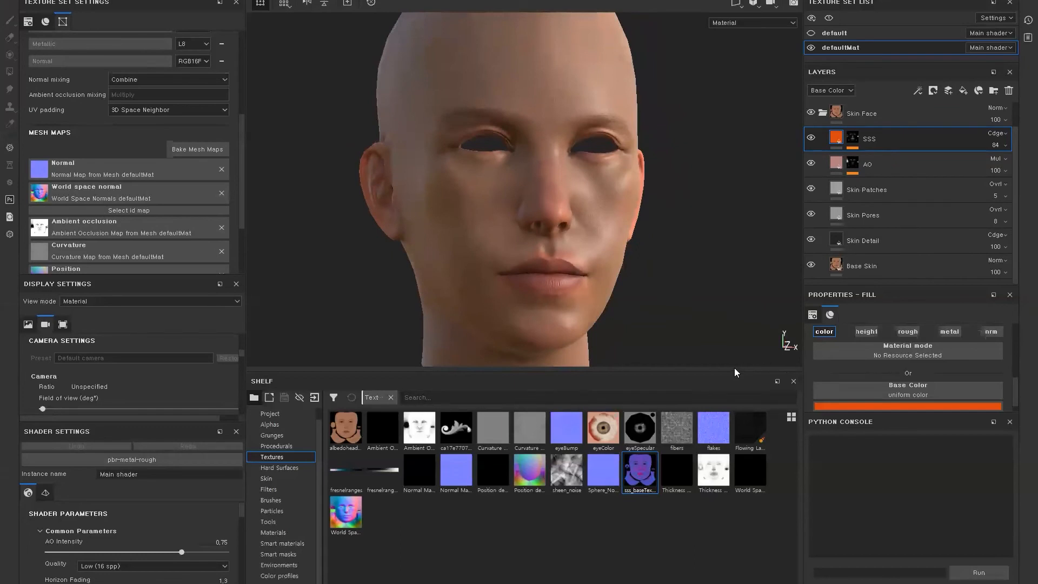
left_click_drag(733, 370, 742, 517)
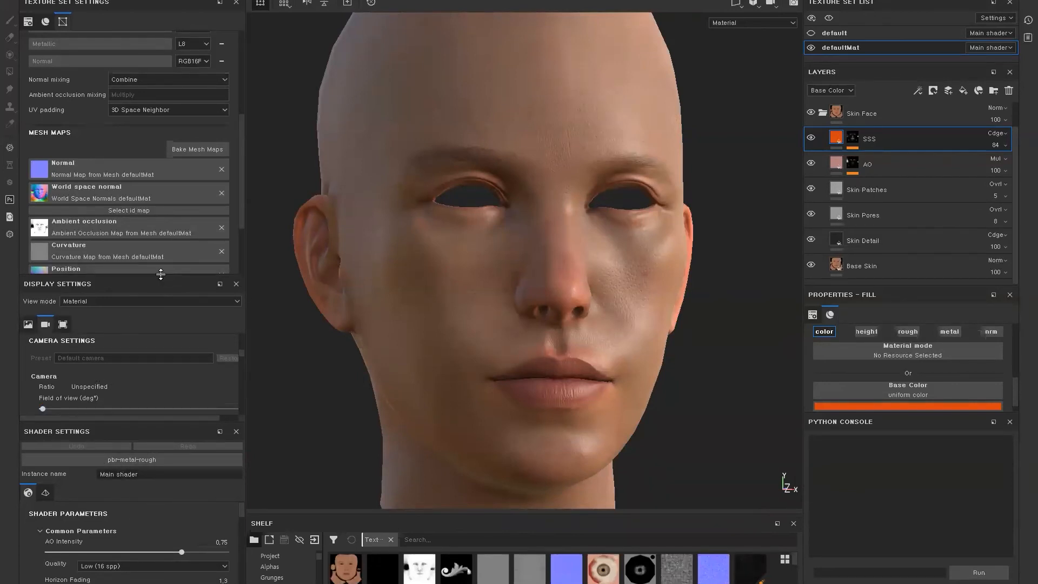
Step: Enlarge the display settings area and raise the Environment Opacity to show the panorama behind the head
left_click_drag(161, 277, 157, 185)
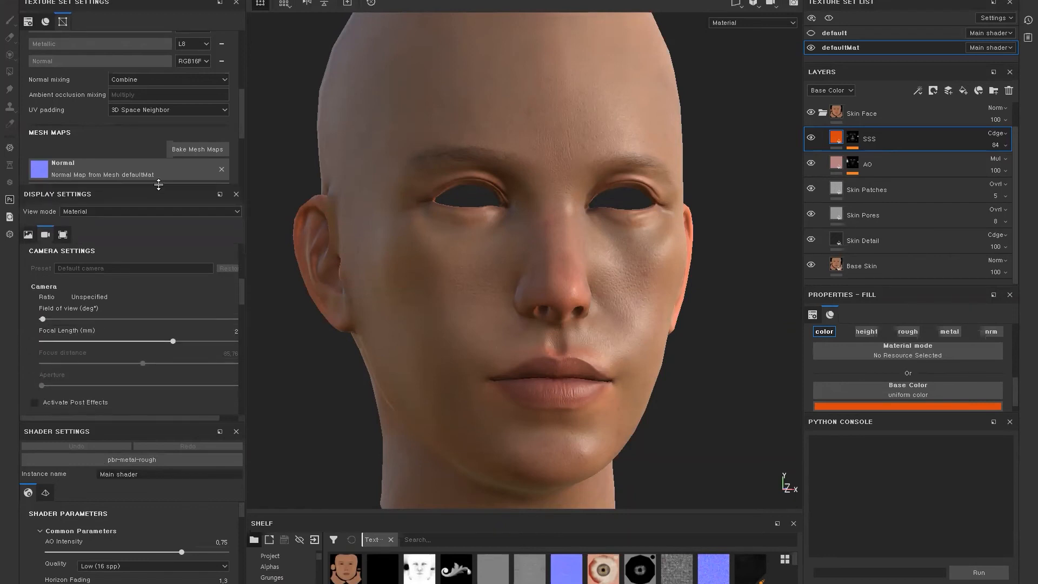
left_click(27, 235)
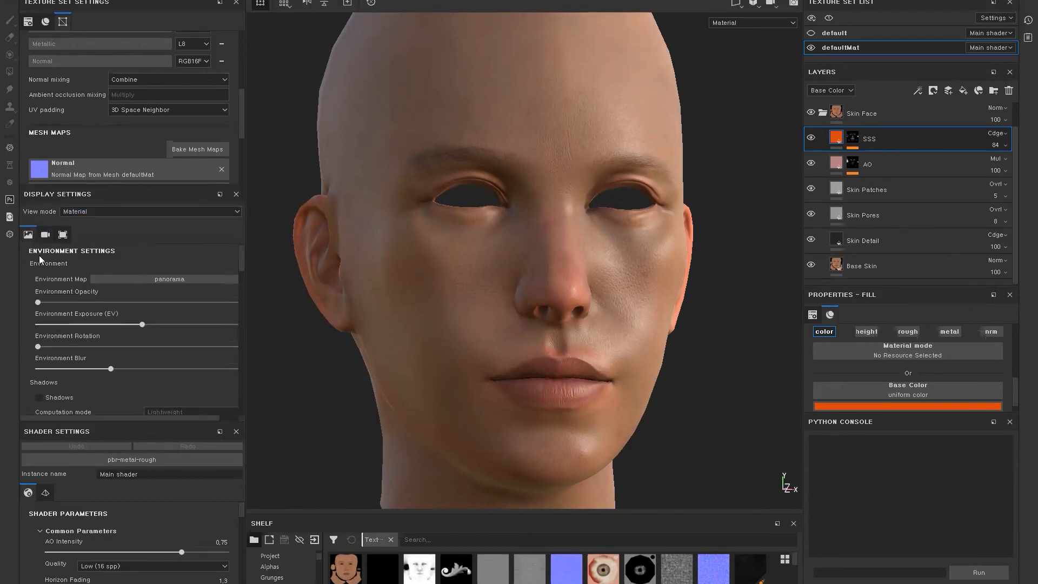
left_click_drag(38, 302, 103, 312)
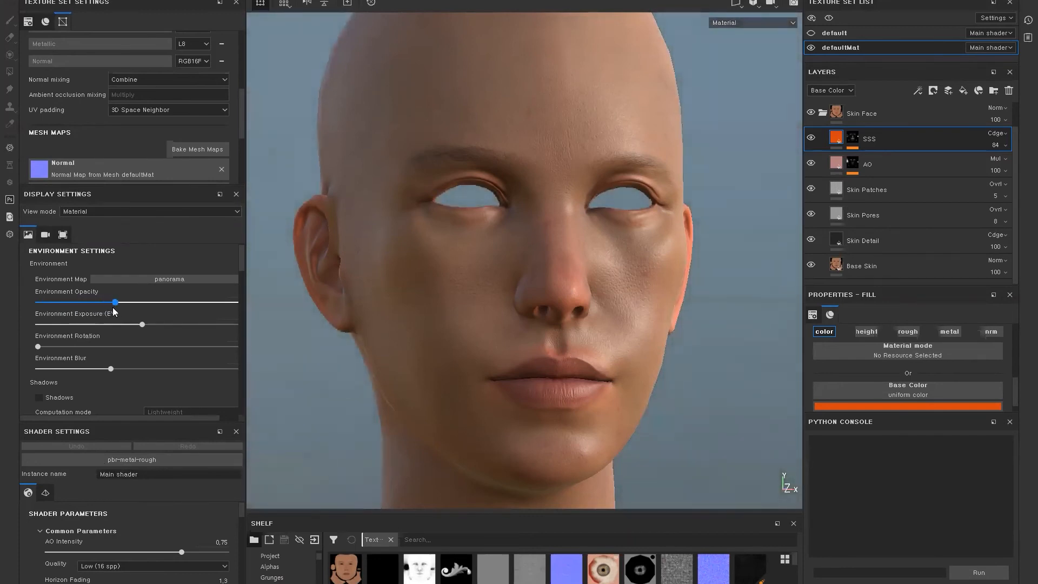
left_click_drag(115, 309, 117, 310)
right_click_drag(675, 423, 469, 403, "alt")
mouse_move(497, 386)
left_mouse_down("alt")
mouse_move(347, 390)
mouse_move(489, 387)
mouse_move(519, 425)
mouse_move(525, 374)
mouse_move(519, 394)
mouse_move(514, 385)
left_mouse_up("alt")
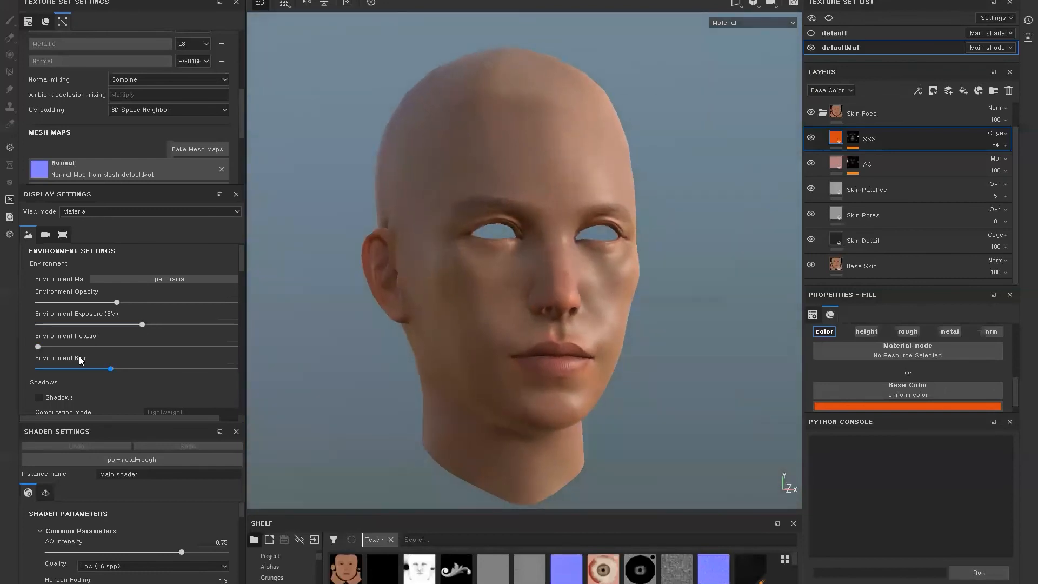
Step: Rotate the environment lighting and examine the skin shading from both sides of the face
left_click_drag(39, 348, 175, 374)
mouse_move(494, 308)
right_mouse_down("shift")
mouse_move(537, 274)
mouse_move(404, 278)
mouse_move(711, 317)
mouse_move(466, 317)
mouse_move(502, 323)
mouse_move(475, 308)
mouse_move(497, 311)
right_mouse_up("shift")
left_click_drag(504, 348, 537, 350, "alt")
right_click_drag(504, 359, 458, 404, "alt")
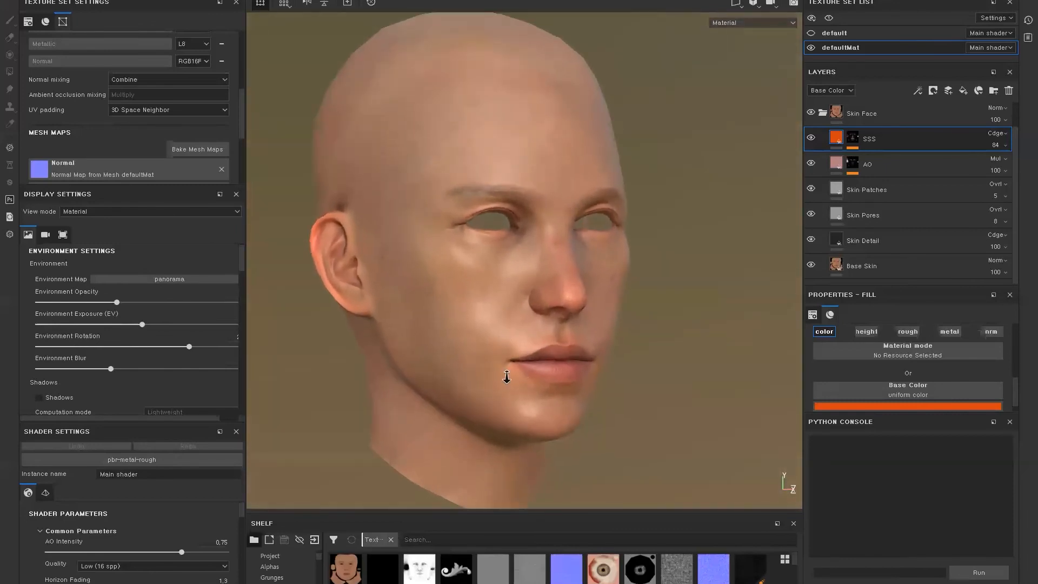
left_click_drag(472, 362, 479, 303, "alt")
right_click_drag(468, 298, 569, 307, "shift")
left_click_drag(570, 307, 438, 313, "alt")
left_click_drag(682, 327, 487, 296, "alt")
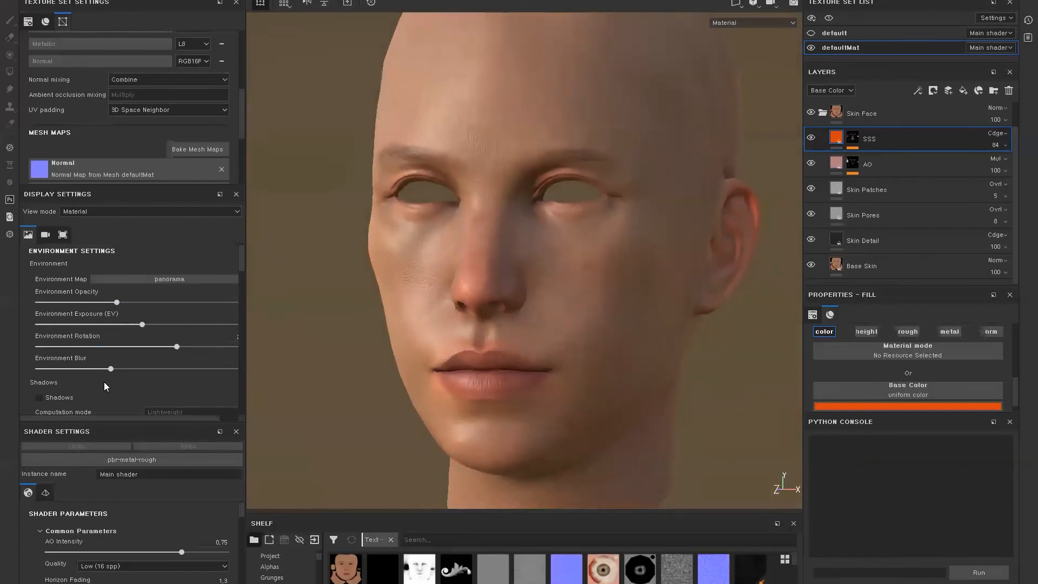
Step: Increase the Environment Rotation and the Environment Blur slightly
left_click_drag(178, 348, 187, 347)
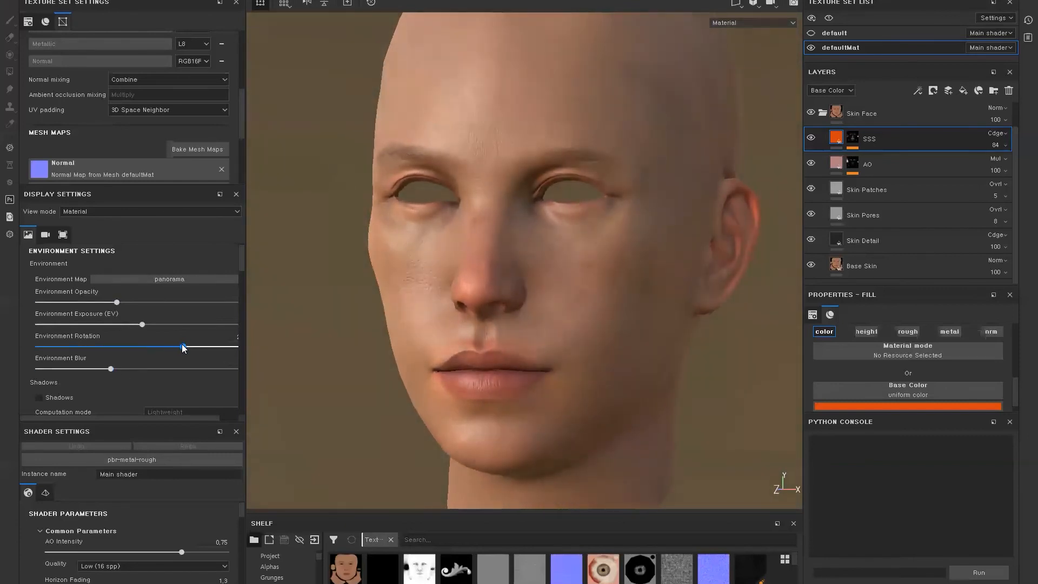
left_click_drag(128, 372, 134, 372)
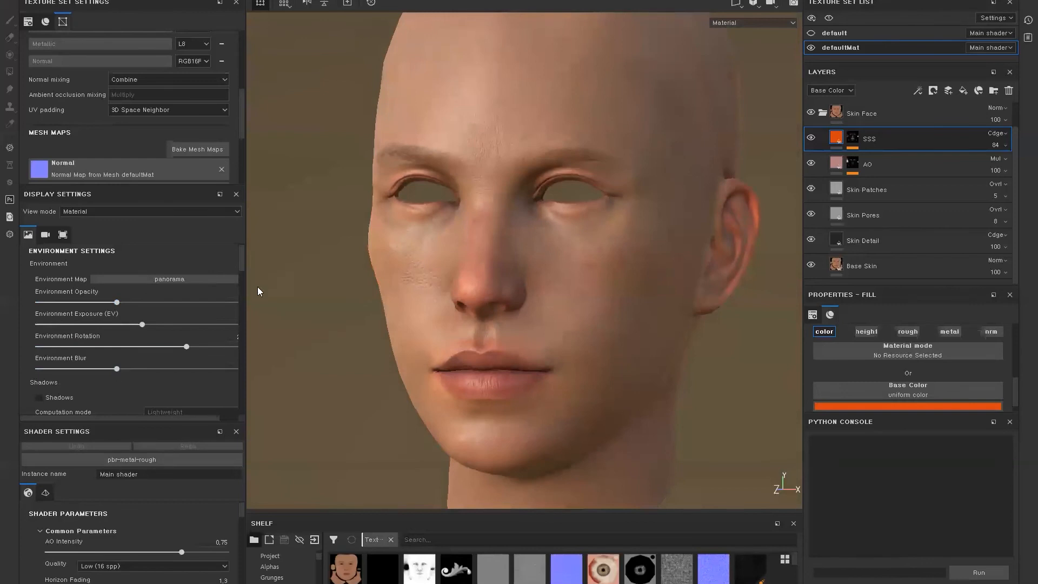
Step: Widen the settings area and activate the camera's post effects
left_click_drag(245, 262, 274, 335)
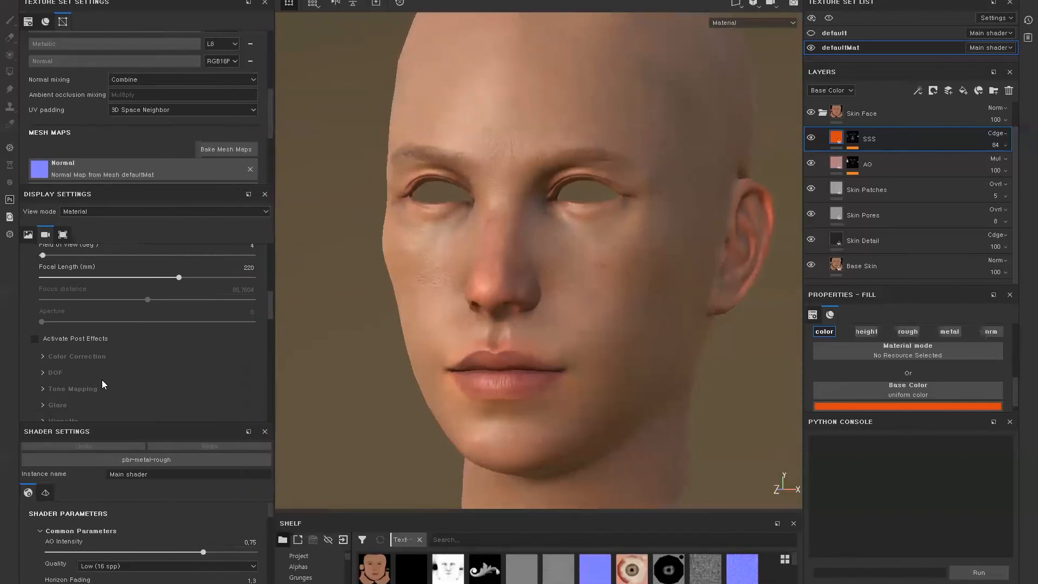
left_click(34, 339)
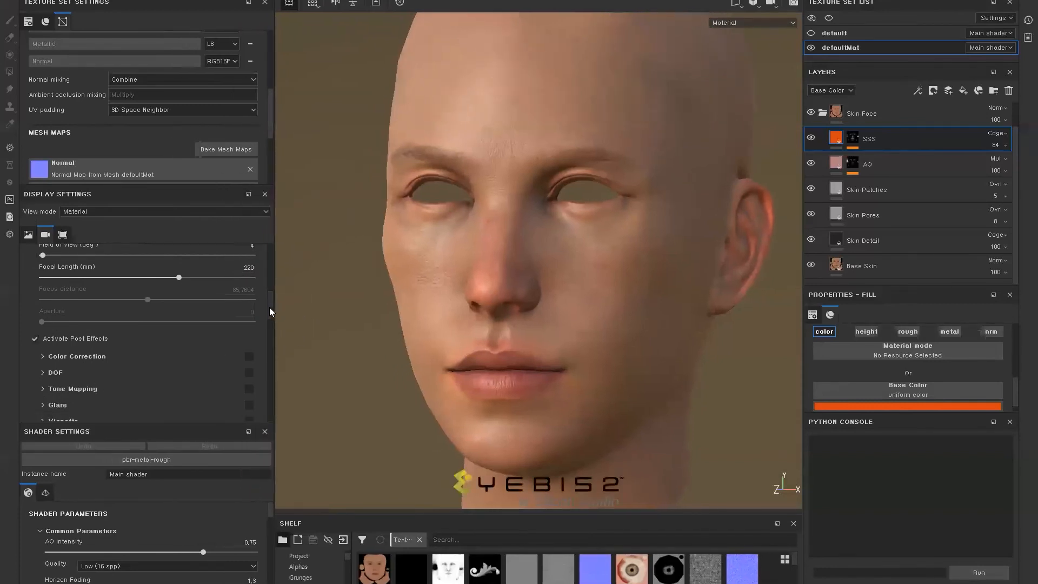
left_click_drag(272, 308, 271, 320)
Step: Expand the Color Correction options and set Brightness to 1.18
left_click(43, 300)
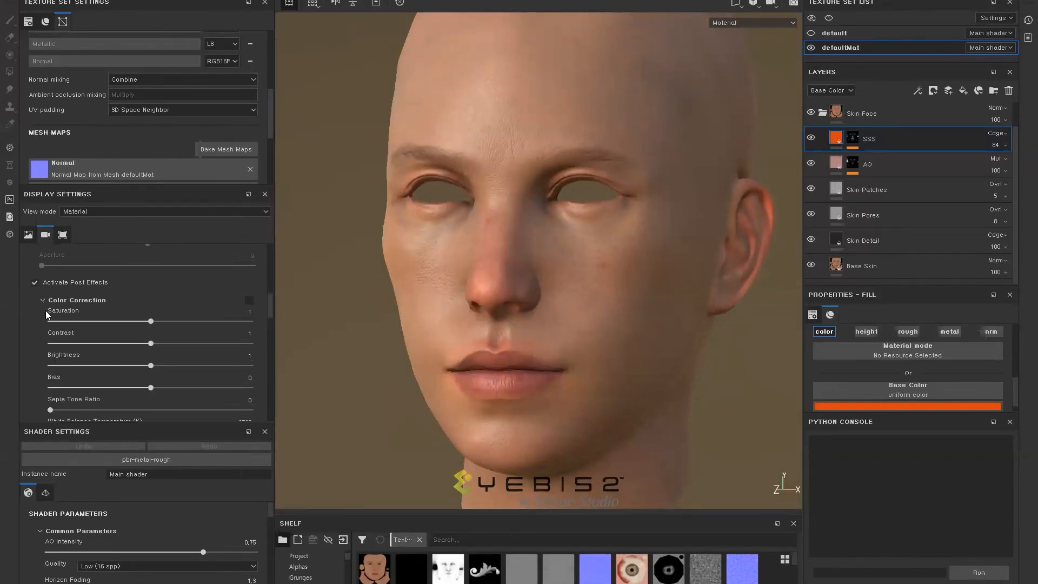
scroll(36, 337, "down", 3)
scroll(38, 336, "up", 2)
scroll(157, 320, "down", 1)
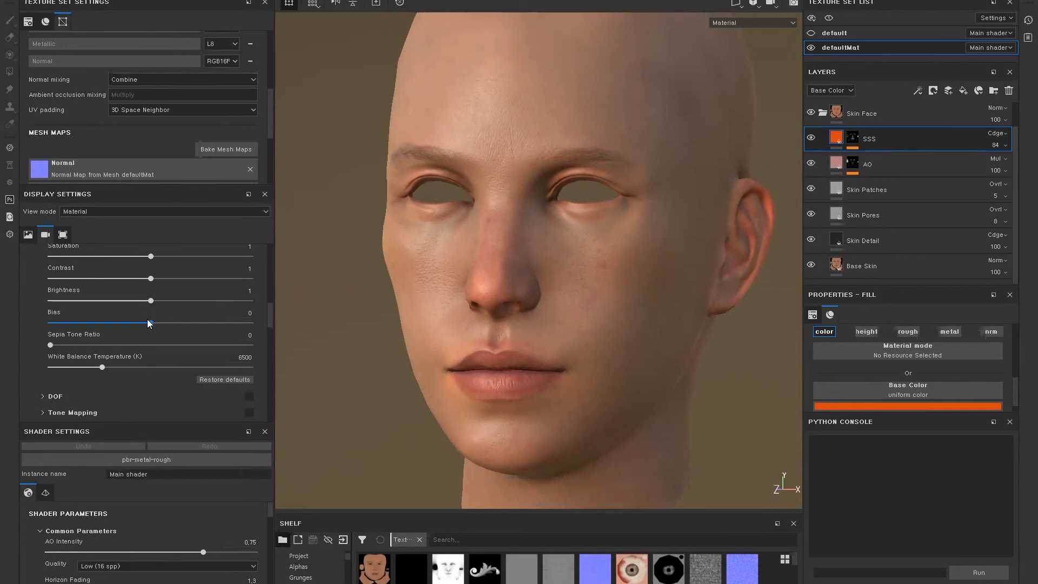
left_click_drag(151, 301, 37, 309)
left_click_drag(129, 309, 168, 304)
Step: Enable DOF in the camera's post effects, expand the Glare options and look through the remaining camera and viewport settings
scroll(43, 401, "down", 1)
left_click(42, 363)
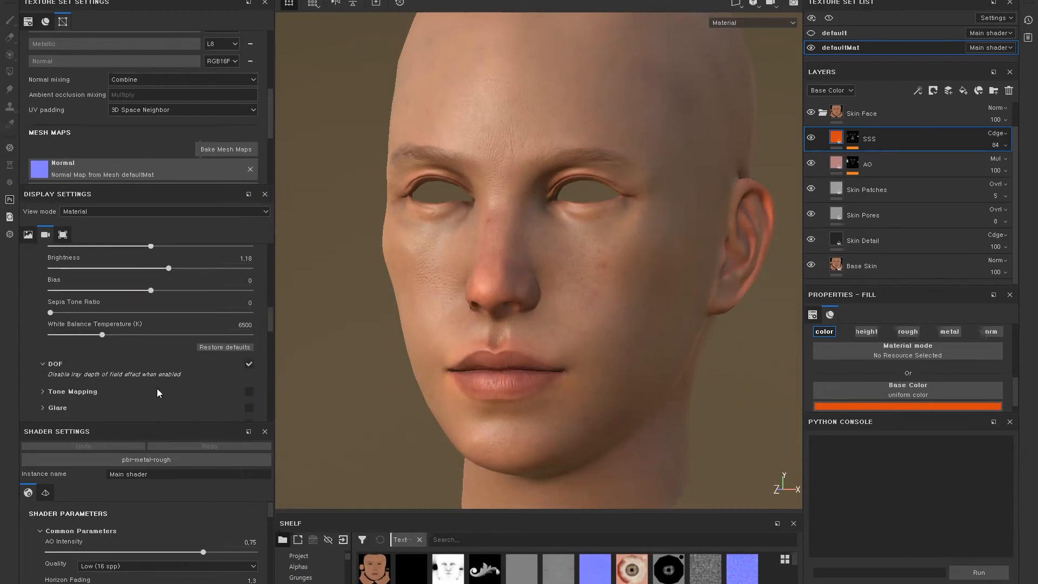
scroll(158, 393, "down", 1)
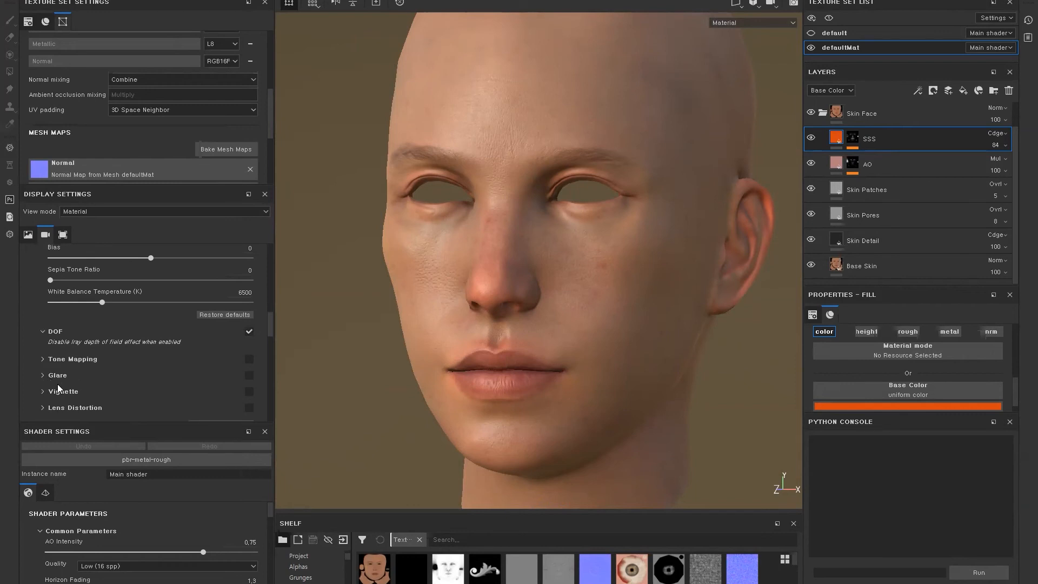
left_click(43, 376)
scroll(42, 375, "down", 3)
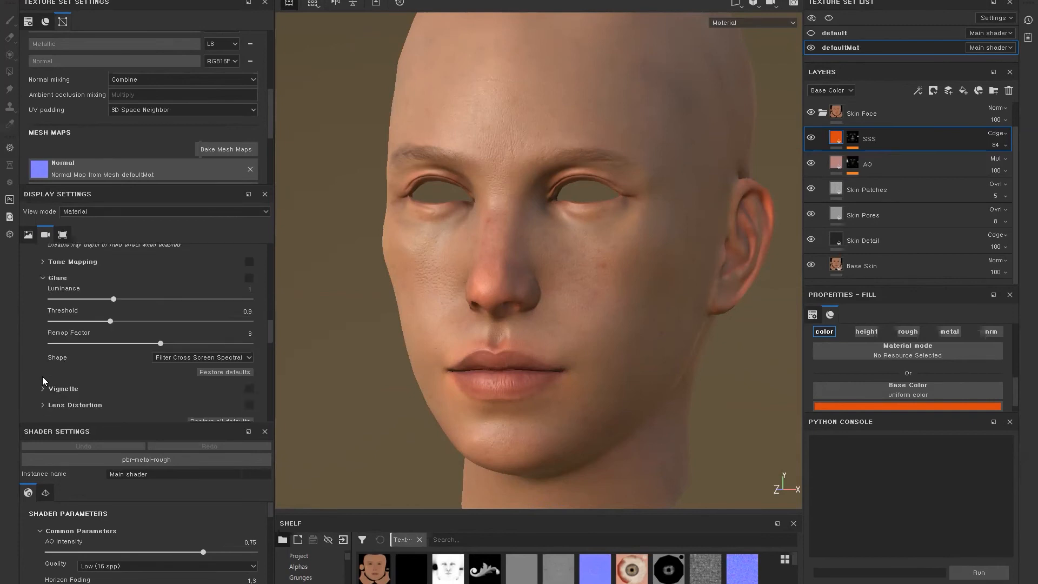
scroll(43, 380, "down", 2)
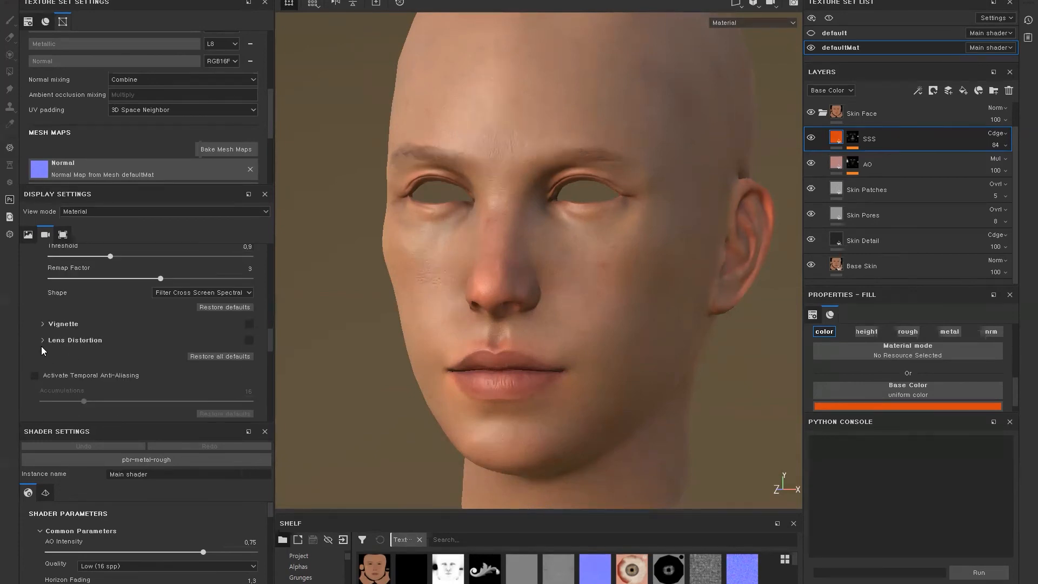
scroll(41, 345, "down", 4)
scroll(42, 353, "down", 2)
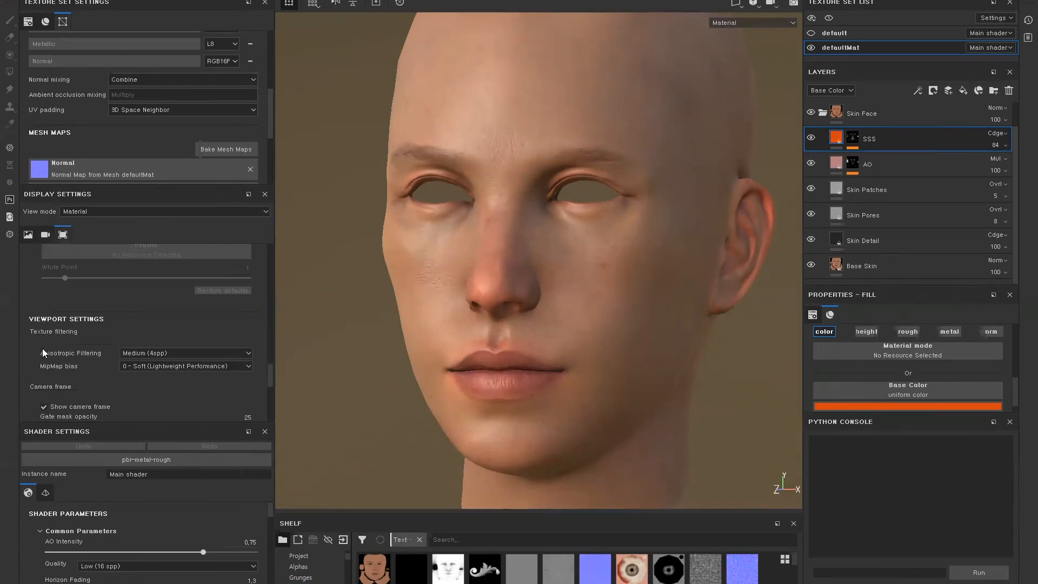
scroll(42, 352, "down", 1)
scroll(45, 352, "up", 7)
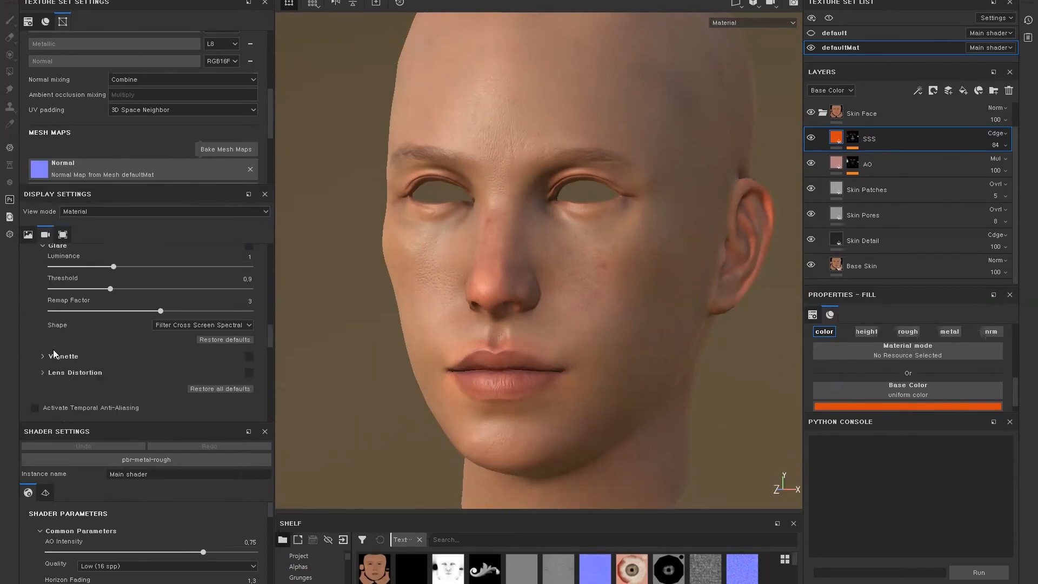
scroll(54, 352, "up", 5)
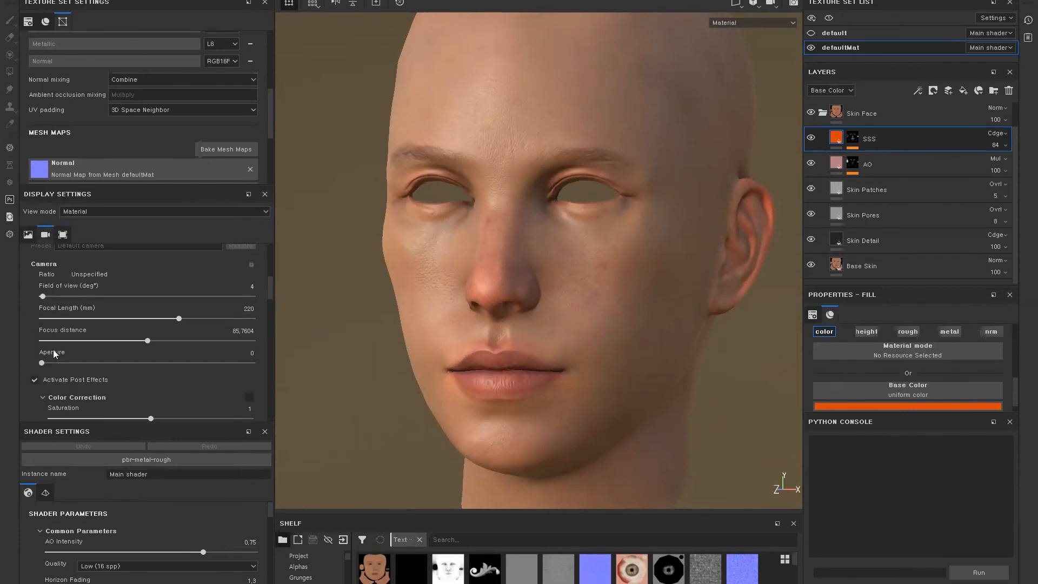
scroll(53, 349, "down", 5)
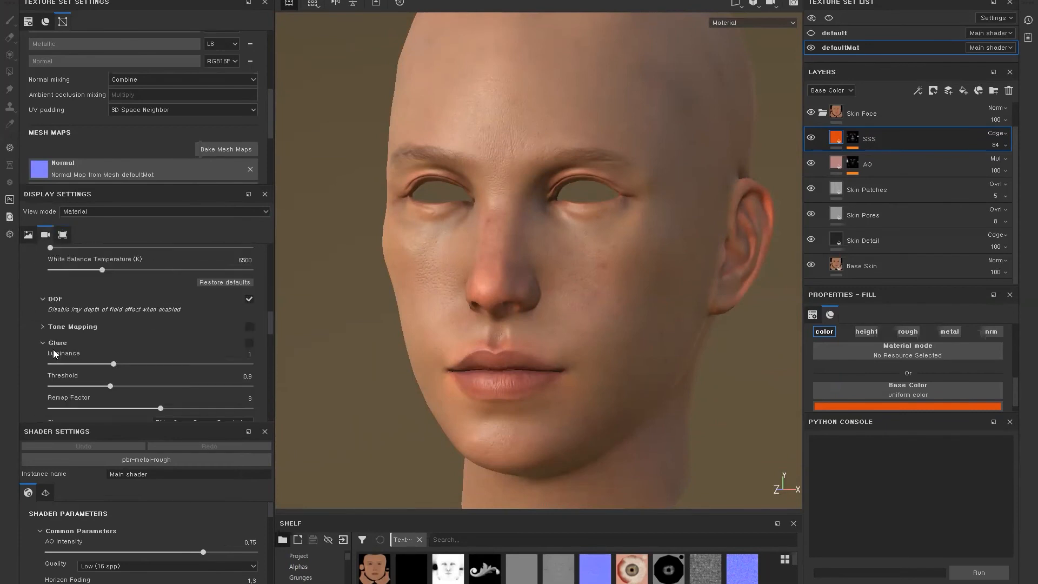
Step: Expand Tone Mapping, enable it and set Exposure to 1.21 and Gamma to 0.98
left_click(42, 327)
scroll(41, 338, "down", 1)
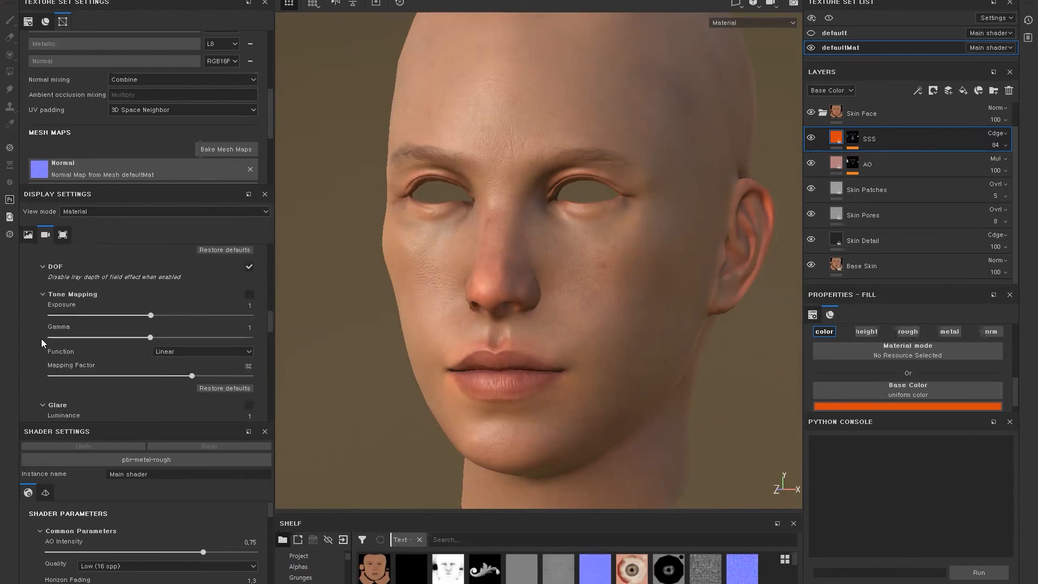
left_click_drag(151, 316, 162, 315)
left_click_drag(144, 318, 153, 338)
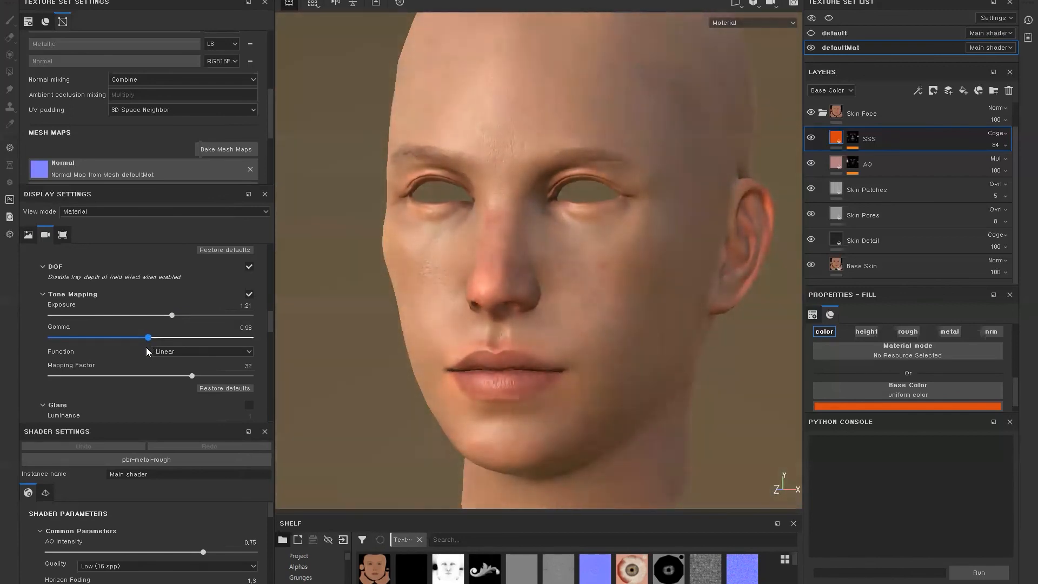
left_click_drag(591, 297, 574, 323, "alt")
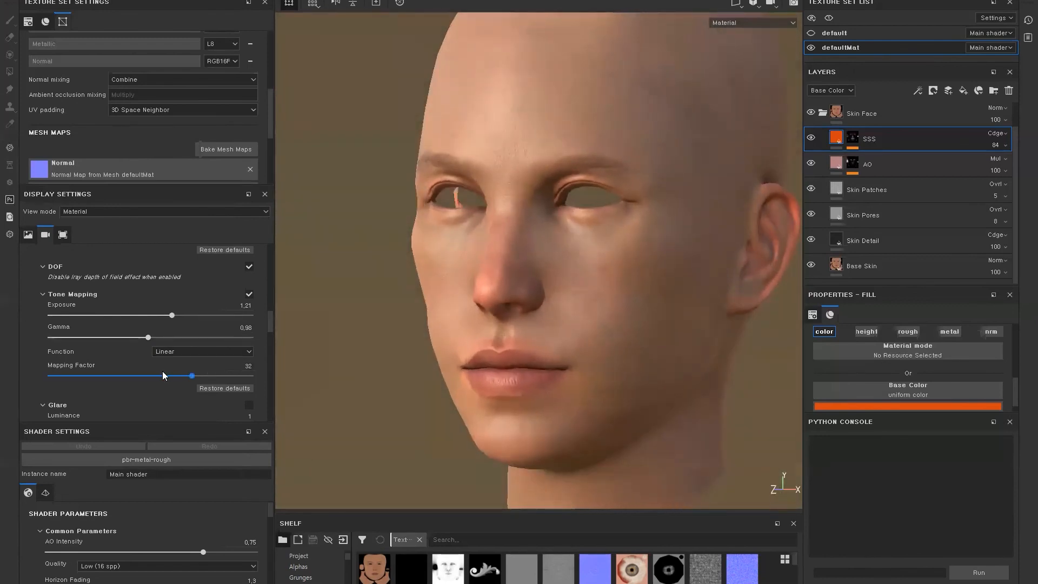
Step: Enable Glare and set its Luminance to 2.25 and Threshold to 1.13
scroll(162, 370, "down", 3)
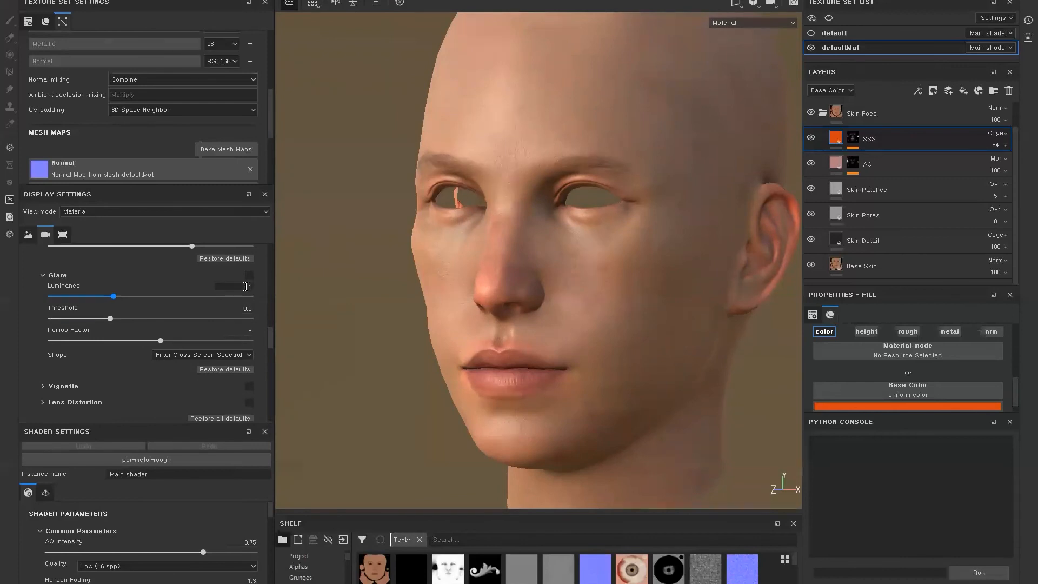
left_click(249, 276)
left_click_drag(156, 295, 119, 319)
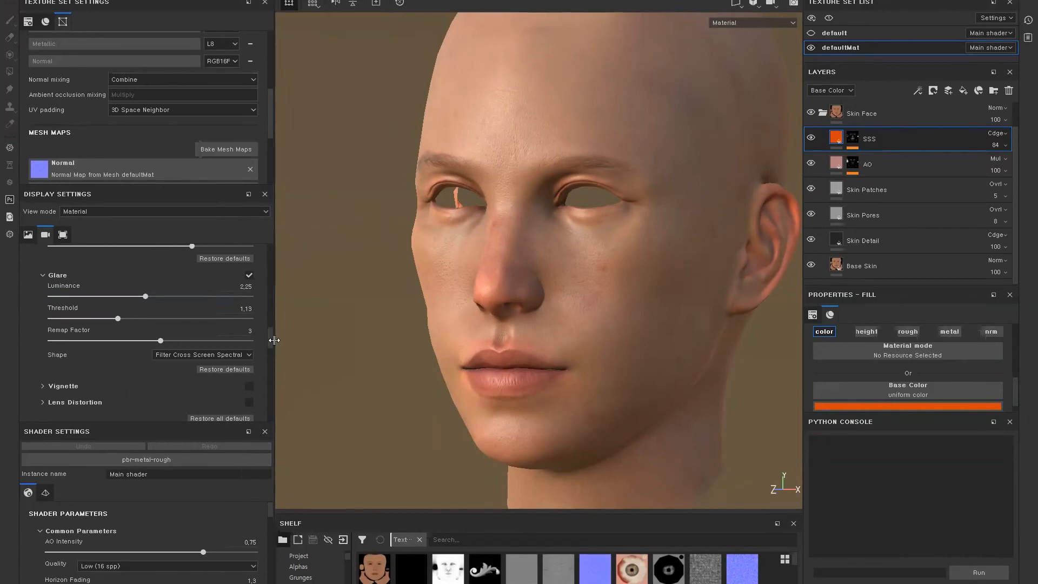
Step: Show the mesh wireframe over the head, set its opacity to 15 and hide the wireframe again
left_click_drag(274, 343, 287, 401)
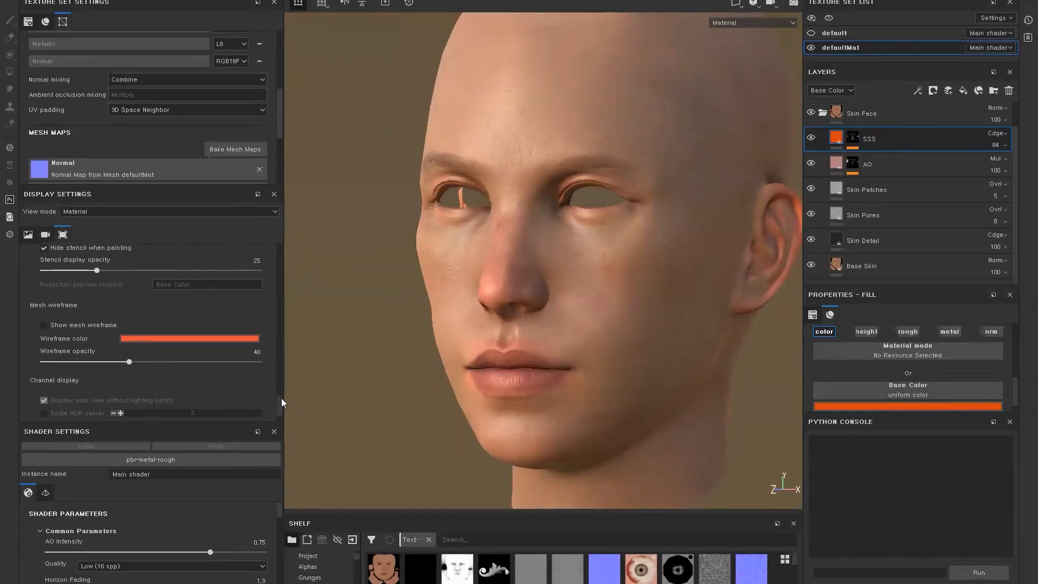
left_click(43, 325)
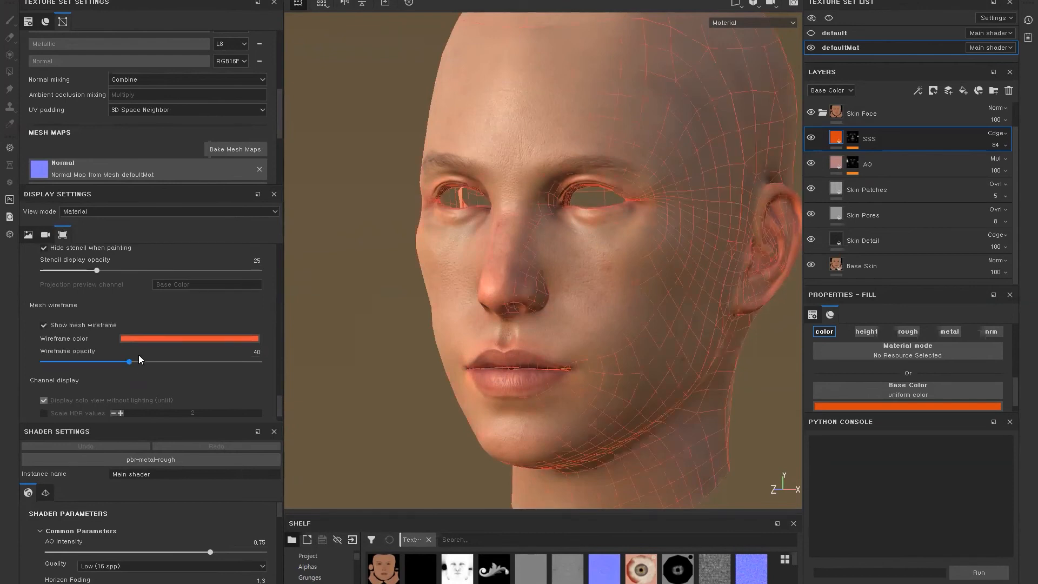
left_click_drag(128, 363, 103, 367)
left_click_drag(486, 343, 538, 319, "alt")
mouse_move(102, 364)
left_mouse_down()
mouse_move(39, 370)
mouse_move(239, 377)
mouse_move(121, 372)
left_mouse_up()
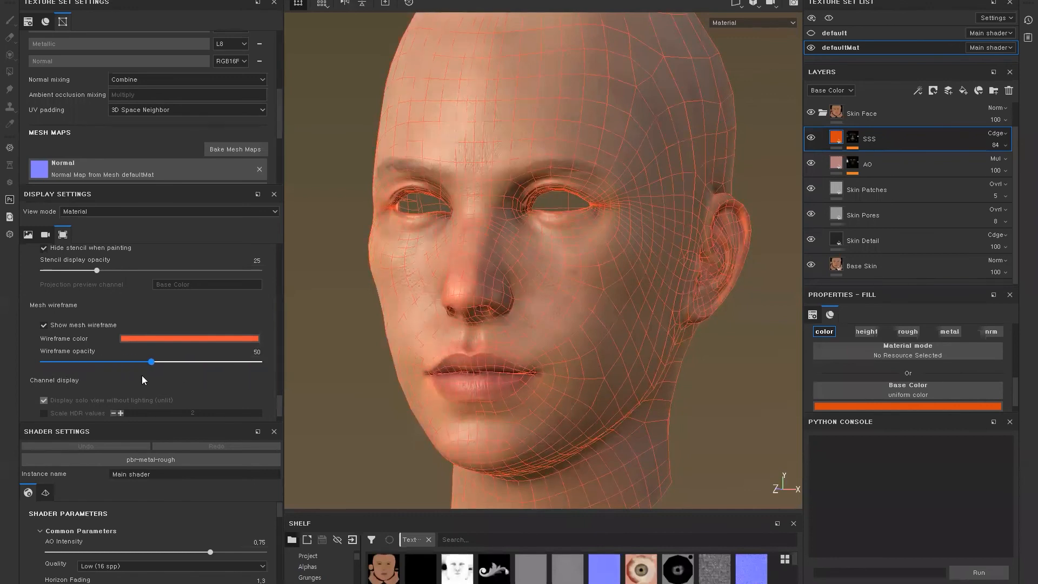
left_click_drag(176, 382, 77, 381)
left_click(44, 325)
Step: Examine the skin shading with the camera effects active, up close and from both sides of the face
left_click_drag(508, 300, 499, 246, "alt")
right_click_drag(500, 246, 521, 312, "alt")
left_click_drag(619, 341, 546, 348, "alt")
scroll(551, 351, "up", 2)
scroll(551, 351, "down", 5)
scroll(548, 312, "up", 2)
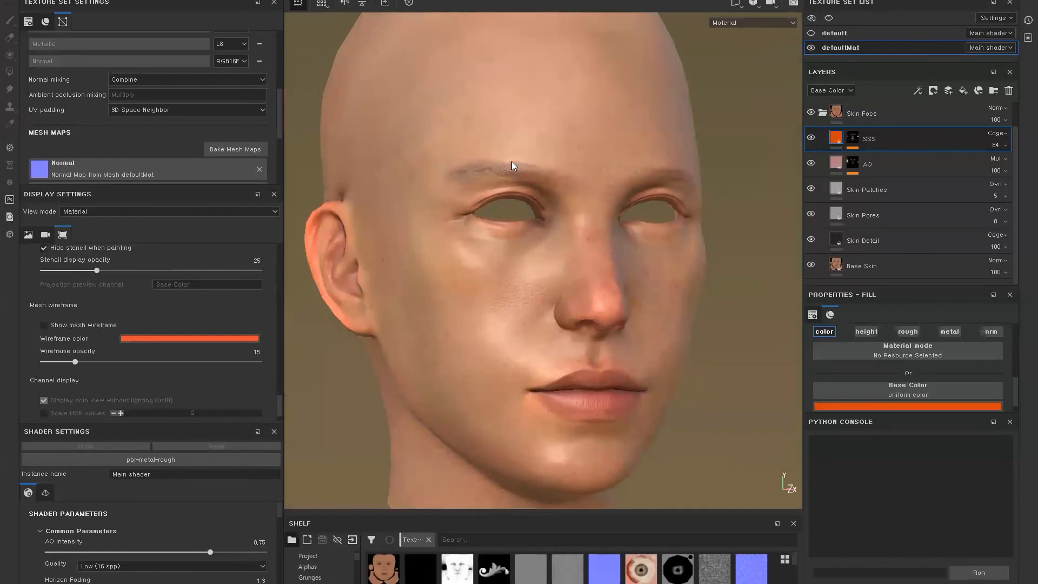
left_click_drag(531, 360, 494, 272, "alt")
left_click_drag(553, 313, 464, 278, "alt")
scroll(498, 291, "up", 3)
mouse_move(531, 273)
left_mouse_down("alt")
mouse_move(528, 282)
mouse_move(590, 281)
mouse_move(458, 234)
mouse_move(486, 247)
mouse_move(430, 241)
mouse_move(519, 279)
left_mouse_up("alt")
left_click_drag(676, 278, 558, 296, "alt")
middle_click_drag(558, 297, 580, 276, "alt")
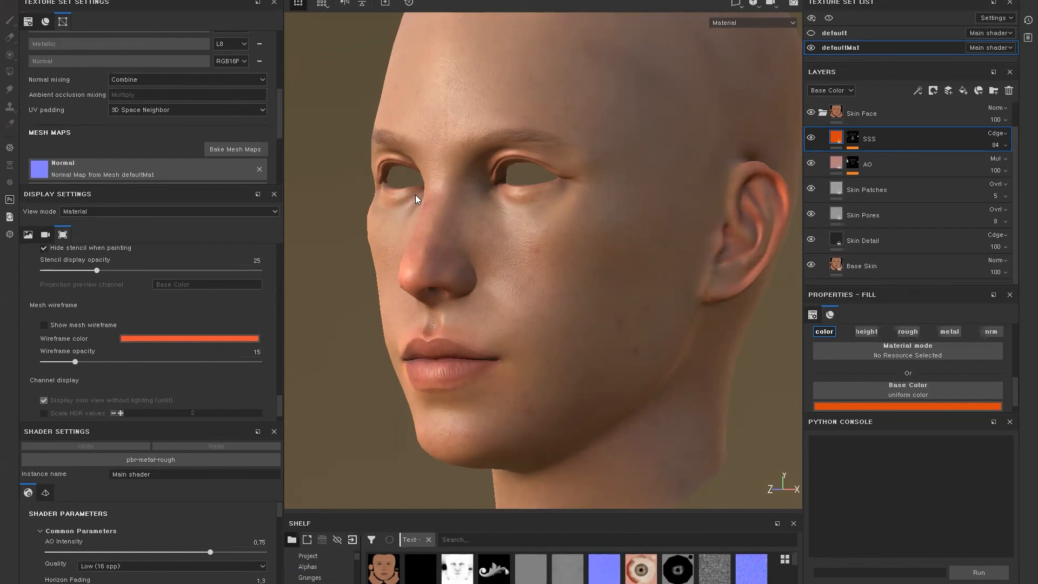
left_click_drag(457, 261, 484, 245, "alt")
scroll(507, 305, "down", 1)
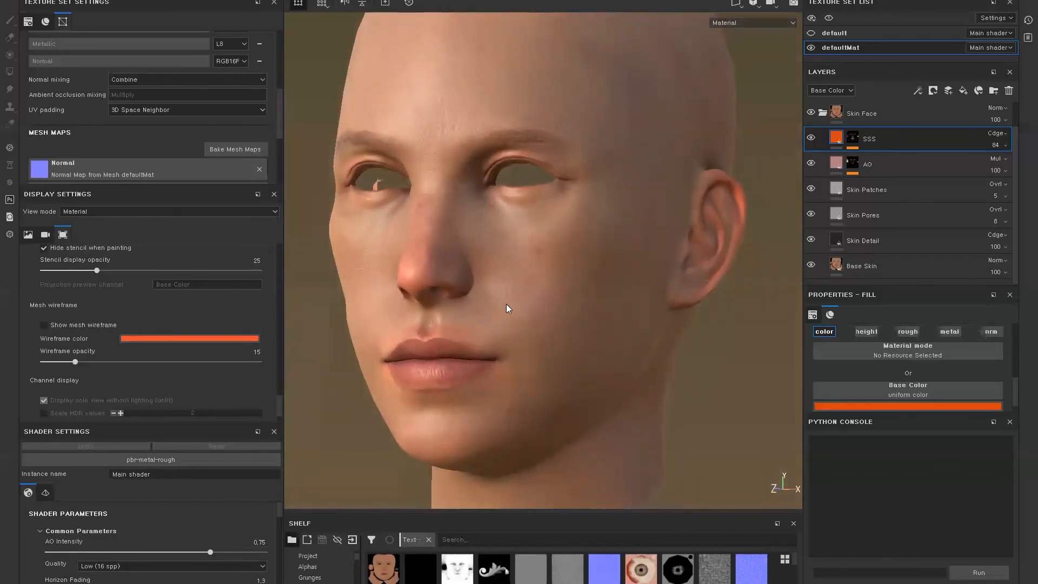
scroll(507, 305, "up", 2)
scroll(507, 306, "down", 3)
scroll(505, 309, "up", 1)
left_click_drag(505, 308, 586, 295, "alt")
right_click_drag(574, 321, 555, 361, "alt")
mouse_move(558, 364)
left_mouse_down("alt")
mouse_move(456, 332)
mouse_move(556, 343)
left_mouse_up("alt")
middle_click_drag(553, 341, 586, 328, "alt")
left_click_drag(590, 275, 558, 320, "alt")
scroll(598, 300, "up", 1)
scroll(598, 301, "down", 2)
middle_click_drag(561, 336, 563, 315, "alt")
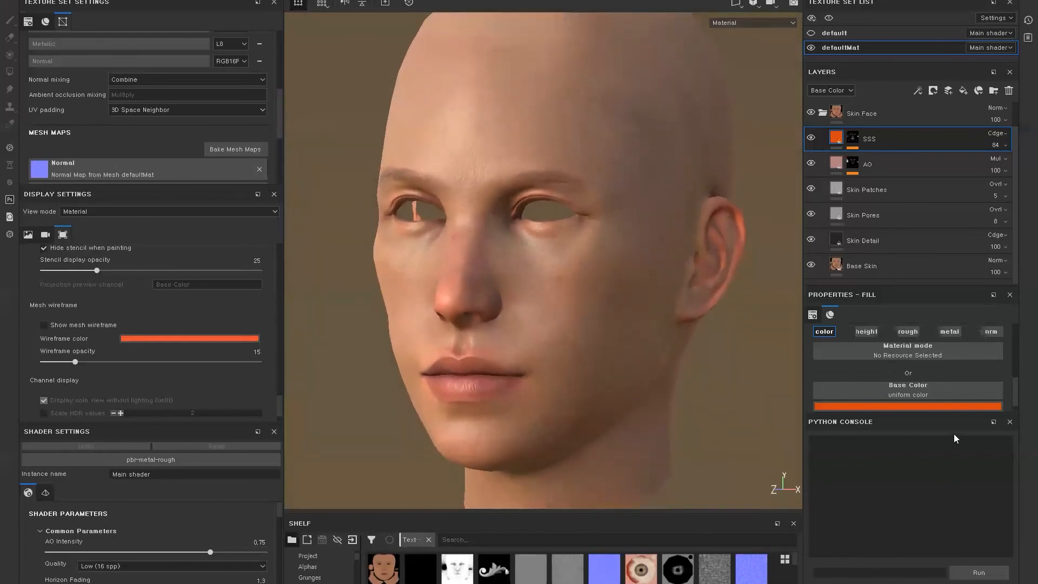
Step: Glance over the textures in the shelf and inspect the textured head from several angles
left_click_drag(719, 513, 736, 394)
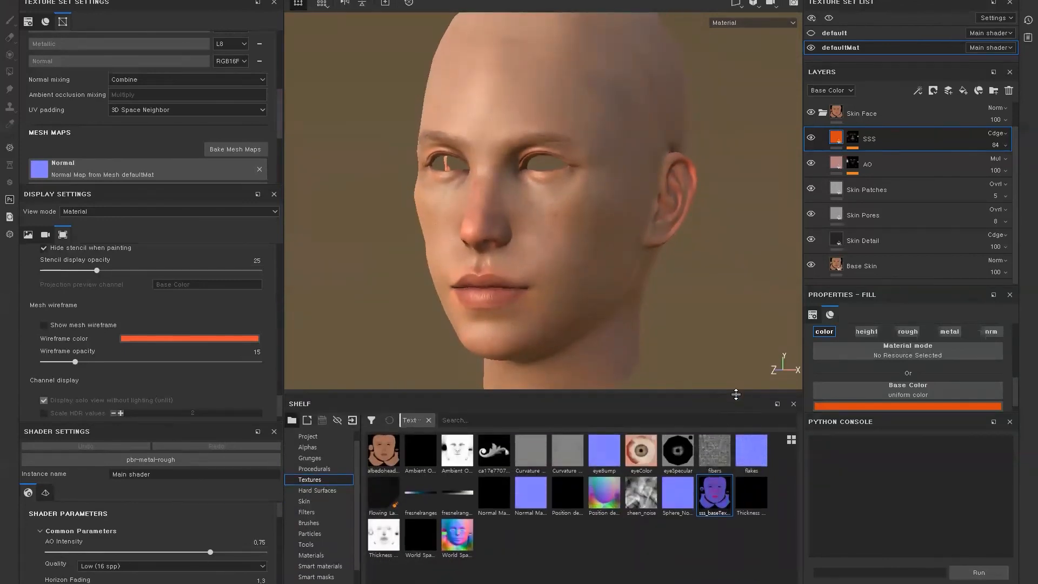
left_click_drag(736, 394, 737, 554)
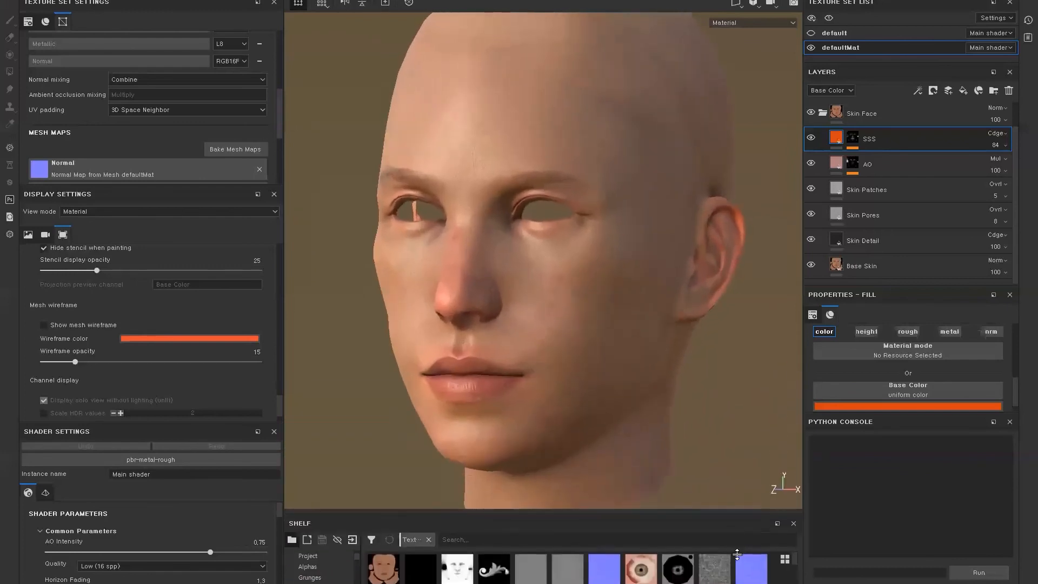
left_click_drag(658, 358, 681, 363, "alt")
left_click_drag(598, 361, 621, 366, "alt")
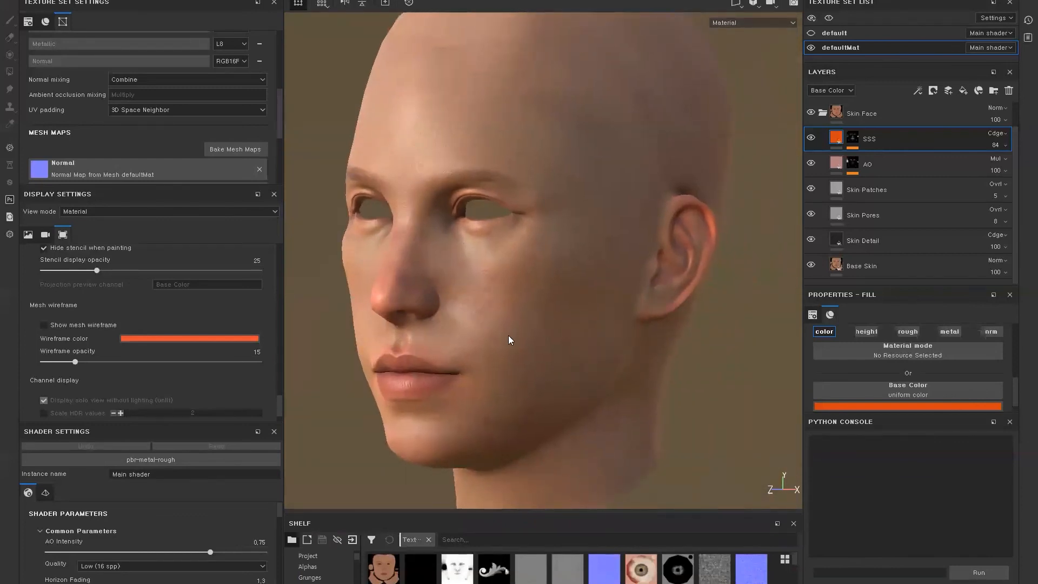
left_click_drag(523, 357, 539, 323, "alt")
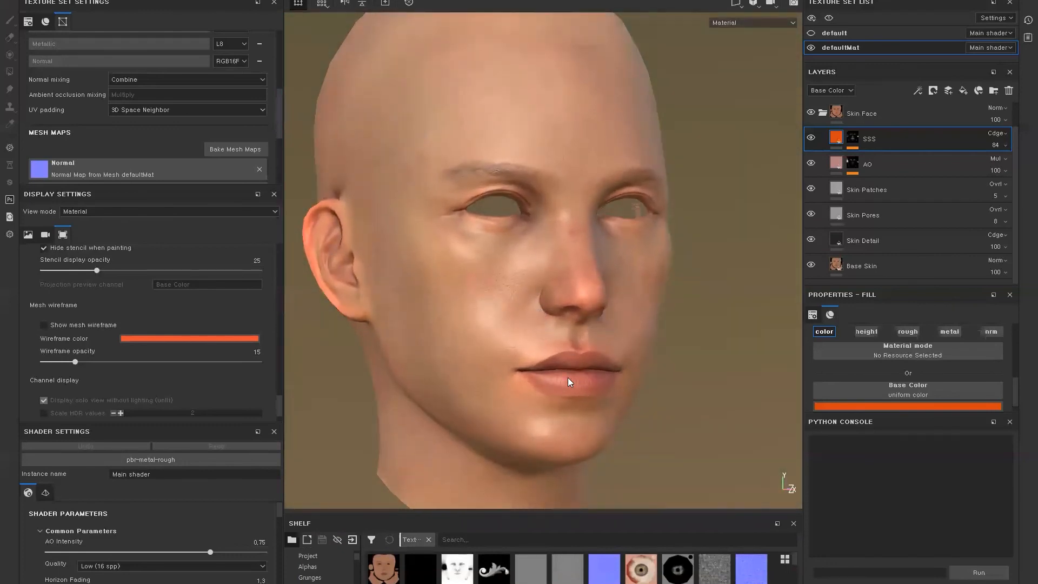
left_click_drag(601, 323, 485, 324, "alt")
middle_click_drag(587, 355, 525, 357, "alt")
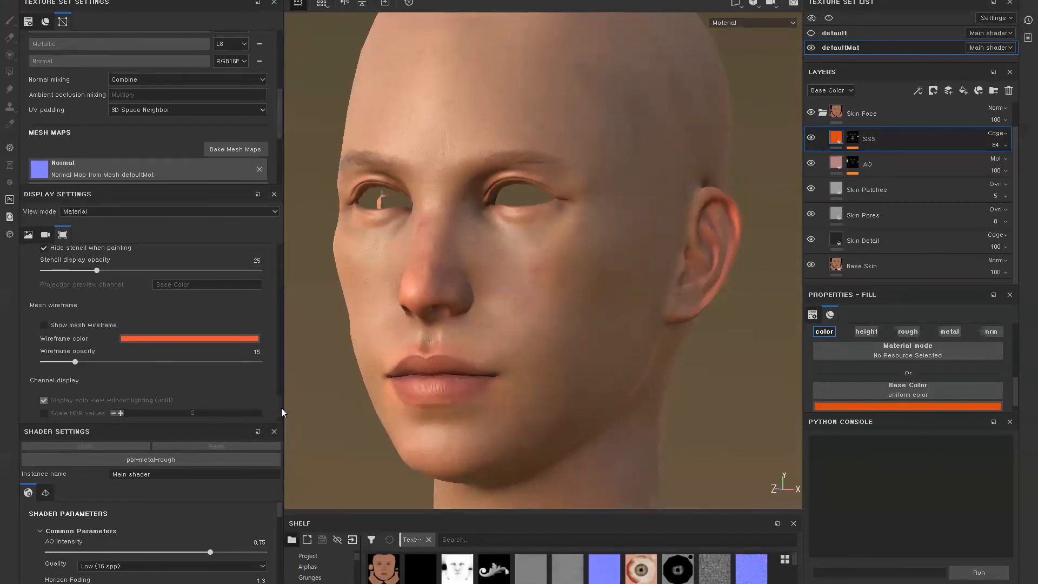
scroll(279, 406, "down", 2)
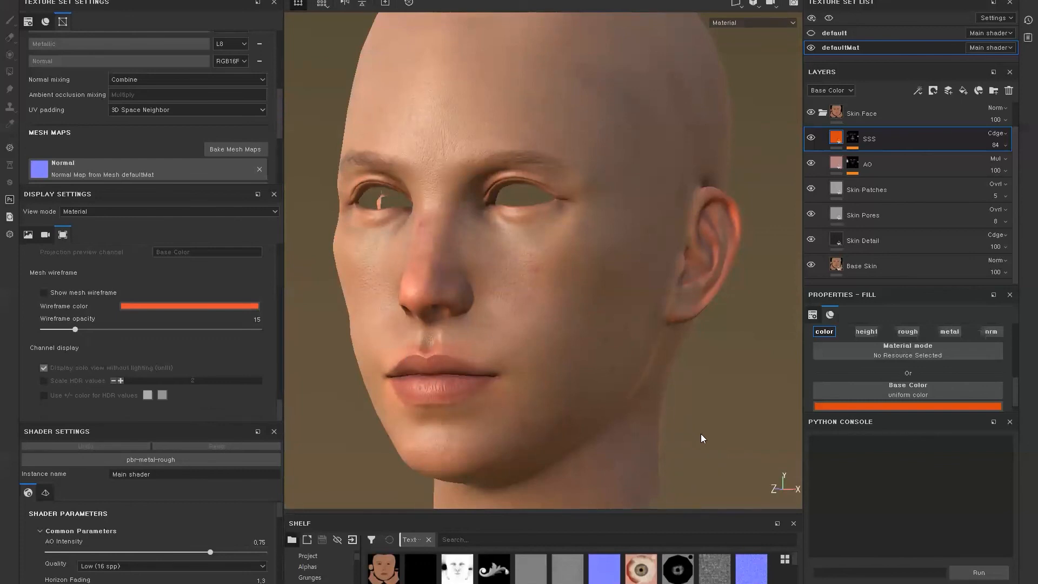
mouse_move(700, 398)
left_mouse_down("alt")
mouse_move(664, 412)
mouse_move(685, 401)
mouse_move(714, 405)
mouse_move(588, 403)
mouse_move(711, 424)
mouse_move(732, 403)
mouse_move(785, 410)
mouse_move(680, 402)
left_mouse_up("alt")
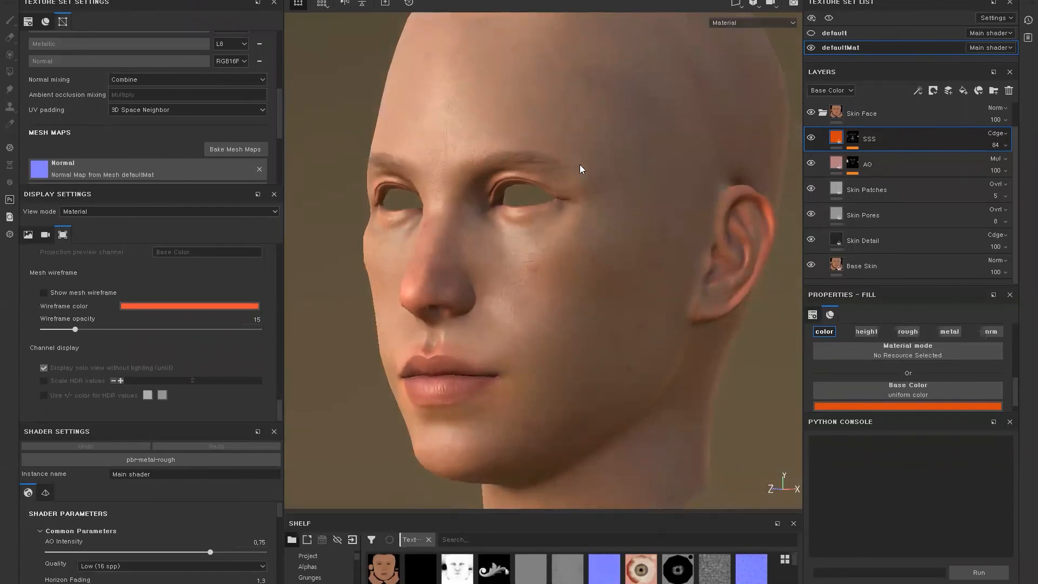
right_click_drag(746, 399, 740, 307, "alt")
mouse_move(710, 372)
left_mouse_down("alt")
mouse_move(772, 377)
mouse_move(704, 376)
left_mouse_up("alt")
mouse_move(704, 379)
right_mouse_down("alt")
mouse_move(700, 397)
mouse_move(702, 364)
mouse_move(698, 412)
mouse_move(697, 395)
right_mouse_up("alt")
mouse_move(446, 326)
left_mouse_down("alt")
mouse_move(540, 327)
mouse_move(429, 326)
left_mouse_up("alt")
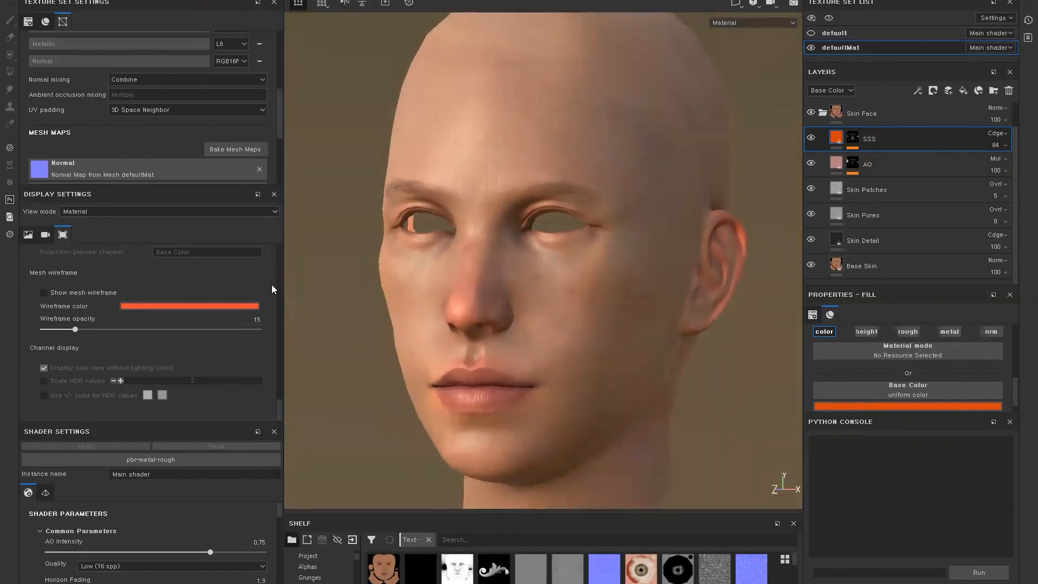
Step: Try the Bonifacio Aragon Stairs, Autumn Forest and Canopus Ground environment maps on the head
left_click_drag(278, 408, 298, 248)
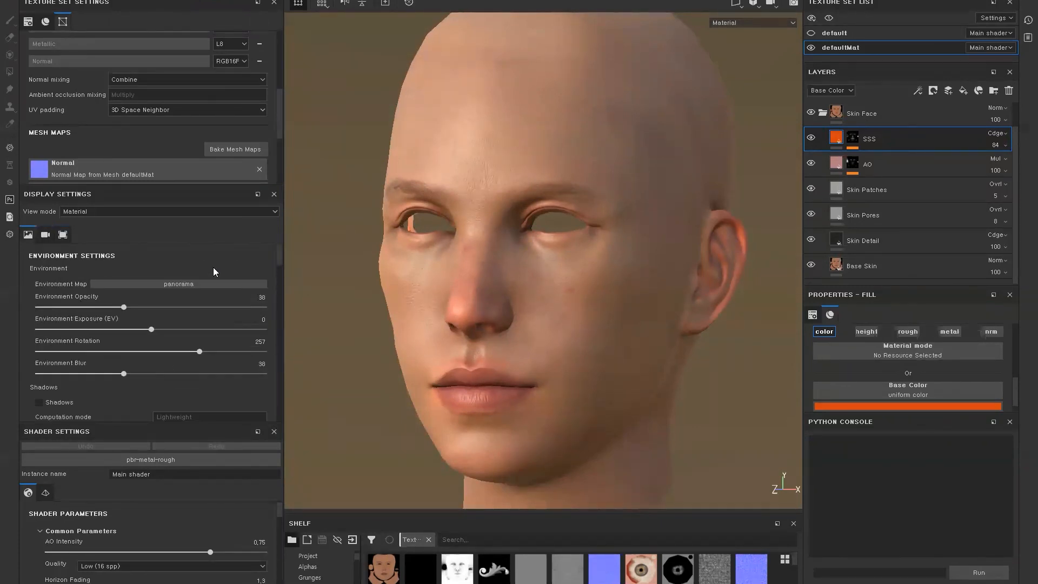
left_click(168, 284)
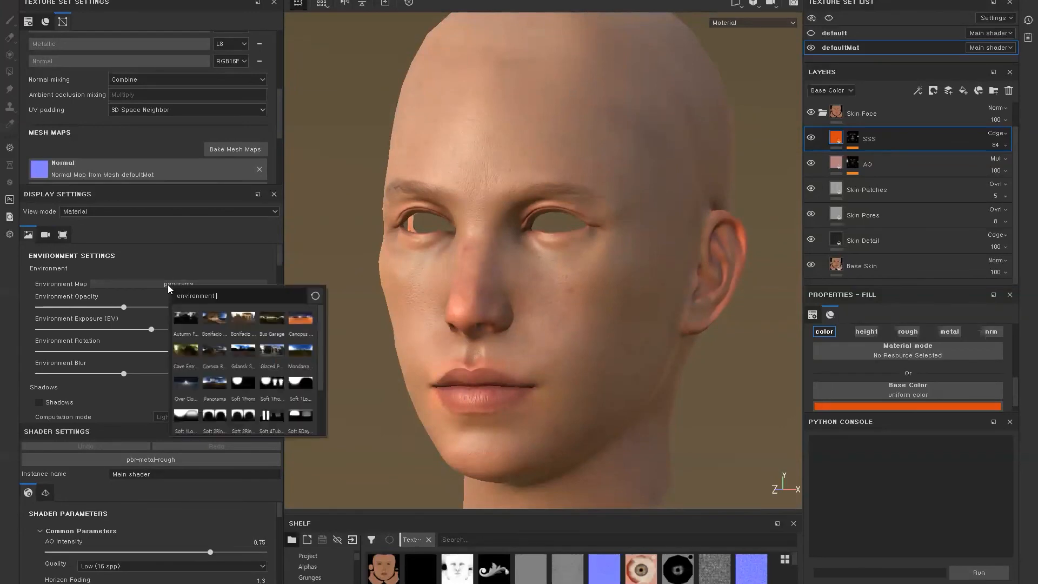
left_click(221, 316)
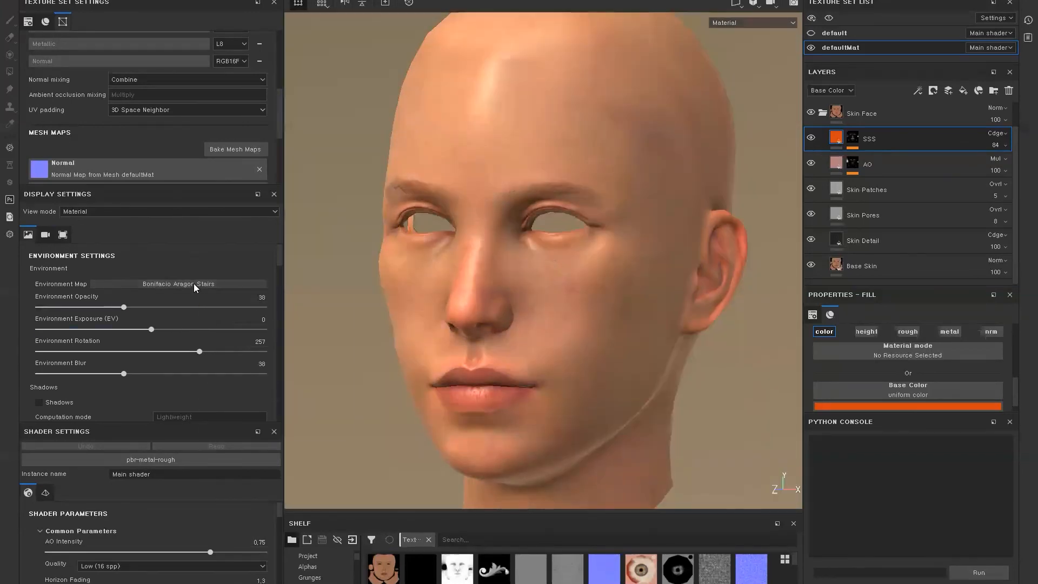
left_click(193, 283)
left_click(208, 317)
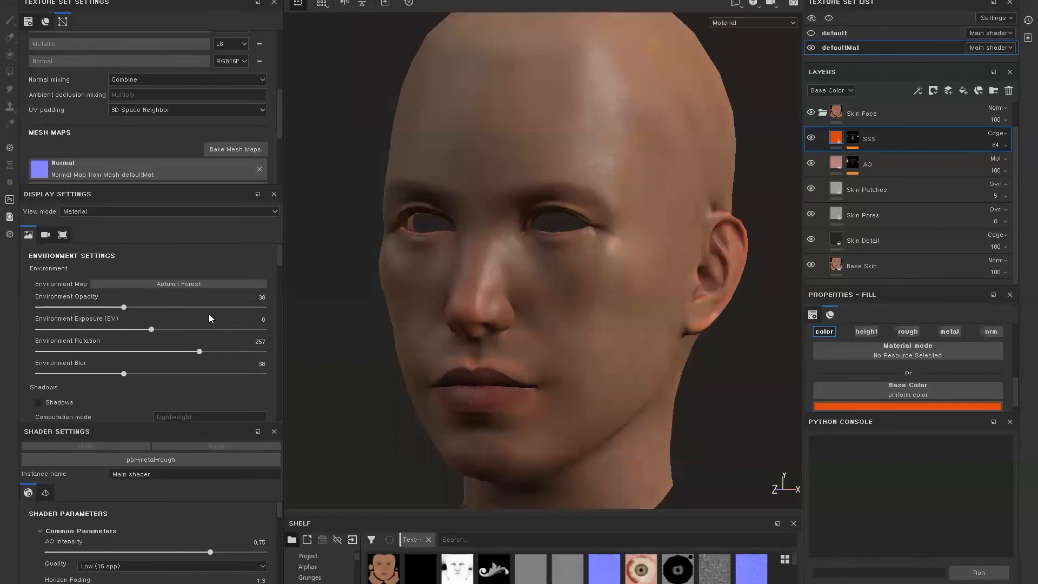
left_click(196, 283)
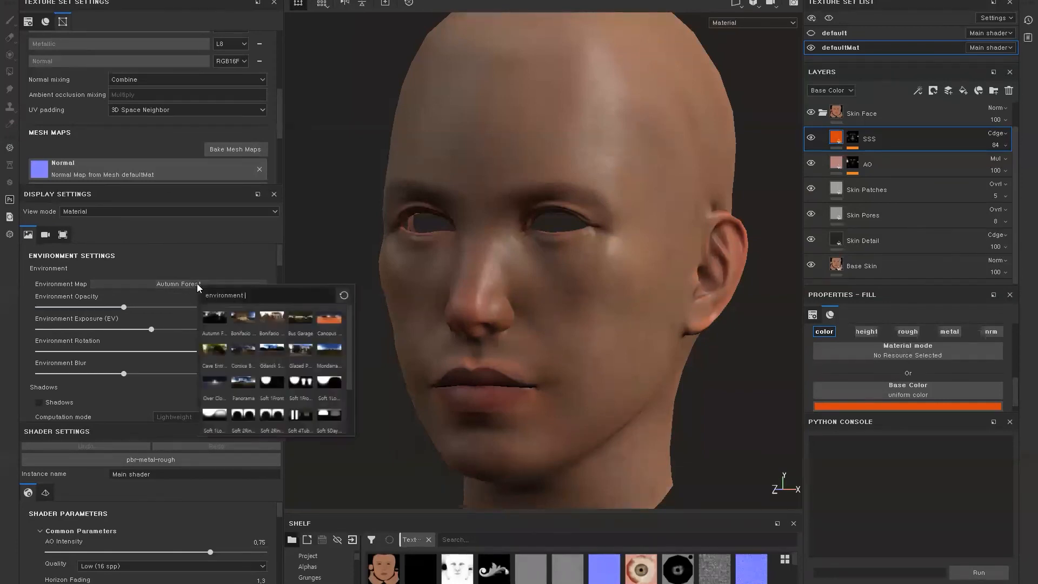
left_click(334, 320)
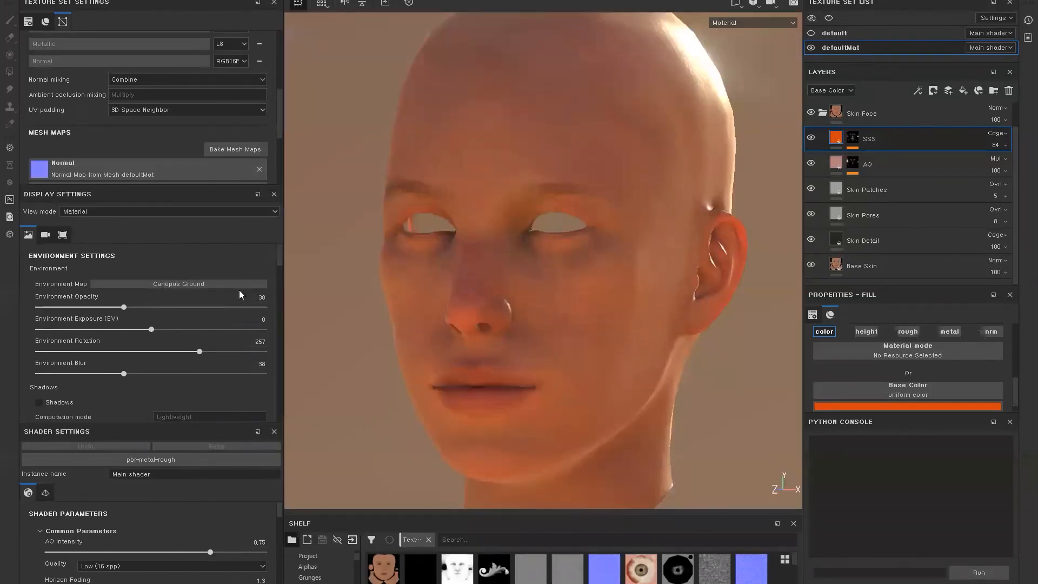
Step: Set the environment map to Panorama and check the lighting on the face
left_click(235, 284)
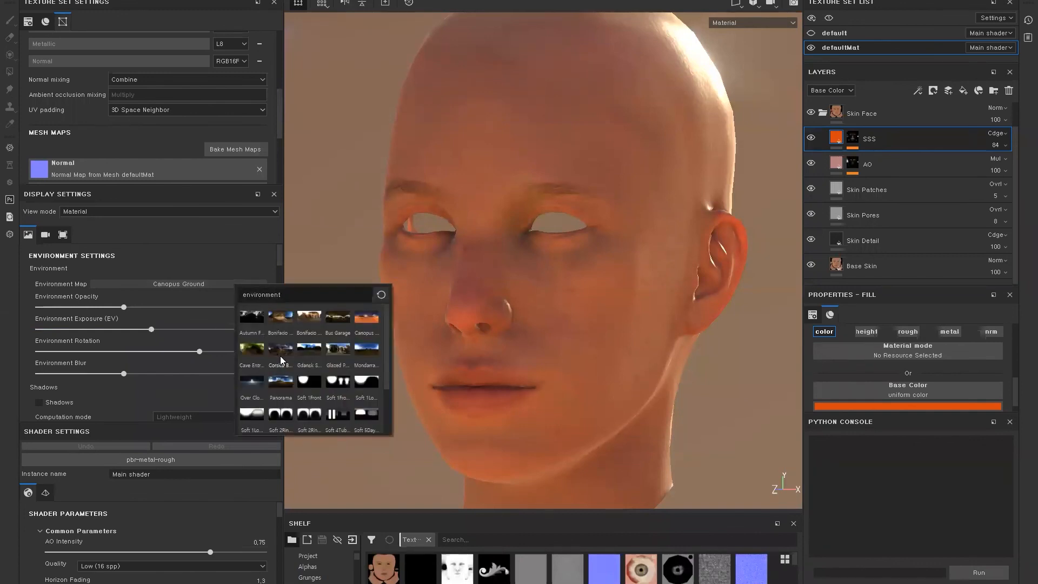
left_click(281, 381)
mouse_move(370, 343)
left_mouse_down("alt")
mouse_move(475, 343)
mouse_move(378, 343)
mouse_move(373, 352)
left_mouse_up("alt")
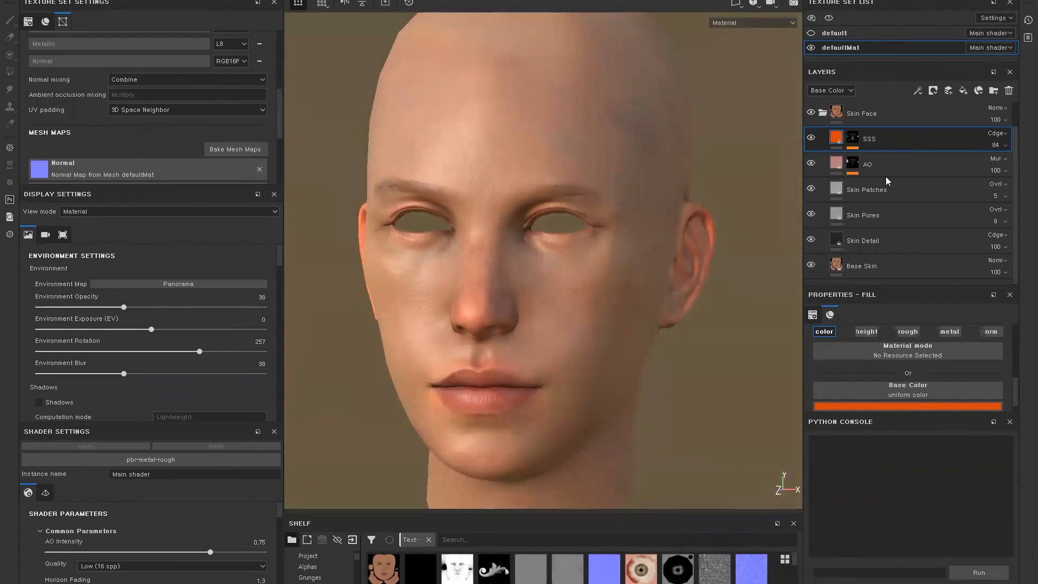
Step: Select the Skin Face group and examine the skin shading on the ears, nose and cheeks from both sides of the head
left_click(837, 112)
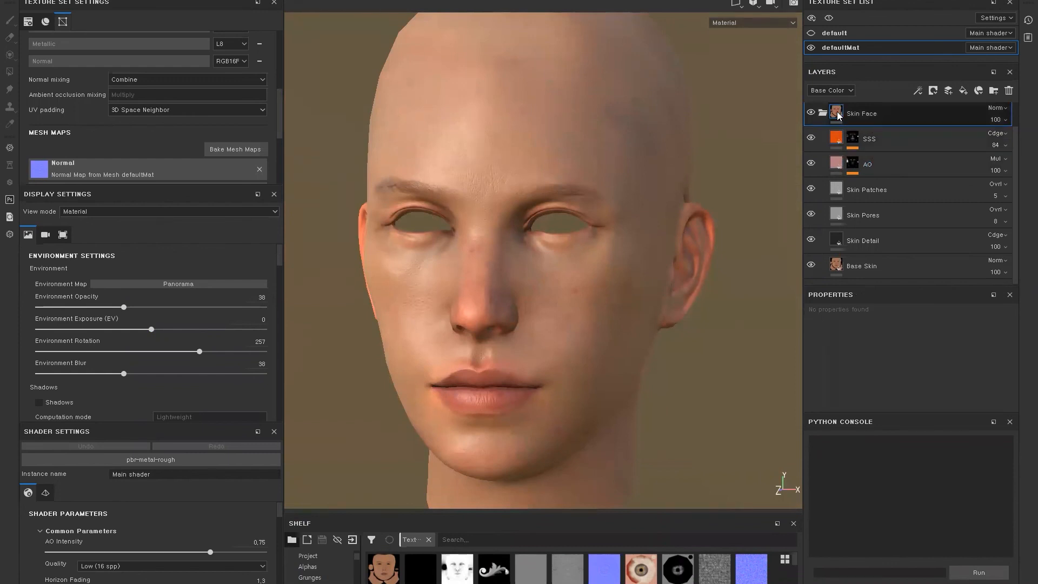
right_click_drag(692, 419, 684, 415, "shift")
left_click_drag(684, 415, 639, 390, "alt")
left_click_drag(719, 420, 708, 417, "alt")
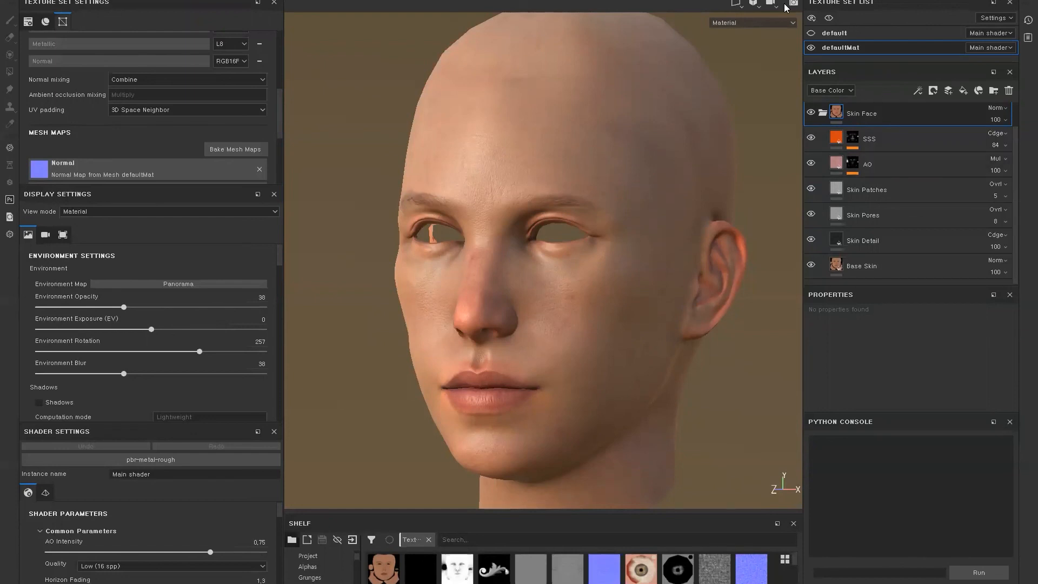
mouse_move(745, 380)
left_mouse_down("alt")
mouse_move(747, 371)
mouse_move(857, 371)
mouse_move(681, 372)
mouse_move(767, 376)
mouse_move(750, 376)
left_mouse_up("alt")
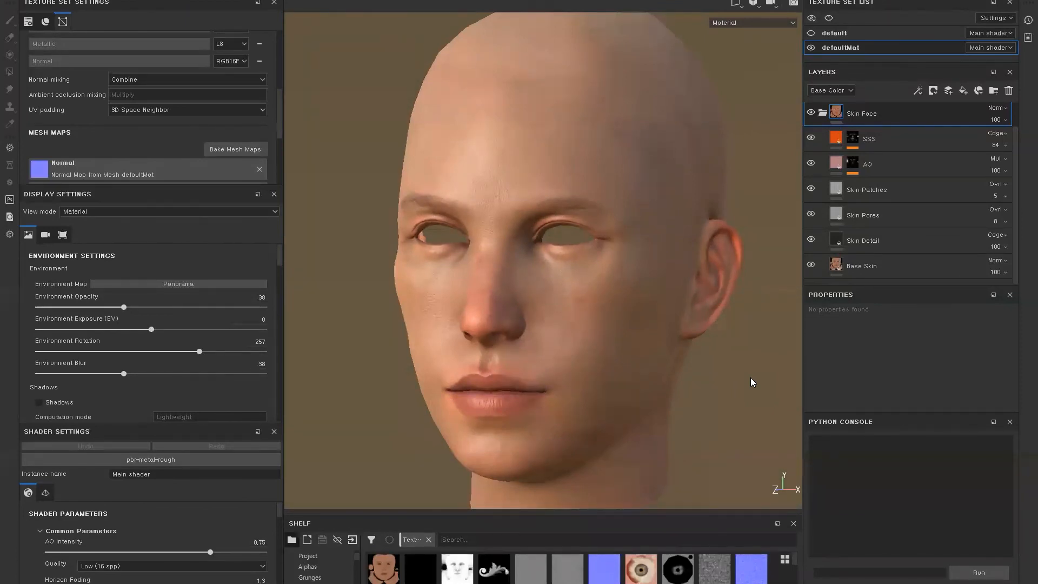
left_click_drag(387, 339, 417, 348, "alt")
left_click_drag(607, 355, 623, 388, "alt")
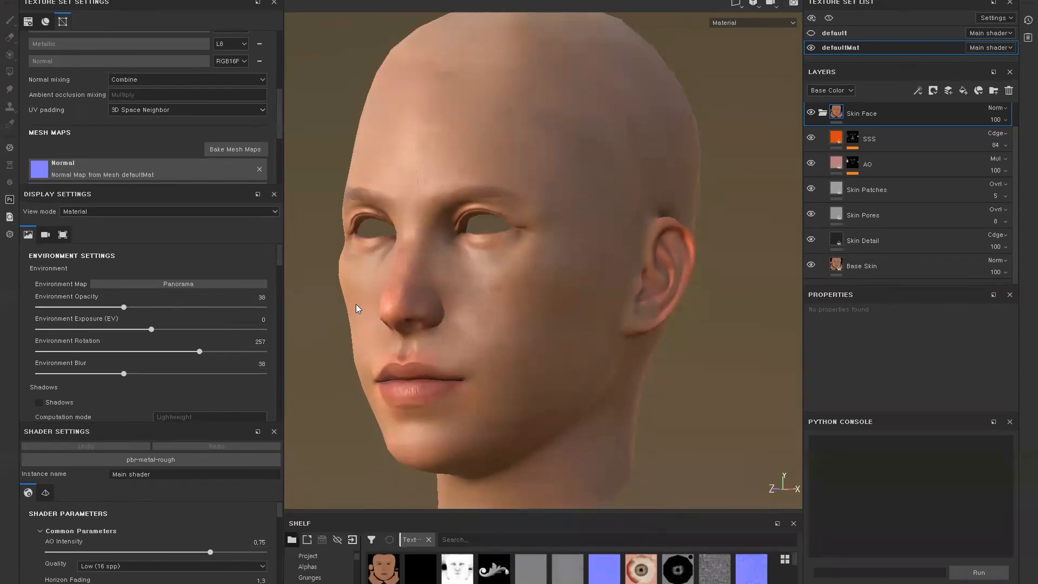
mouse_move(333, 342)
left_mouse_down("alt")
mouse_move(405, 335)
mouse_move(456, 345)
mouse_move(332, 343)
left_mouse_up("alt")
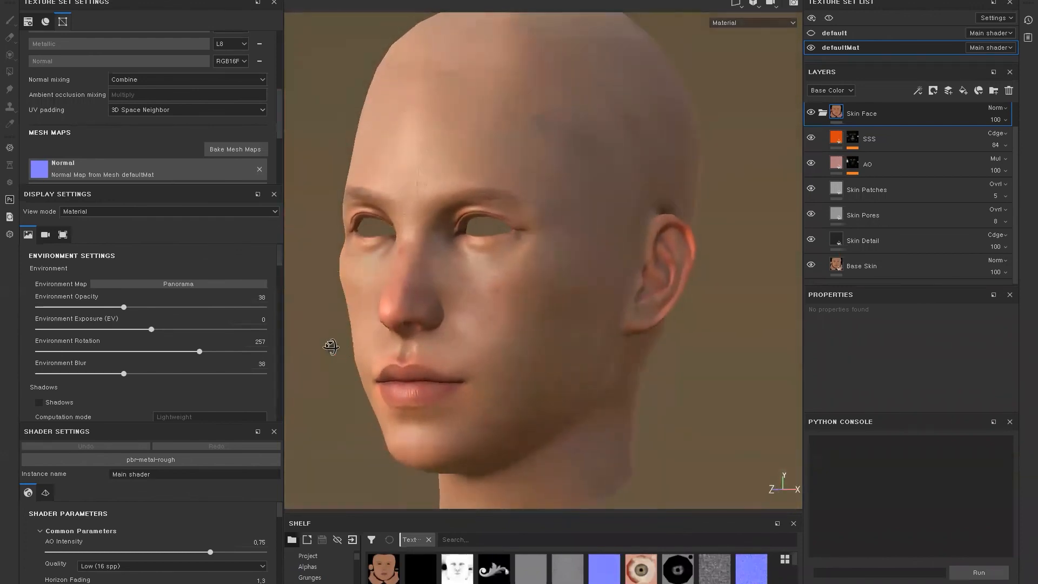
middle_click_drag(370, 371, 400, 370, "alt")
left_click_drag(400, 370, 417, 386, "alt")
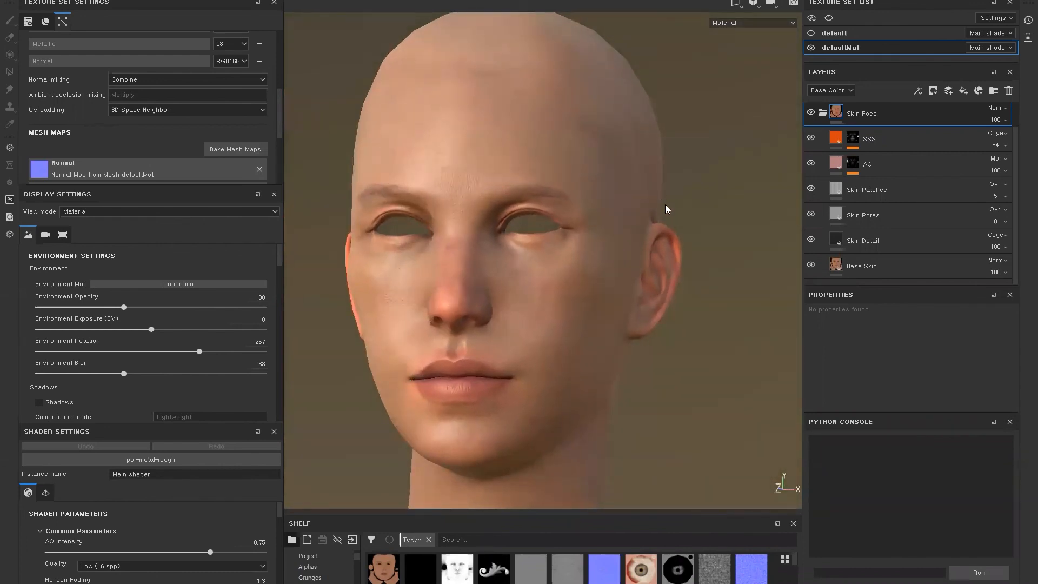
left_click_drag(630, 315, 708, 321, "alt")
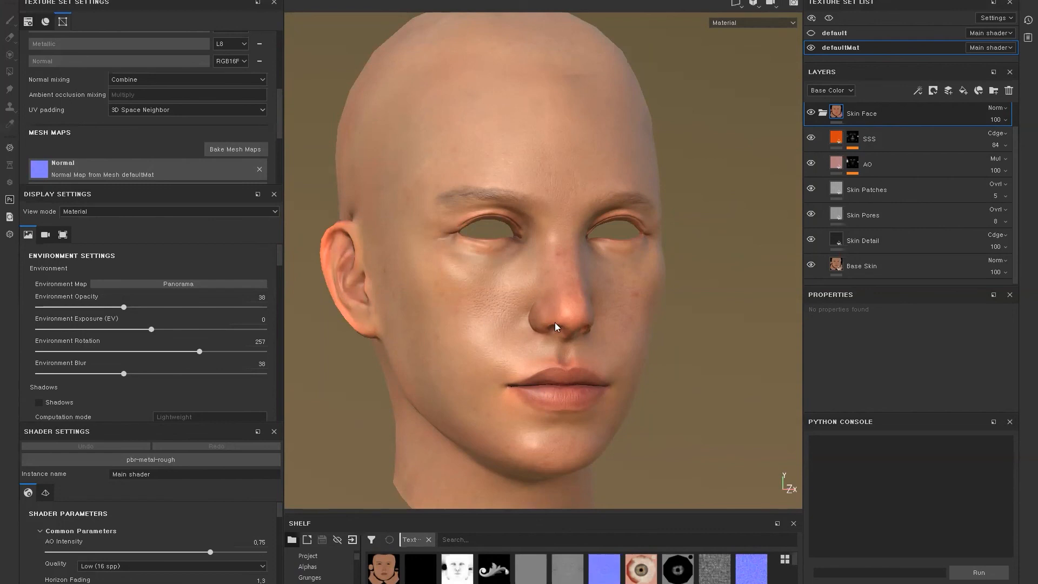
left_click_drag(354, 371, 281, 370, "alt")
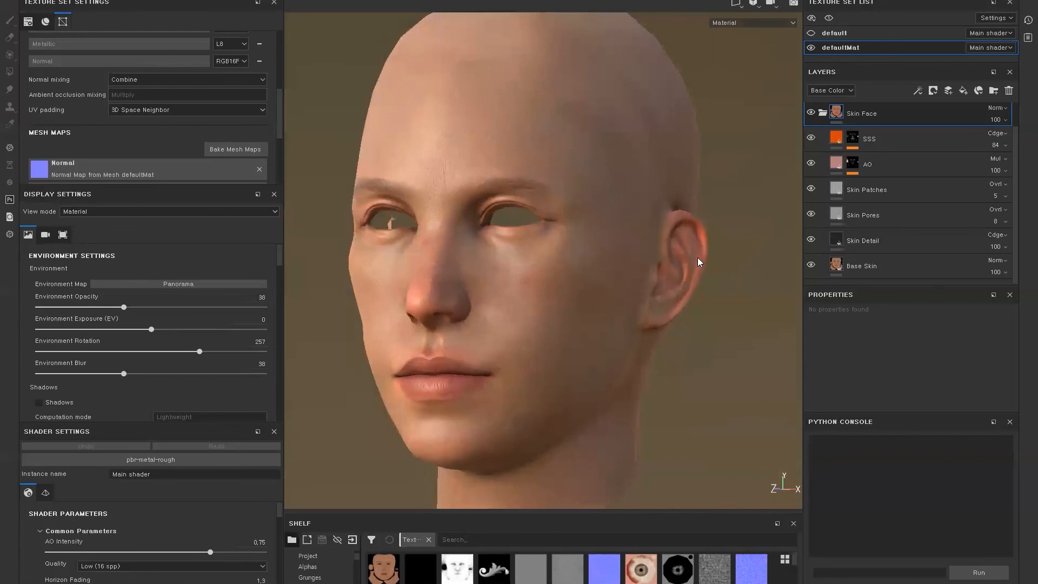
left_click_drag(683, 306, 755, 315, "alt")
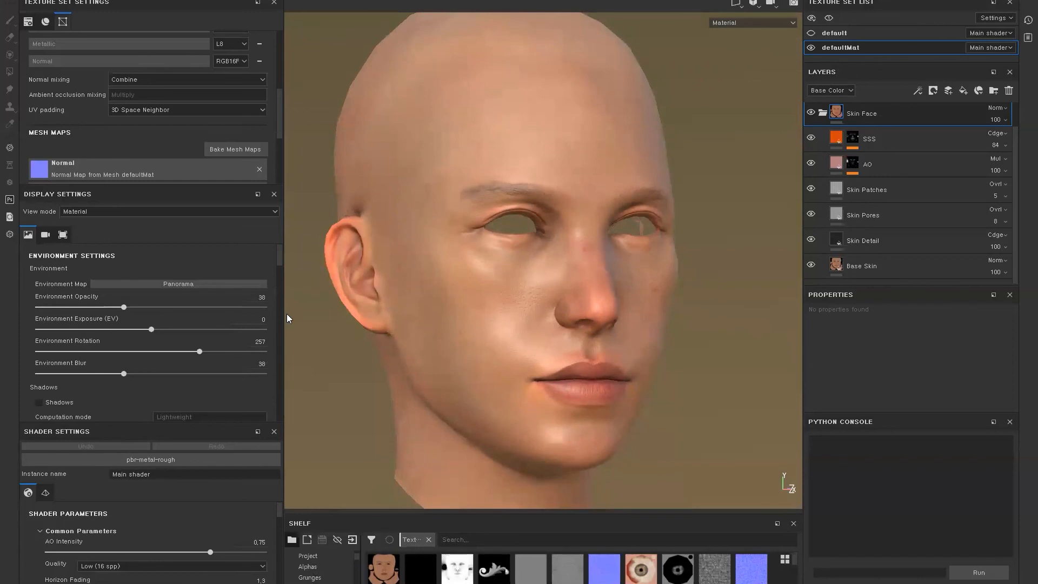
Step: Enlarge the 3D viewport by narrowing the panels beside it and frame a close-up of the eyes, cheek, nose and lips
left_click_drag(285, 314, 5, 310)
left_click_drag(803, 109, 869, 116)
scroll(607, 271, "up", 5)
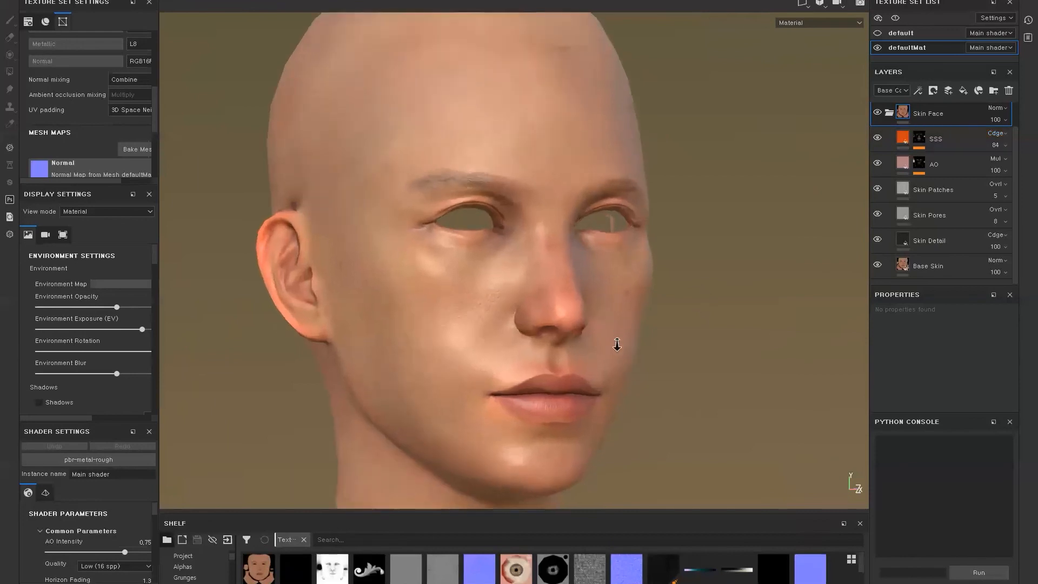
right_click_drag(619, 334, 606, 457, "alt")
middle_click_drag(600, 432, 646, 414, "alt")
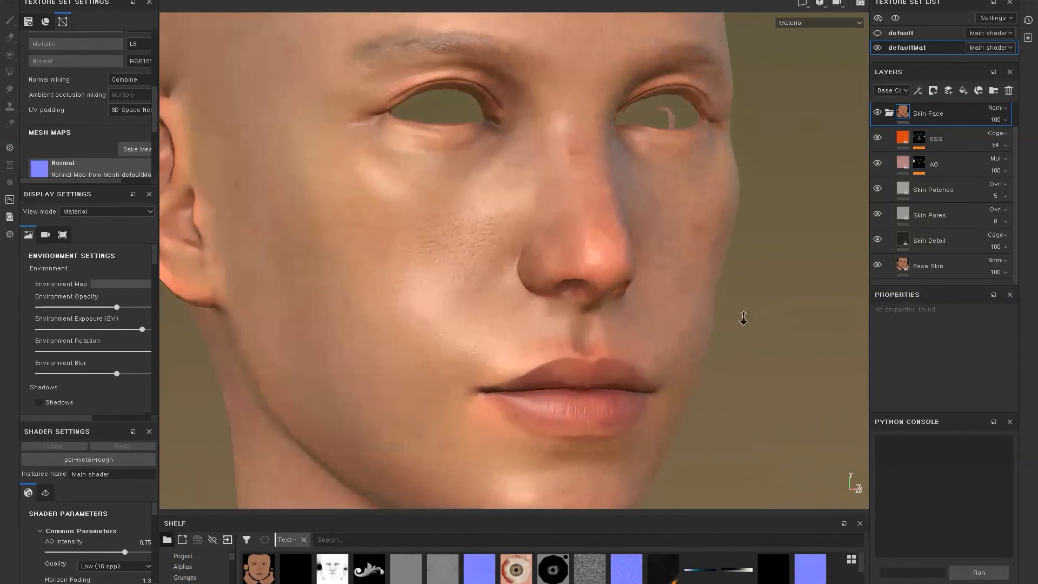
right_click_drag(738, 313, 746, 285, "alt")
middle_click_drag(722, 307, 778, 308, "alt")
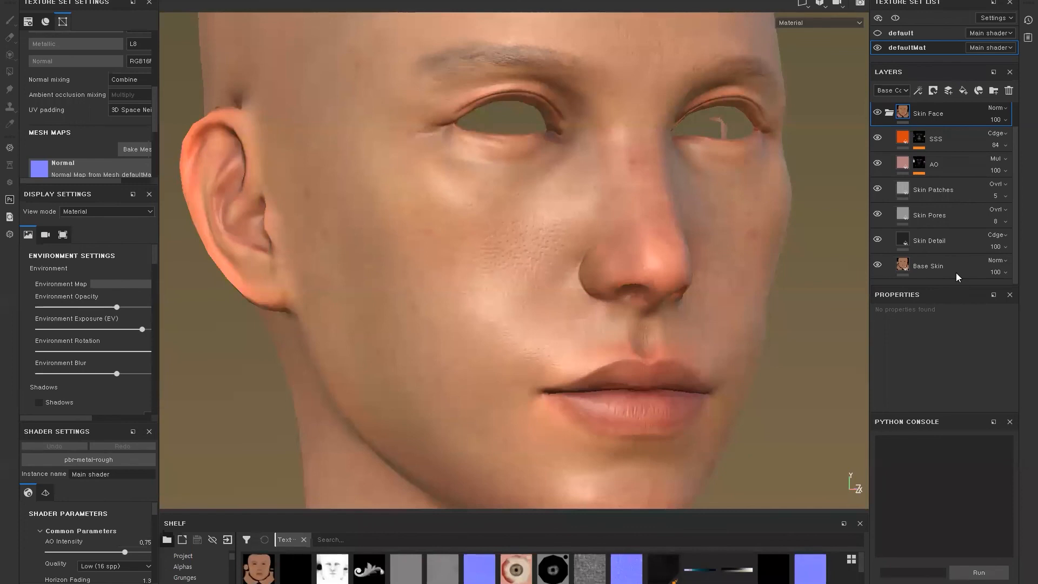
right_click_drag(595, 305, 598, 274, "alt")
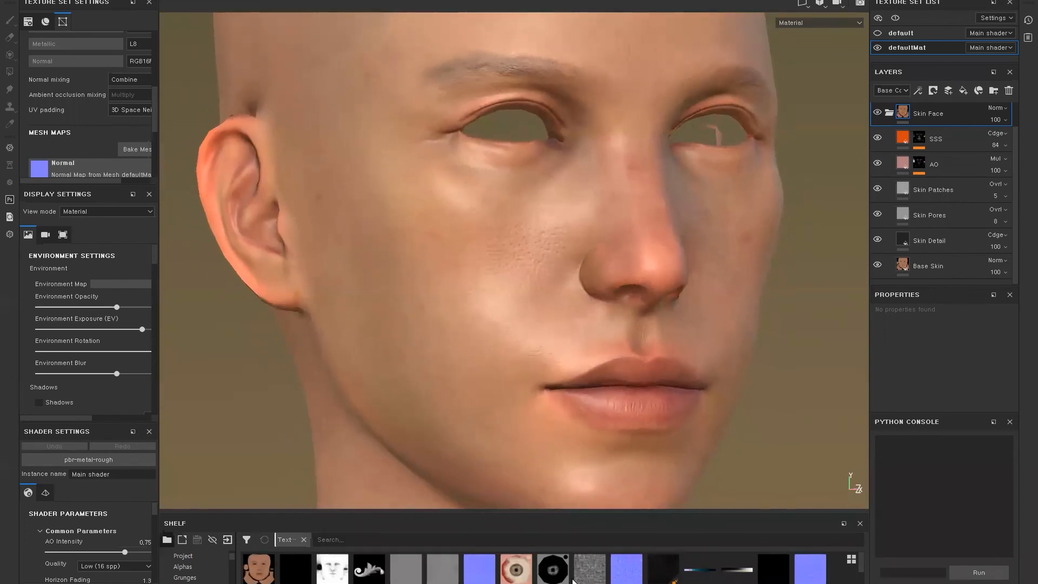